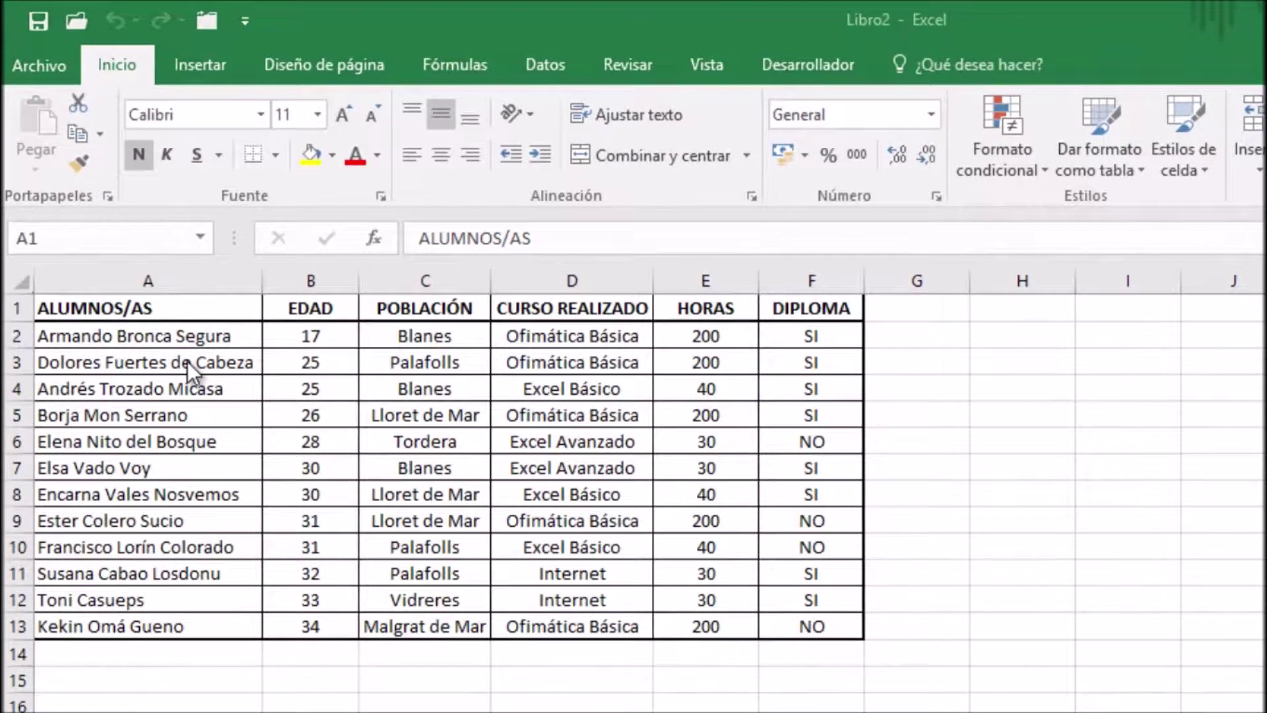
Step: Convert the student data range A1:F13 into a table, confirming the range and keeping the option that it has headers
left_click(170, 311)
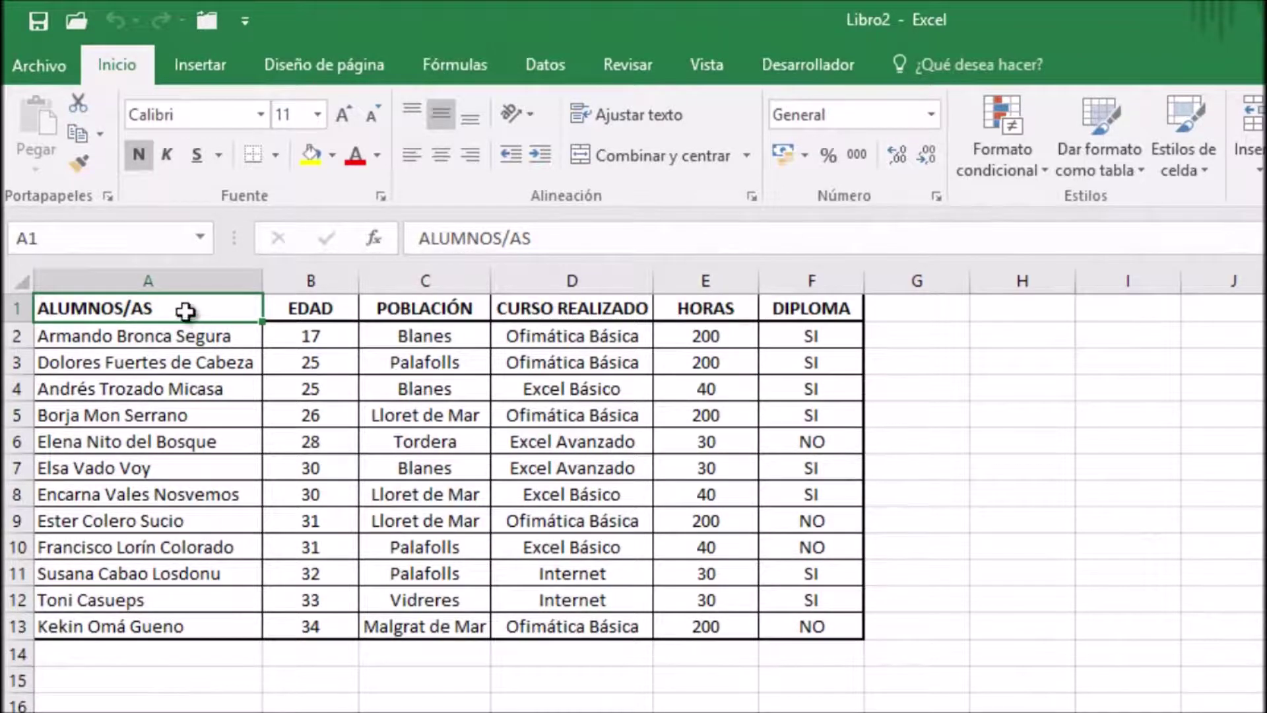
left_click_drag(261, 308, 810, 623)
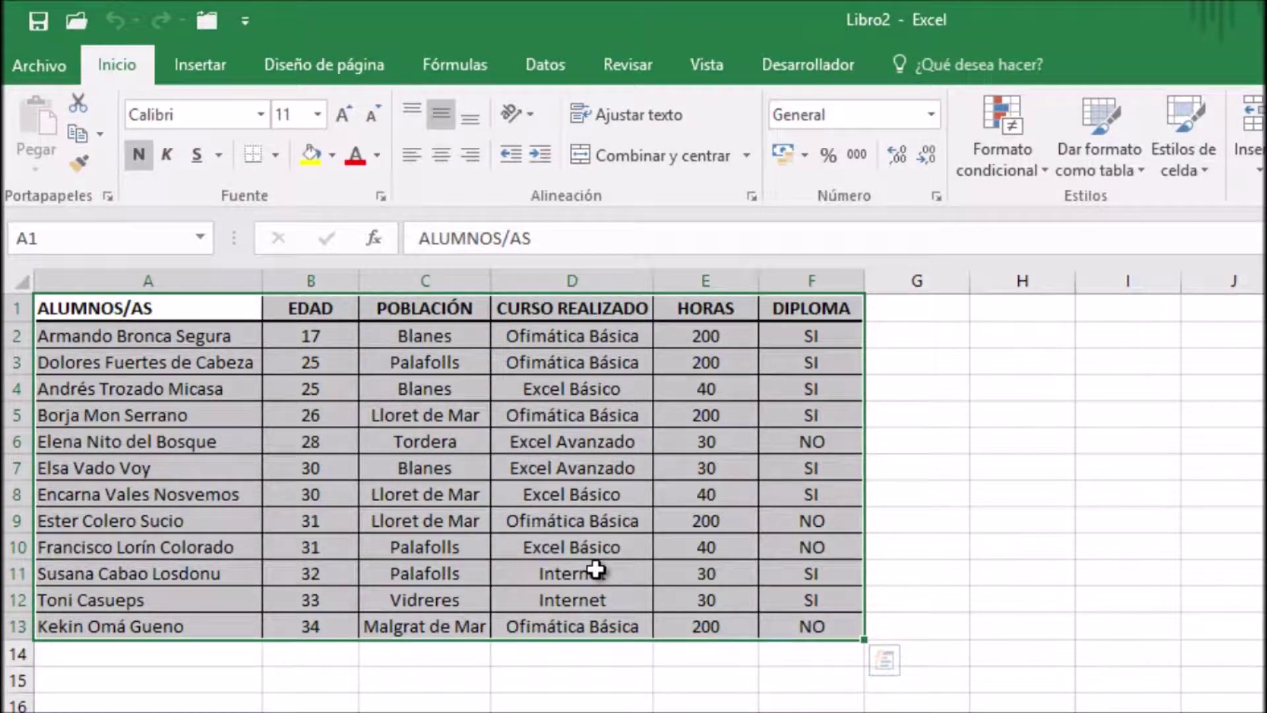
left_click(230, 306)
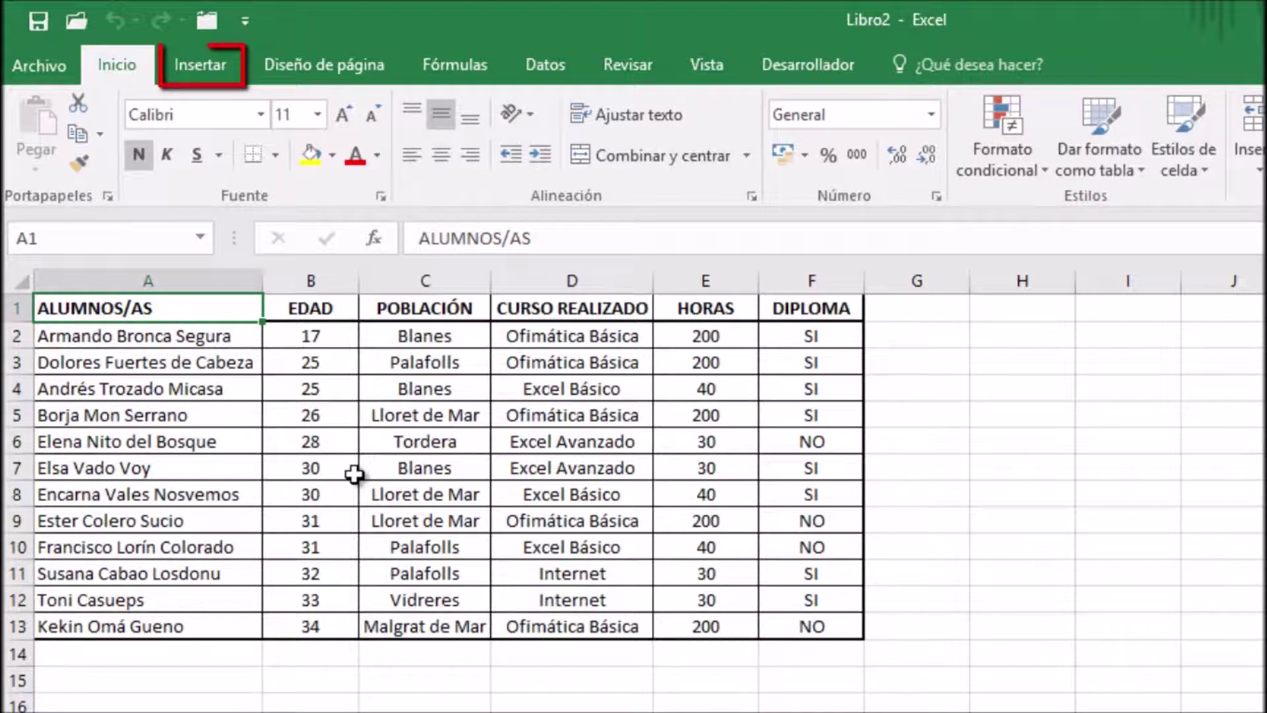
left_click(221, 63)
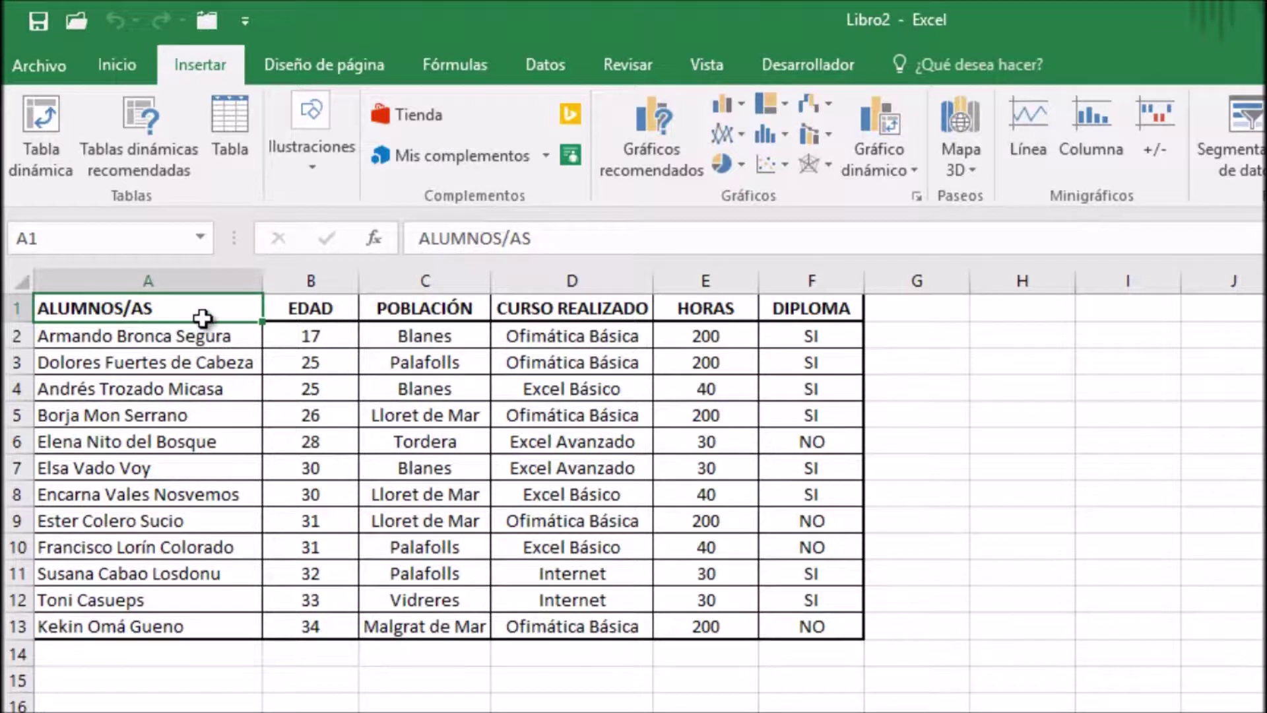
left_click(231, 129)
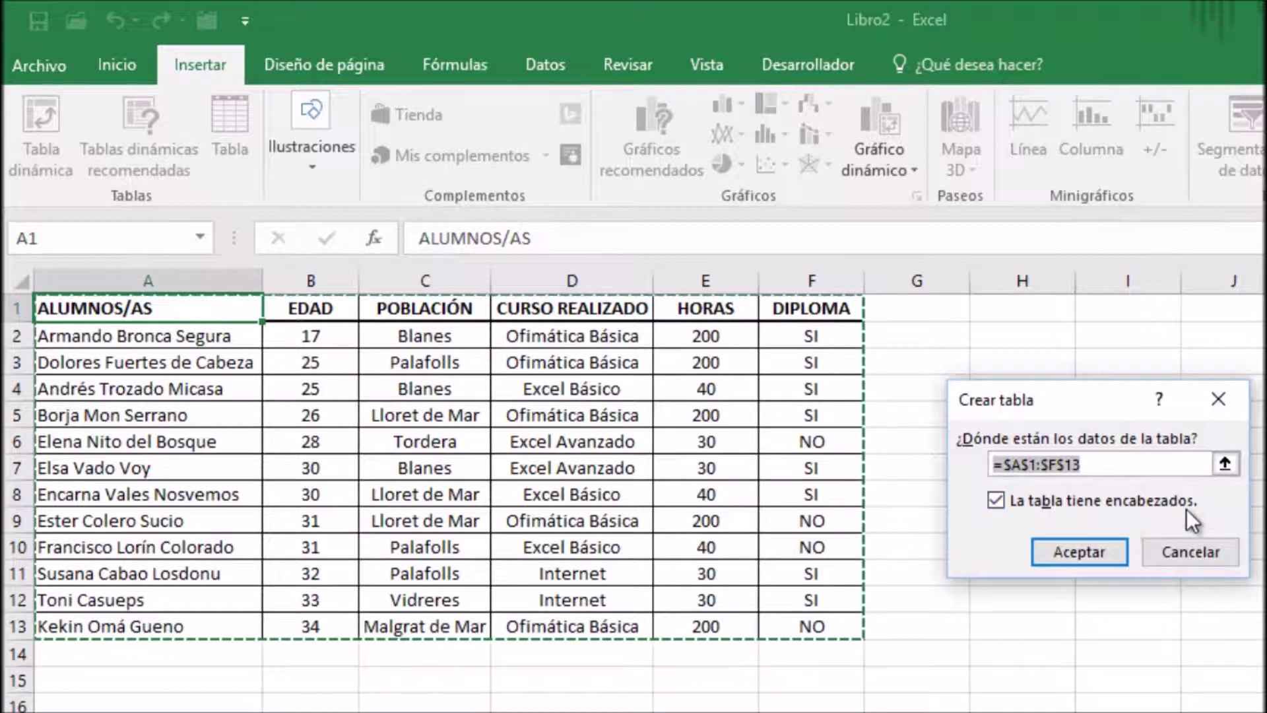
left_click(1224, 461)
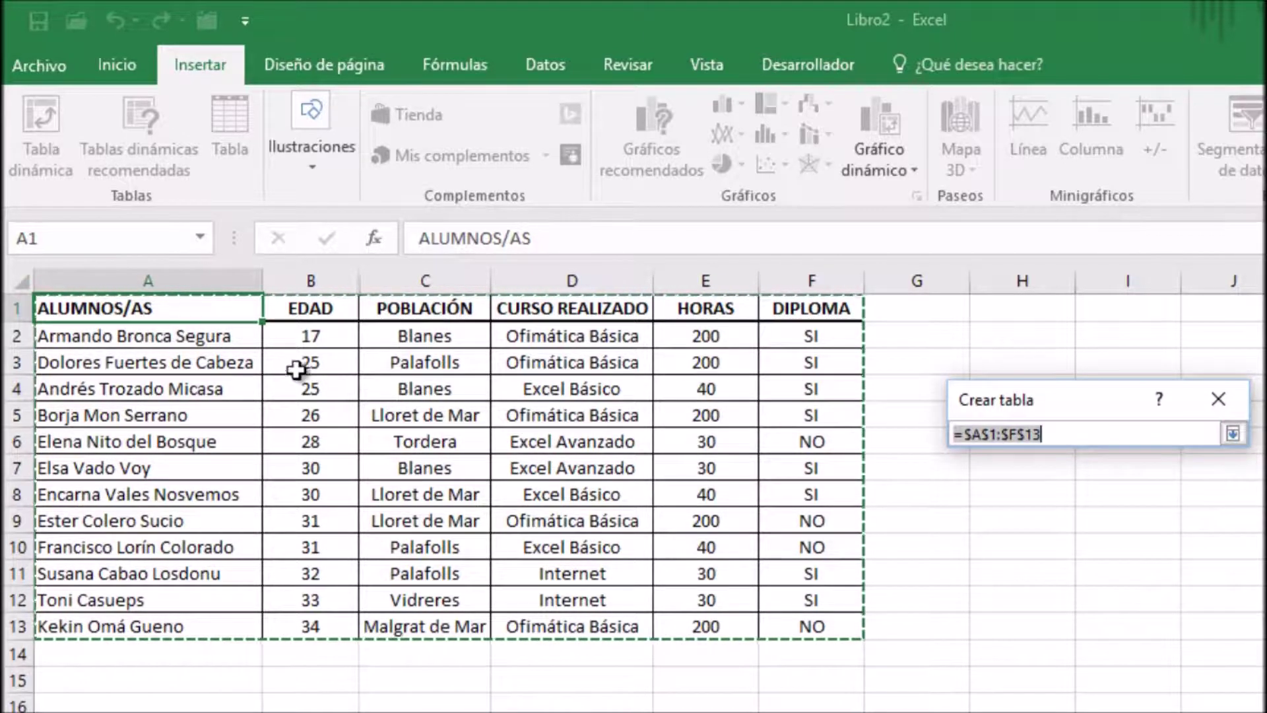
left_click(179, 311)
left_click_drag(179, 311, 816, 622)
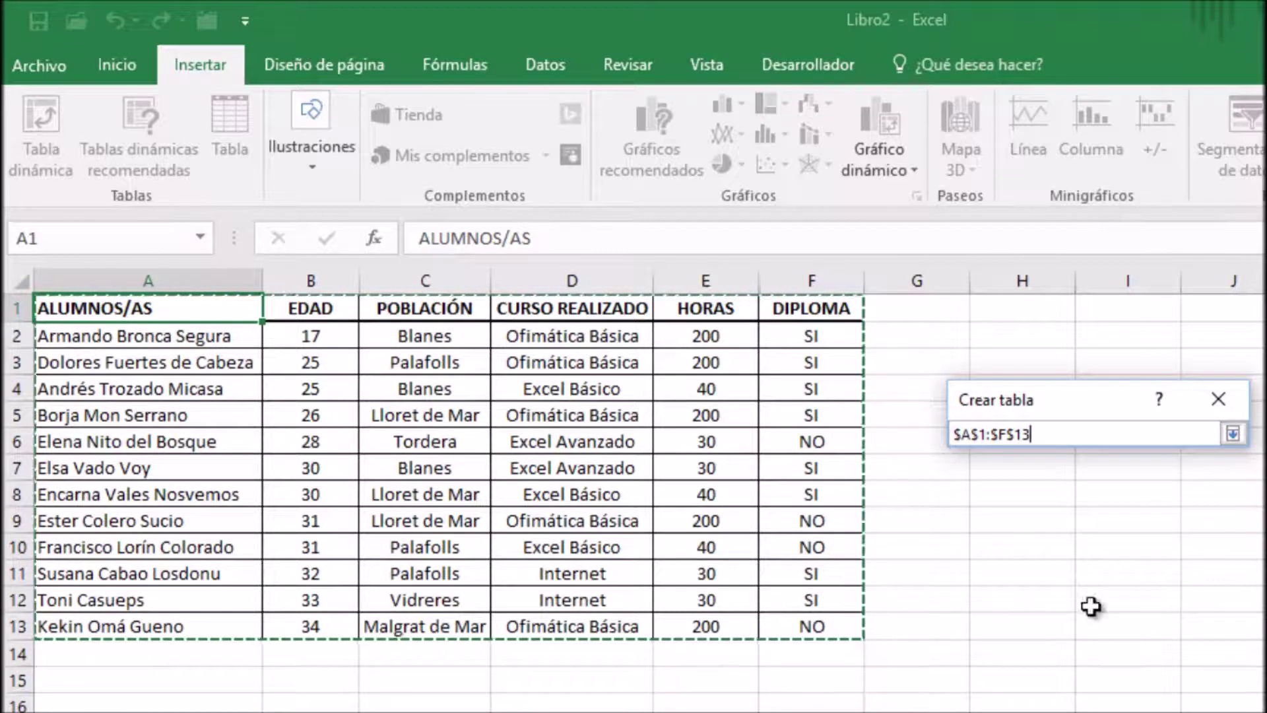
left_click(1233, 435)
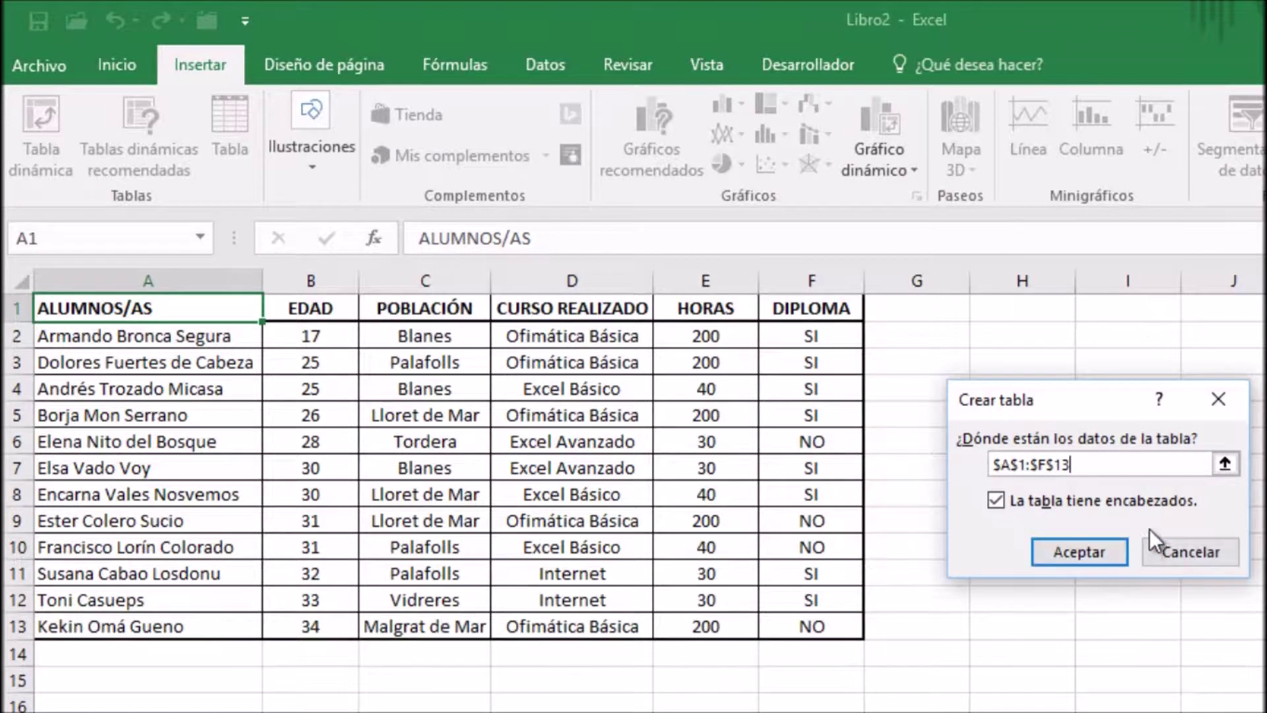
left_click(1078, 548)
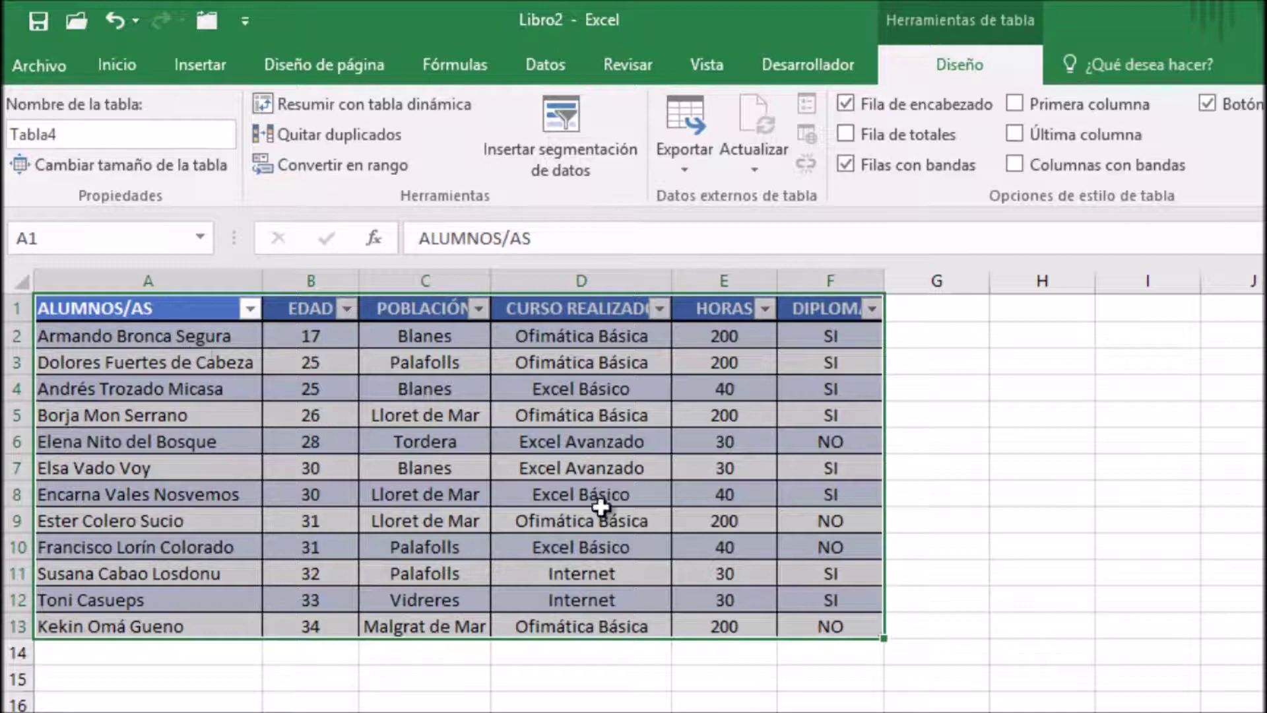
Step: Widen the POBLACIÓN and CURSO REALIZADO columns and autofit HORAS and DIPLOMA so the headers fit beside their filter arrows
left_click(163, 315)
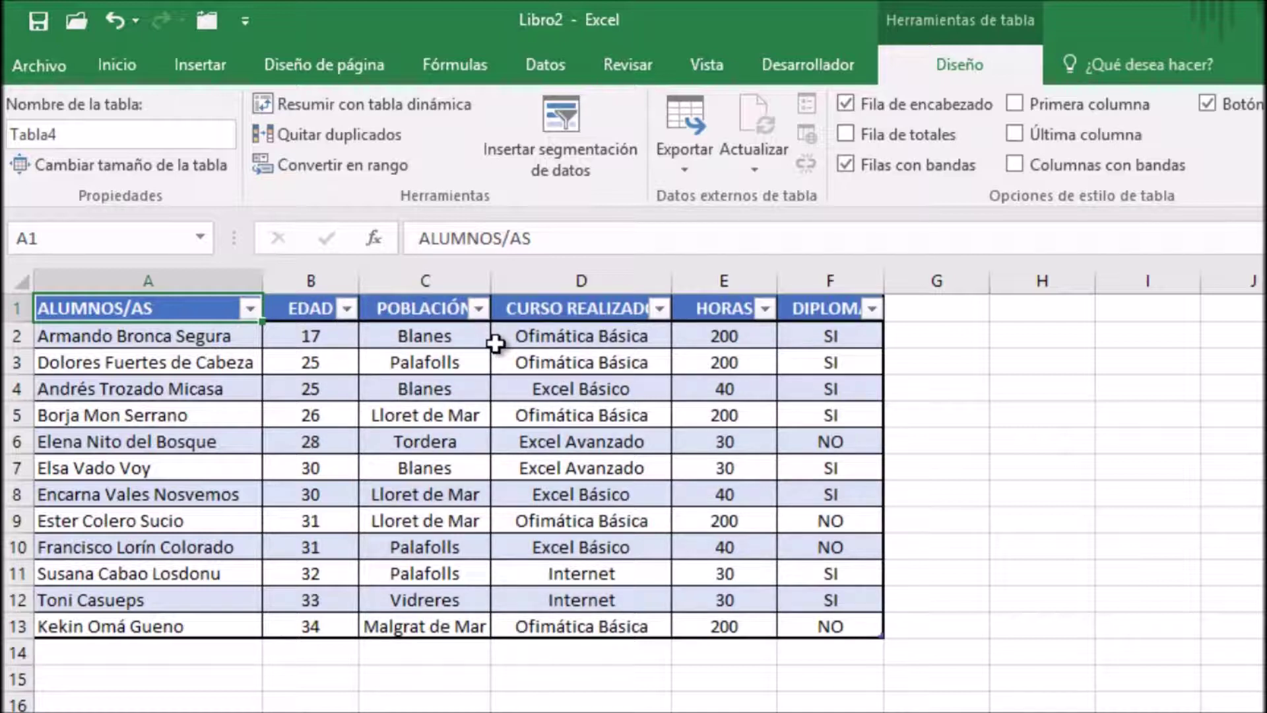
left_click_drag(489, 277, 506, 277)
left_click_drag(689, 278, 711, 277)
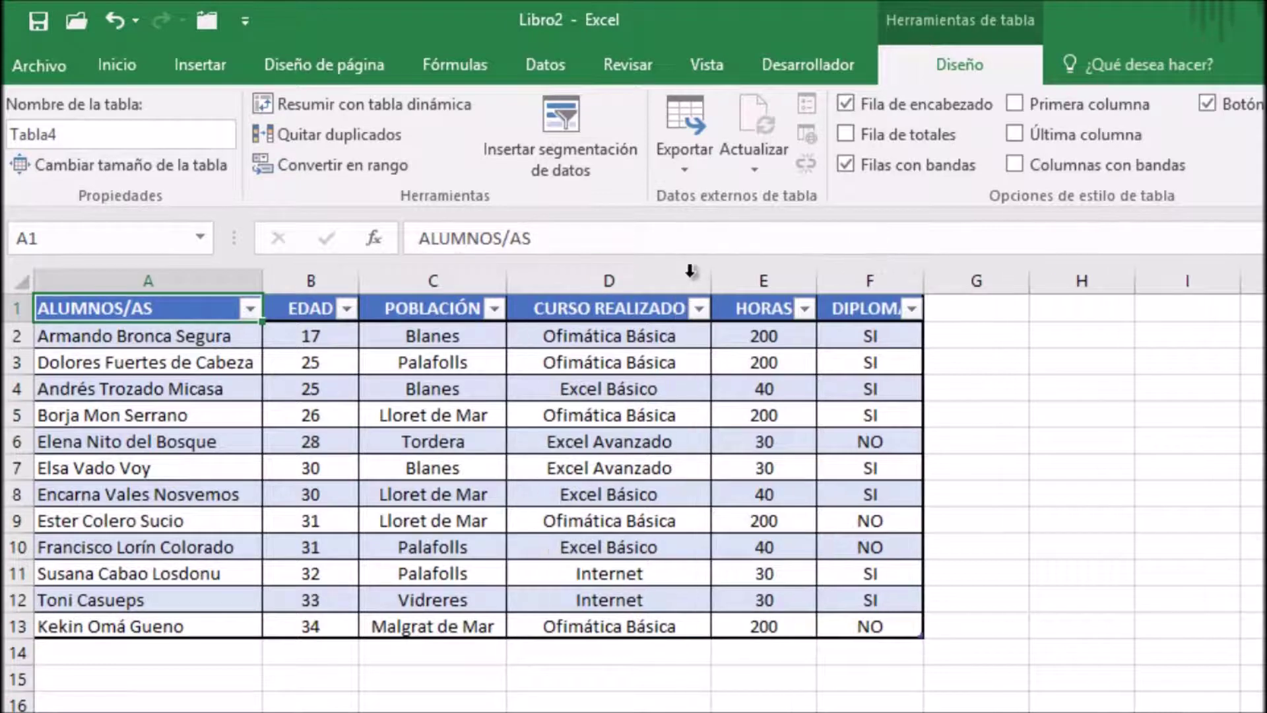
double_click(820, 280)
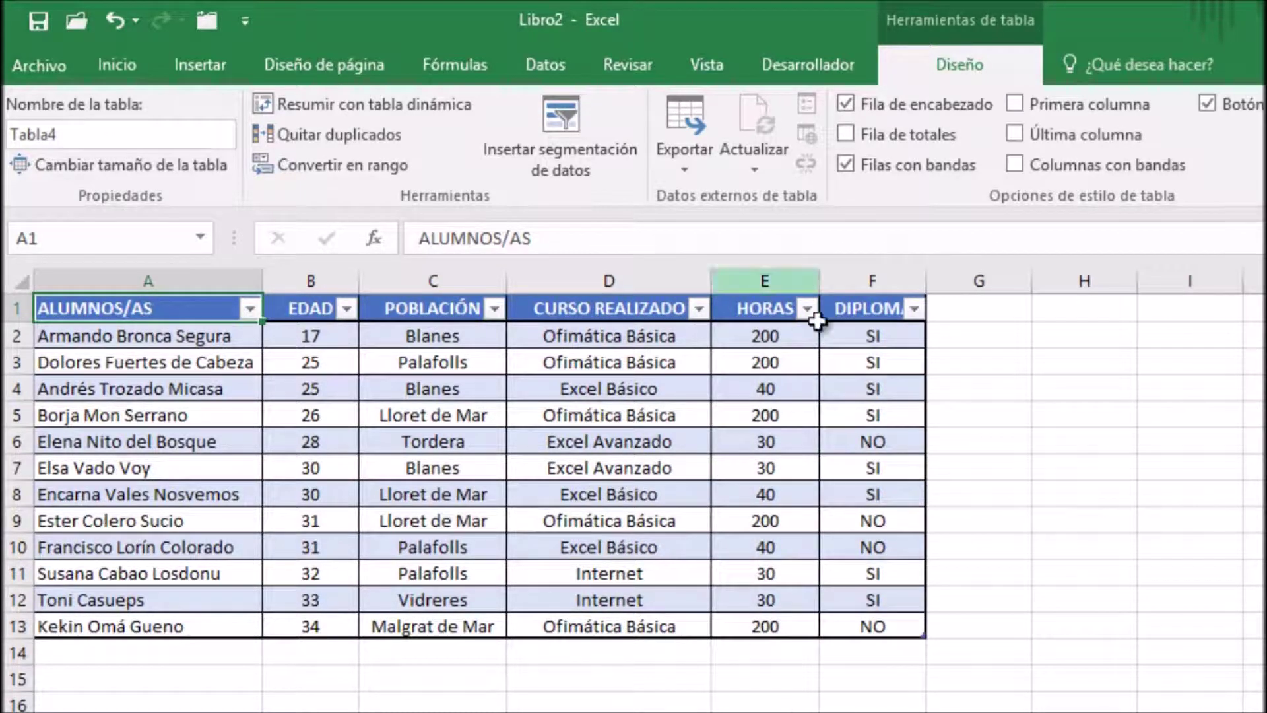
double_click(927, 278)
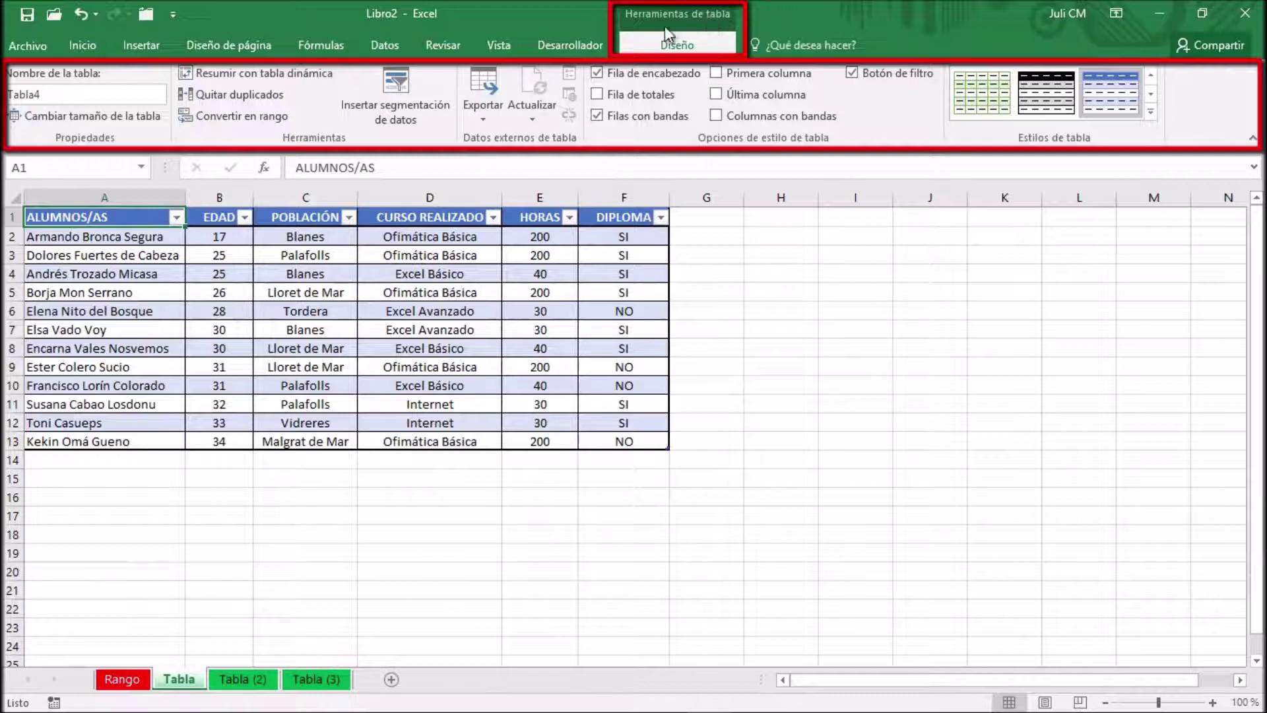
Step: Select cell H2 outside the table, and cells A2 and A1 inside it, to compare when the table tools are available
left_click(765, 236)
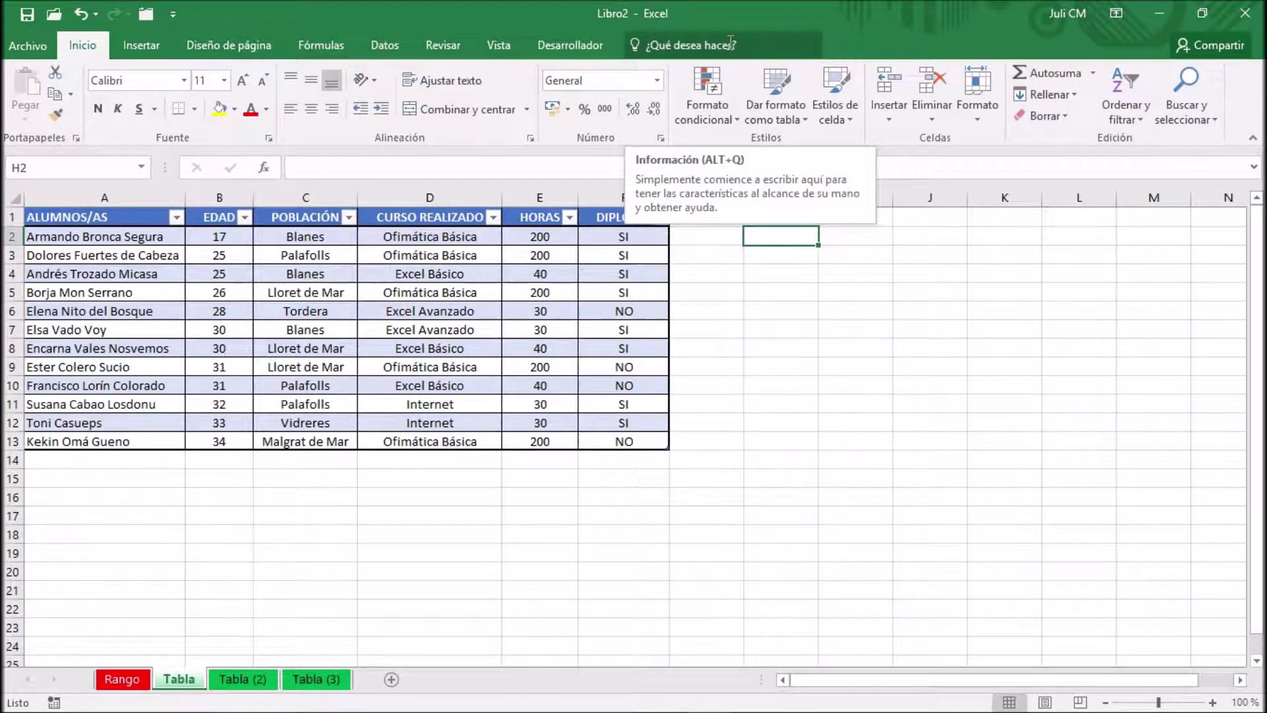
left_click(163, 240)
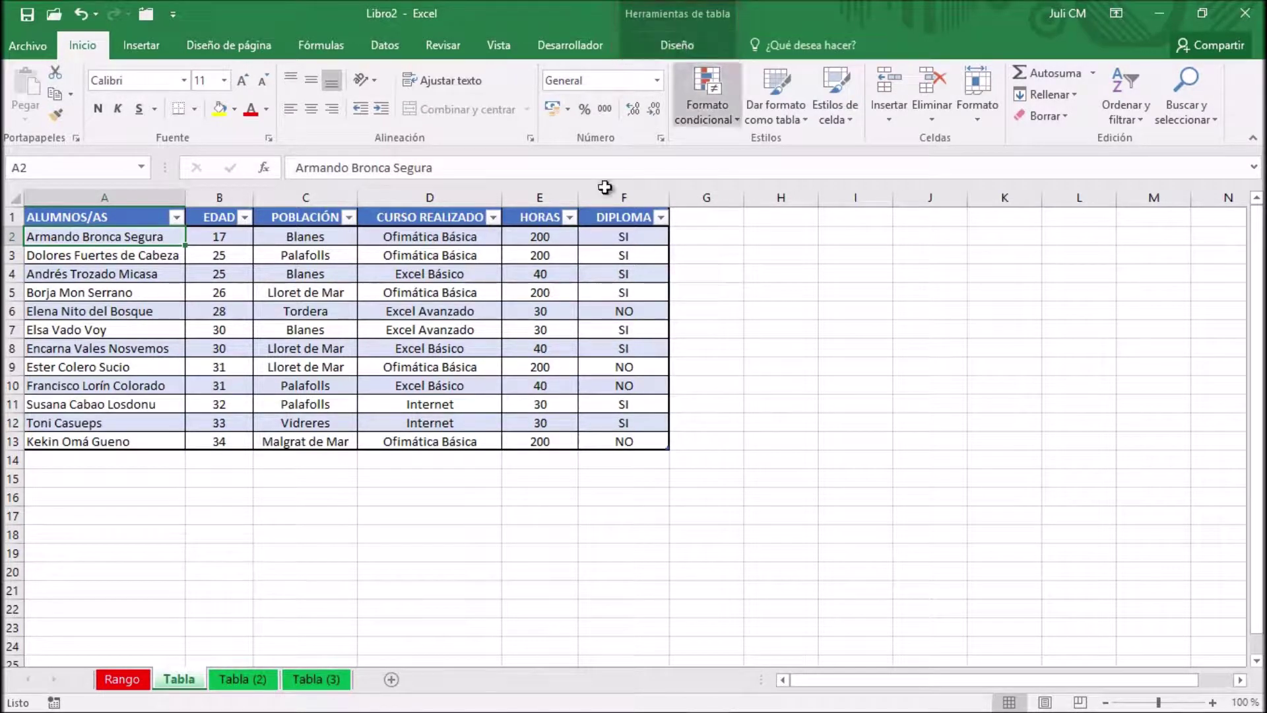
left_click(116, 222)
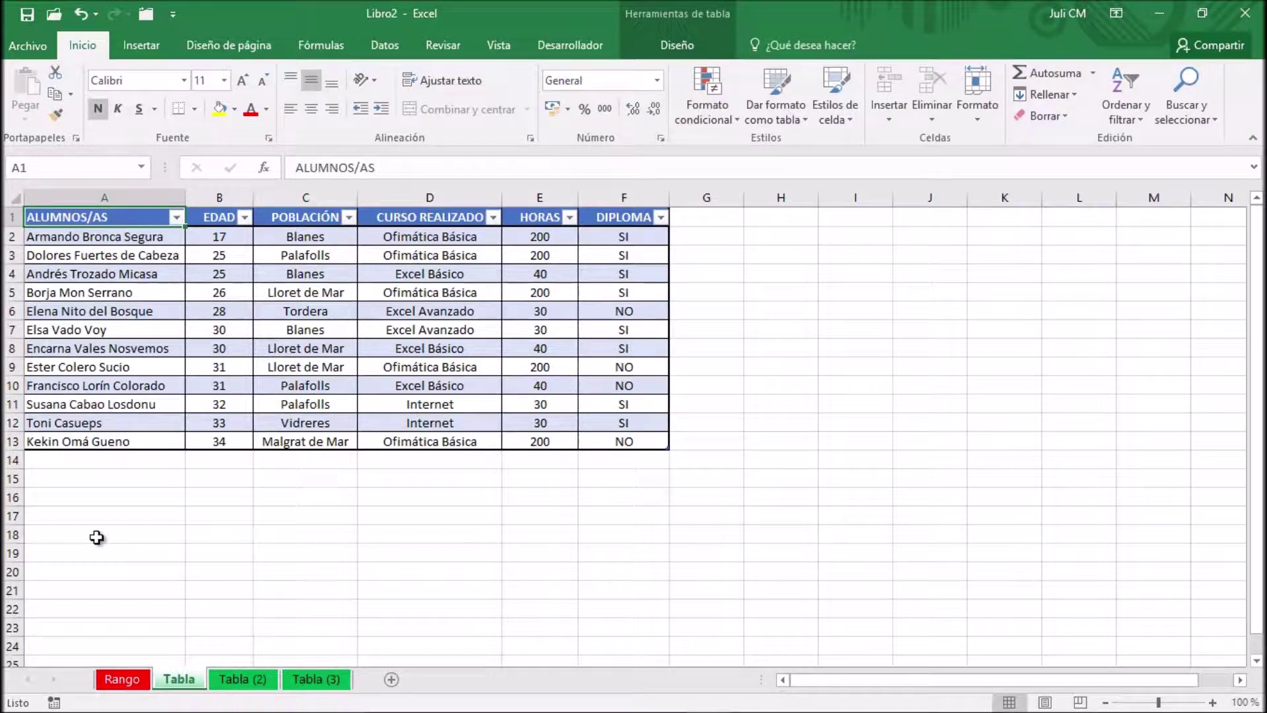
Step: On the Tabla (2) sheet, create a table from range A1:F13 with headers
left_click(247, 682)
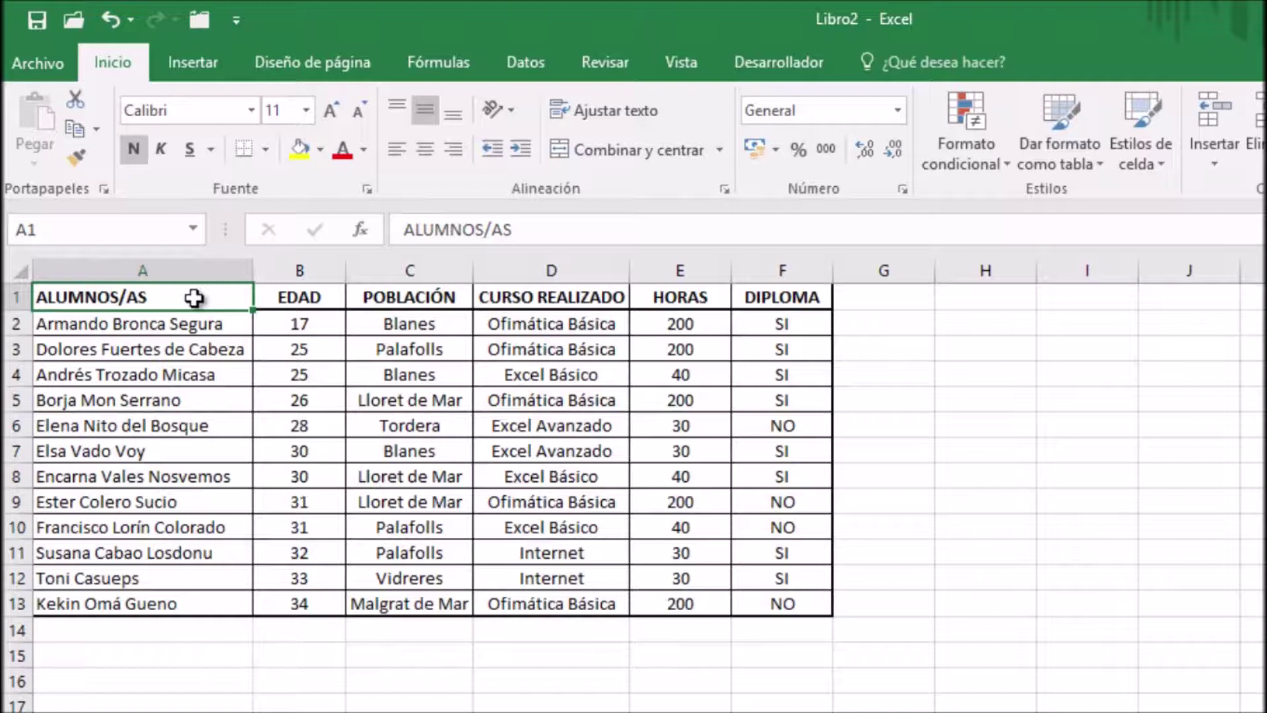
key("ctrl+t")
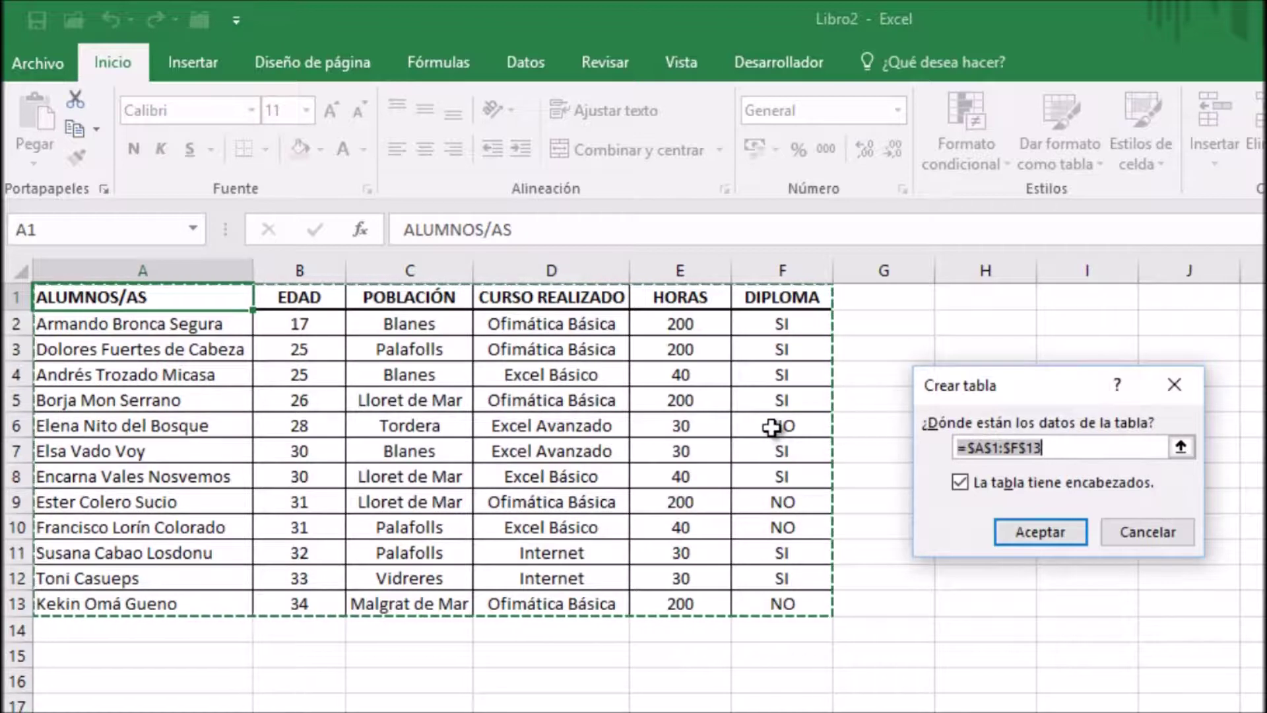
left_click(1049, 535)
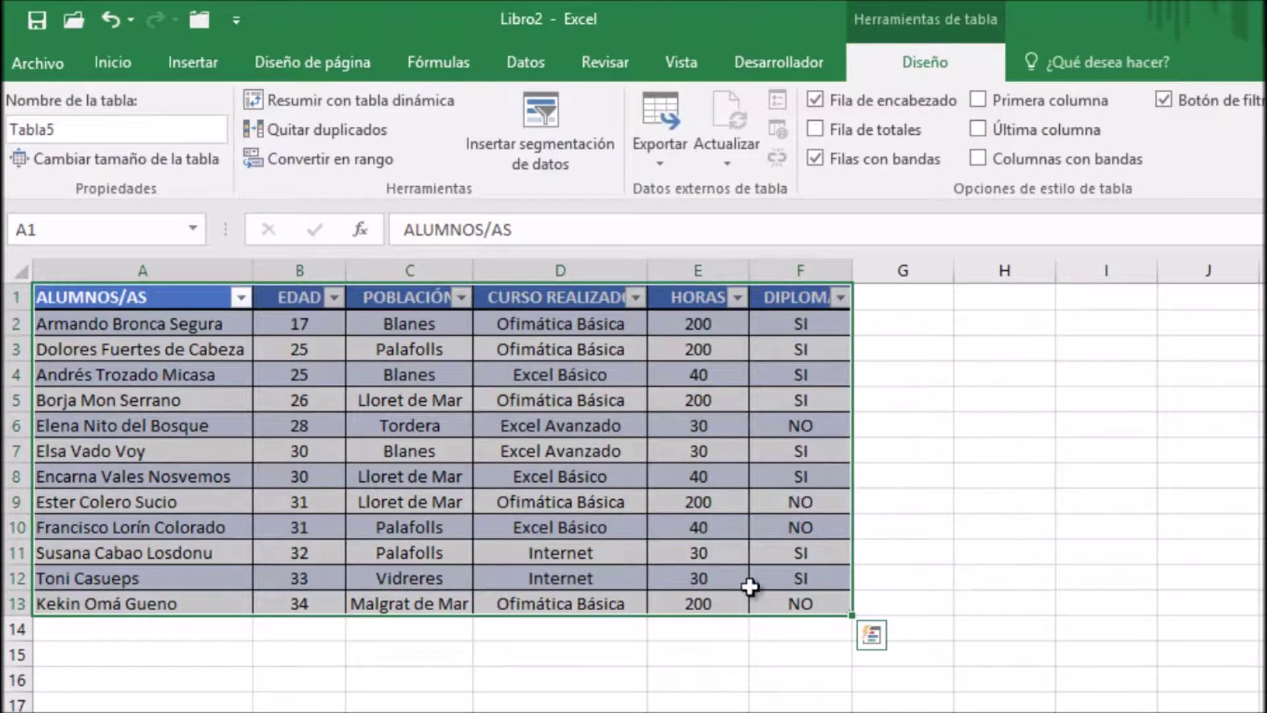
Step: Widen columns C to F on the Tabla (2) sheet so the table headers fit beside their filter arrows
left_click_drag(473, 271, 489, 272)
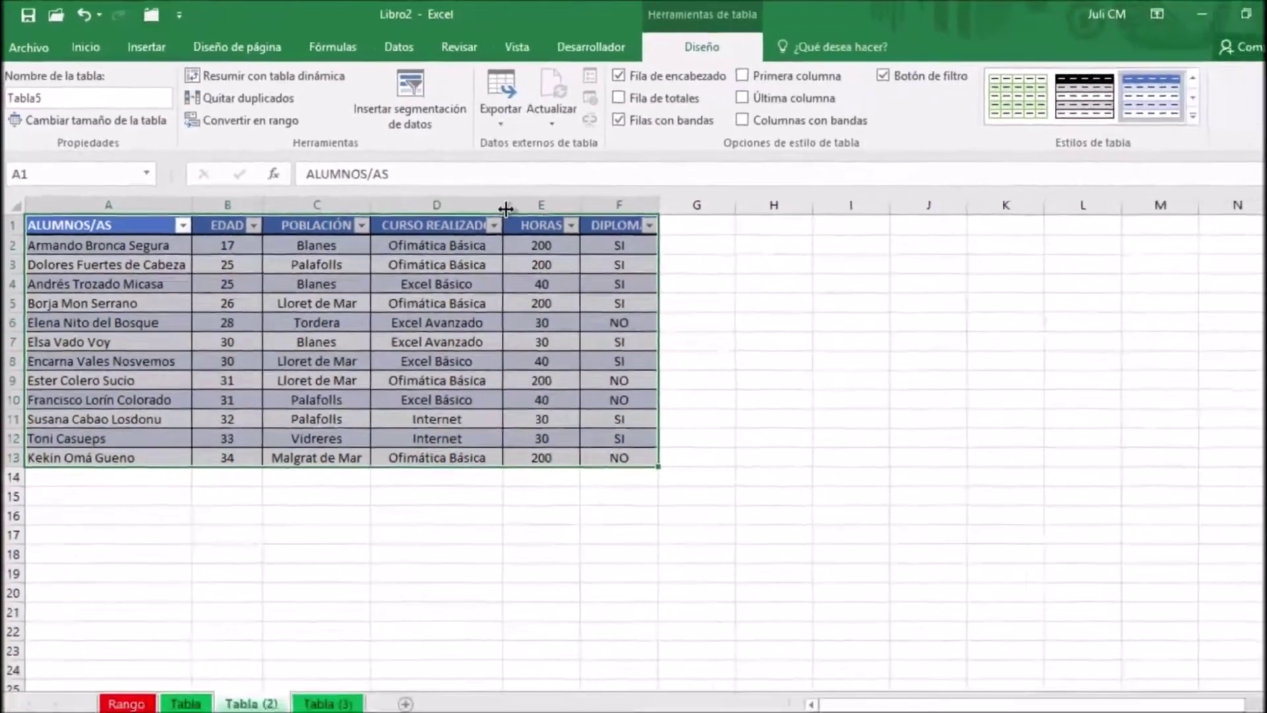
double_click(592, 241)
double_click(700, 242)
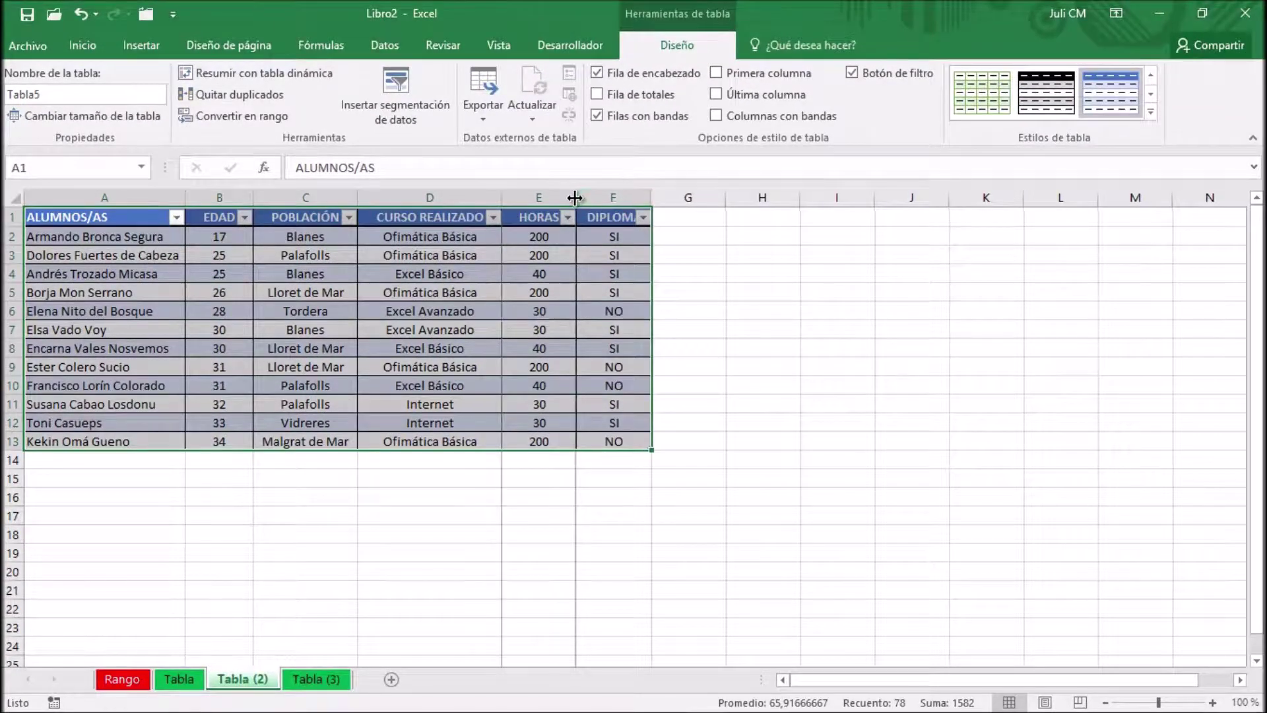
double_click(651, 196)
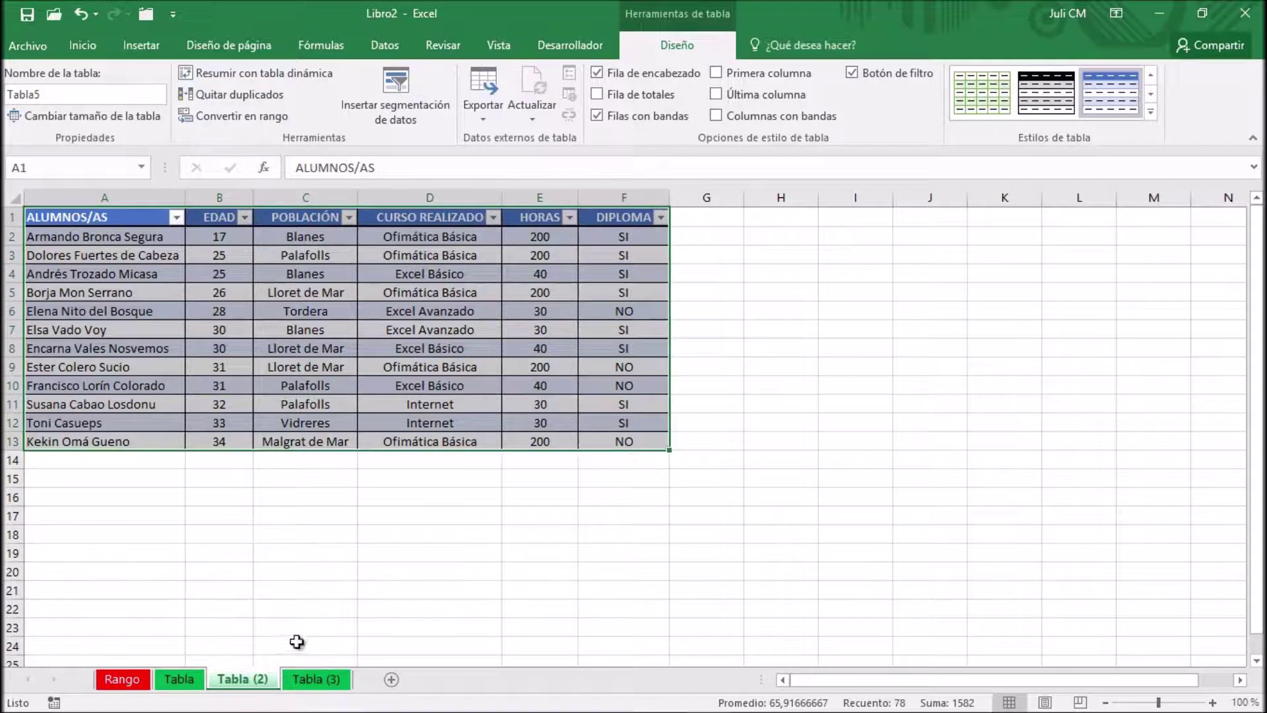
Step: On the Tabla (3) sheet, format range A1:F13 as a table with headers using the blue style from the Oscuro group
left_click(311, 680)
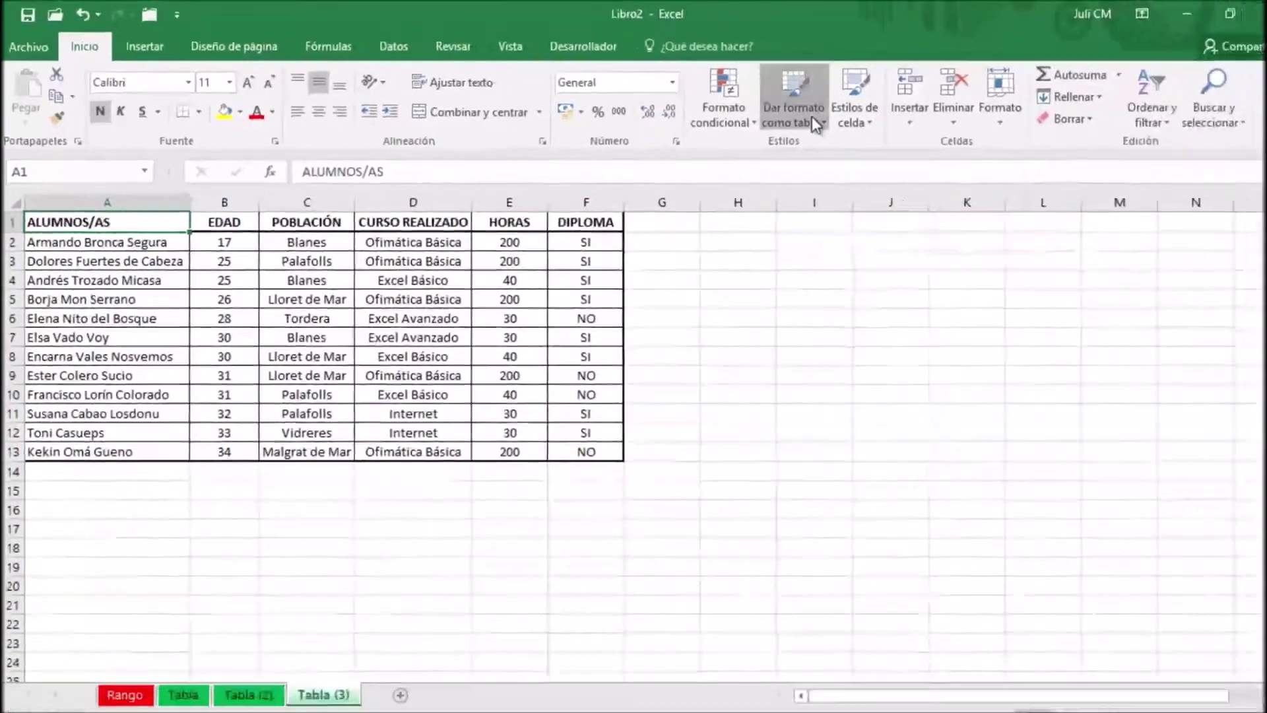
left_click(813, 119)
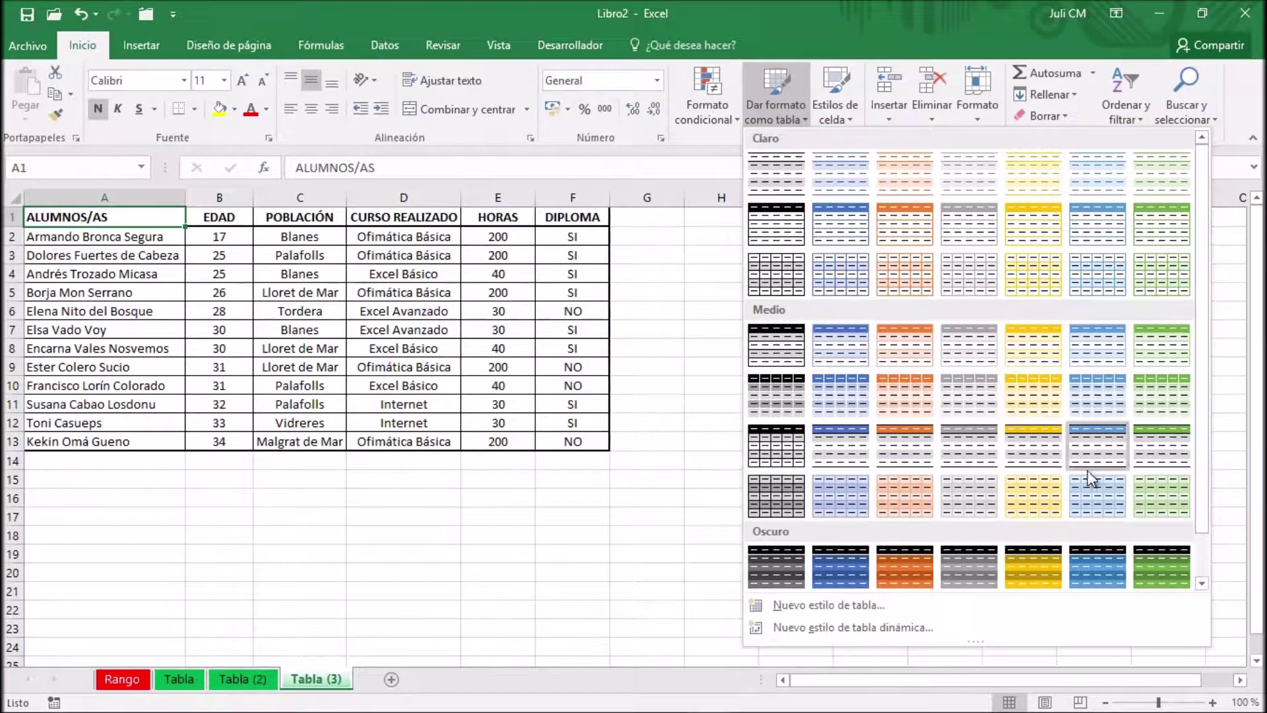
scroll(1035, 517, "down", 1)
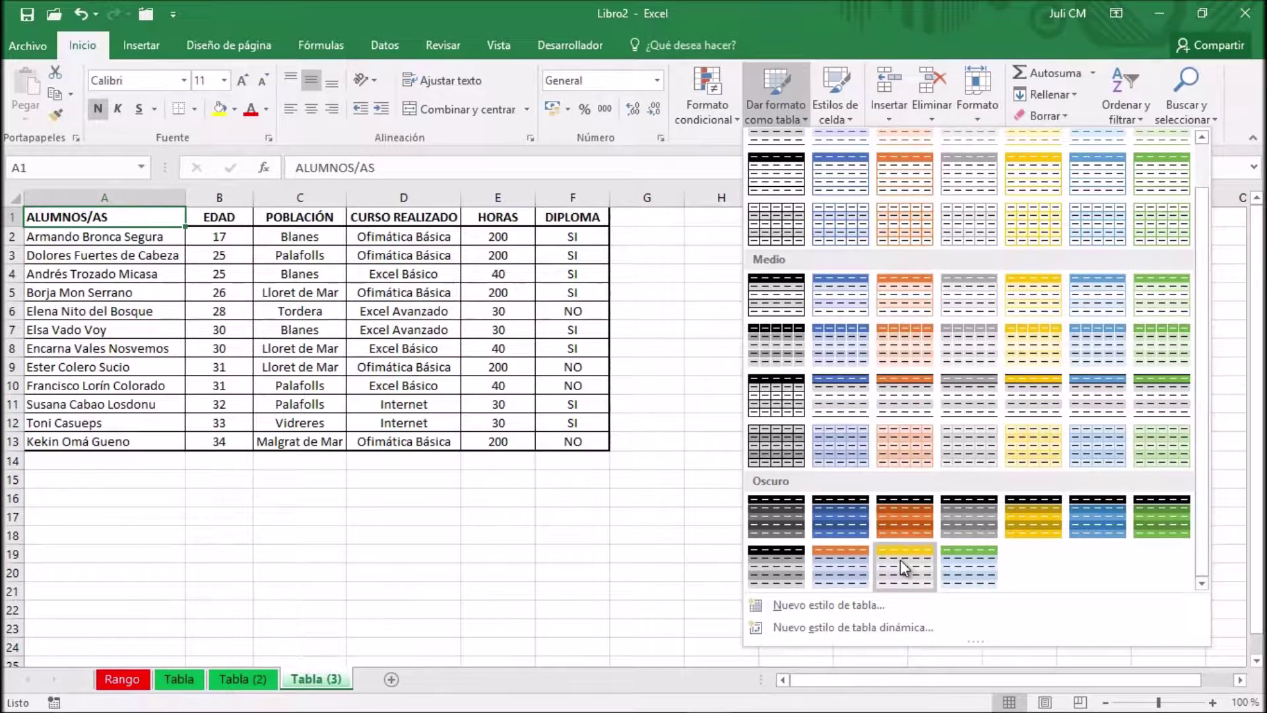
left_click(841, 516)
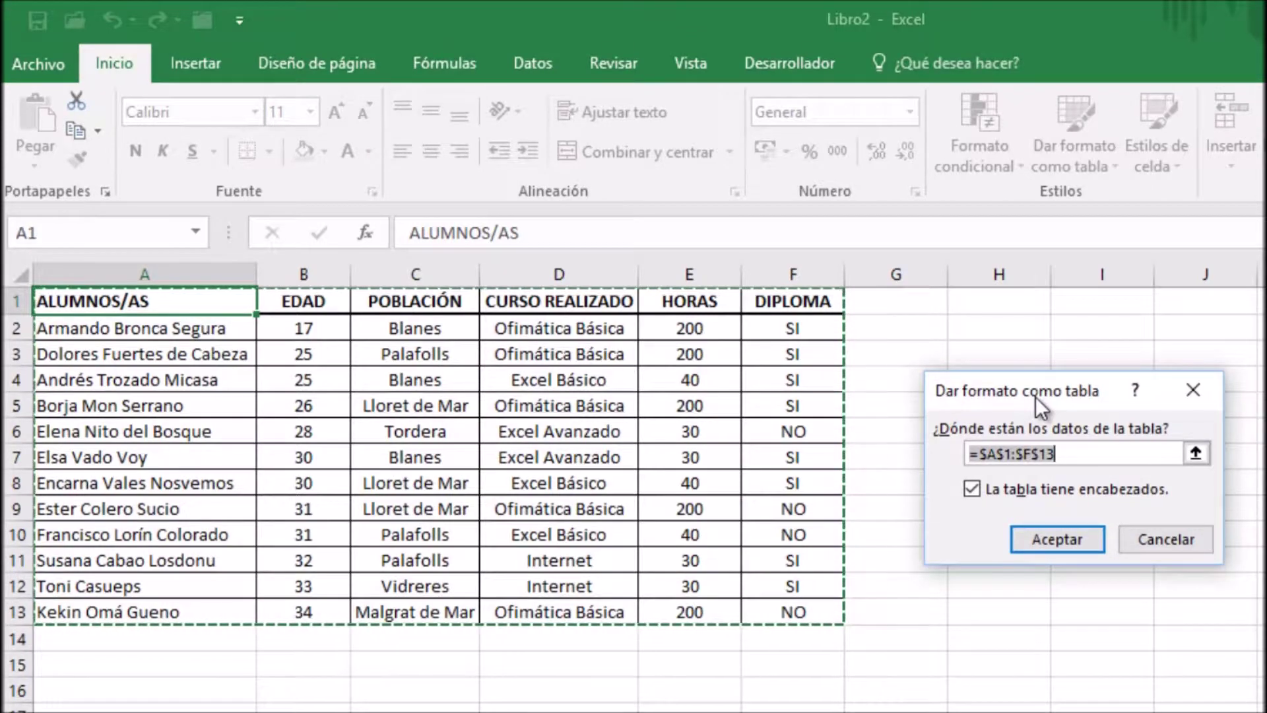
left_click(1056, 540)
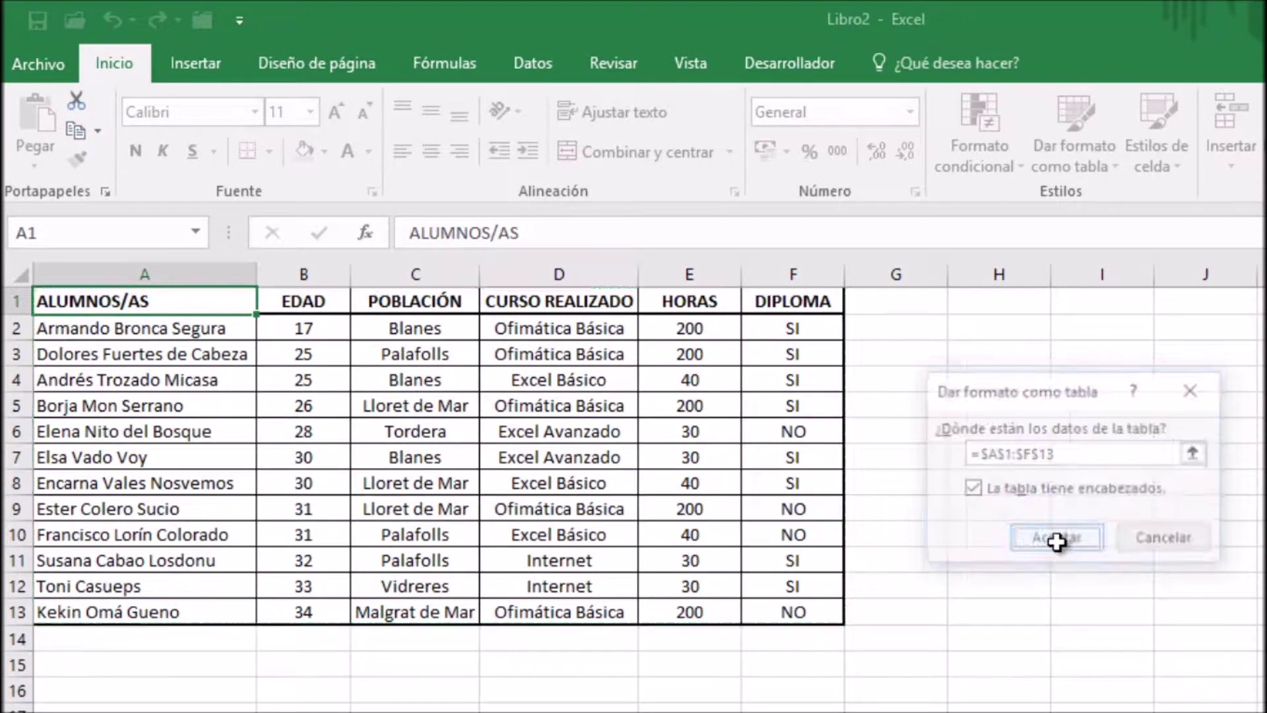
Step: Autofit columns C to F of the dark blue table to their headers and select cell A1
left_click(357, 282)
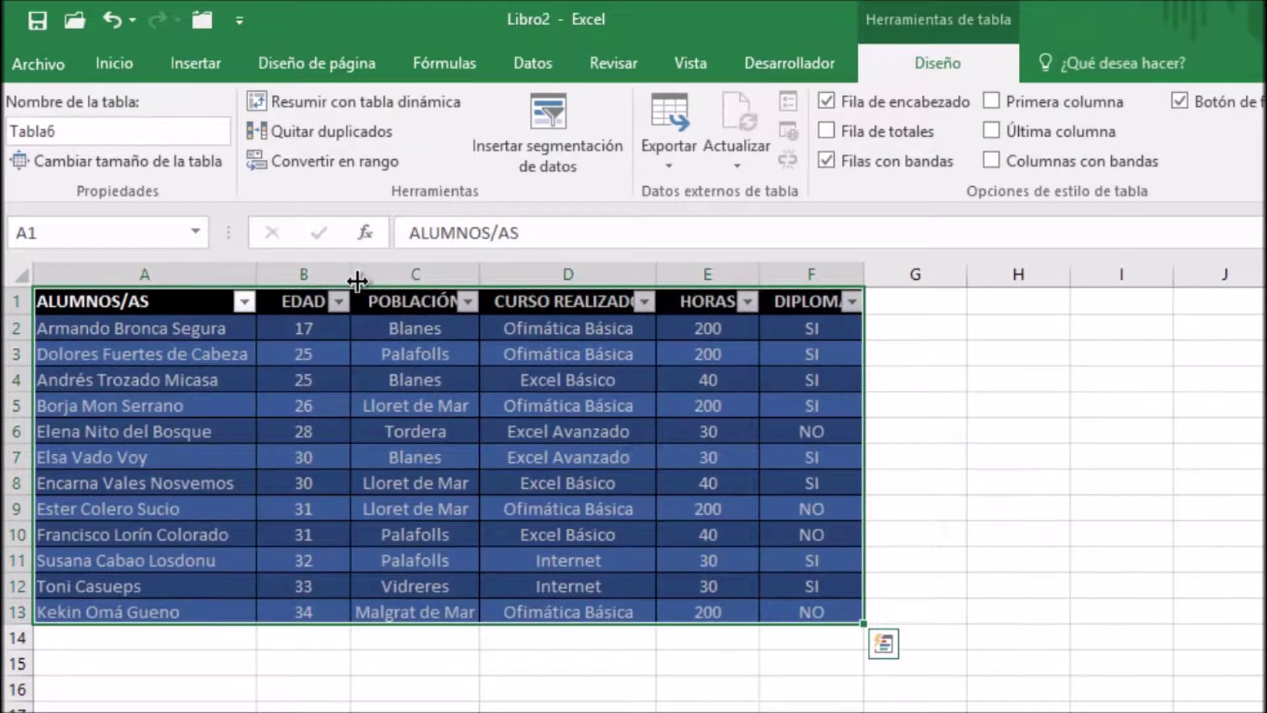
double_click(480, 273)
double_click(671, 271)
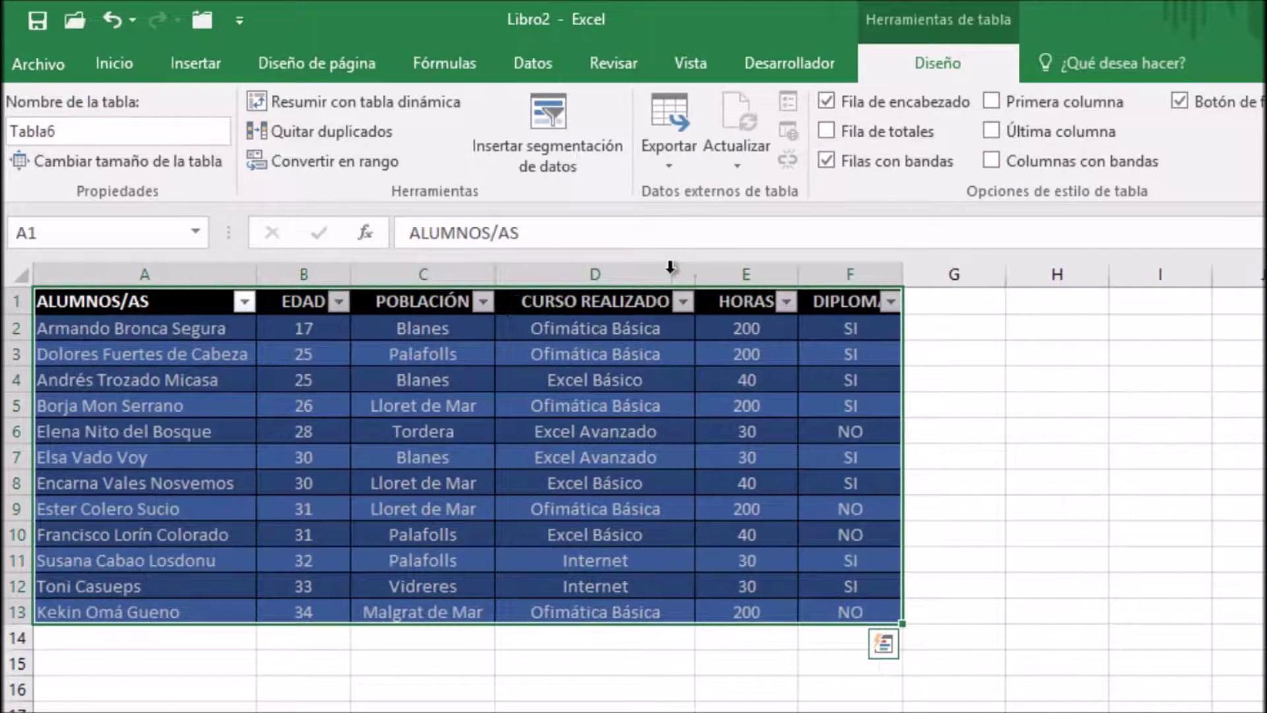
double_click(799, 273)
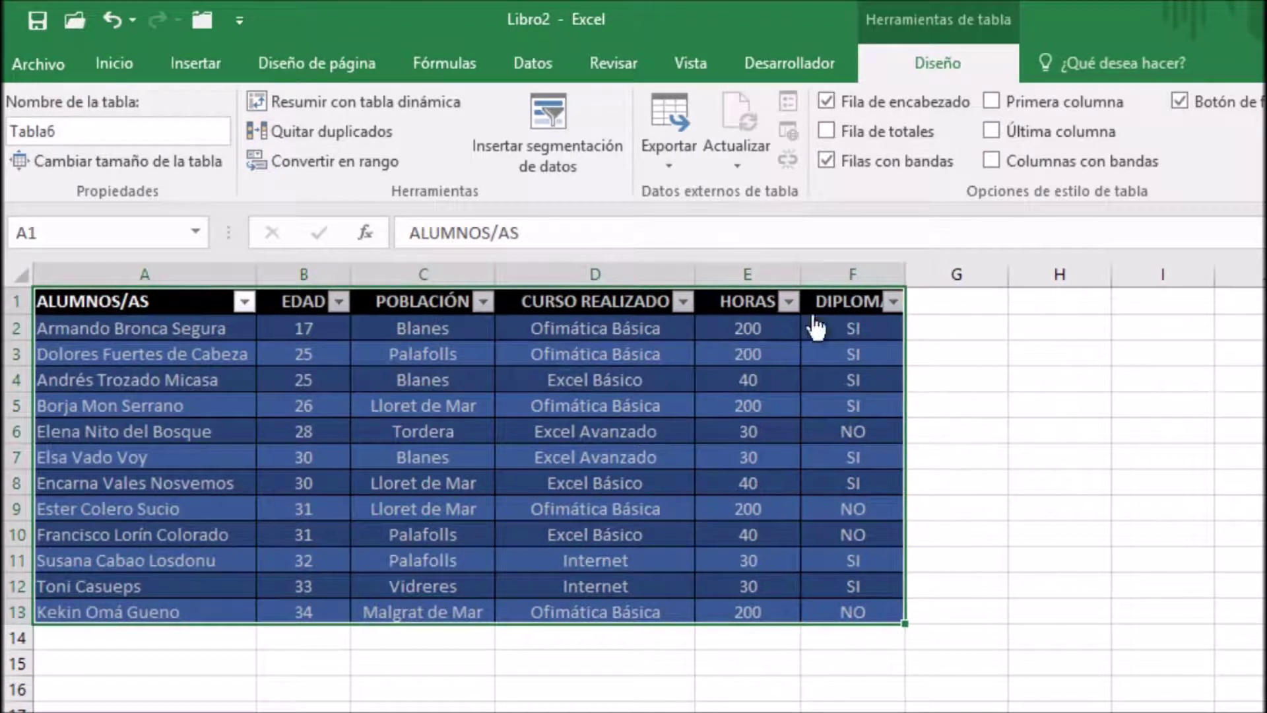
double_click(906, 273)
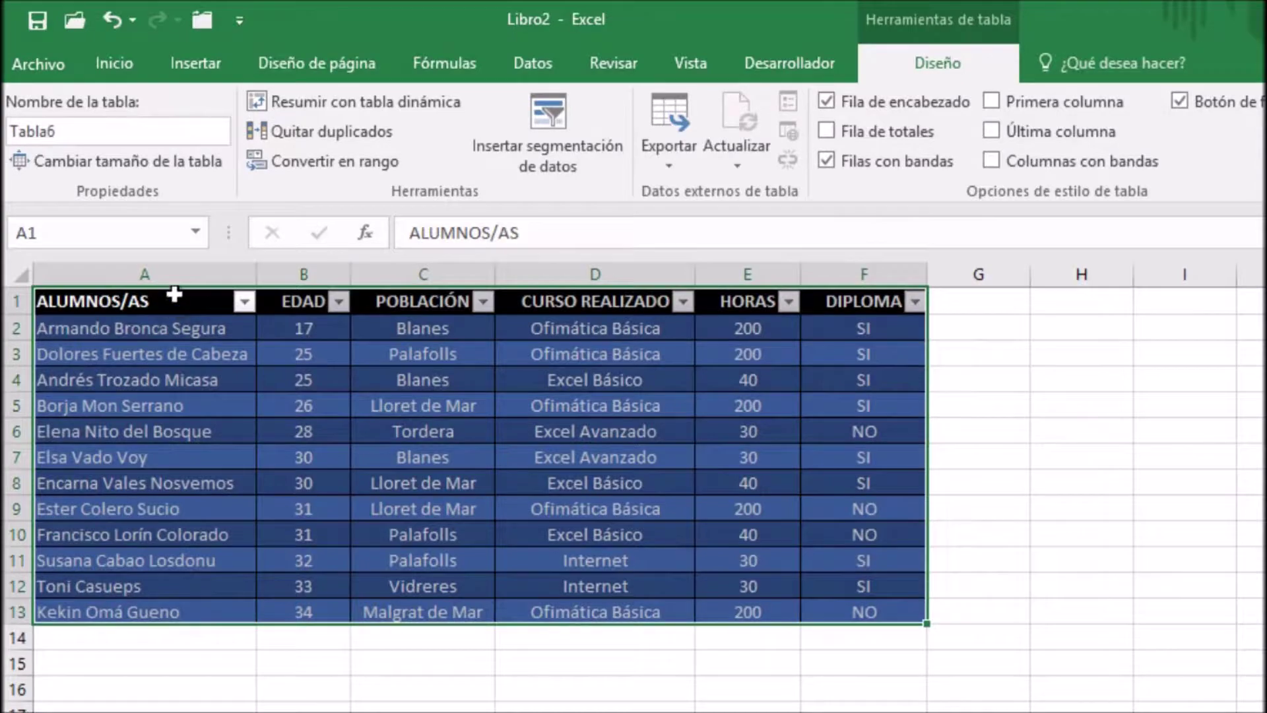
left_click(175, 295)
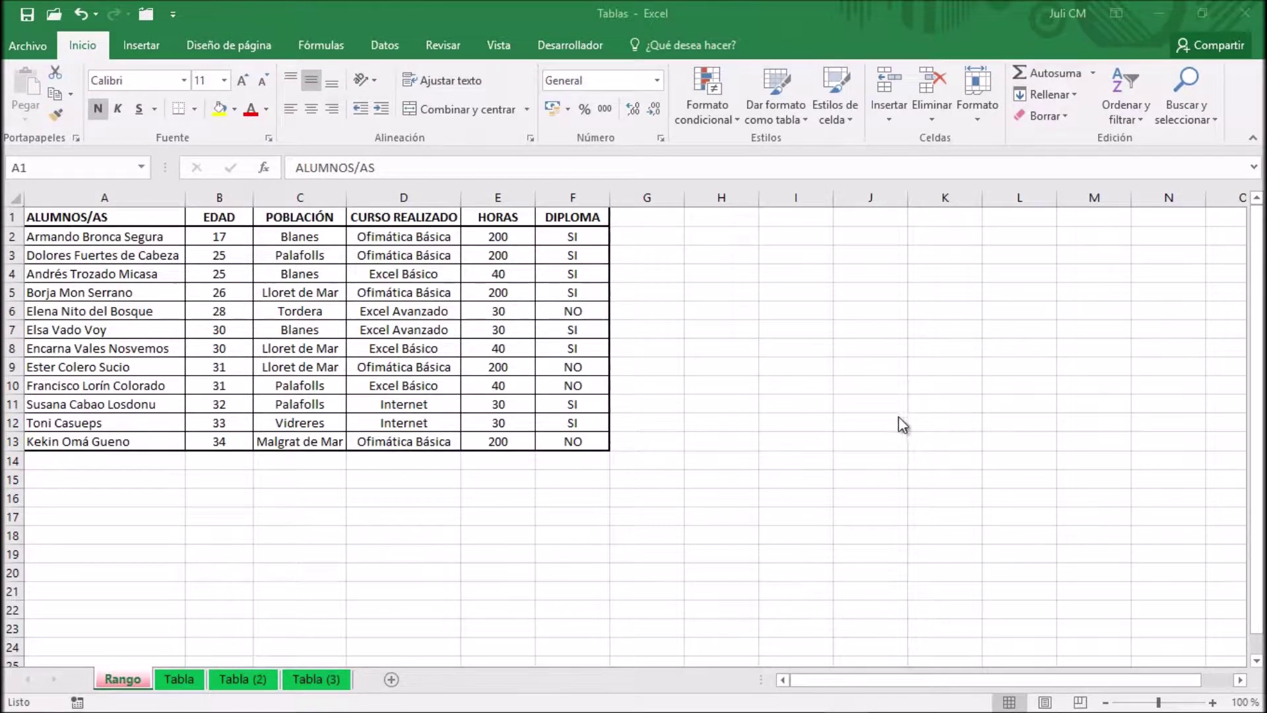
Step: Select several cells of the plain range on the Rango sheet and switch to the Tabla sheet to compare range and table
left_click(109, 220)
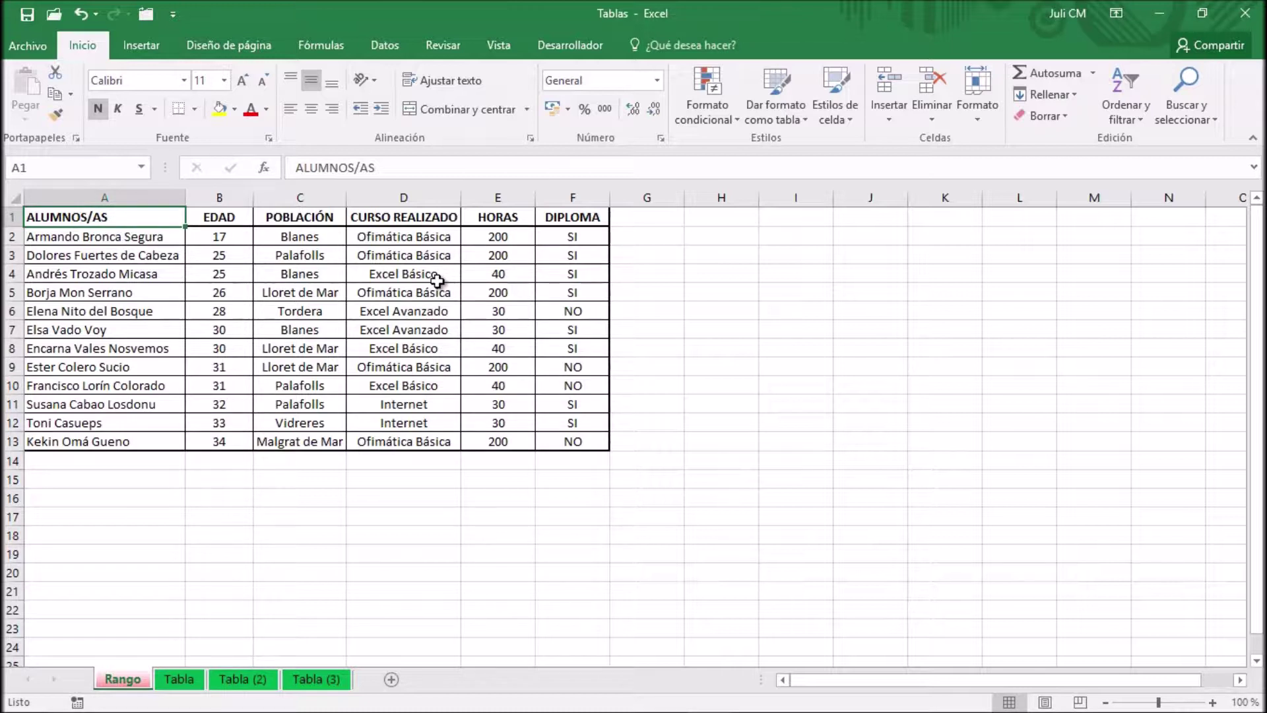
left_click(171, 270)
left_click(160, 304)
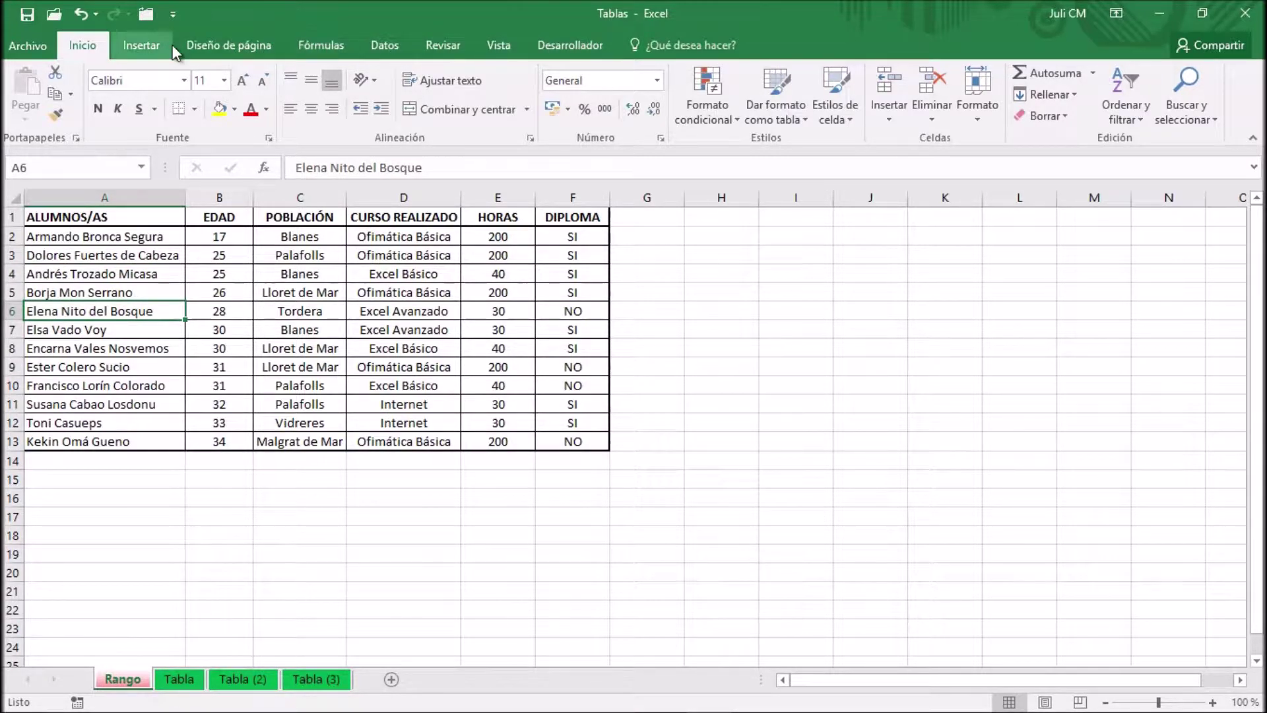
left_click(179, 679)
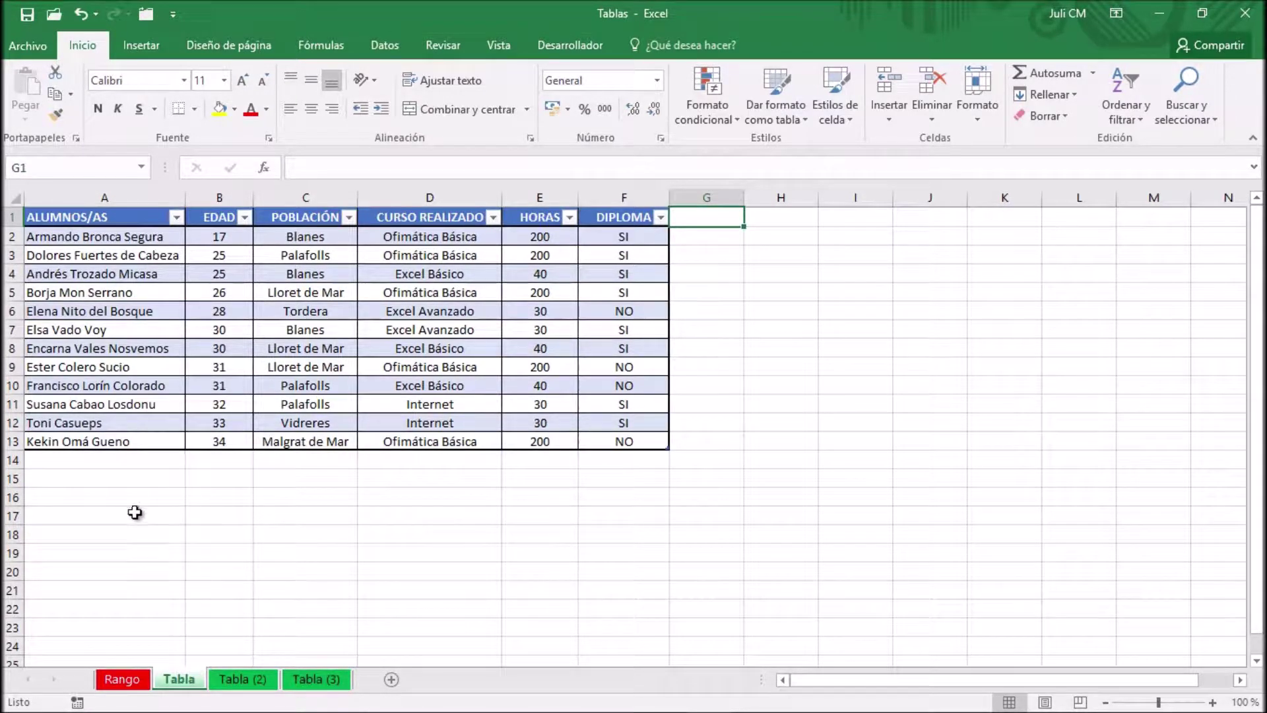
Step: Preview several medium and dark table styles on the student table of the Tabla sheet without applying one
left_click(132, 238)
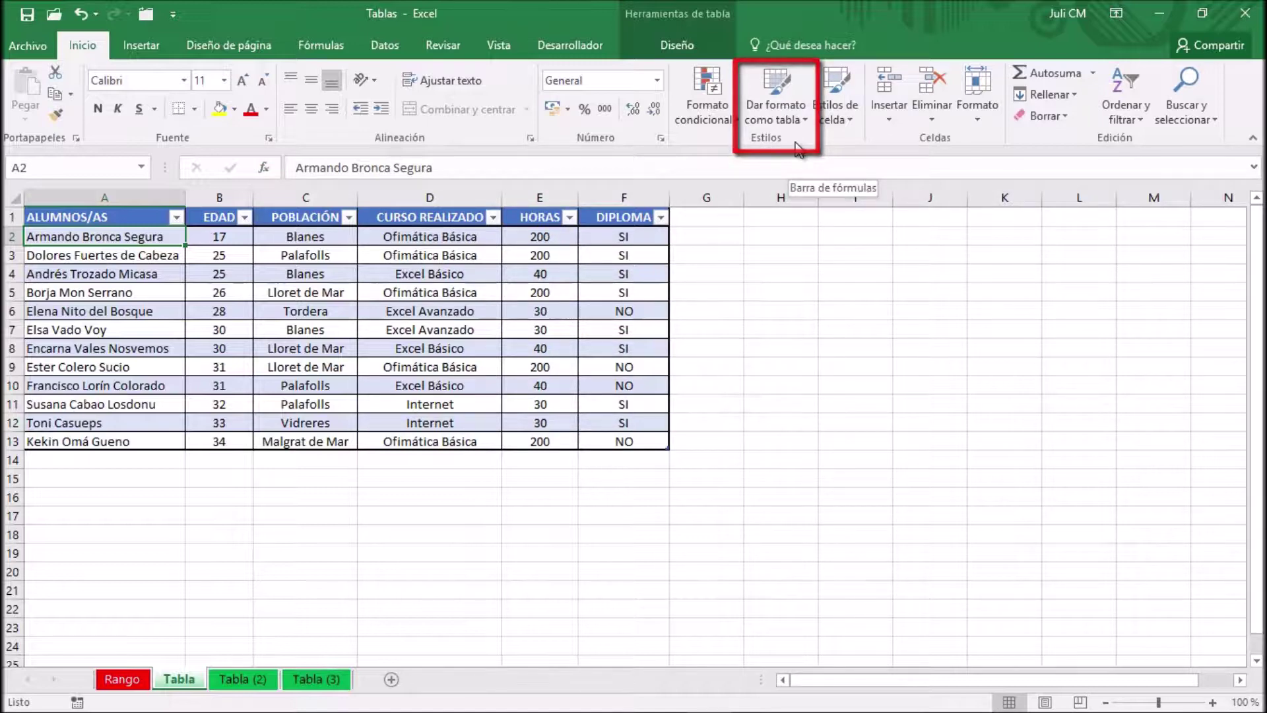
left_click(801, 122)
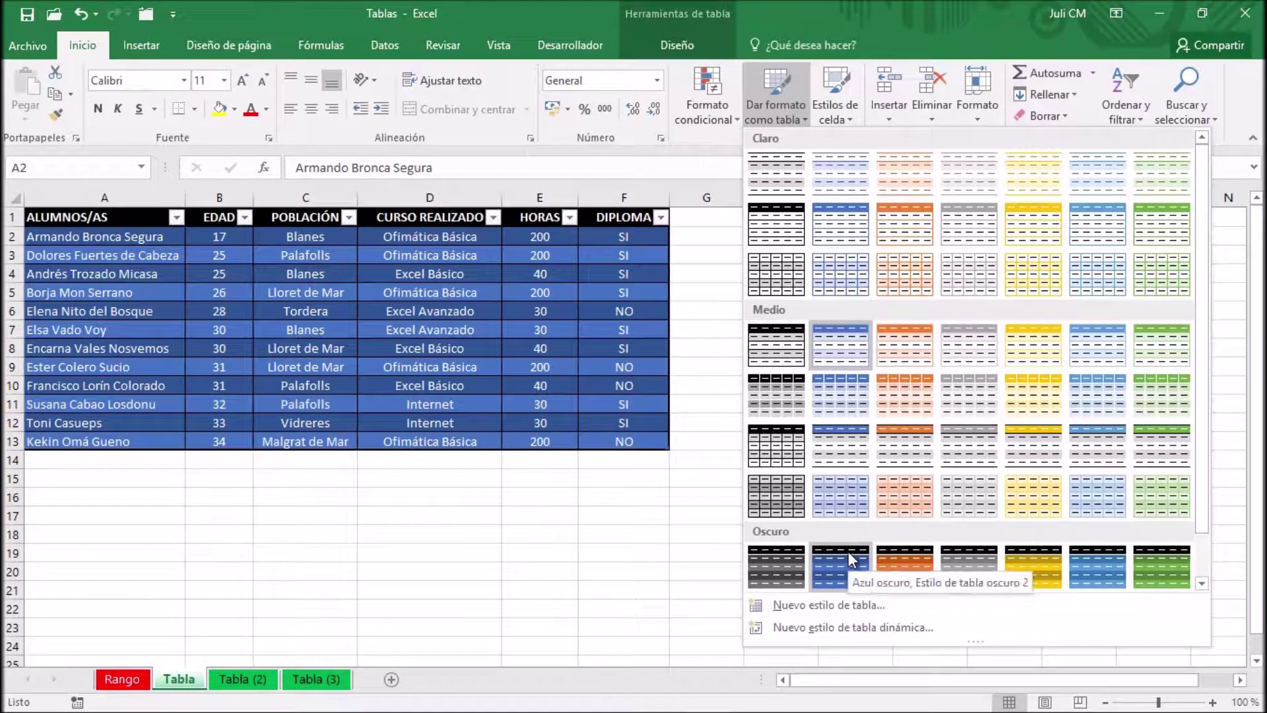
left_click(791, 123)
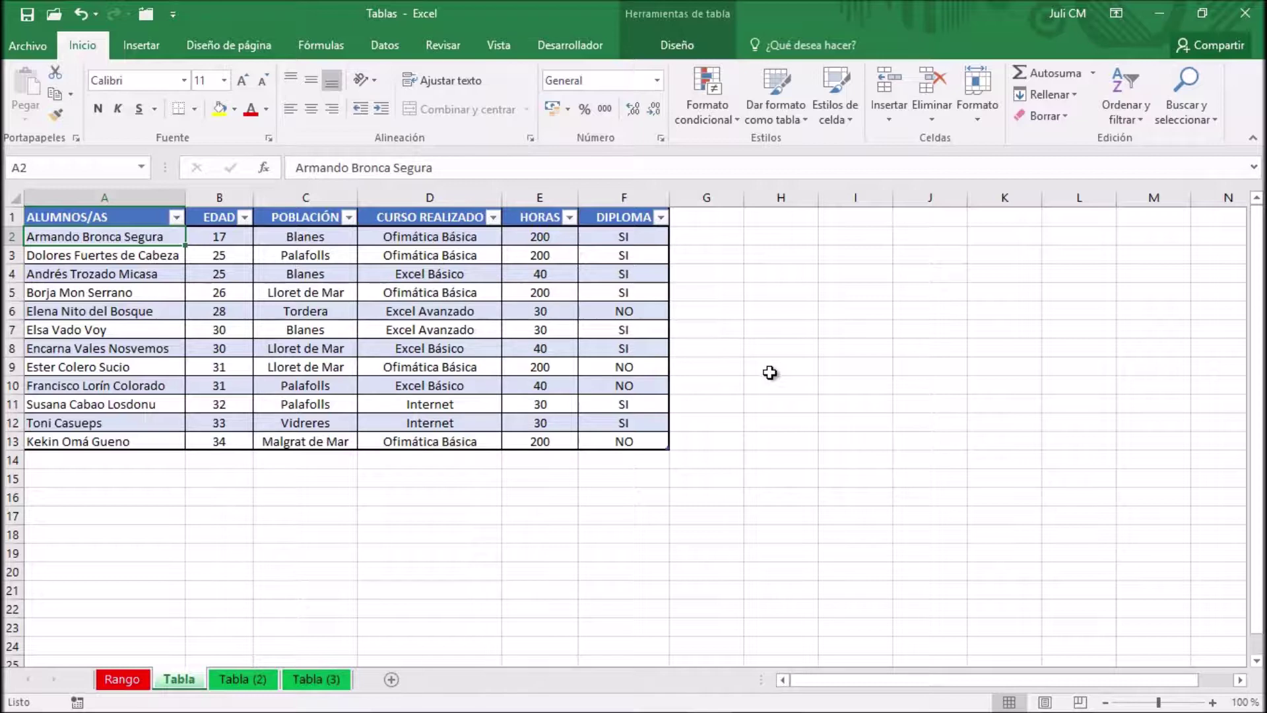
left_click(683, 43)
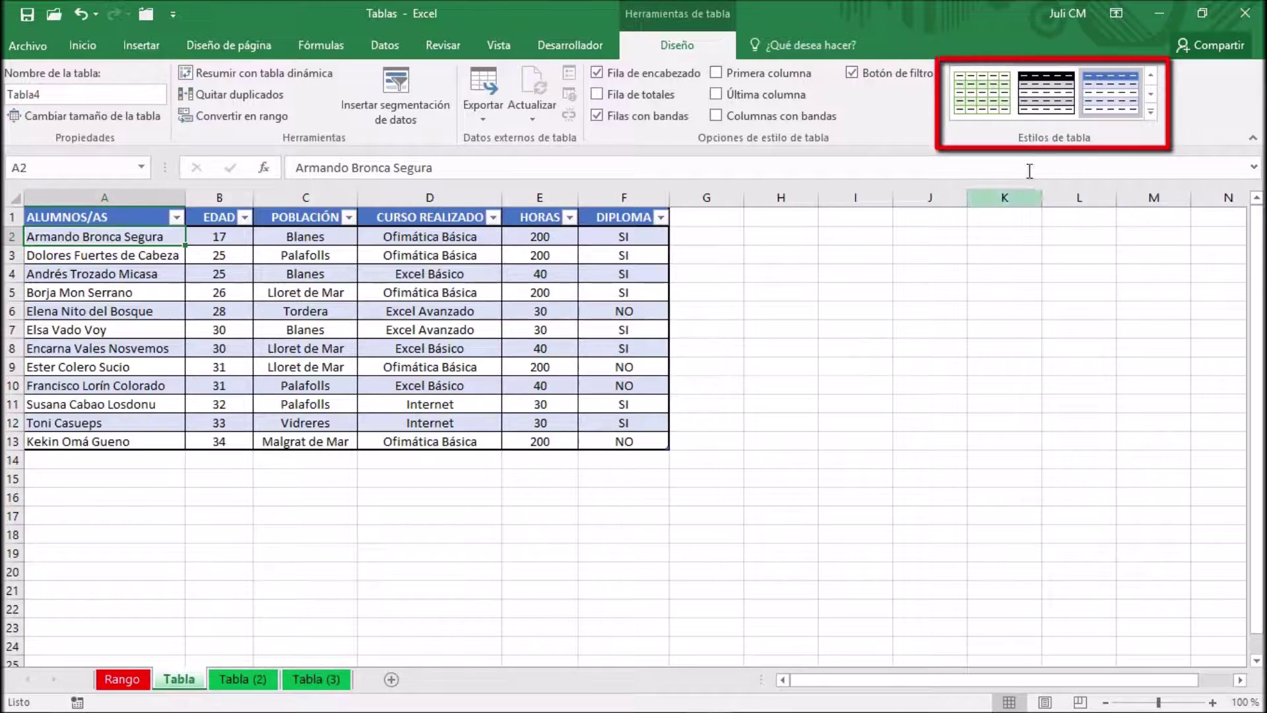
left_click(1150, 112)
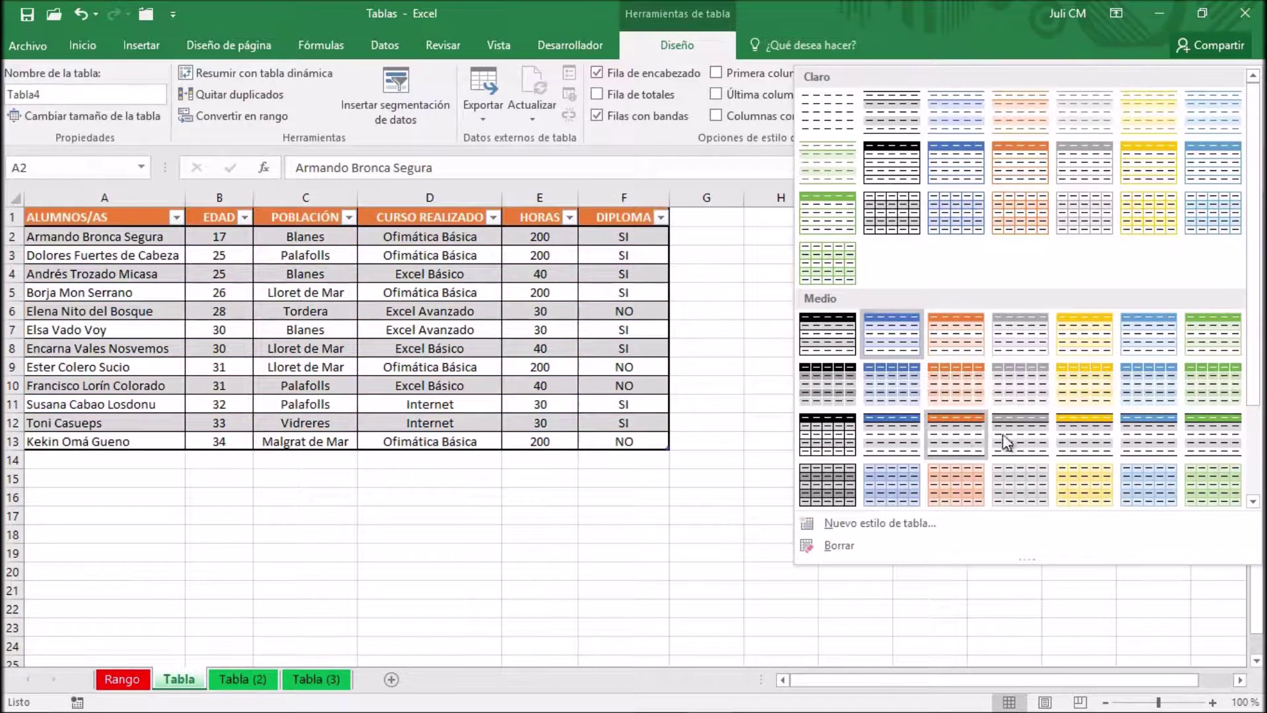
scroll(1059, 452, "down", 2)
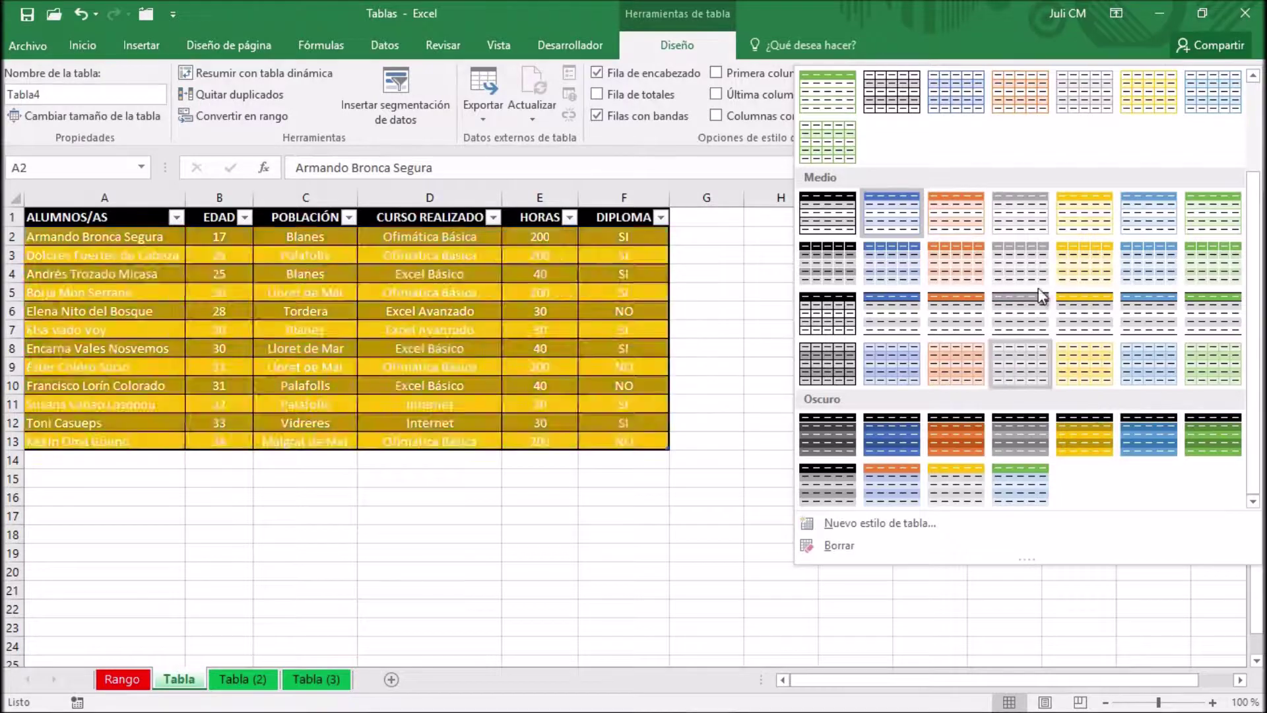
left_click(678, 257)
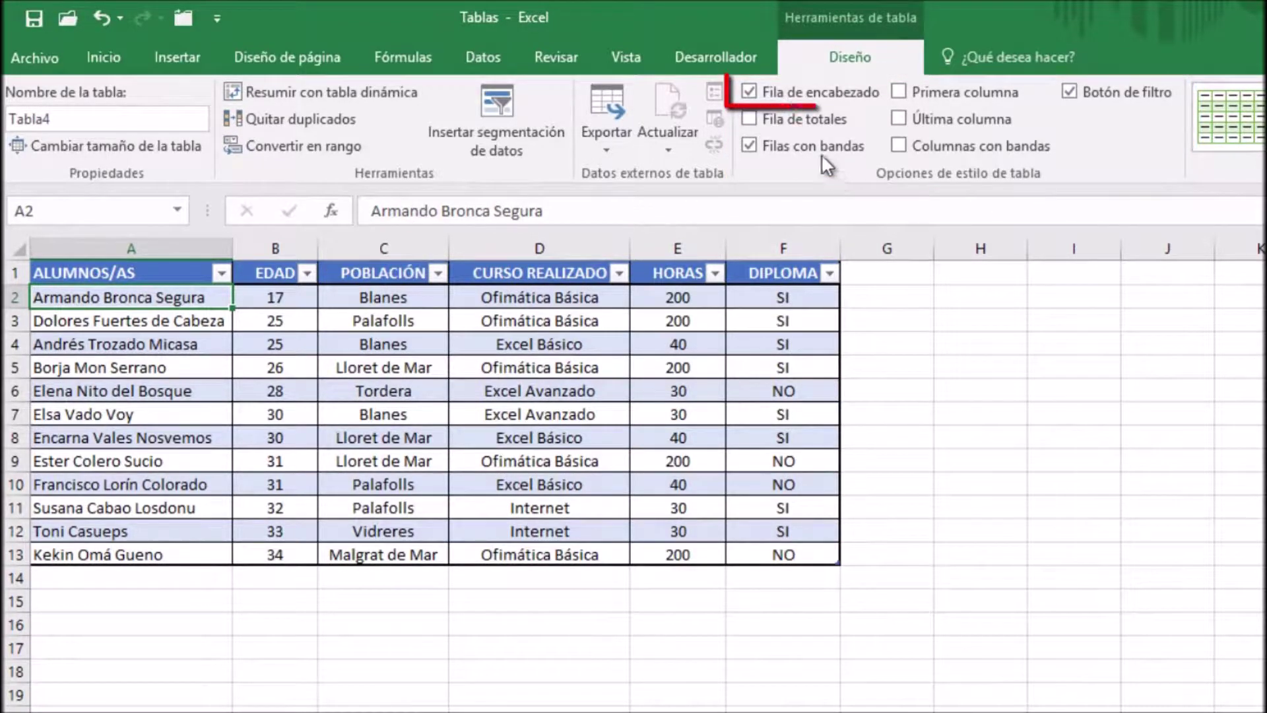
Step: Turn the table's header row off and on again, and do the same with its banded rows
left_click(765, 98)
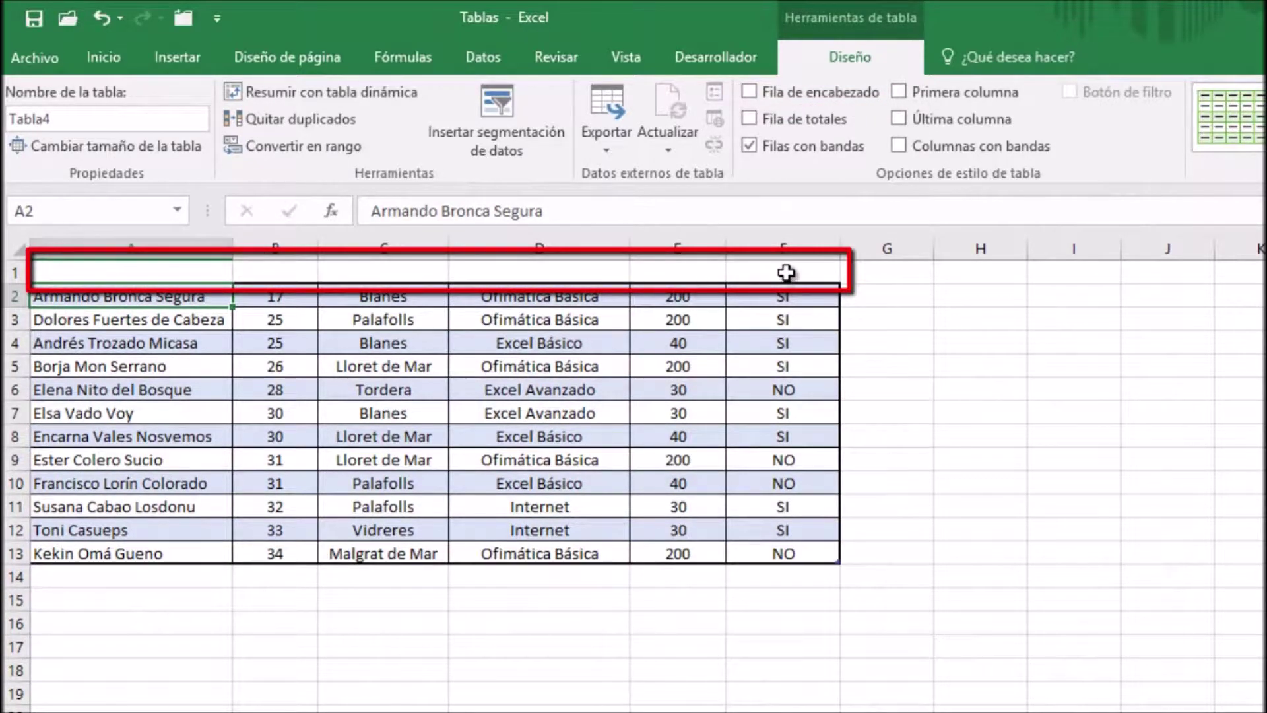
left_click(752, 89)
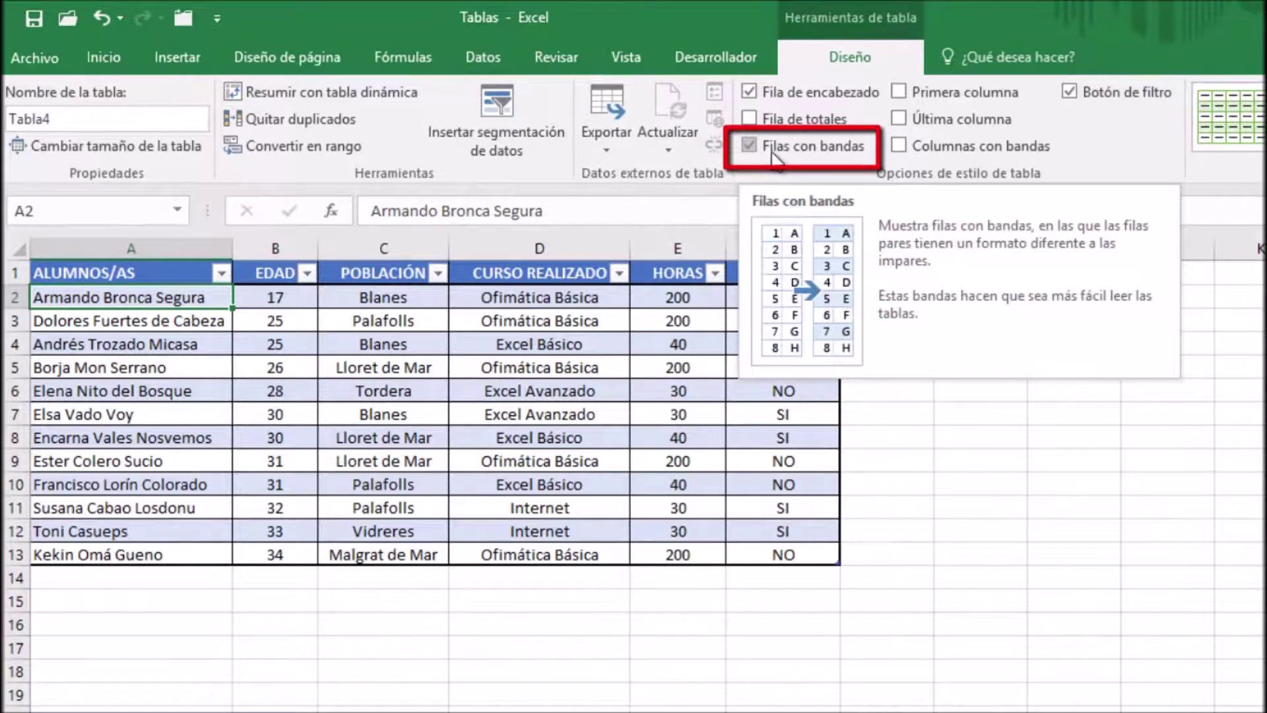
left_click(750, 147)
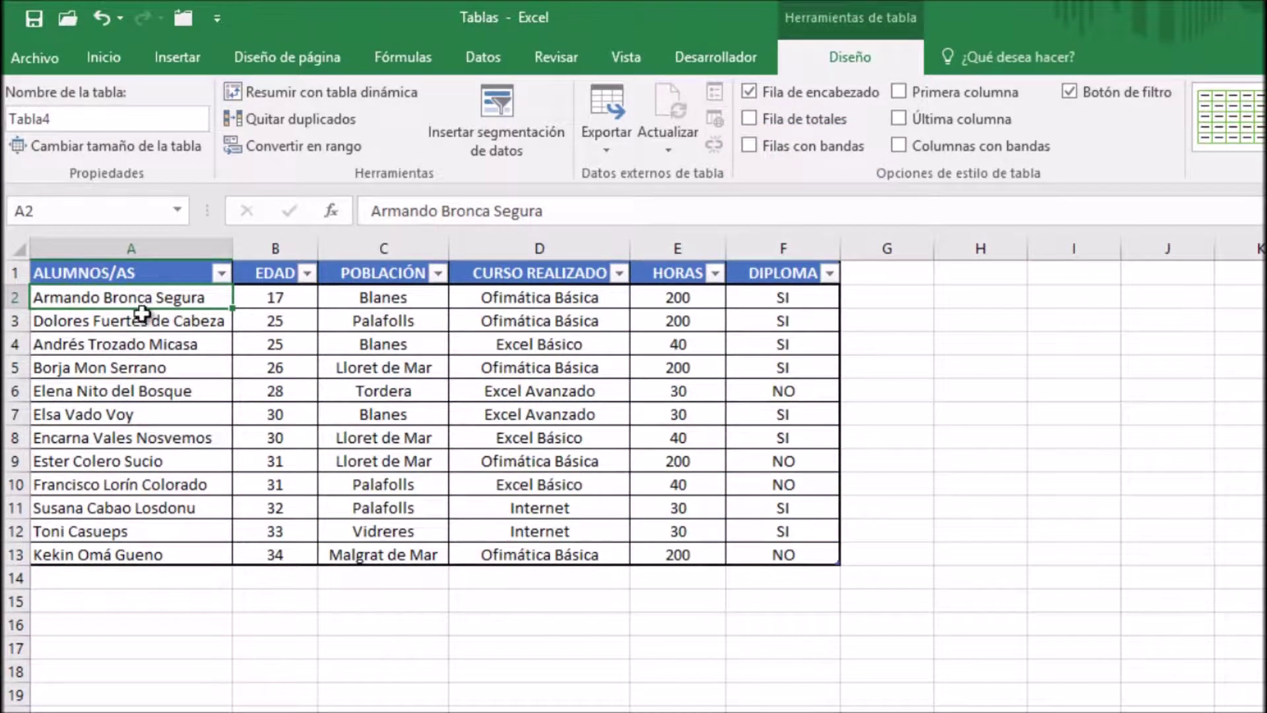
left_click(749, 145)
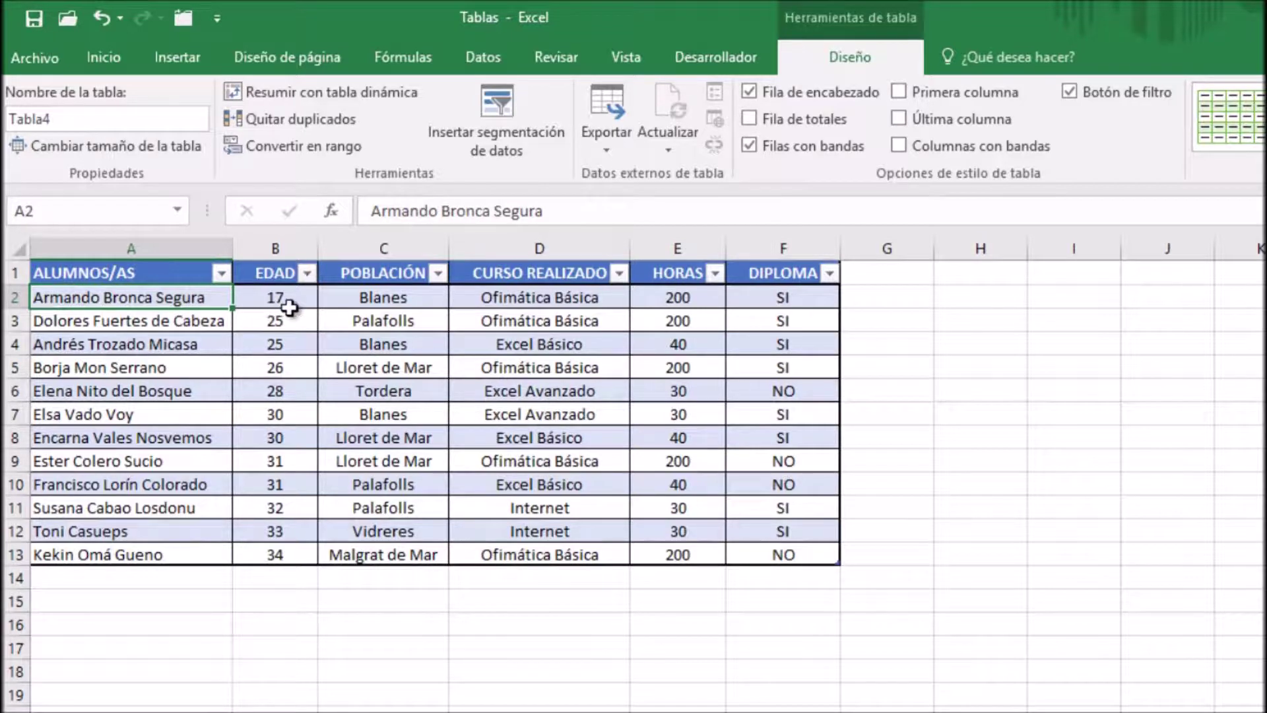
Step: Try the special formatting for the table's first column and for its last column, switching each off again
left_click(898, 92)
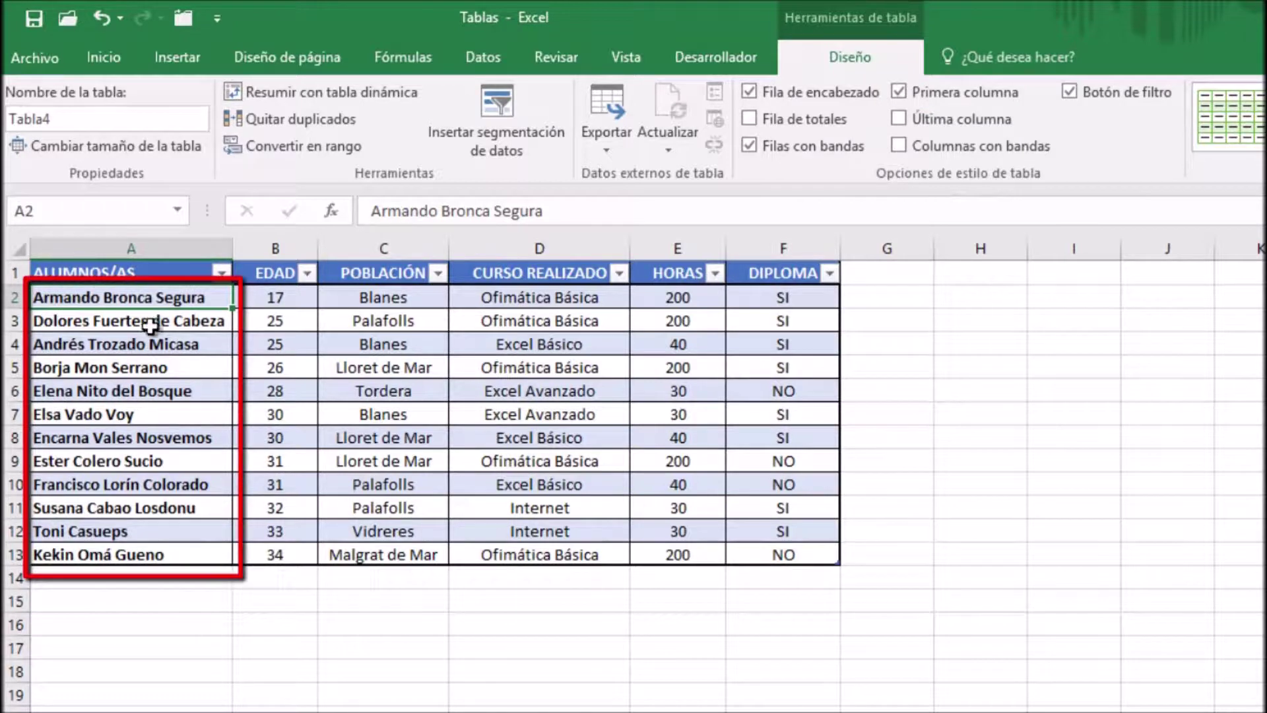
left_click(897, 90)
left_click(898, 119)
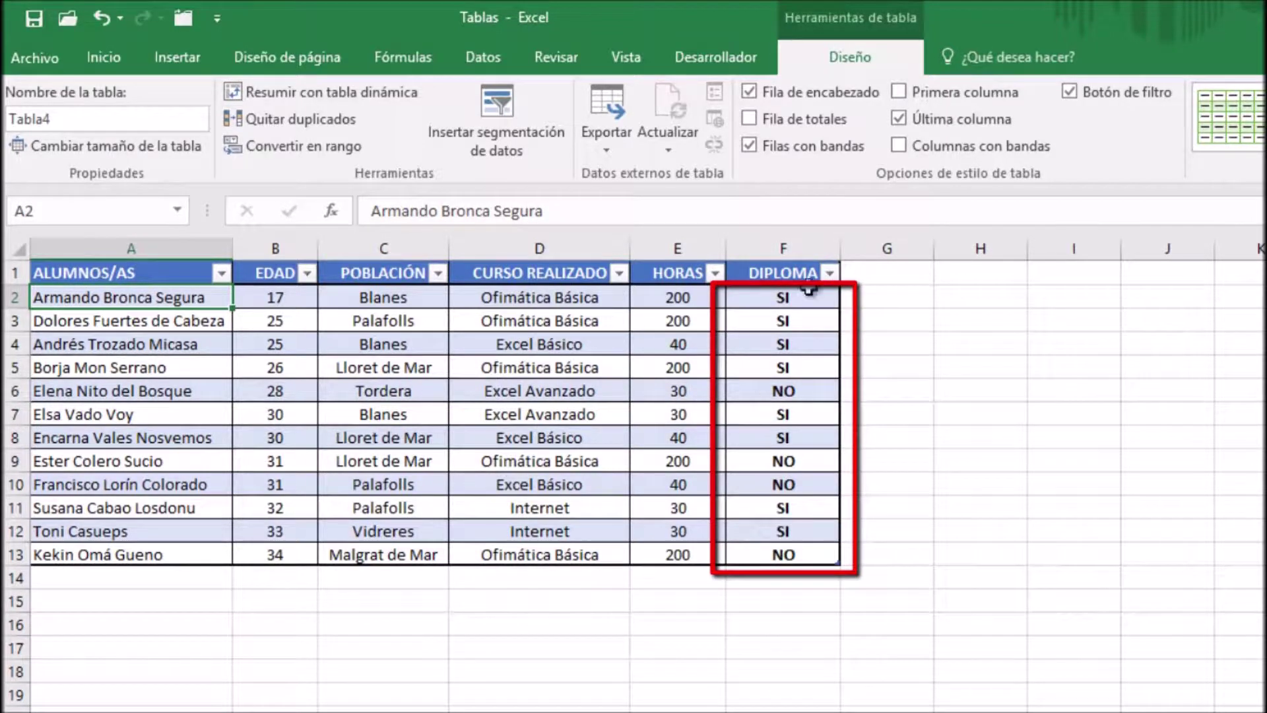
left_click(901, 116)
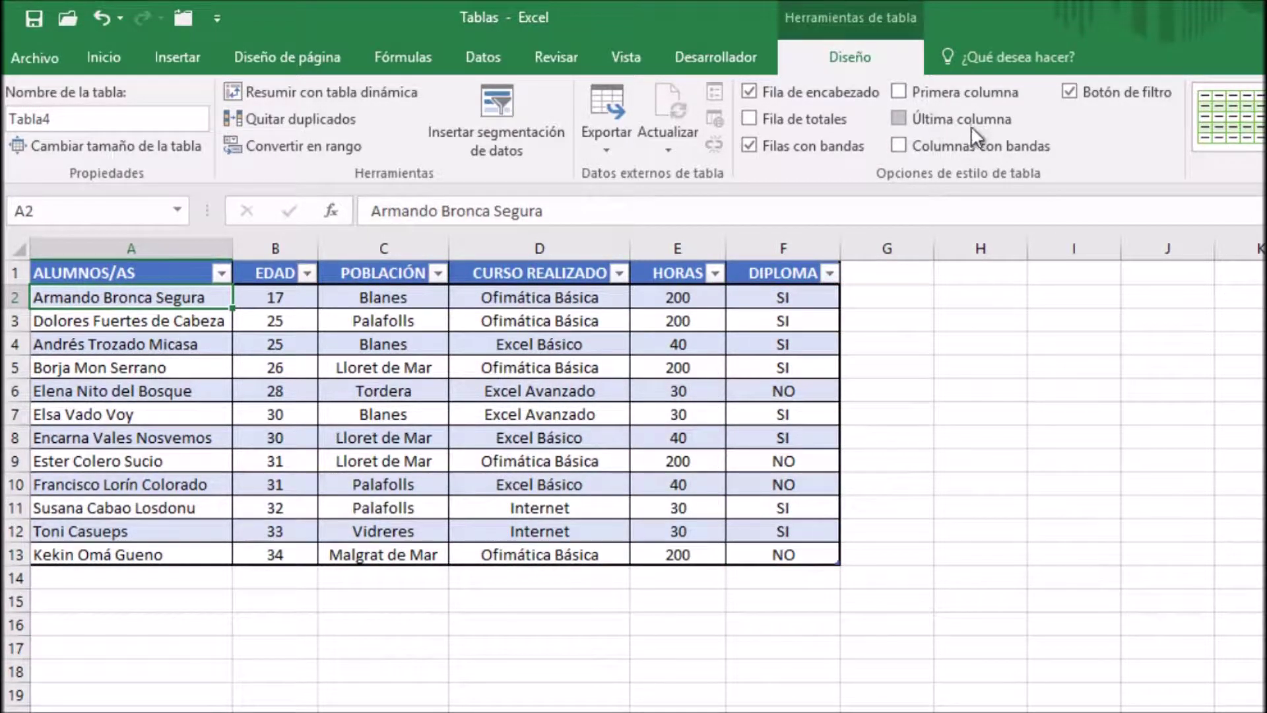
Step: Try banded columns and switch them off again, and hide and restore the filter buttons in the headers
left_click(900, 146)
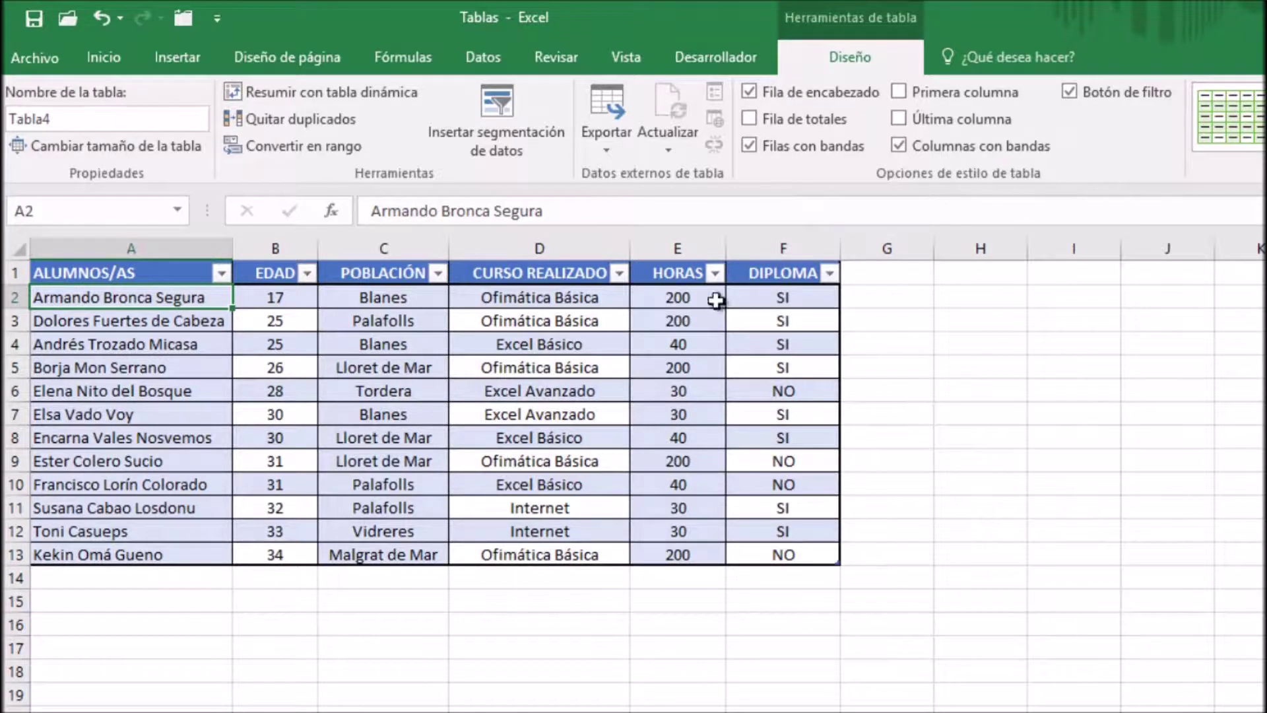
left_click(900, 147)
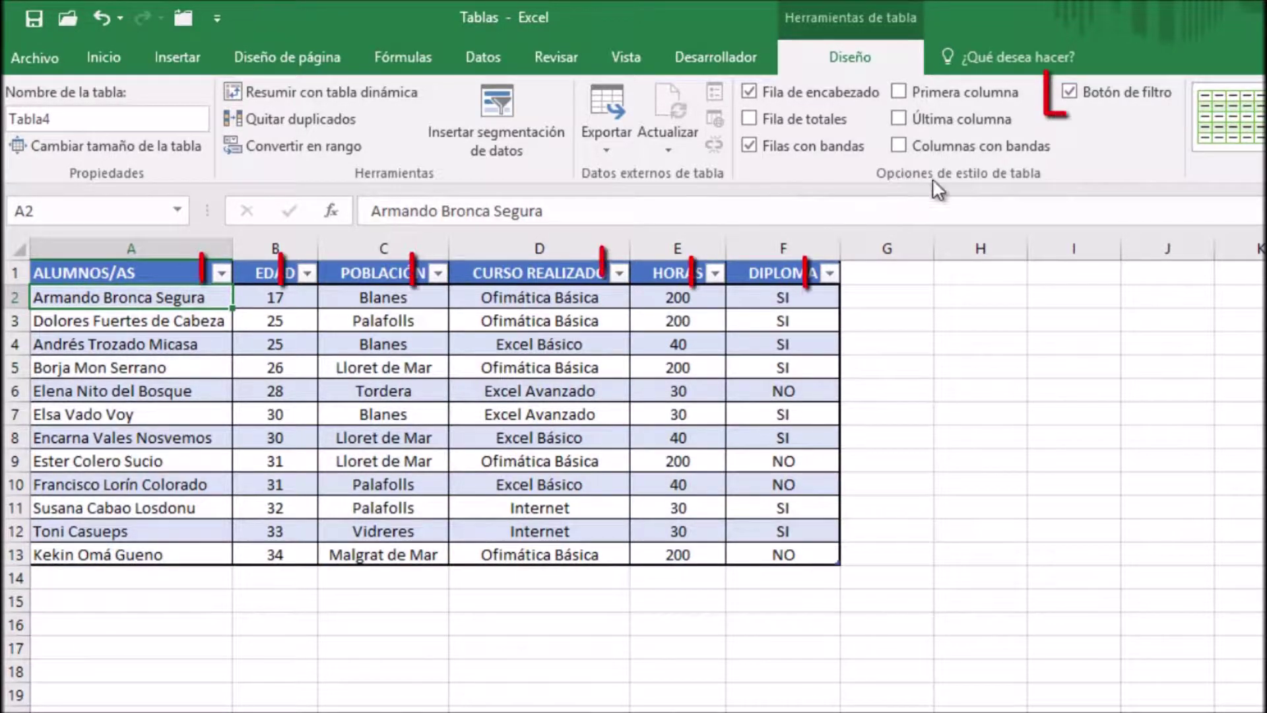
left_click(1070, 93)
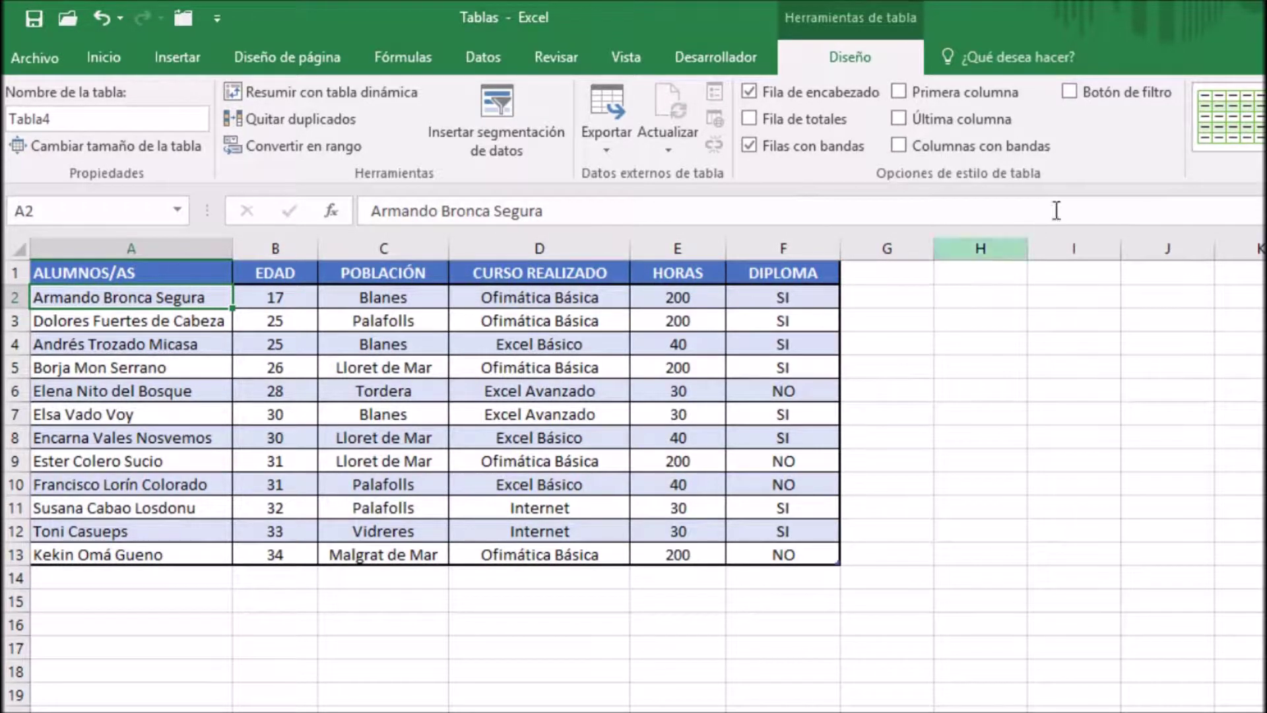
left_click(1070, 92)
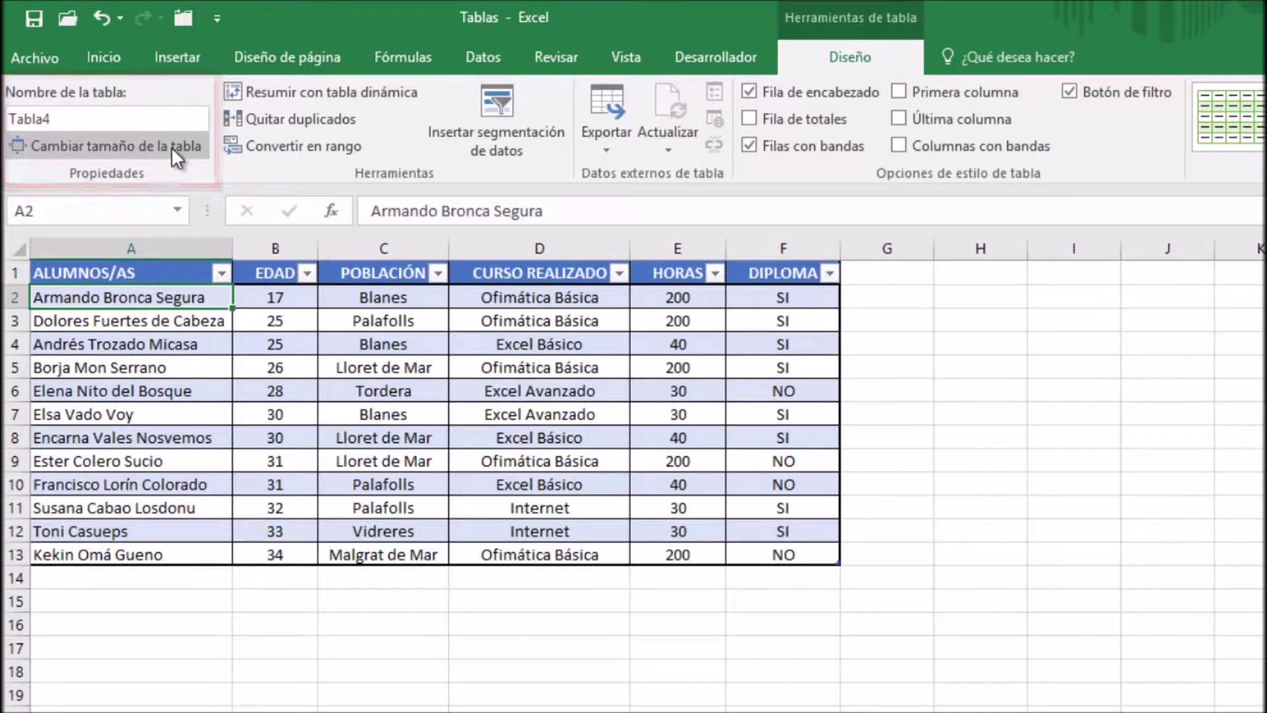
Step: Rename the table on the Tabla sheet as Alumnos
left_click(138, 120)
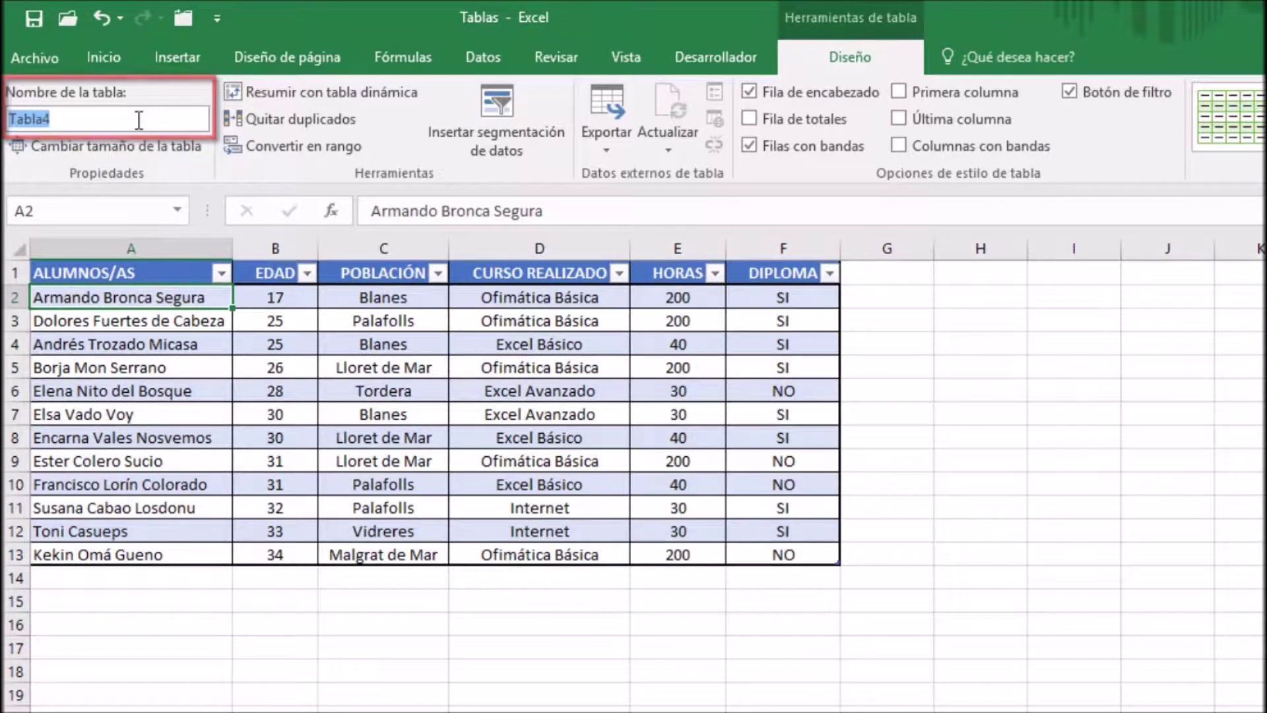
type("A")
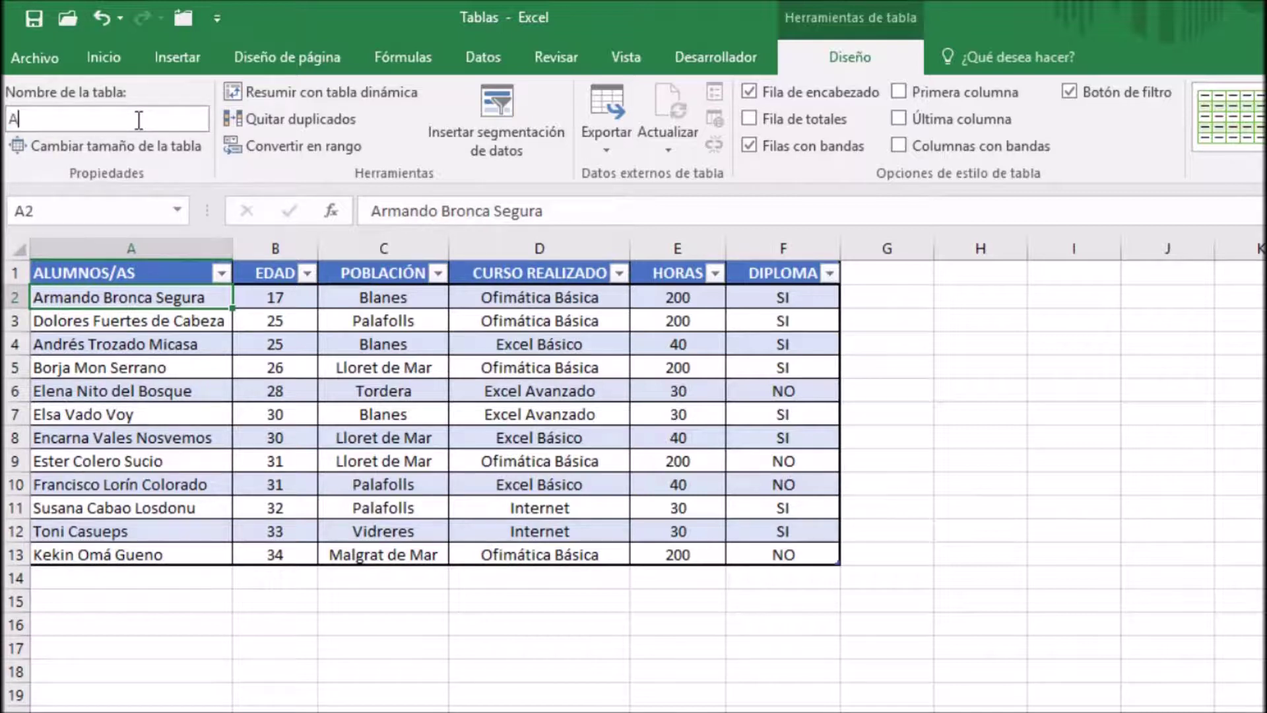
type("lumnos")
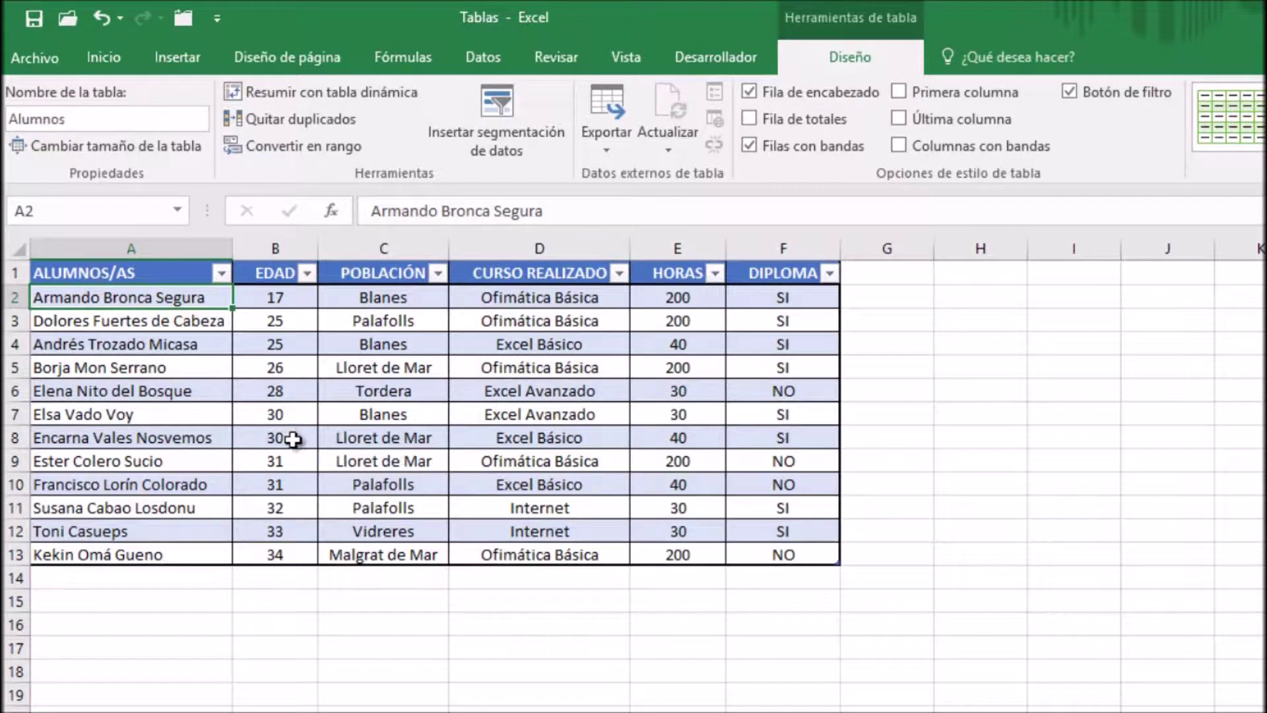
Step: From an empty cell outside the table, jump to the Alumnos table by its name, and deselect it by selecting cell H1
left_click(967, 344)
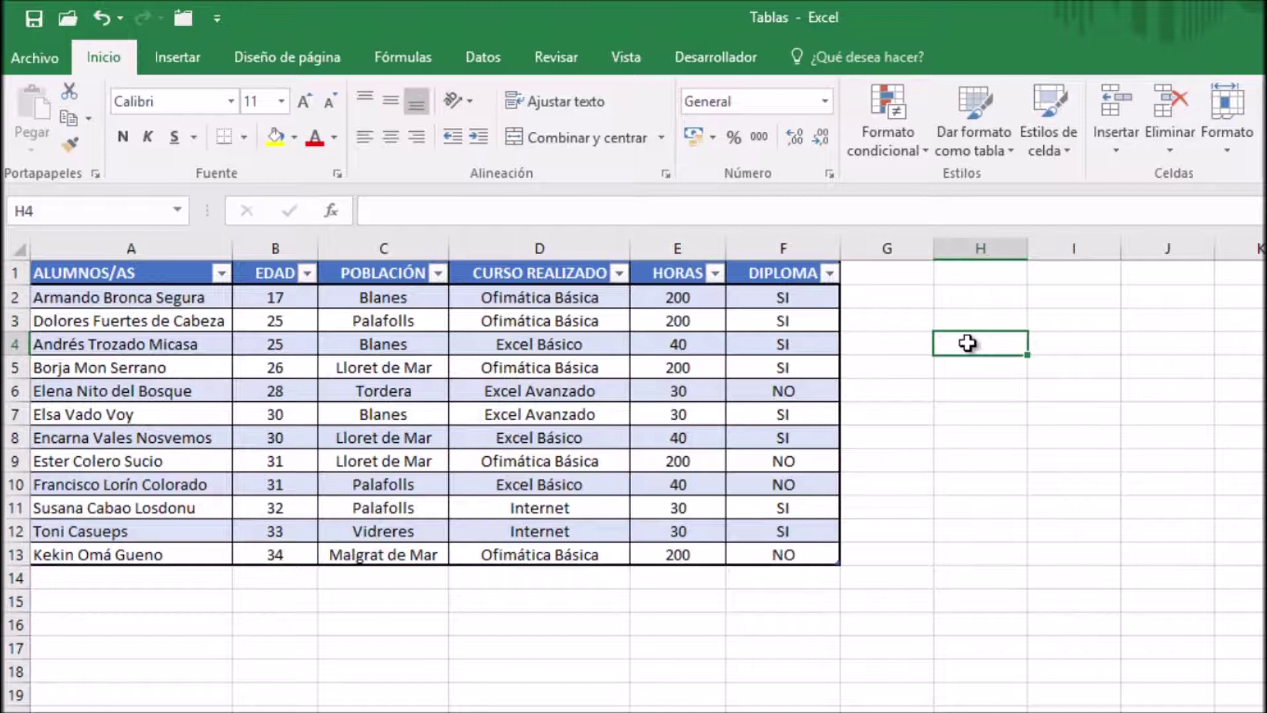
left_click(175, 211)
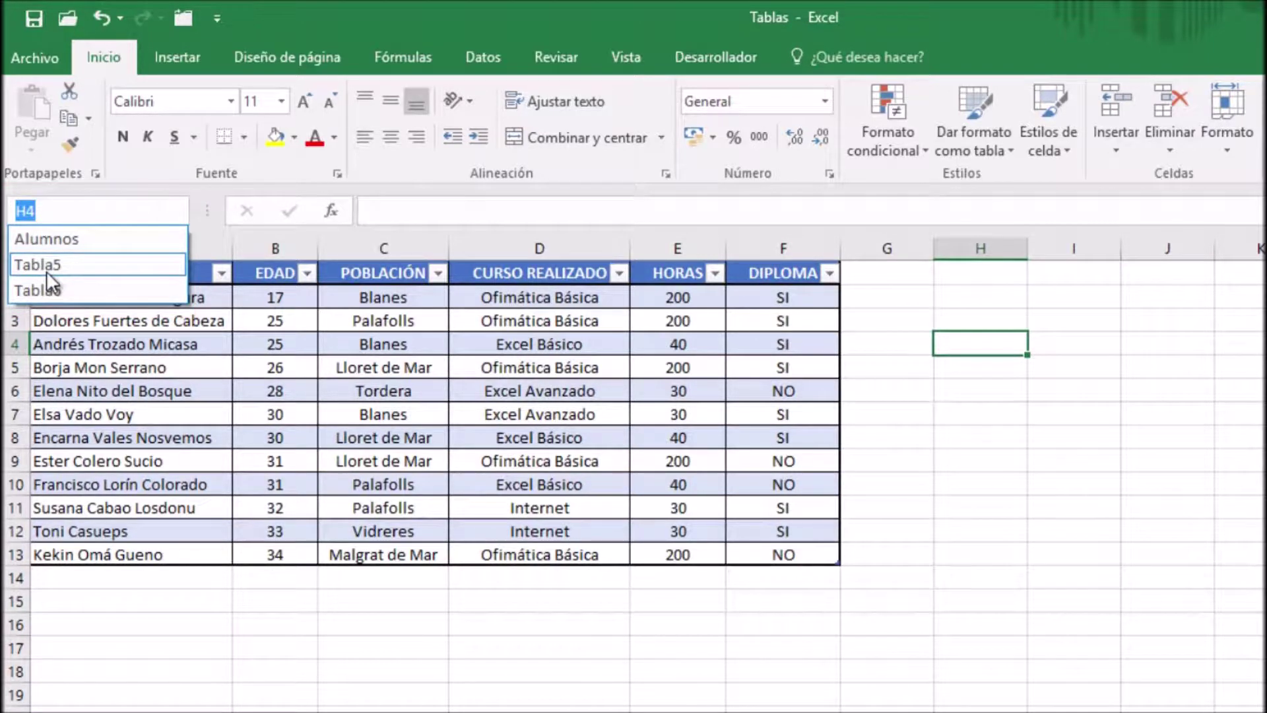
left_click(90, 246)
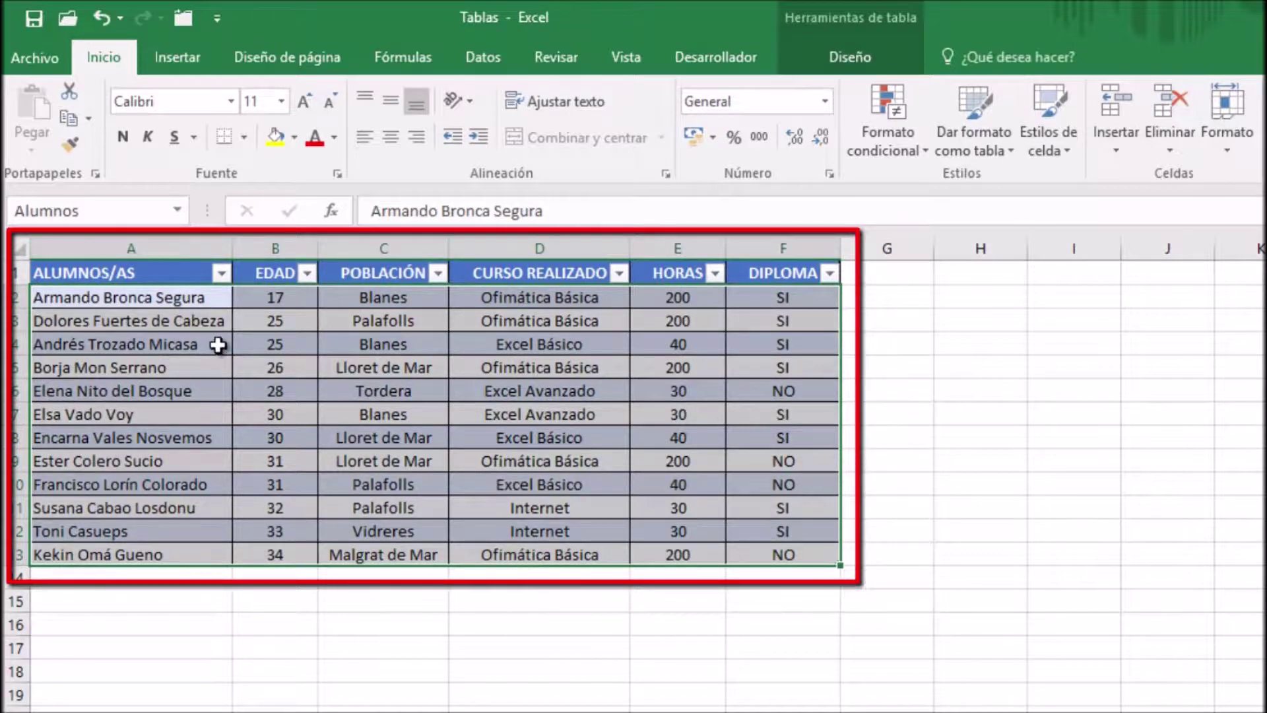
left_click(976, 281)
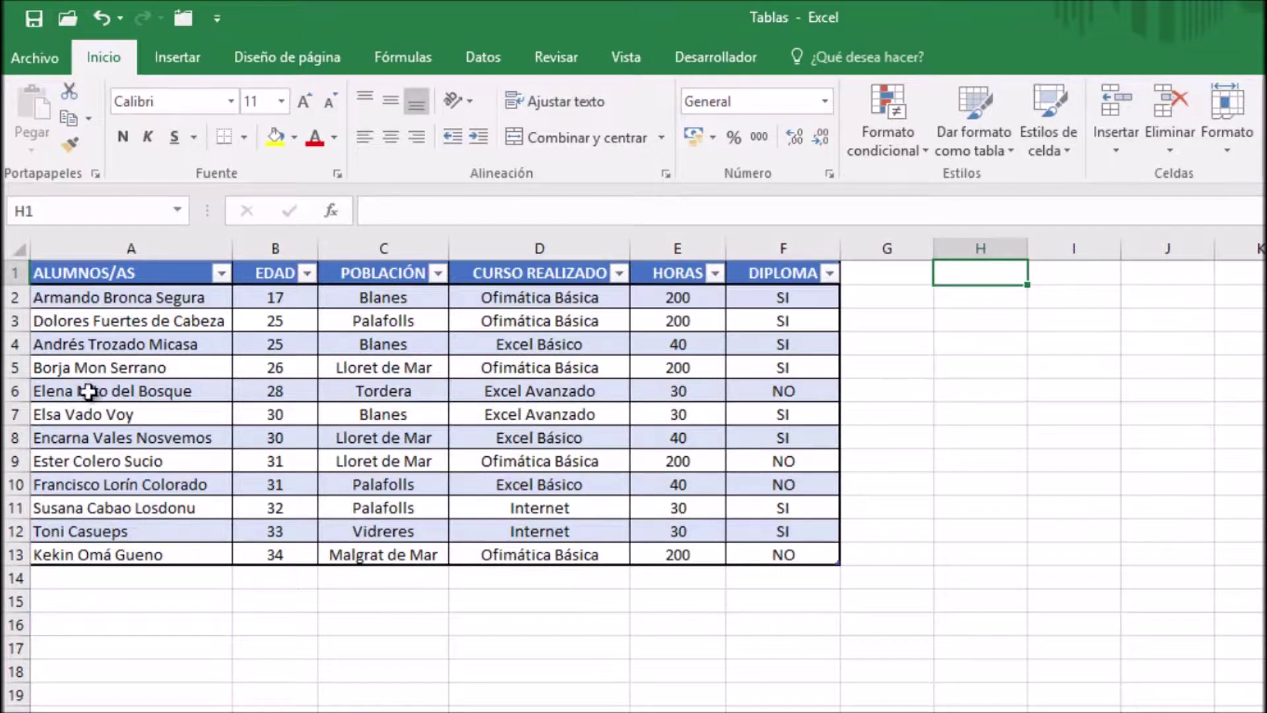
Step: Check the data range of the Alumnos table in the resize settings and close them without changes
left_click(138, 282)
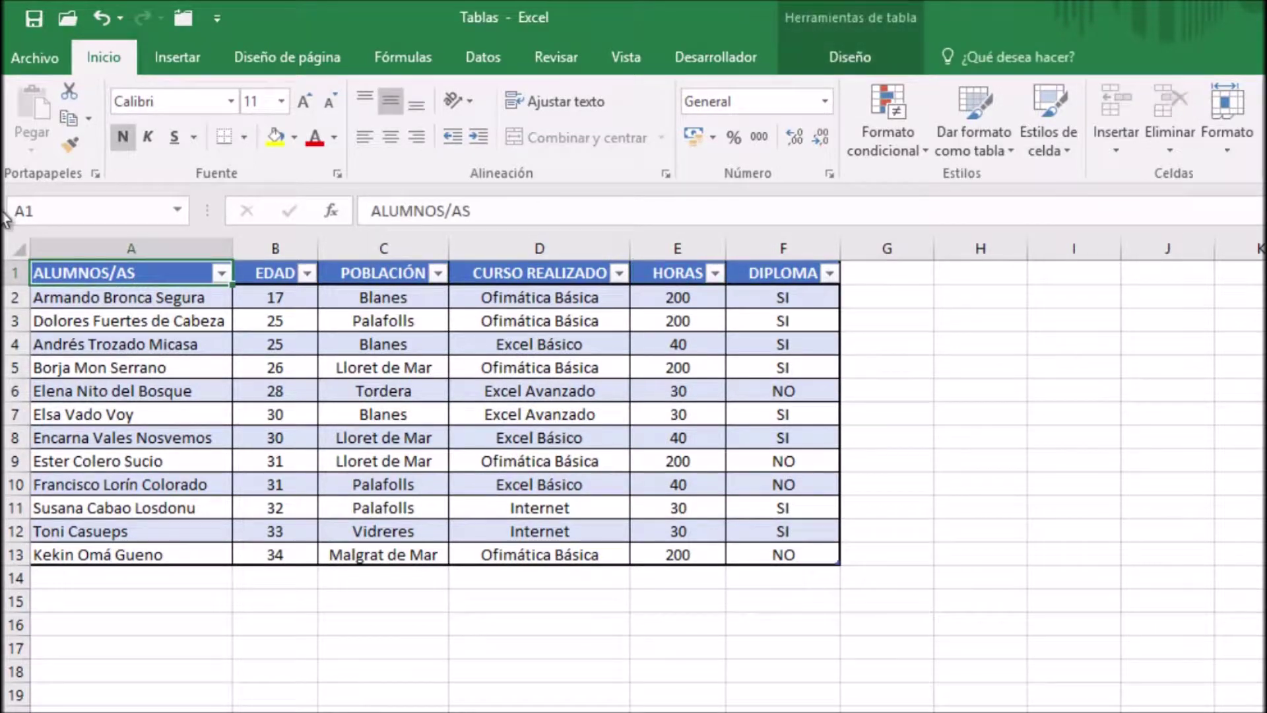
left_click(842, 57)
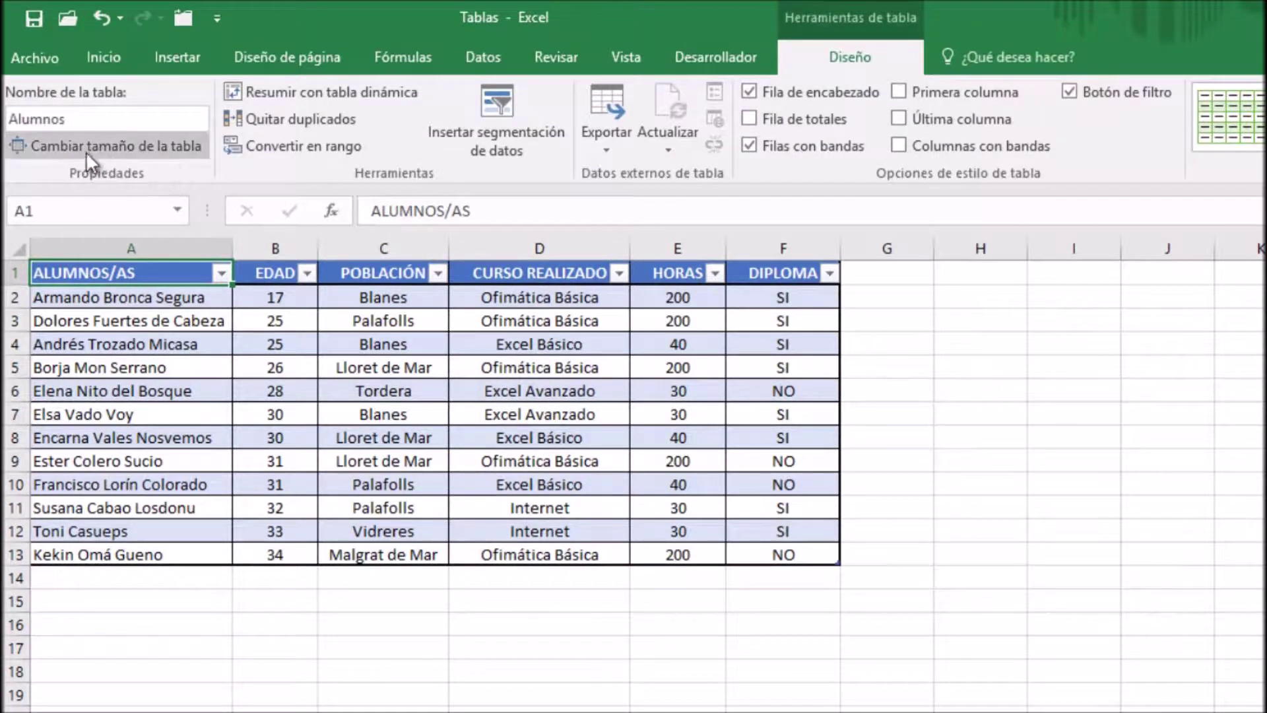
left_click(146, 149)
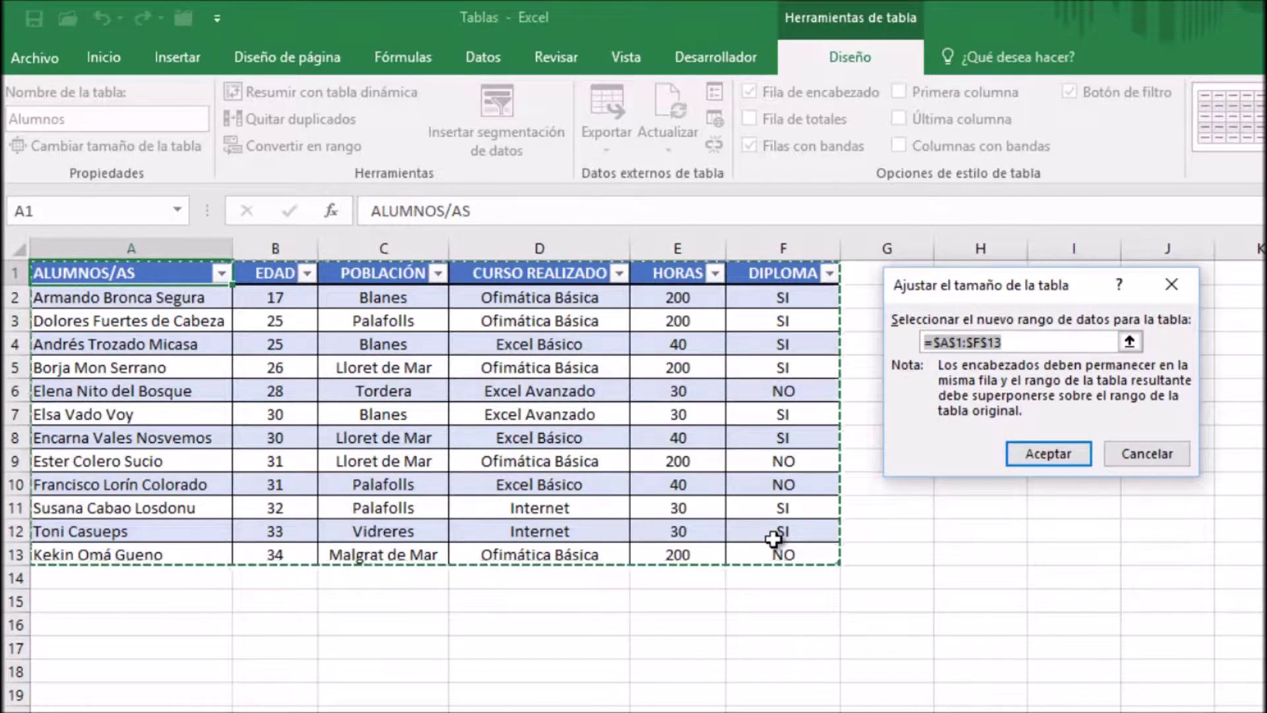
left_click(1147, 458)
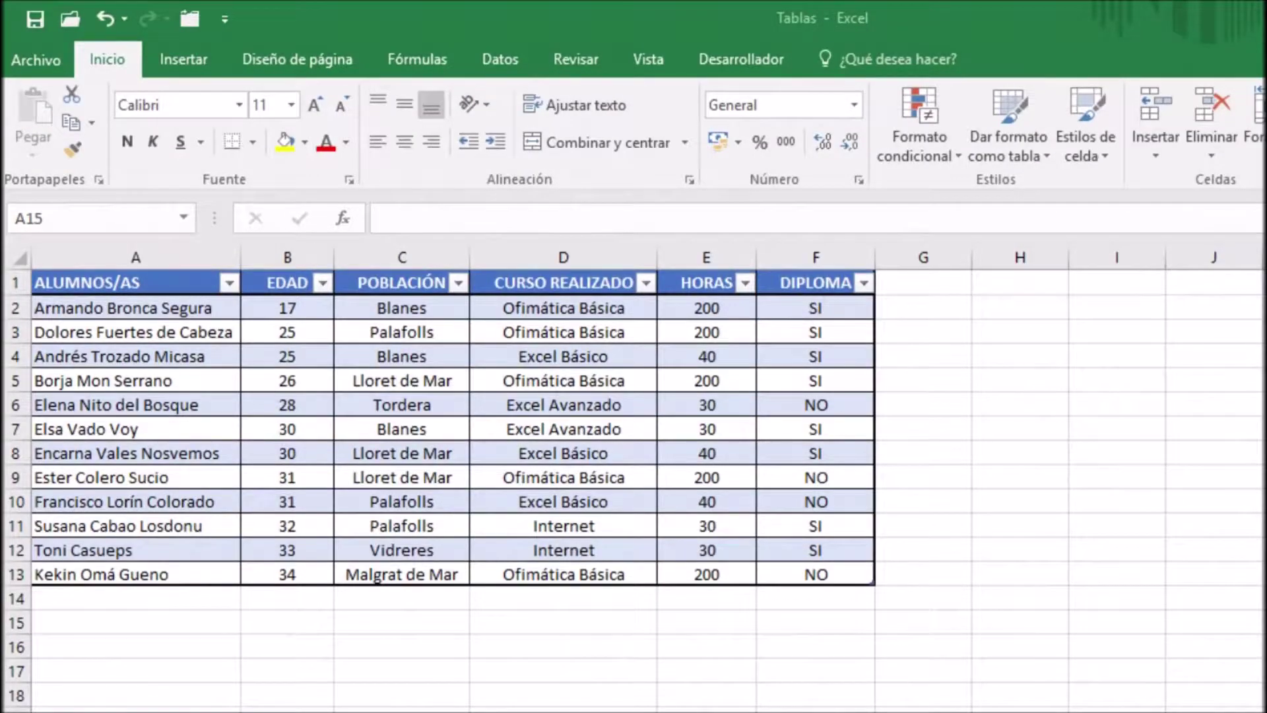
Step: Add a total row to the Alumnos table
left_click(163, 352)
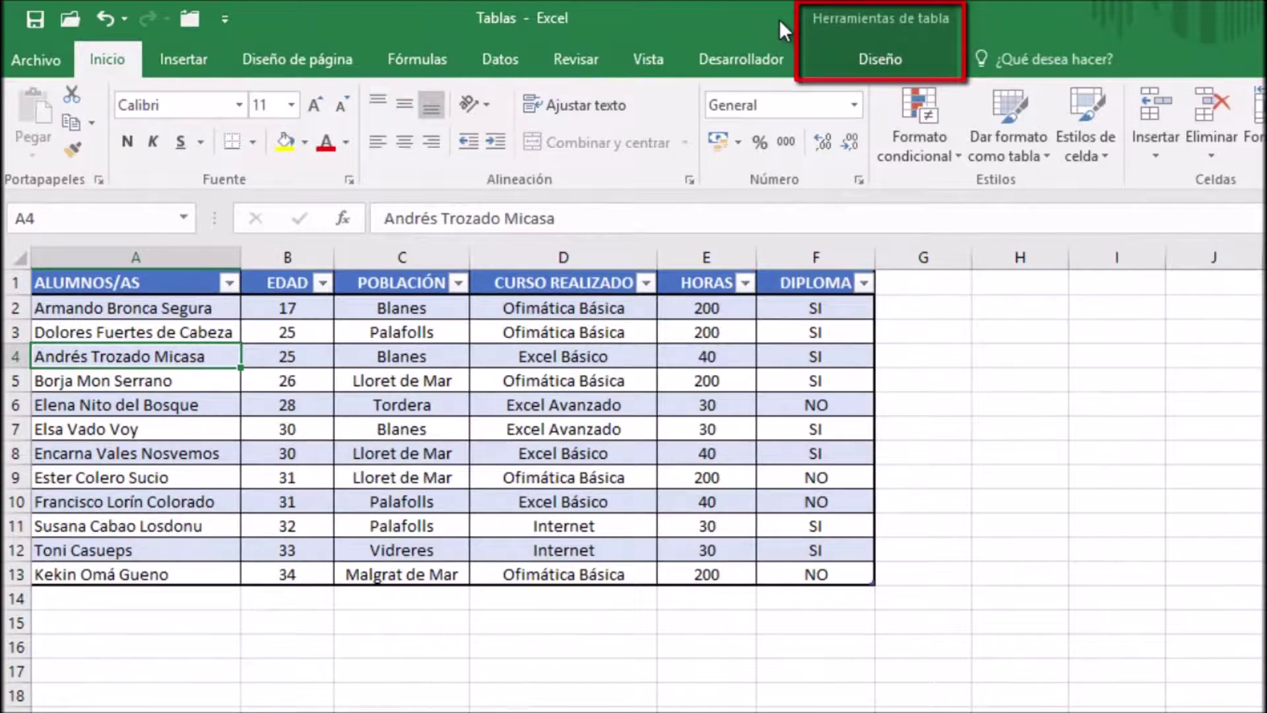
left_click(873, 63)
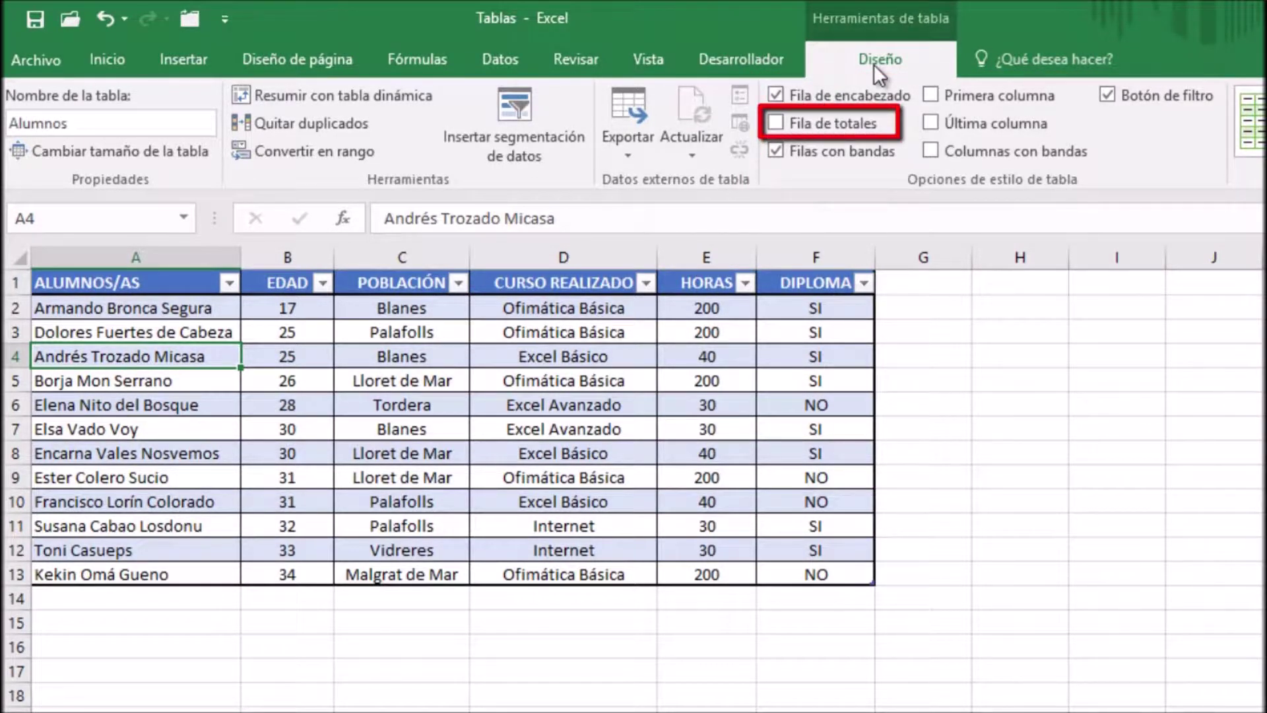
left_click(776, 123)
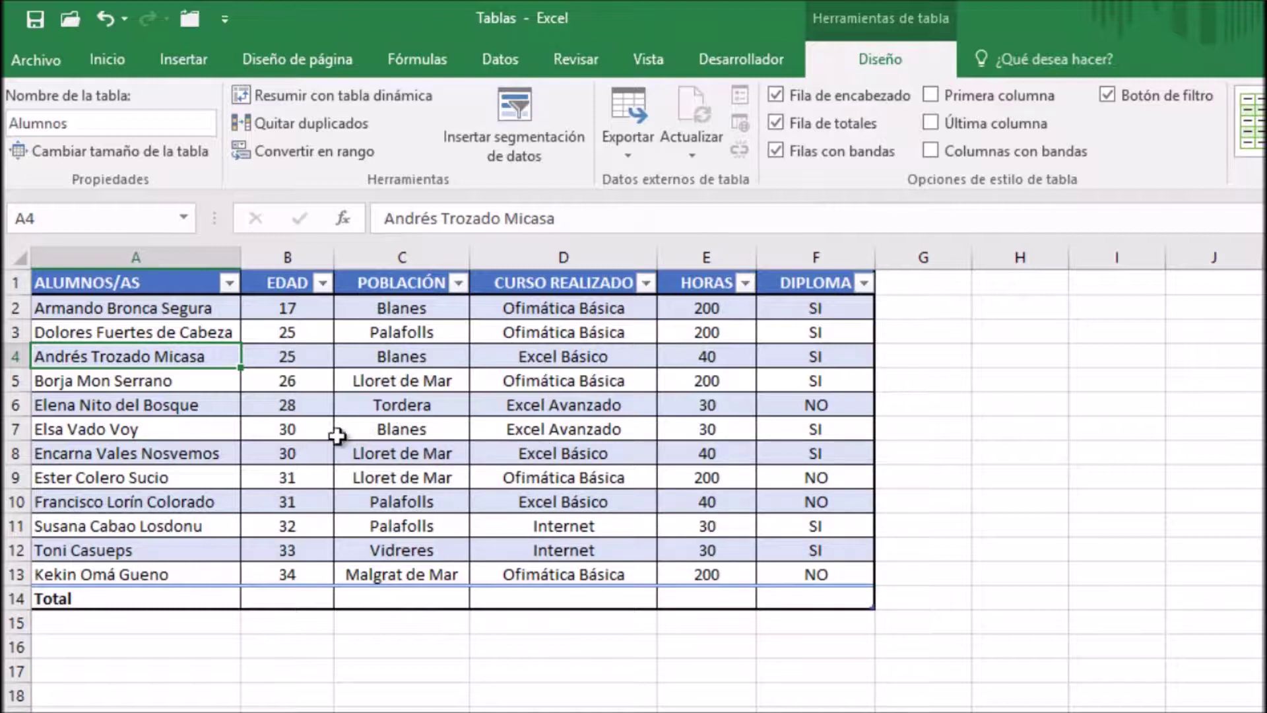
Step: Select cell A6 and the student records in rows 2 and 3, one after the other, to examine them
left_click(186, 407)
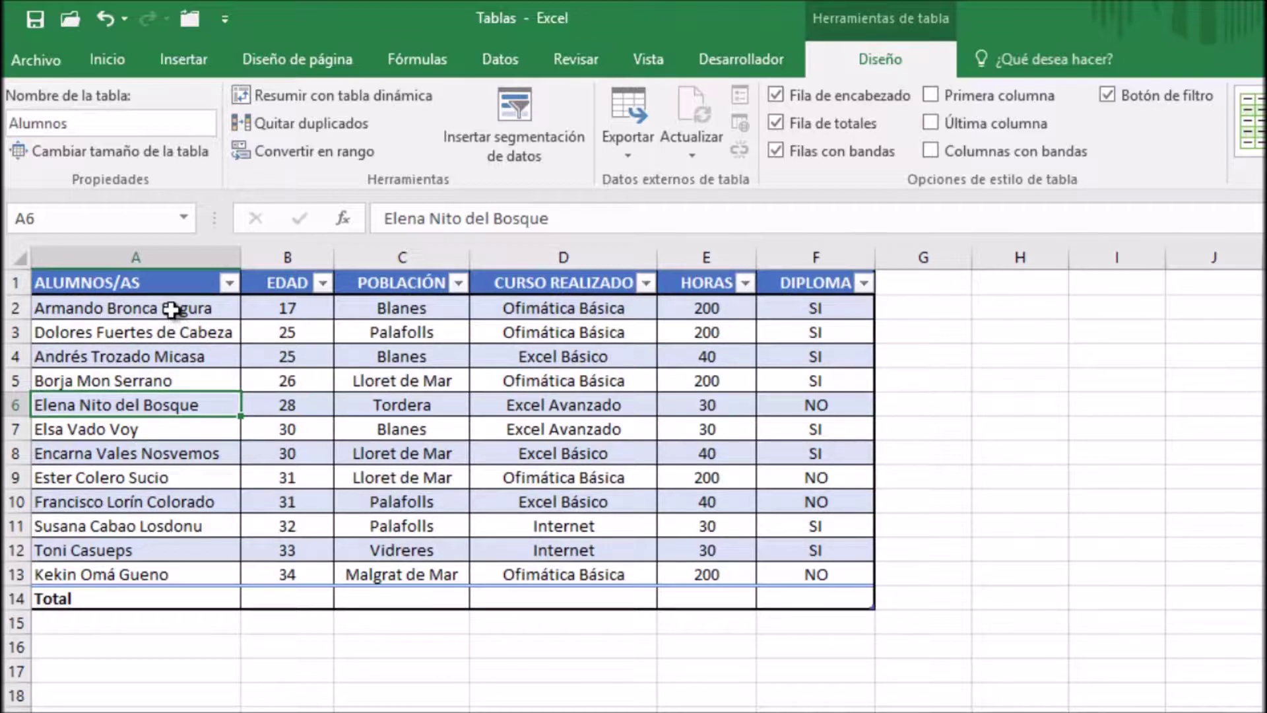
left_click_drag(53, 308, 790, 315)
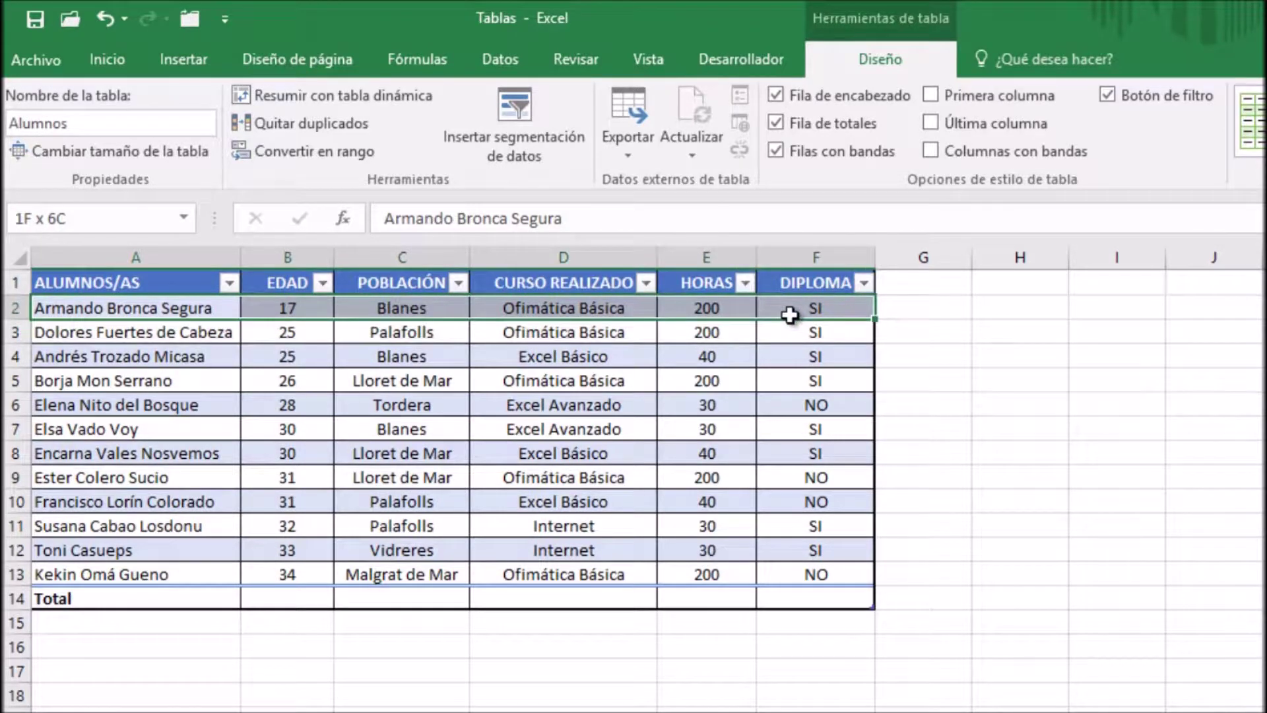
left_click_drag(235, 332, 791, 338)
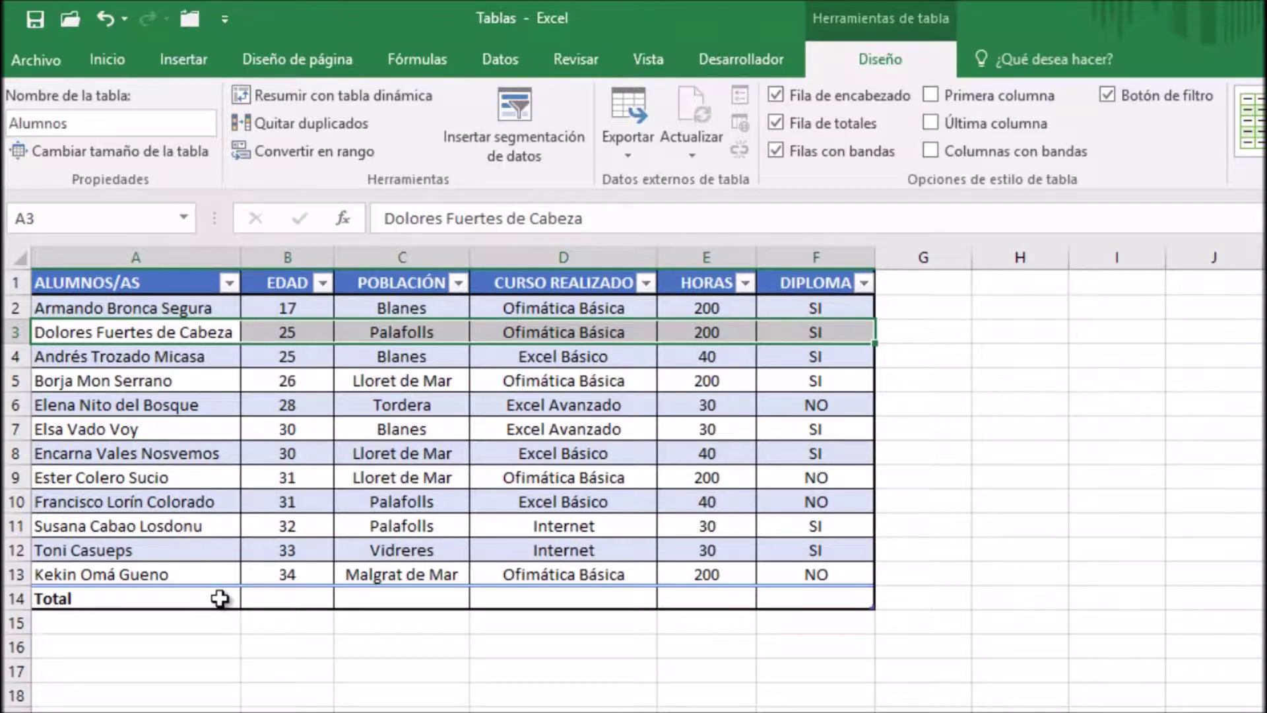
Step: In the total row's DIPLOMA cell, try the Promedio function and replace it with Recuento
left_click(189, 550)
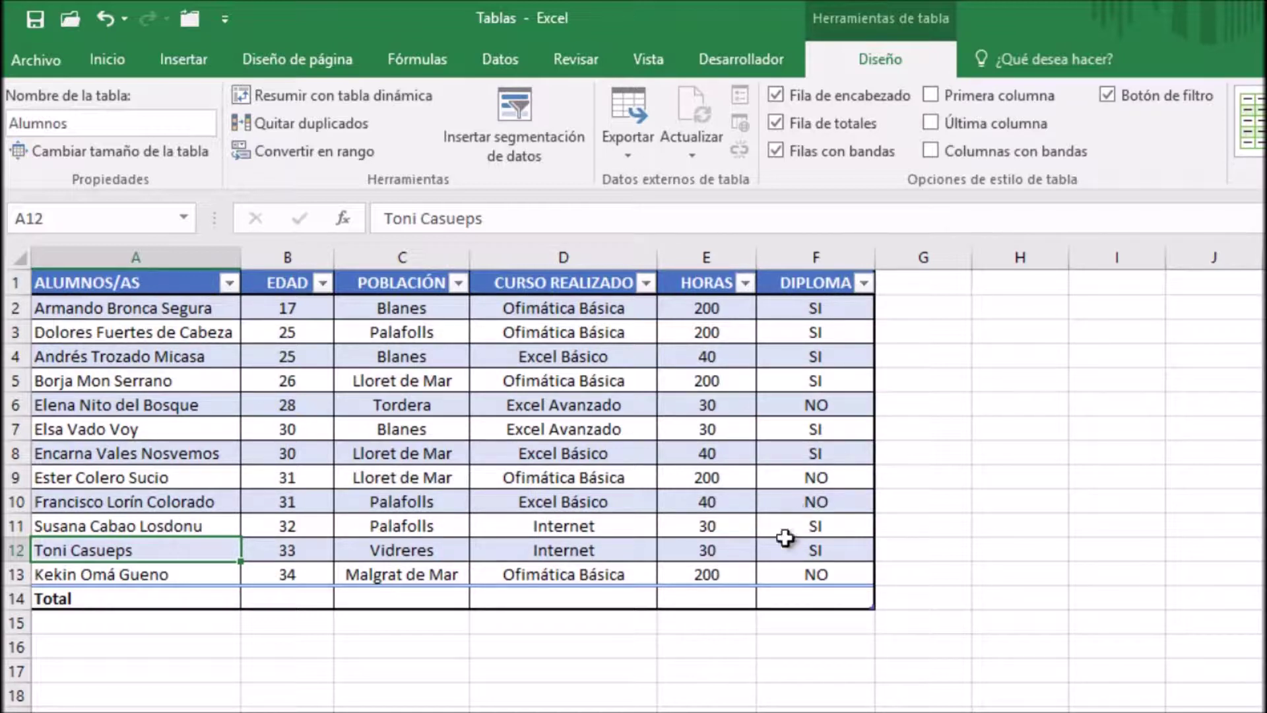
left_click(817, 598)
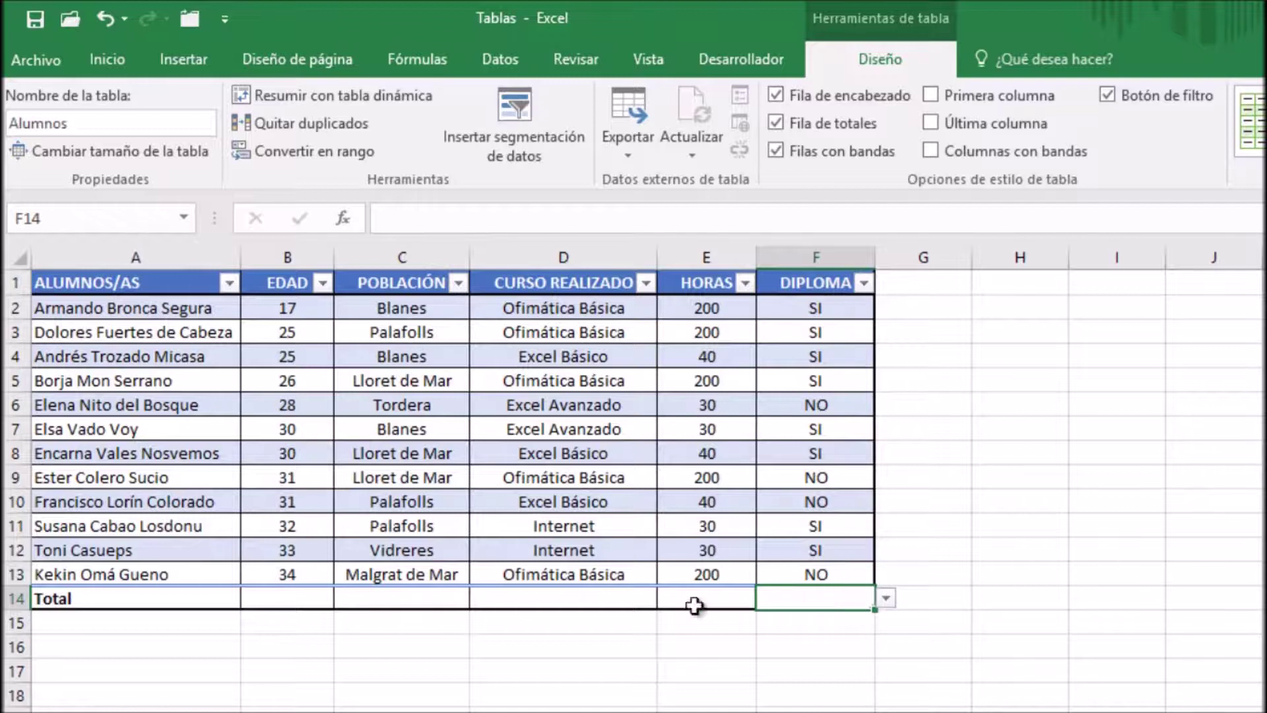
left_click(589, 598)
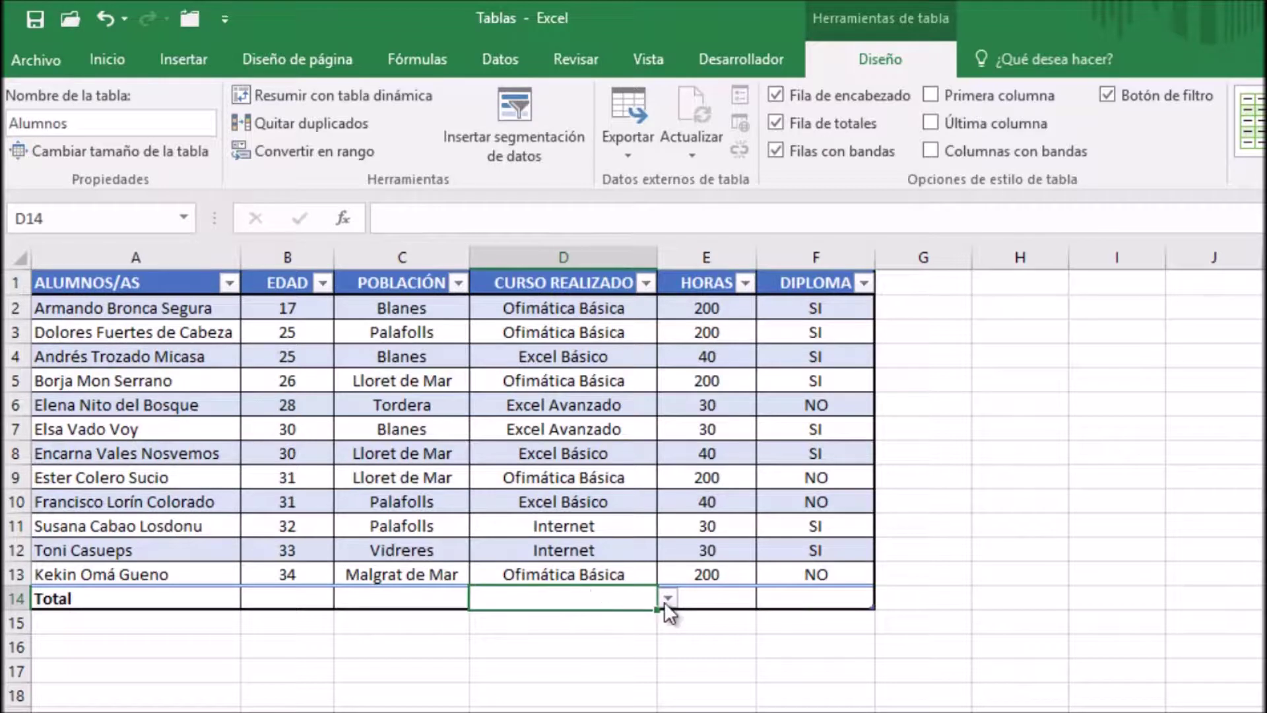
left_click(814, 599)
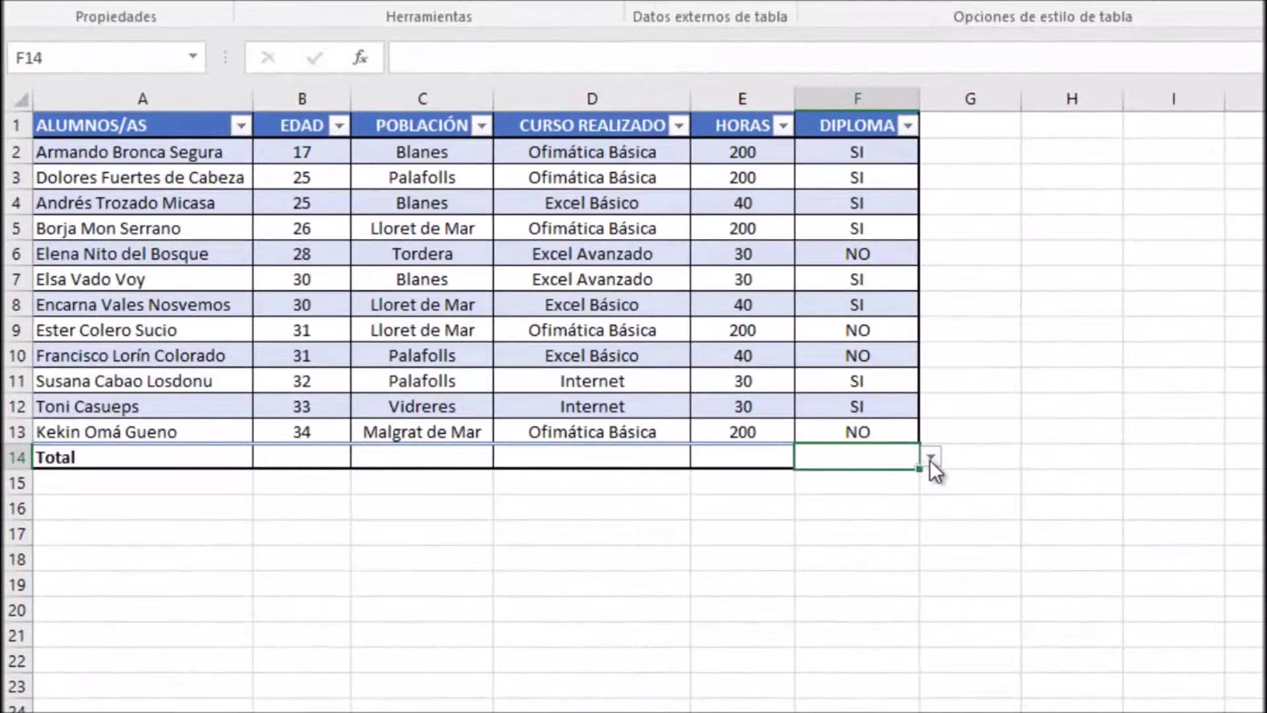
left_click(930, 458)
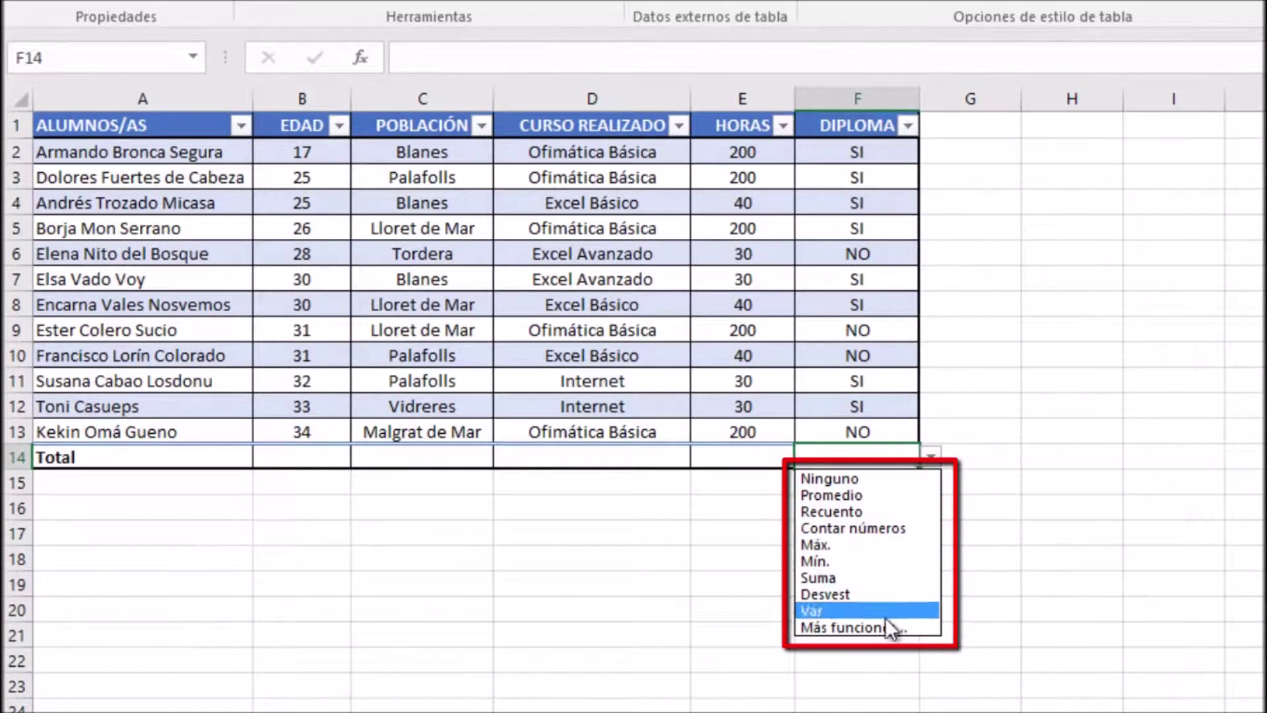
left_click(871, 493)
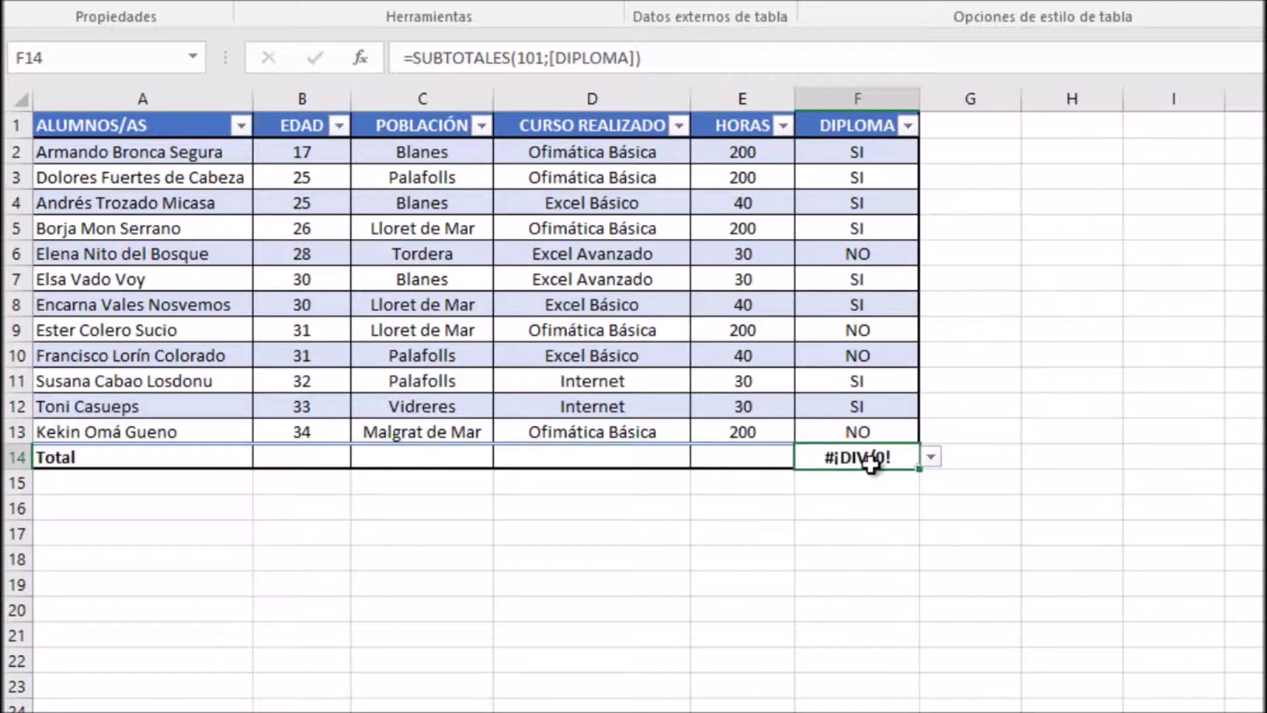
left_click(931, 458)
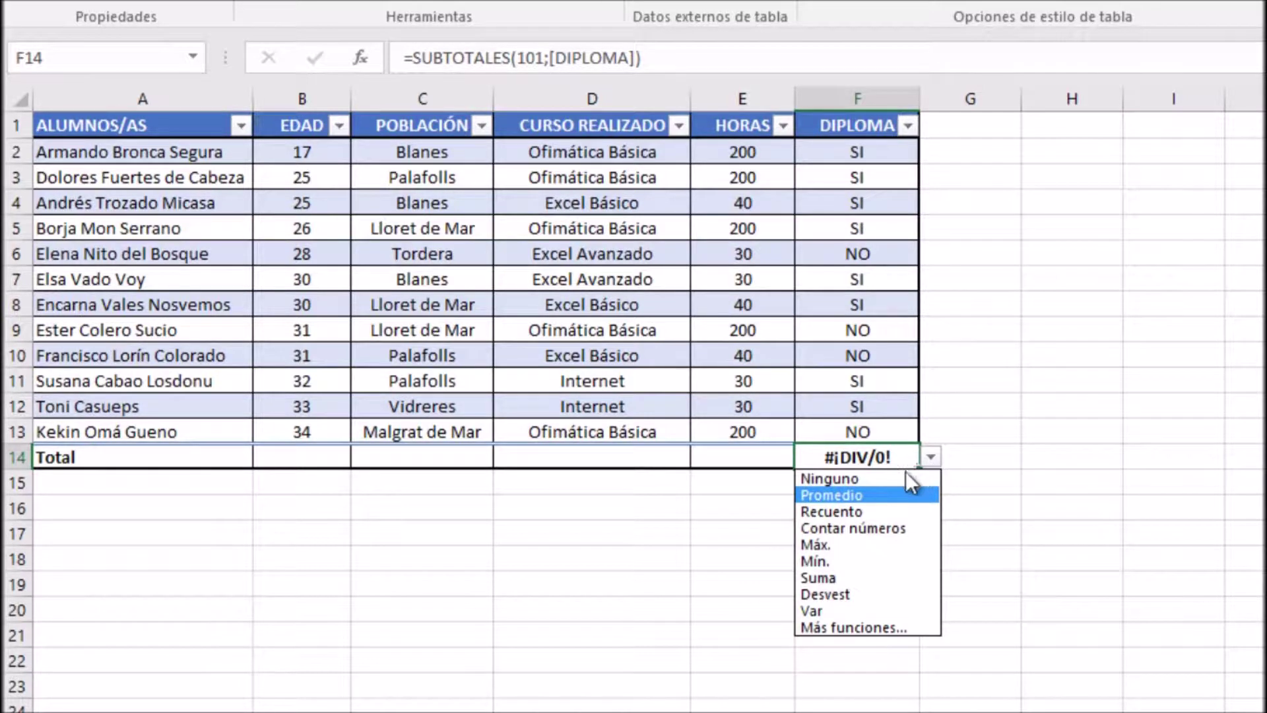
left_click(852, 508)
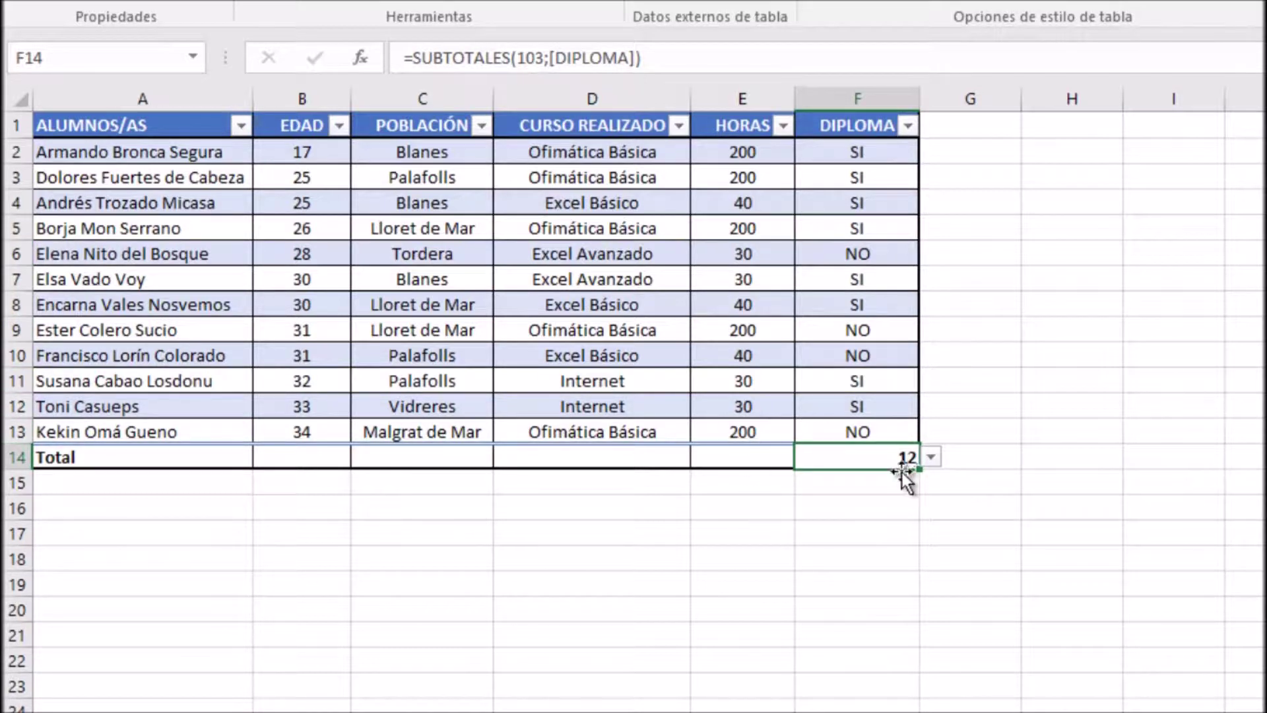
Step: Calculate the total of the HORAS column in the total row with the Suma function
left_click(743, 456)
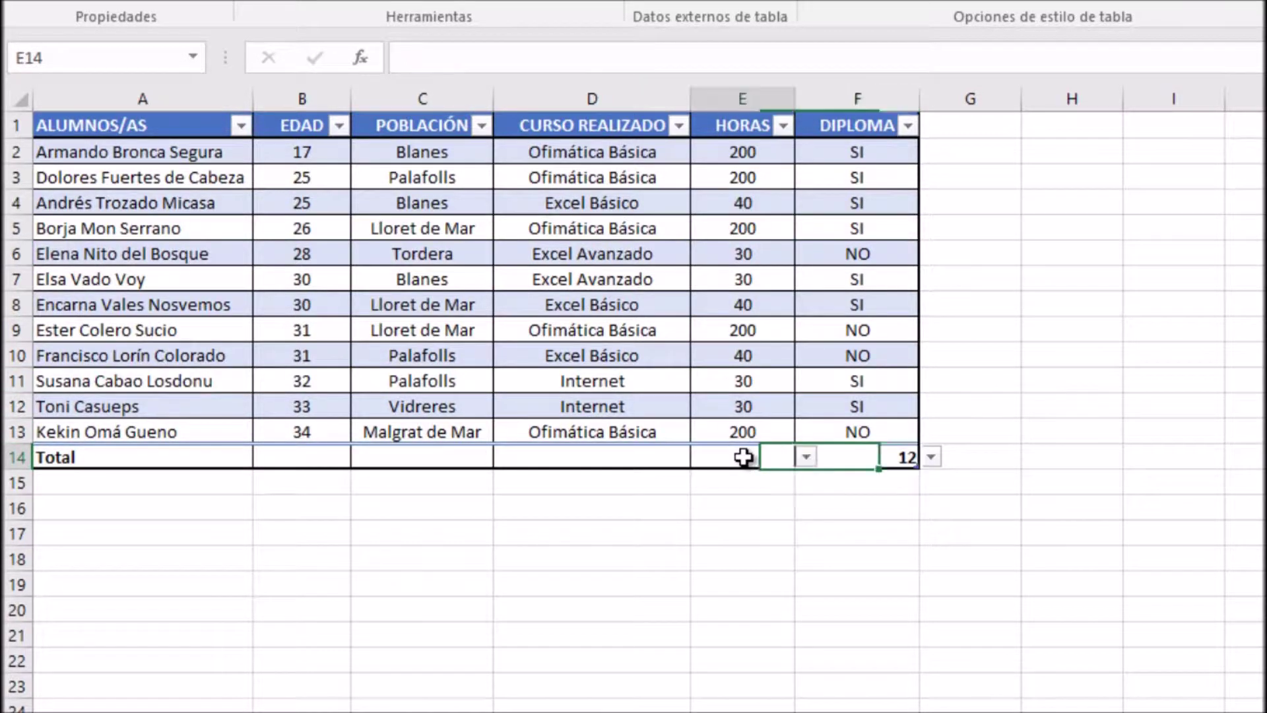
left_click(808, 457)
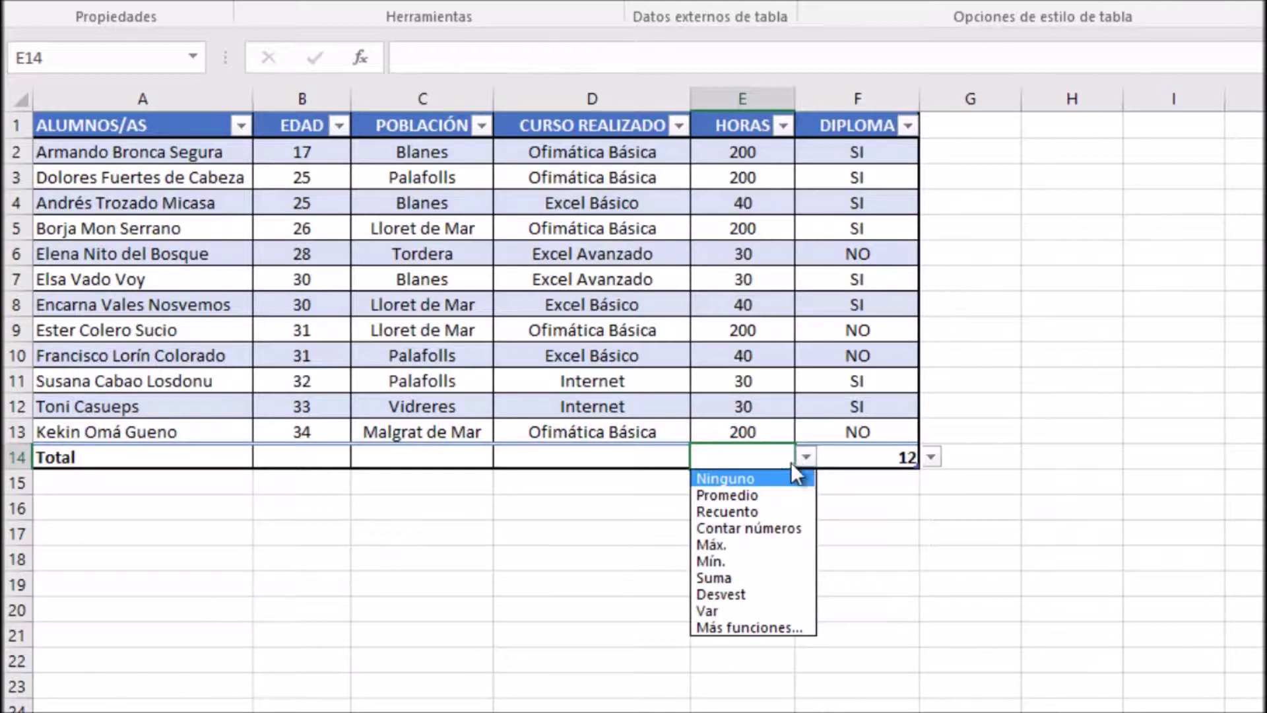
left_click(718, 573)
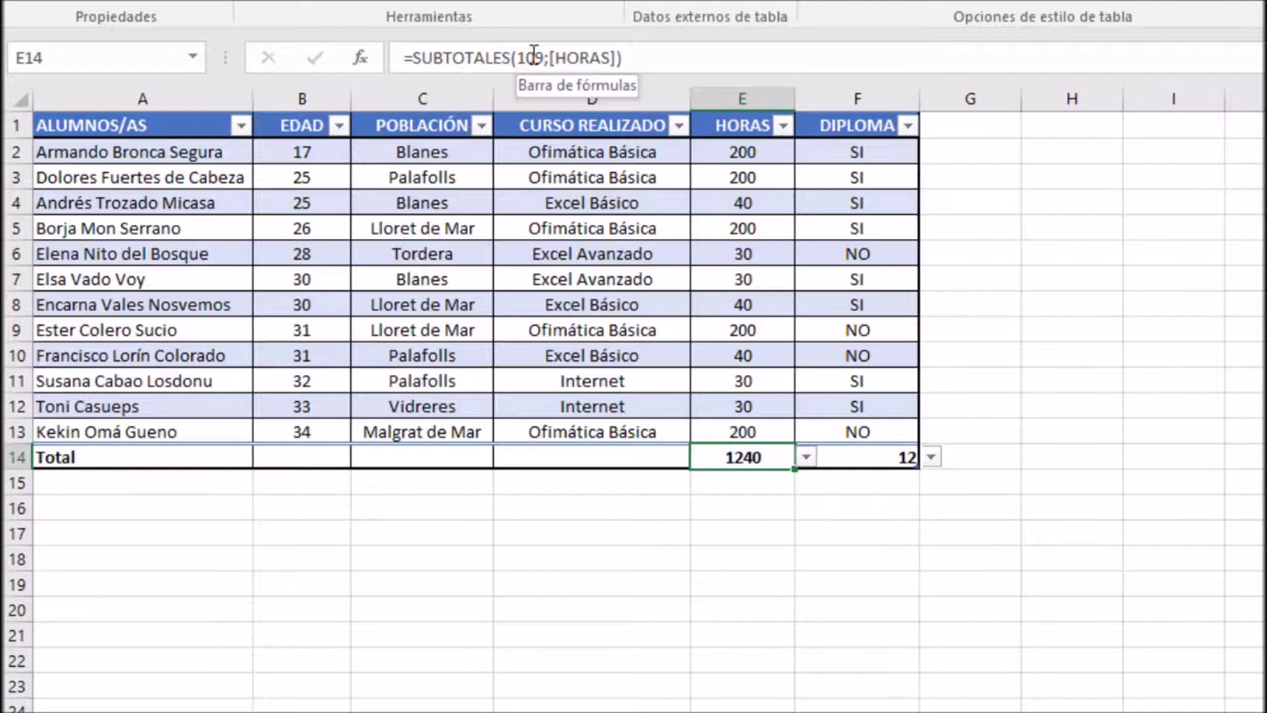
Step: Try the Máx. and Mín. functions in the EDAD column's total cell, and set it back to Ninguno
left_click(304, 455)
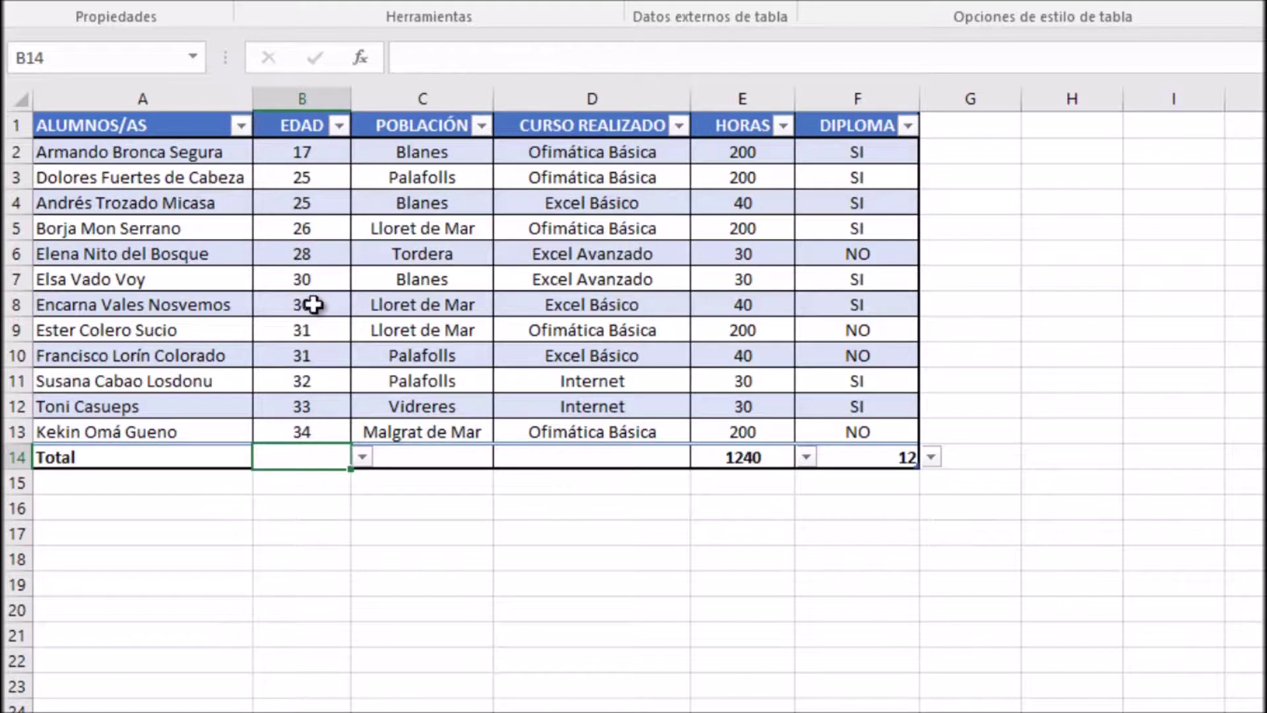
left_click(362, 456)
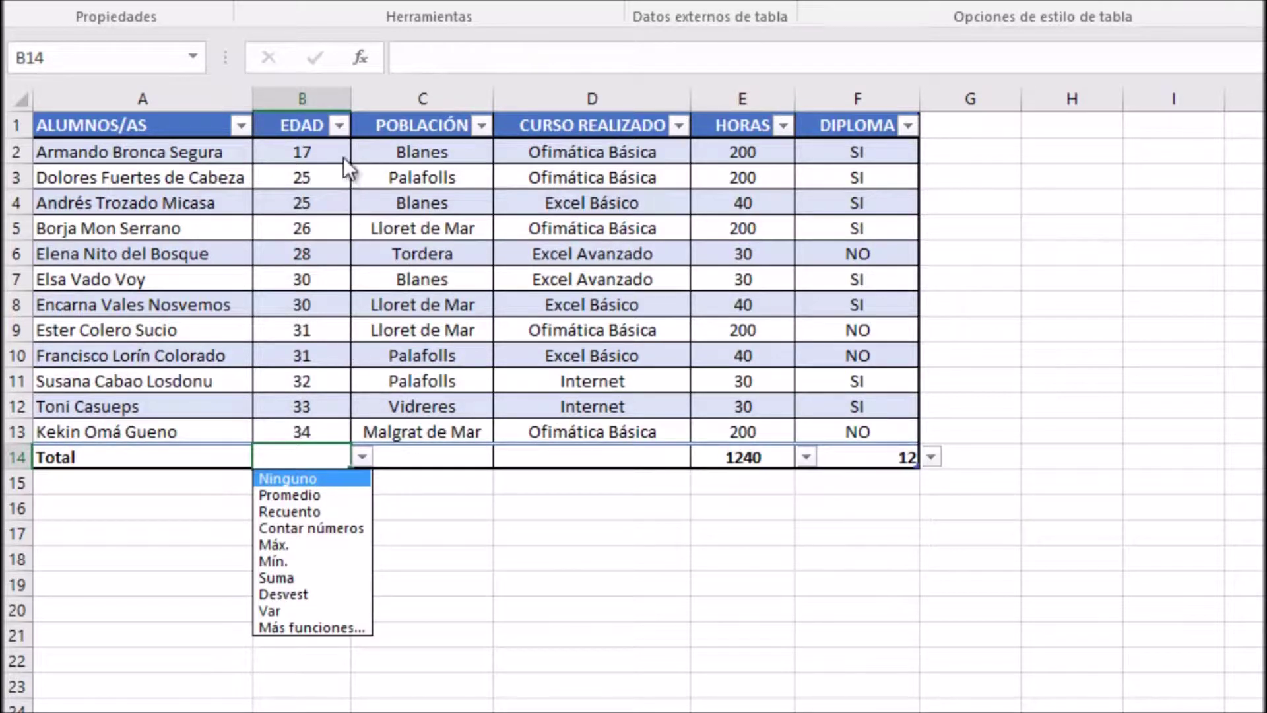
left_click(277, 548)
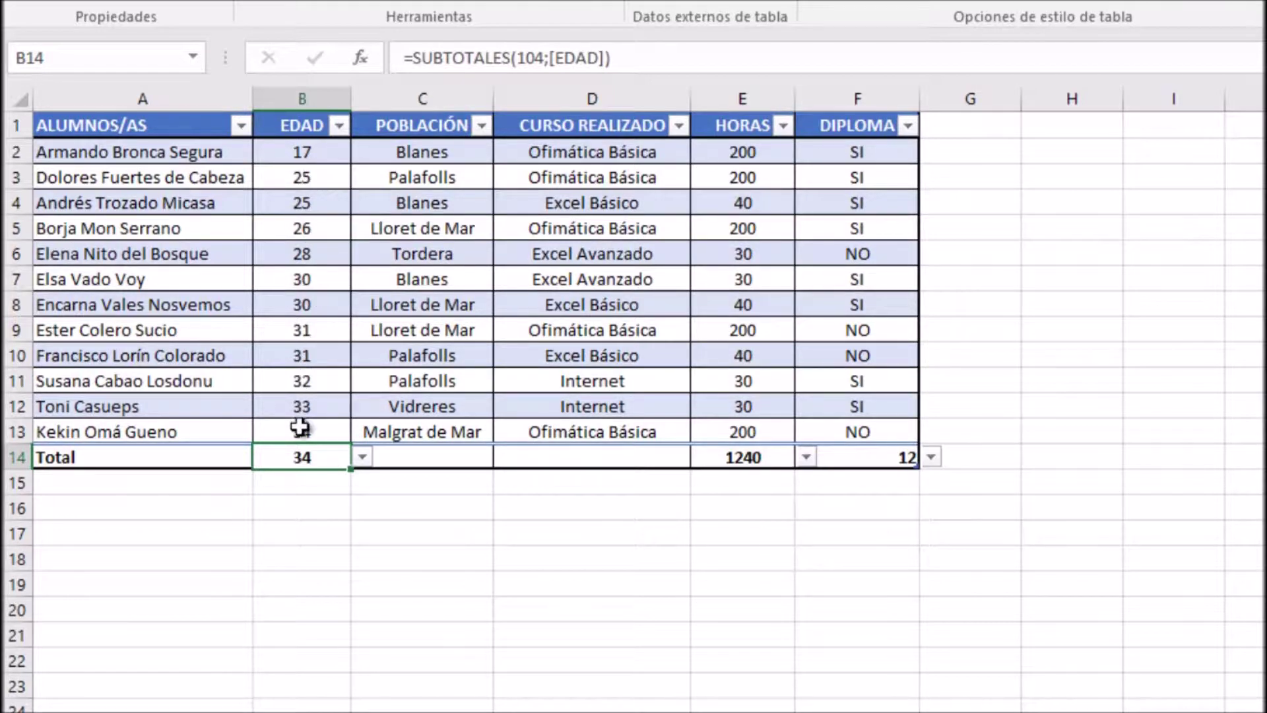
left_click(361, 458)
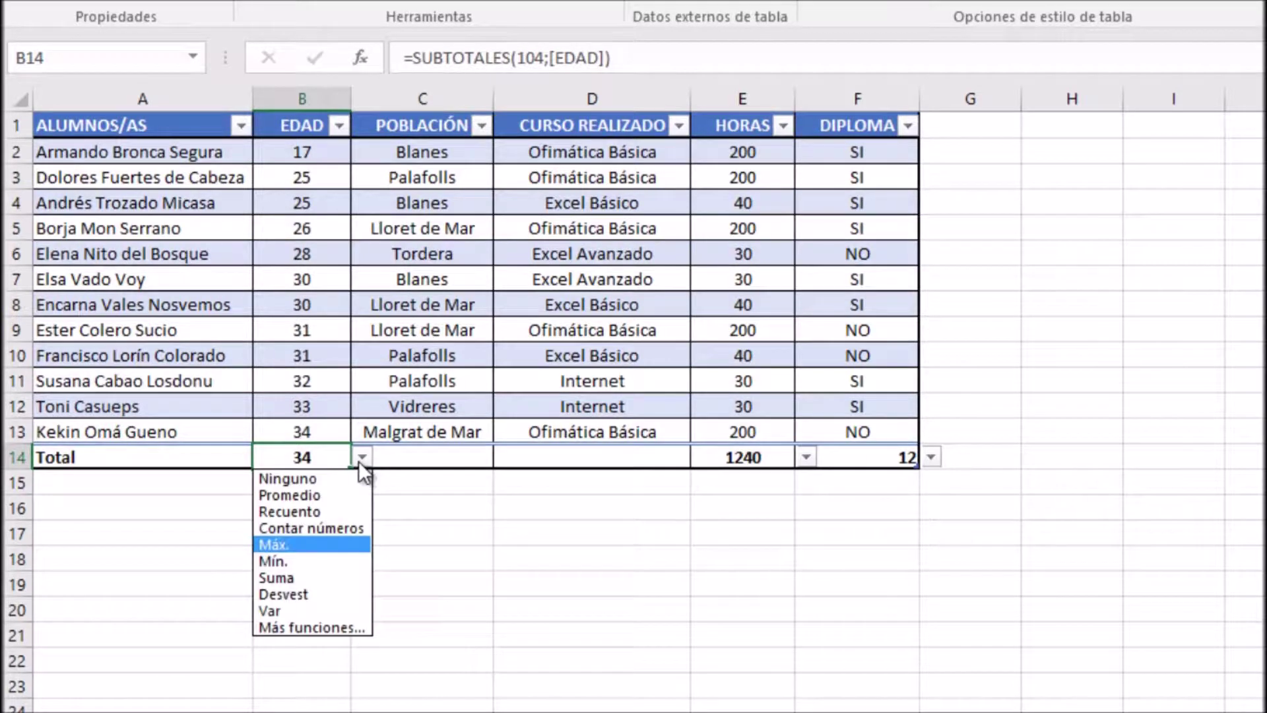
left_click(291, 560)
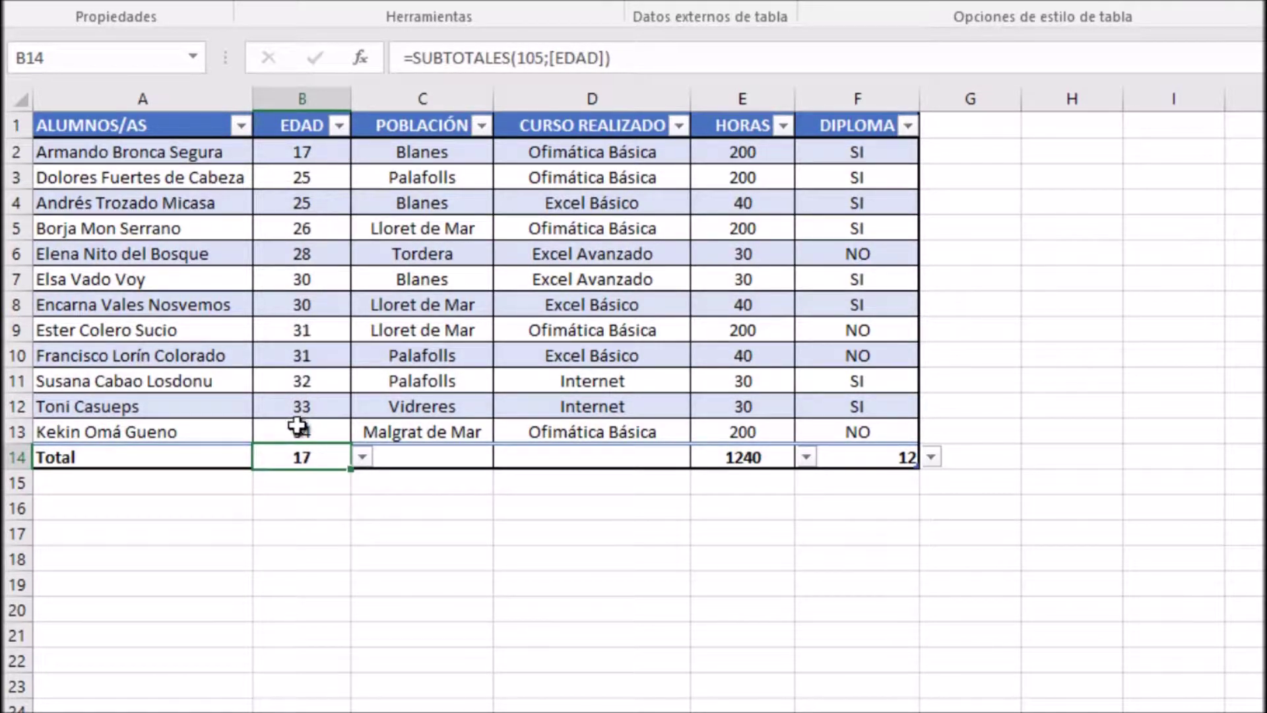
left_click(362, 458)
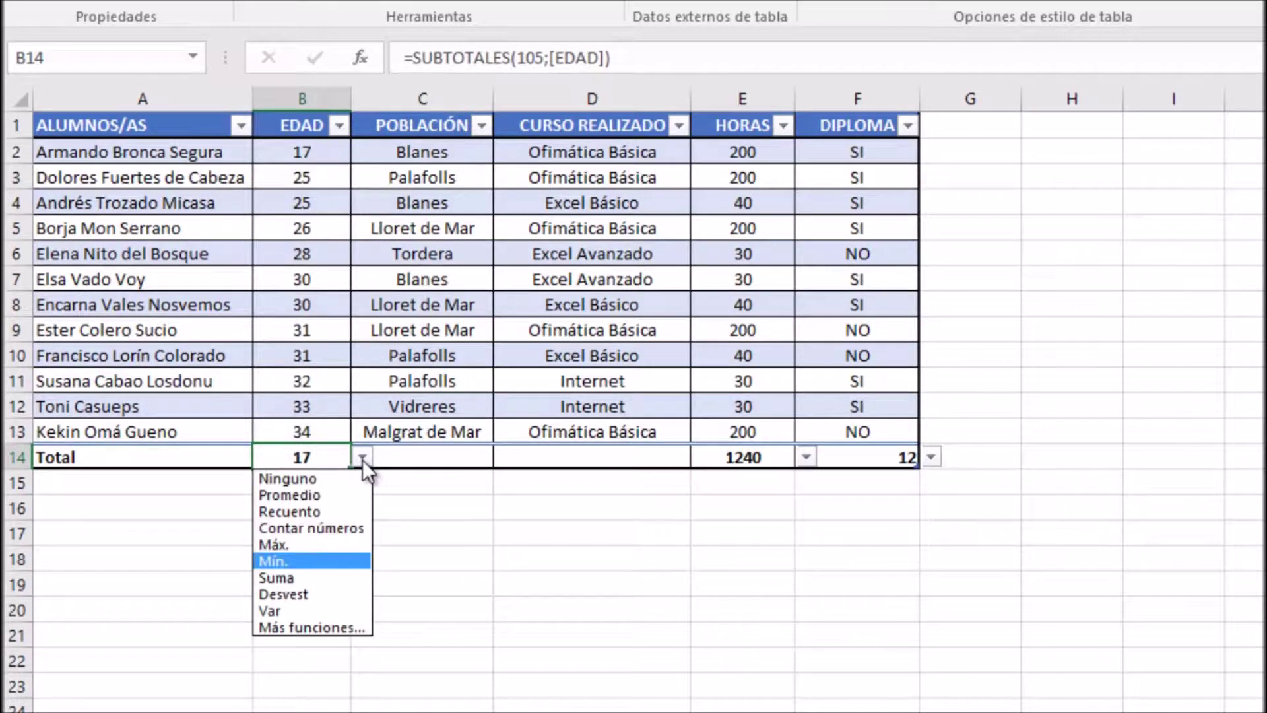
left_click(330, 477)
Step: Select the total row cells of several columns one after the other to examine them, finishing on cell A14
left_click(204, 454)
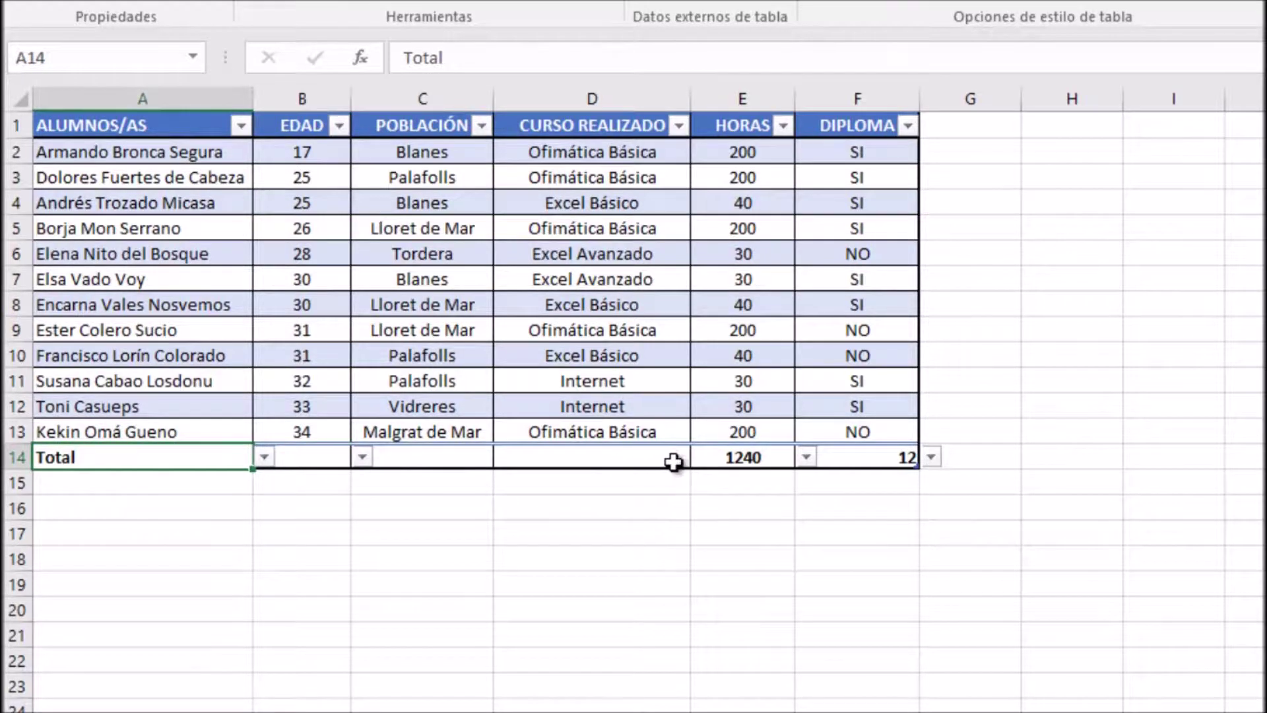
left_click(882, 455)
left_click(674, 454)
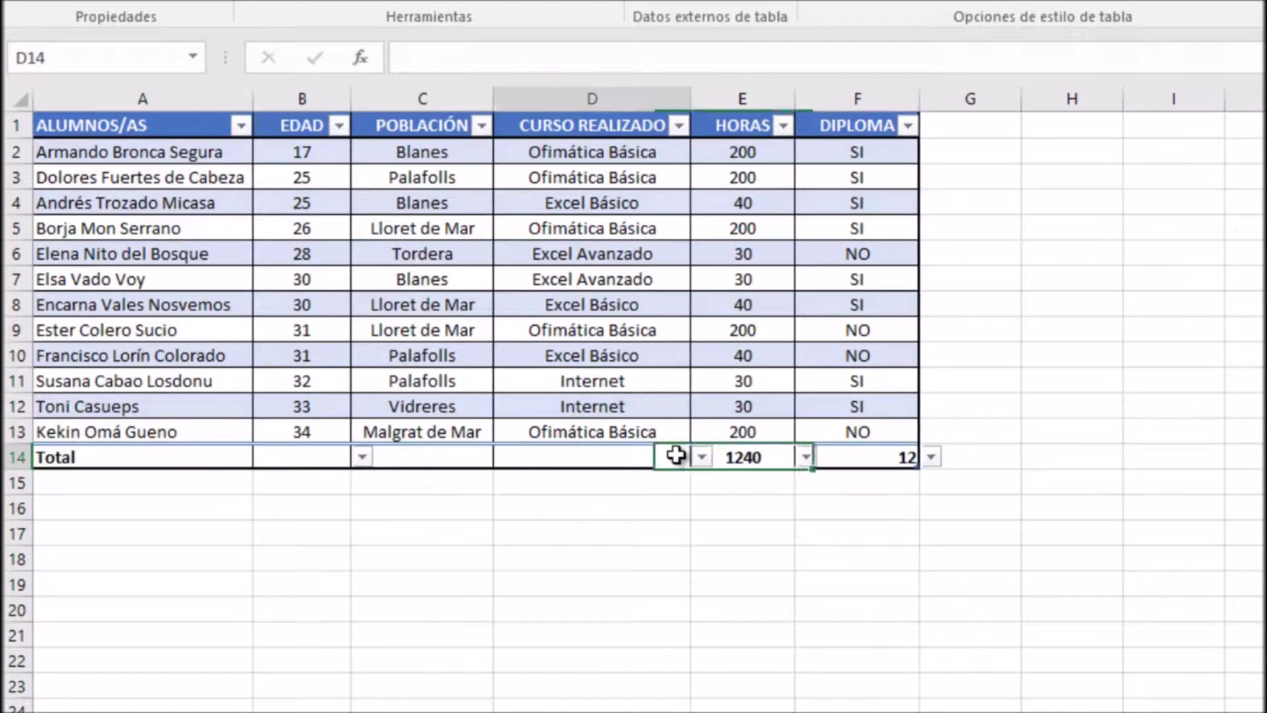
left_click(311, 456)
left_click(201, 461)
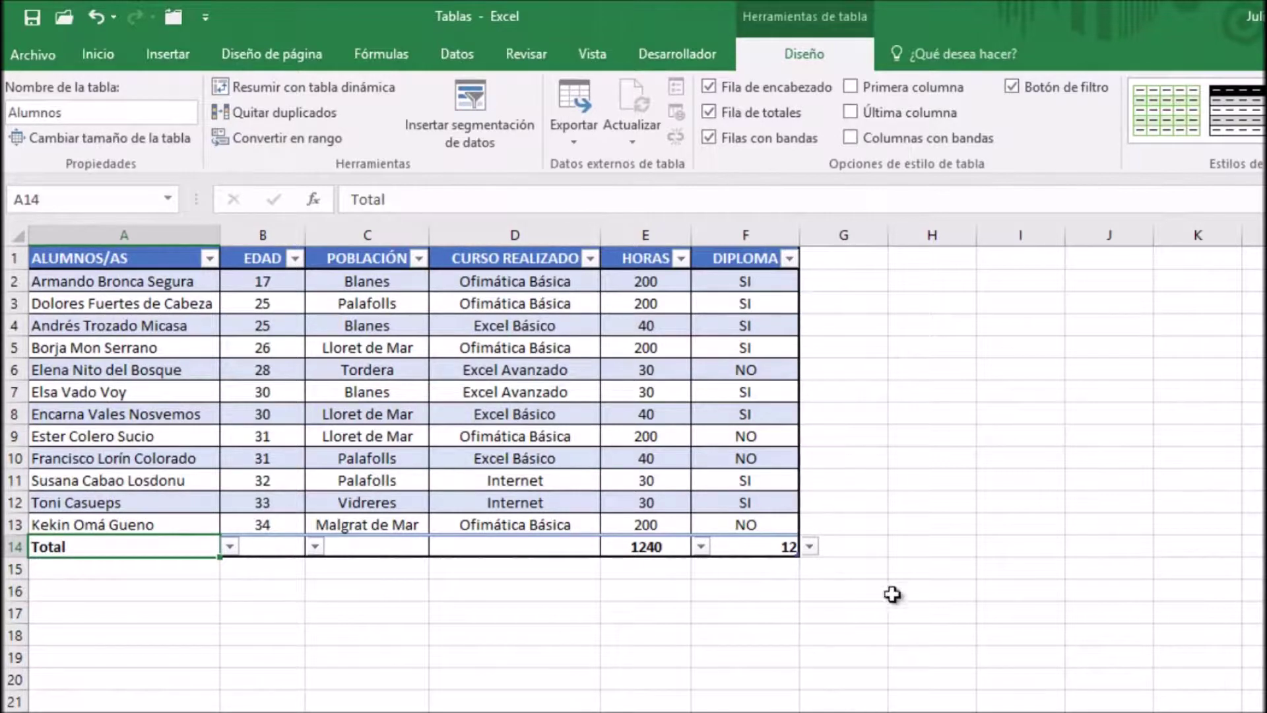
Step: Set the DIPLOMA column's total function to Ninguno in cell F14
left_click(807, 550)
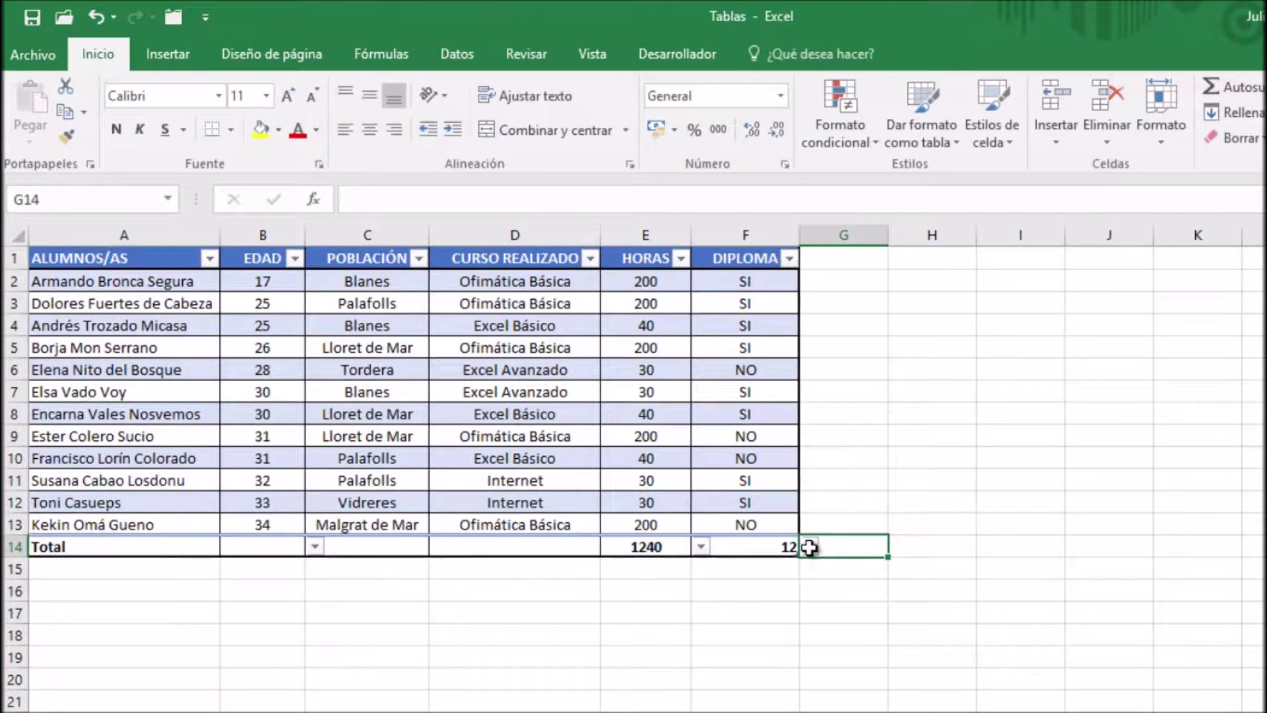
left_click(789, 548)
left_click(809, 547)
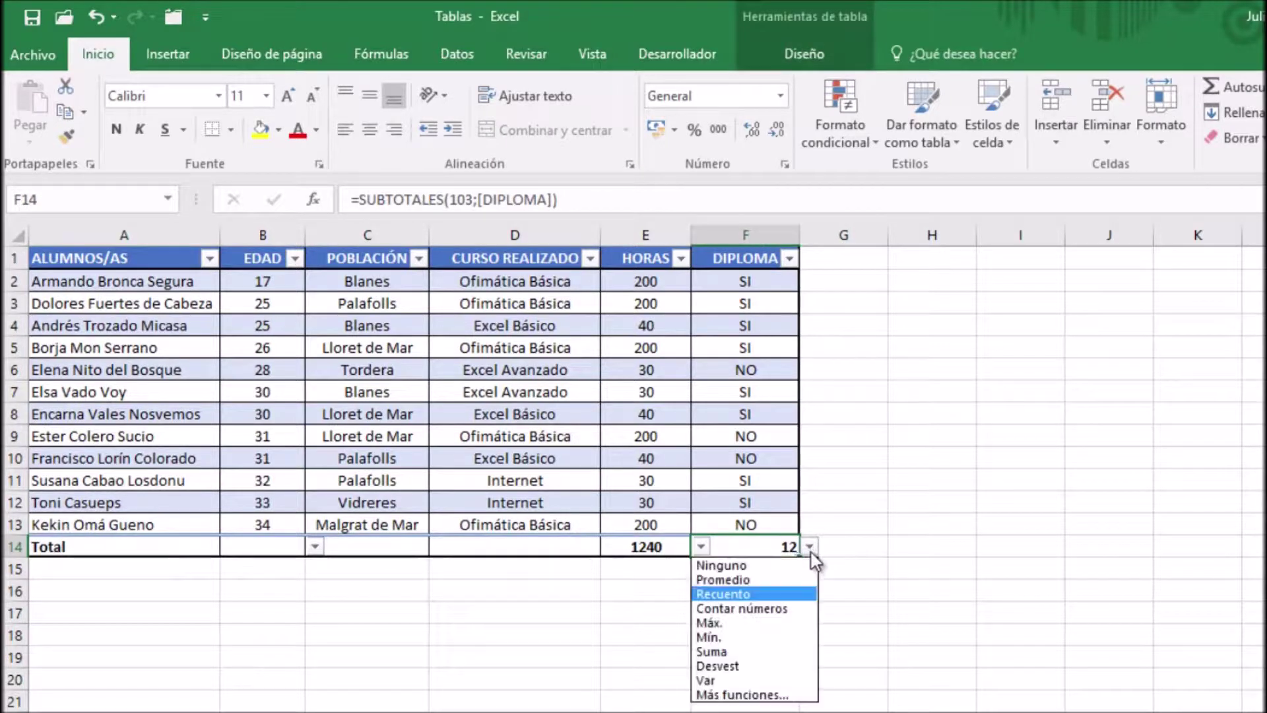
left_click(789, 565)
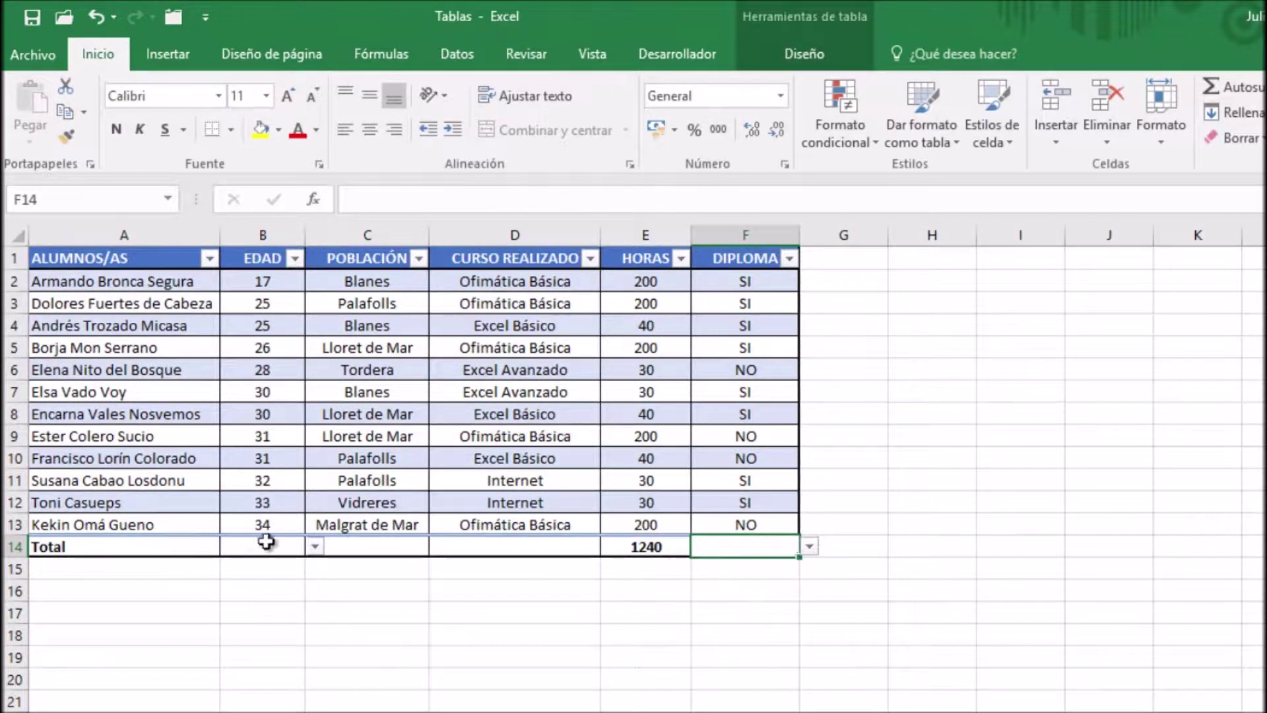
Step: Remove the total row from the Alumnos table
left_click(211, 540)
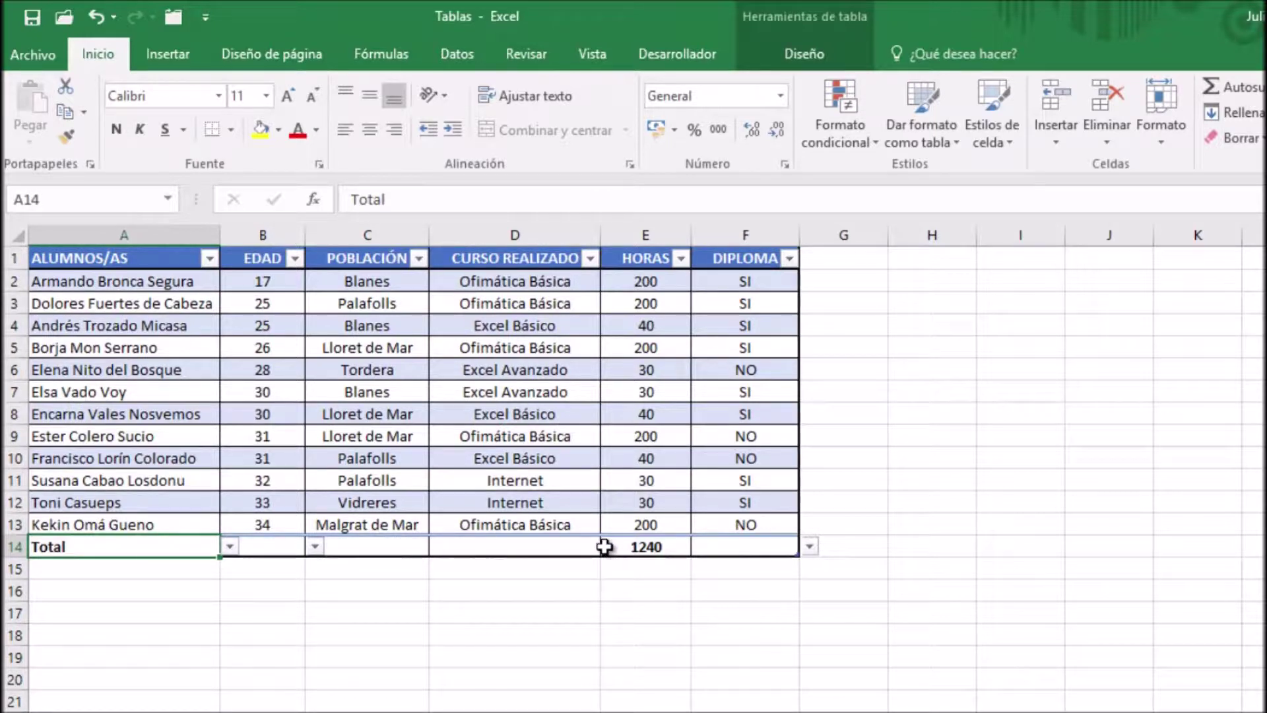
left_click(801, 54)
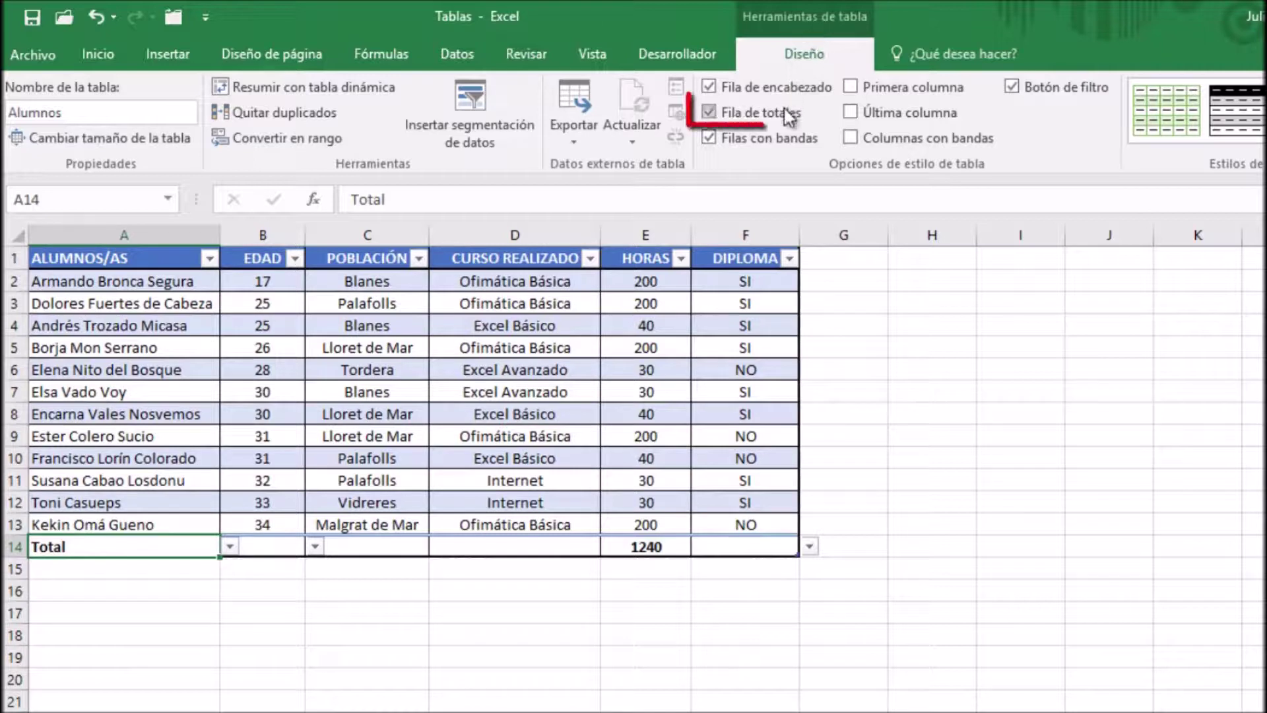
left_click(710, 119)
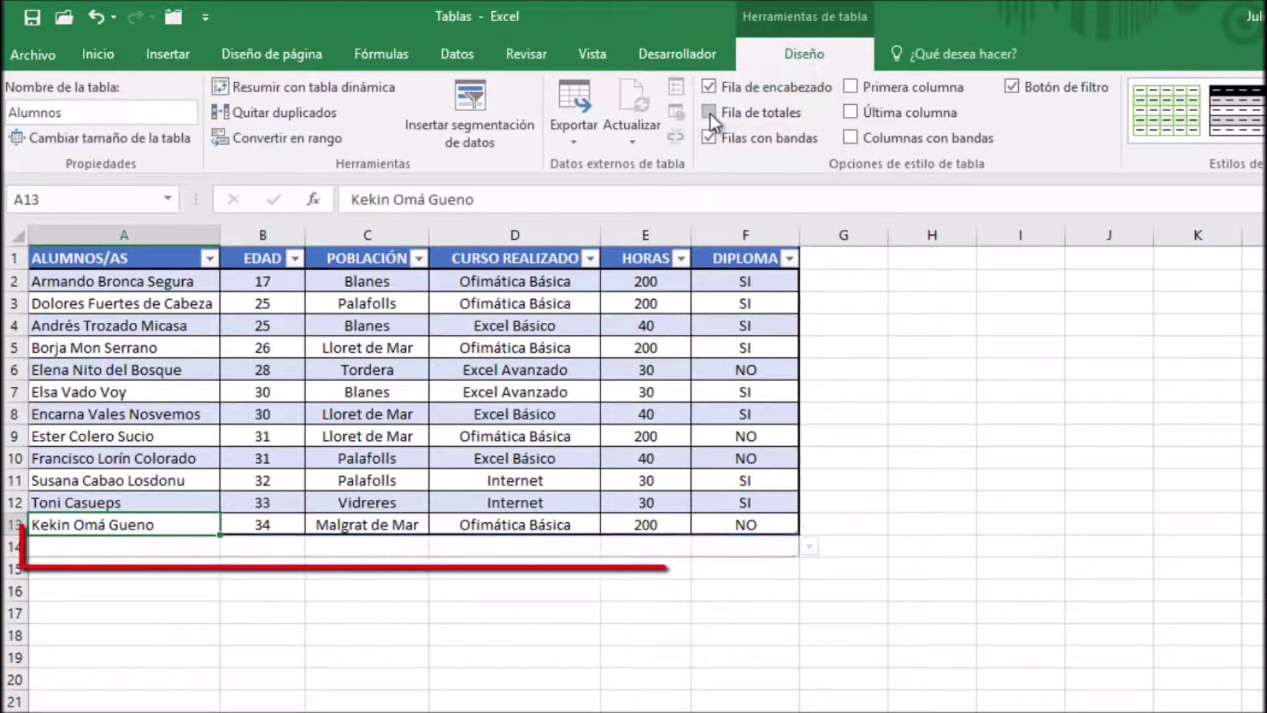
Step: Select header cell A1, hide the filter buttons of the Alumnos table and show them again
left_click(196, 265)
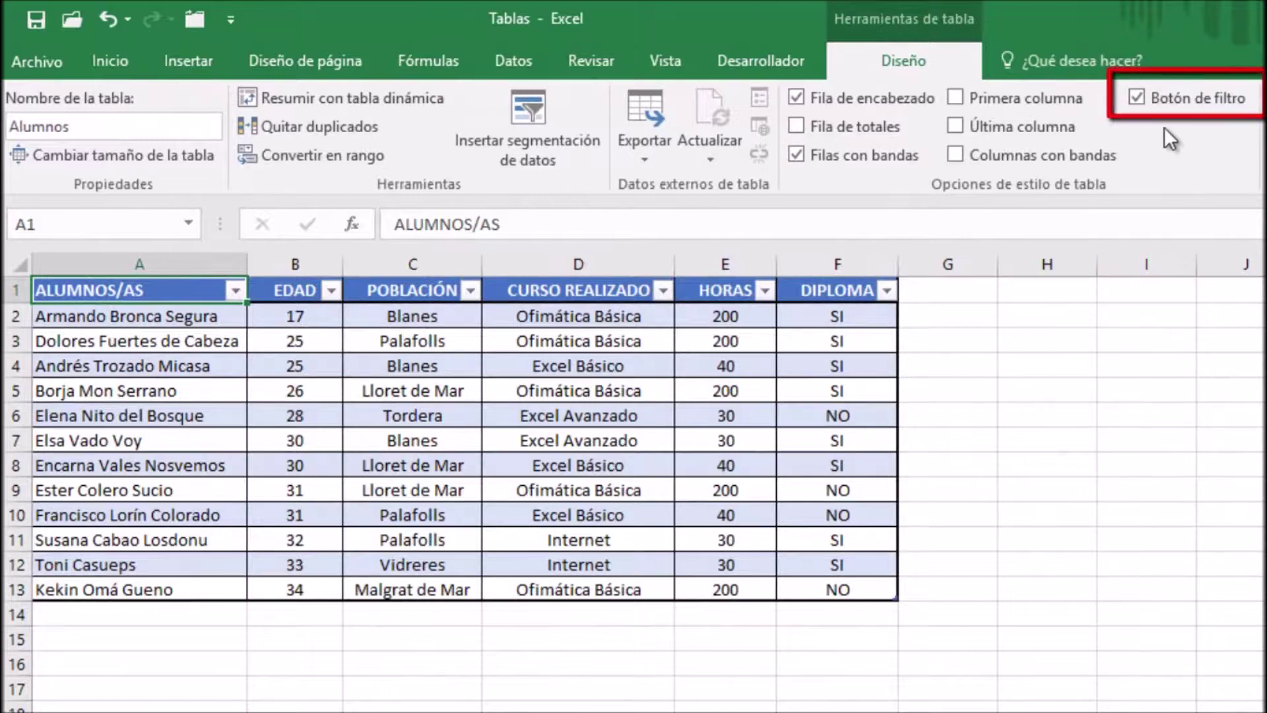
left_click(1136, 99)
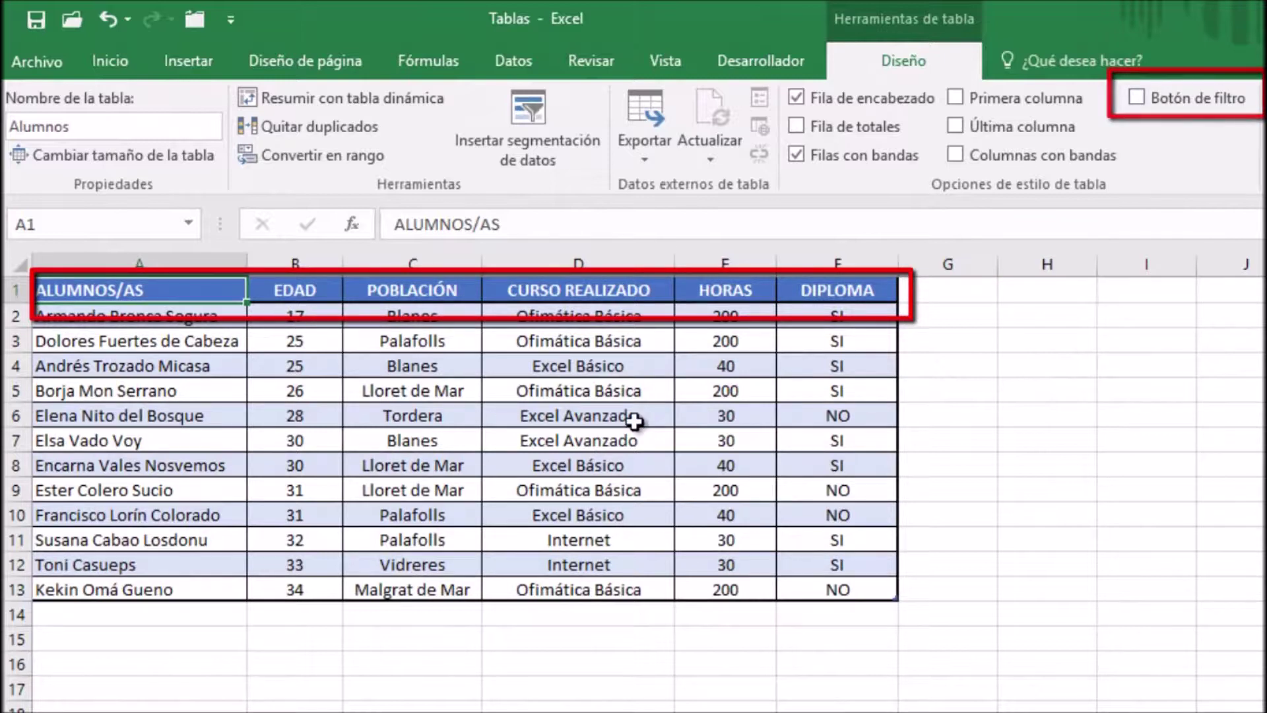
left_click(1140, 99)
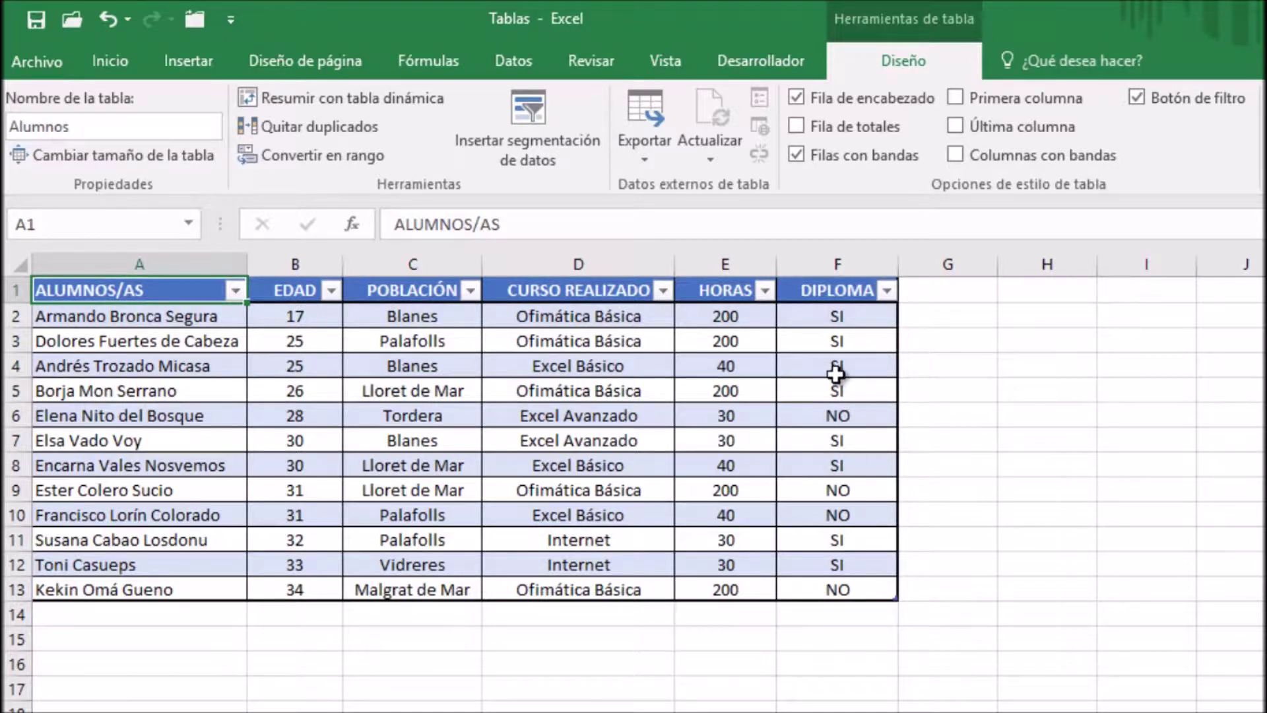
Step: Examine the filter options of the DIPLOMA and POBLACIÓN columns and close both without changes
left_click(888, 291)
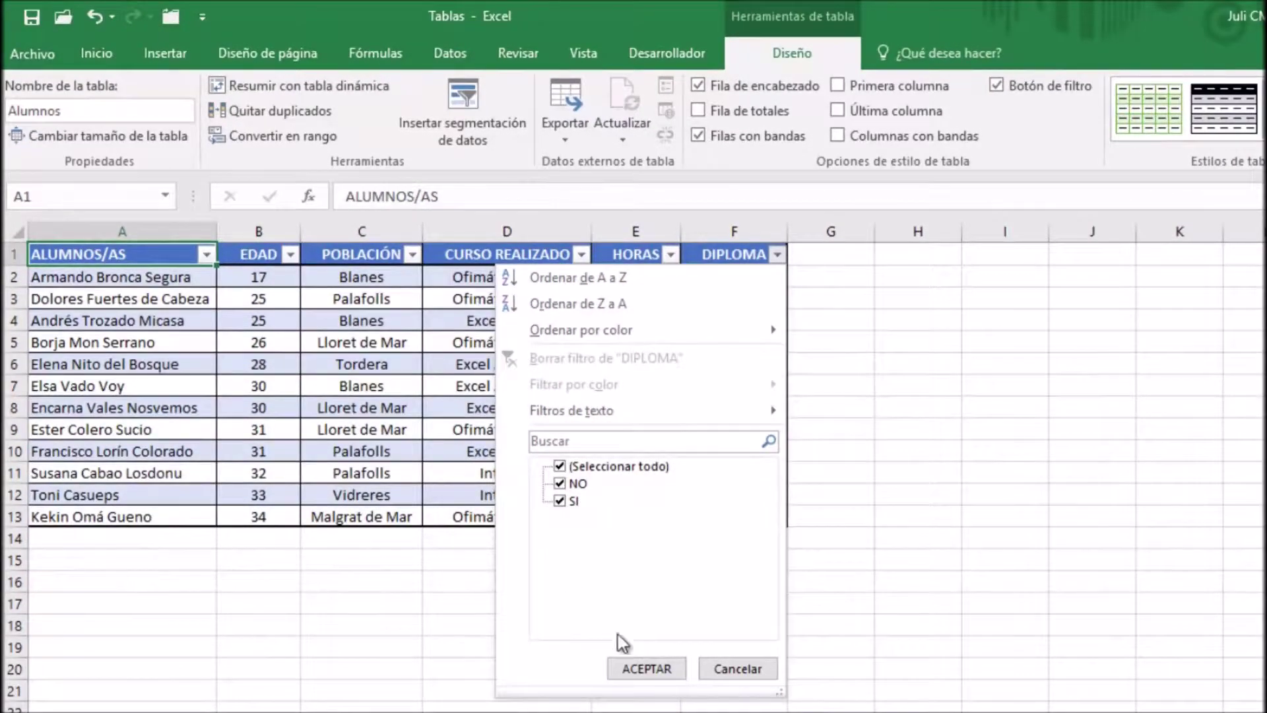
left_click(750, 667)
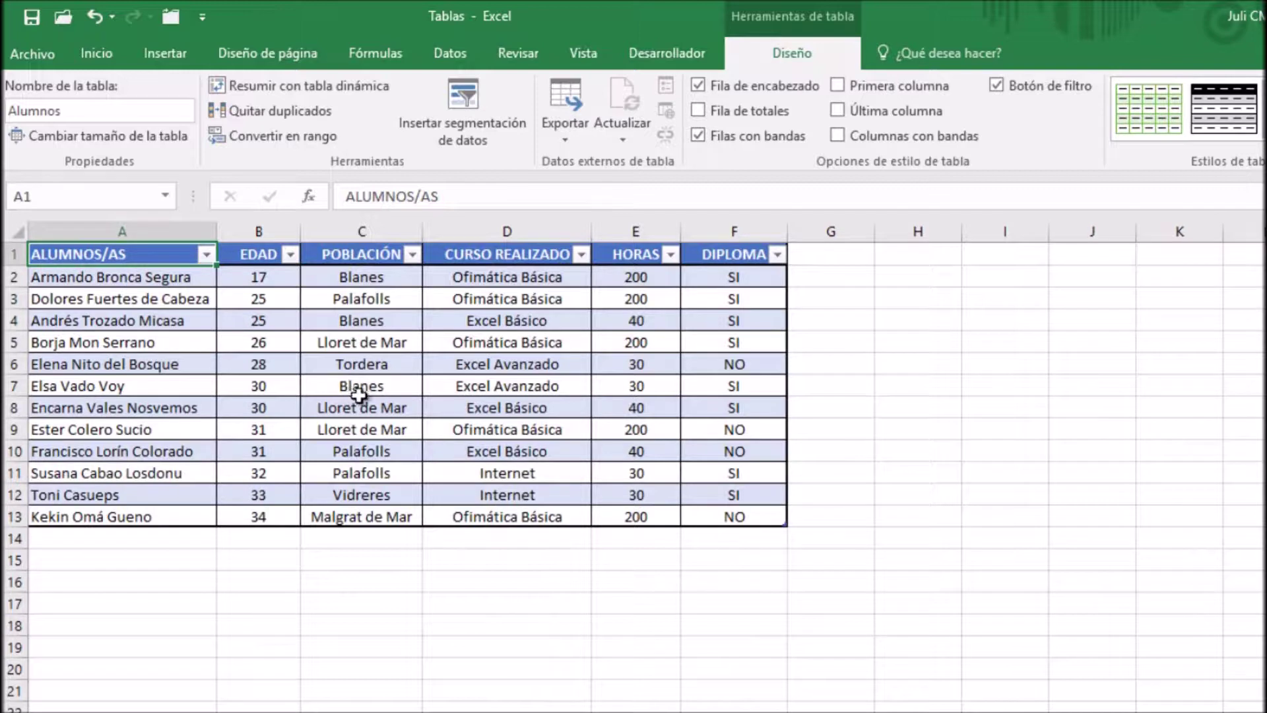
left_click(411, 254)
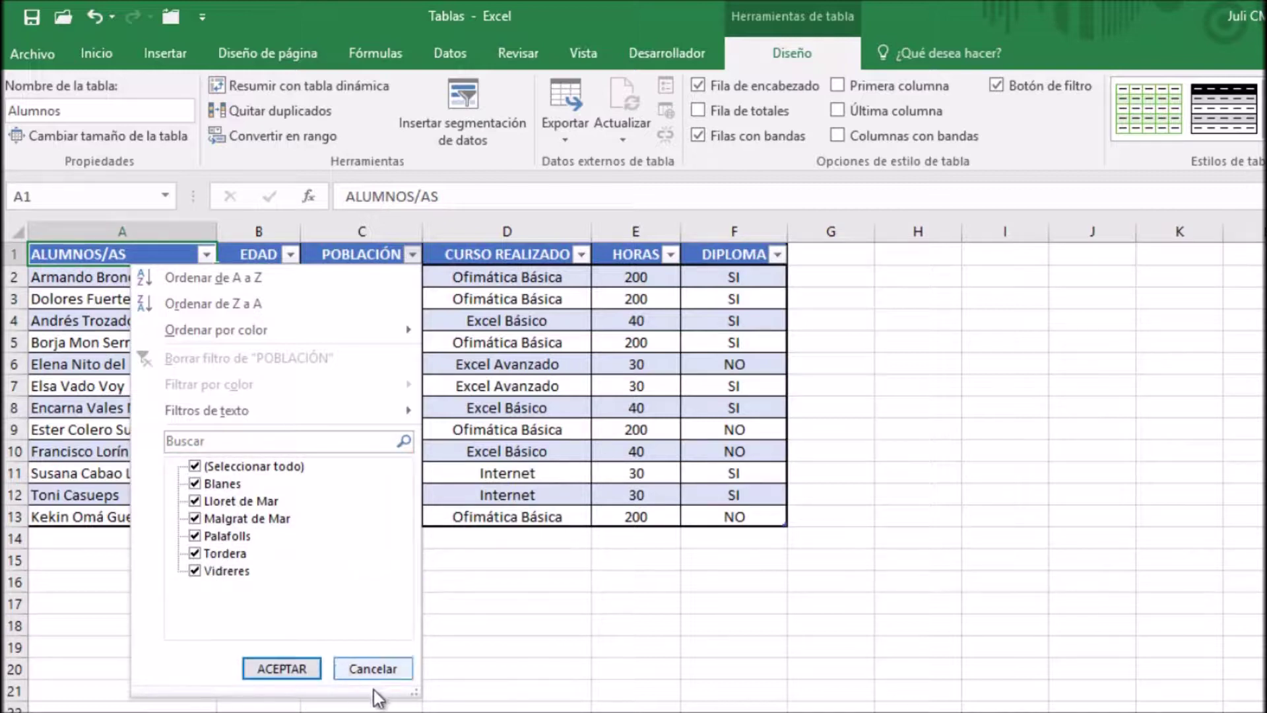
left_click(373, 668)
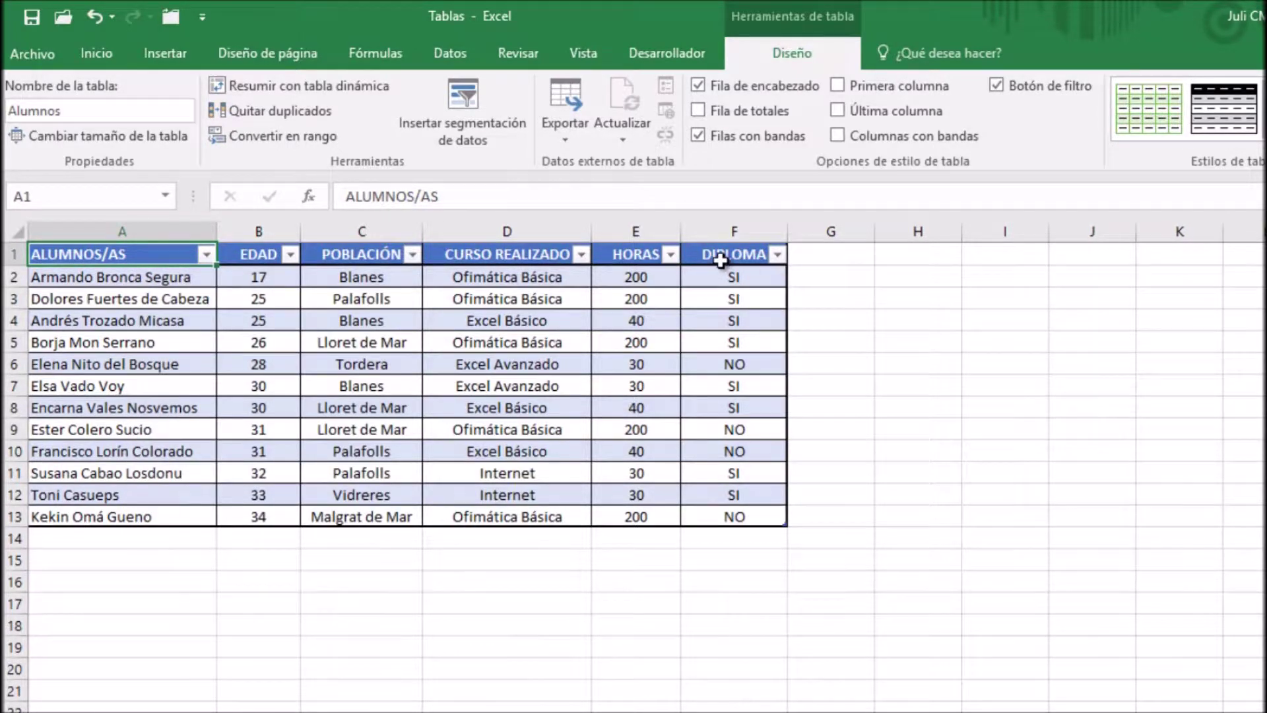
Step: Filter the DIPLOMA column of the Alumnos table to show only the SI rows
left_click(777, 254)
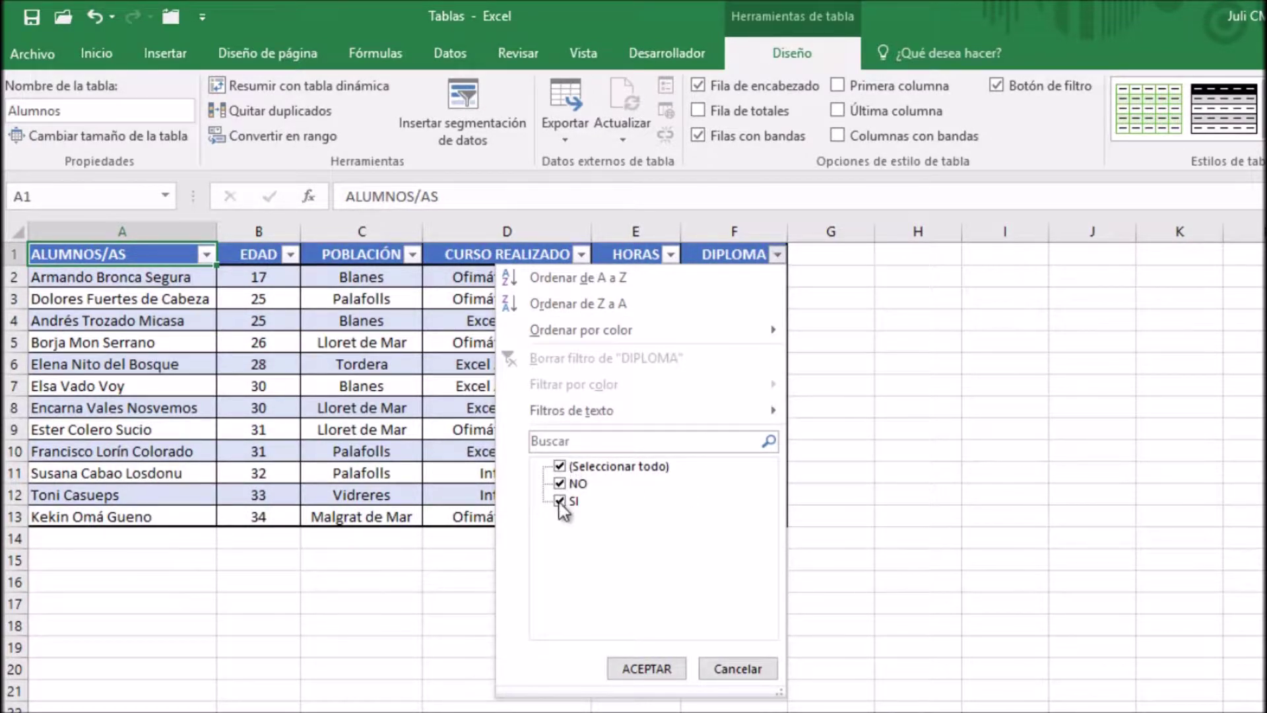
left_click(559, 466)
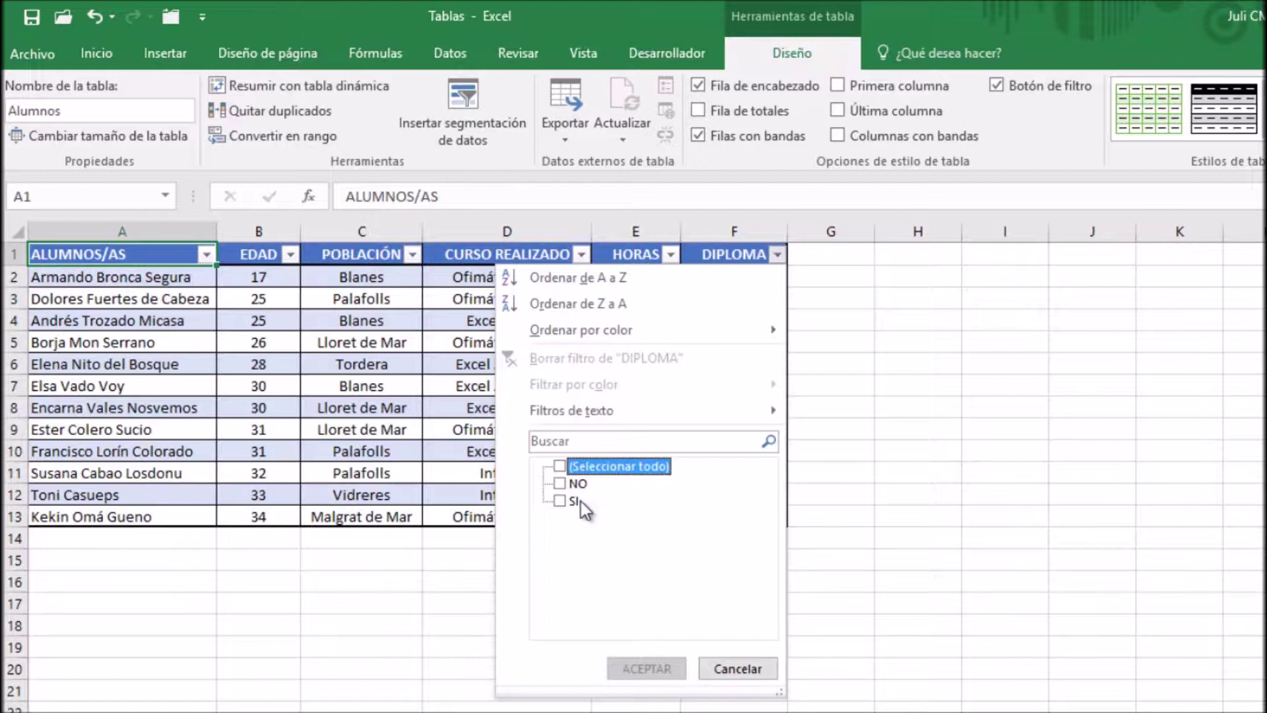
left_click(560, 502)
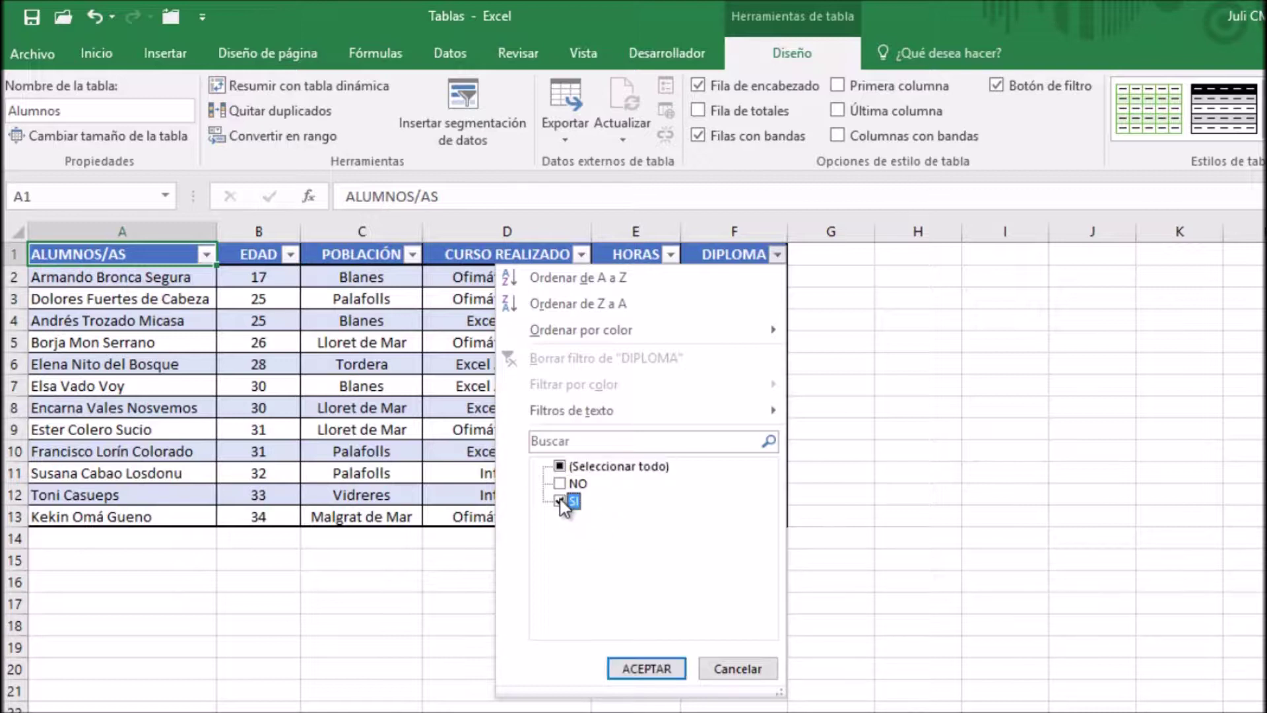
left_click(650, 668)
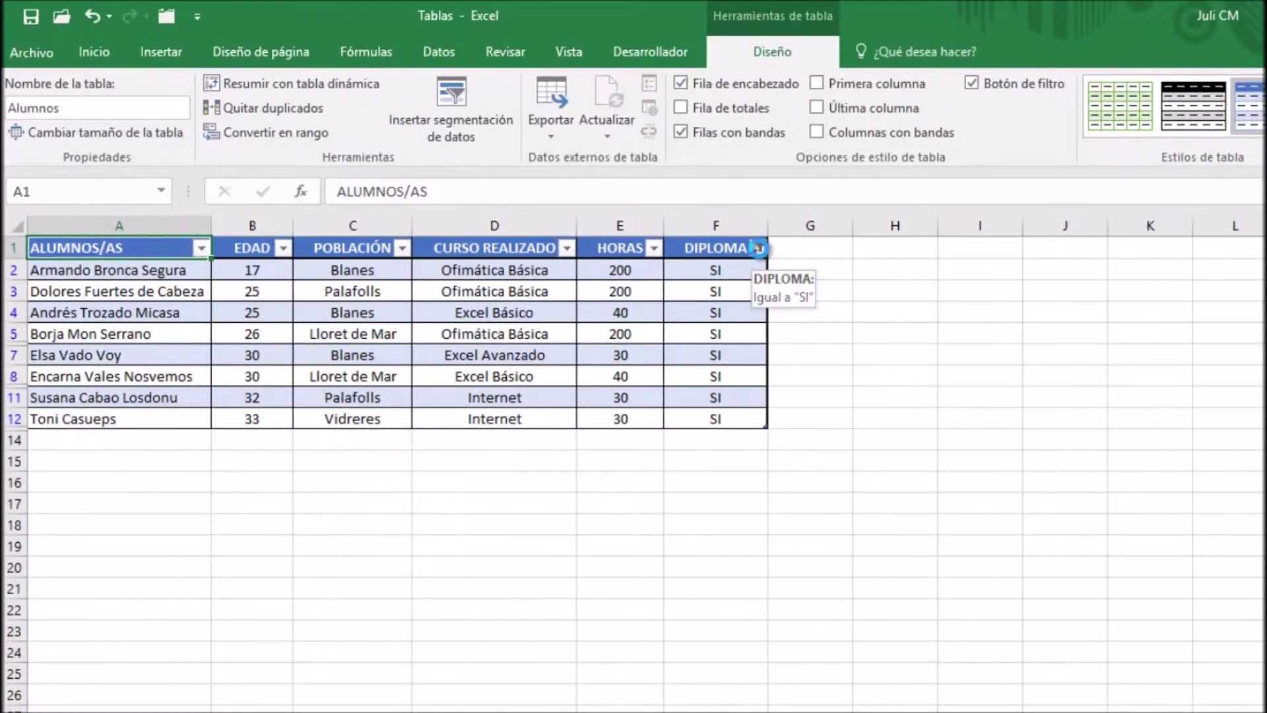
Step: Reselect all values in the DIPLOMA column's filter to show every student row again
left_click(759, 248)
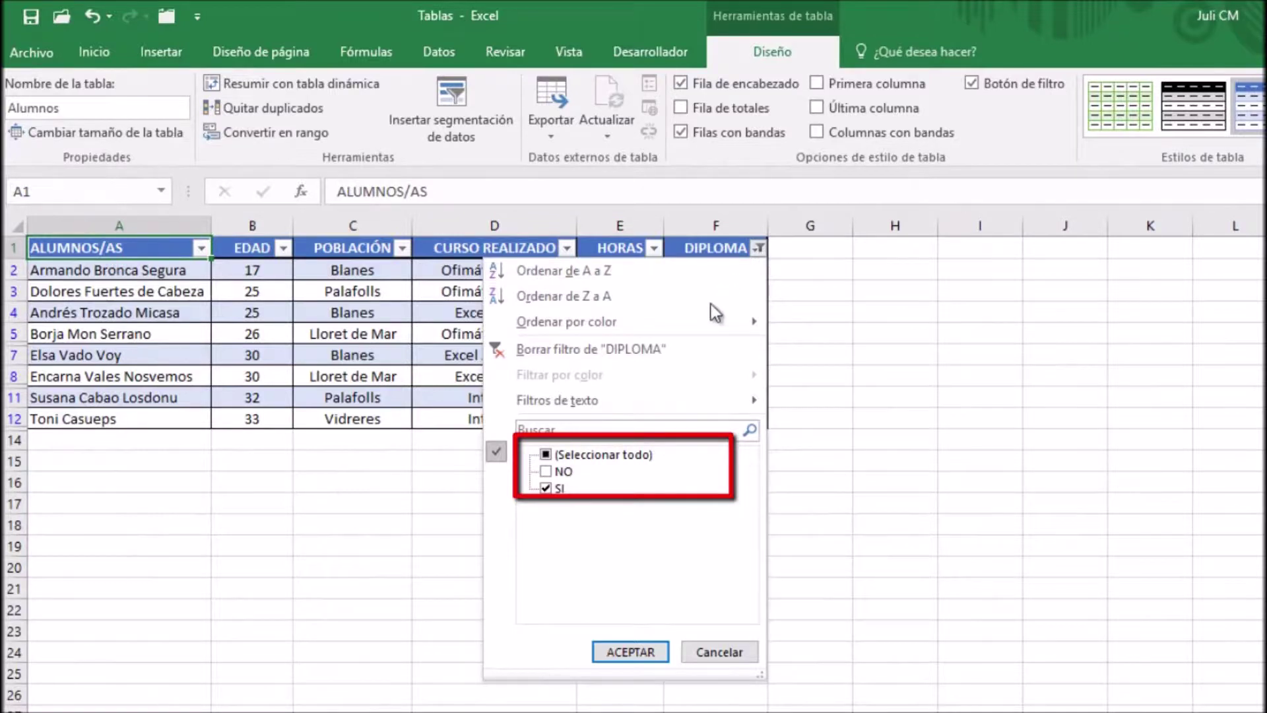
left_click(546, 456)
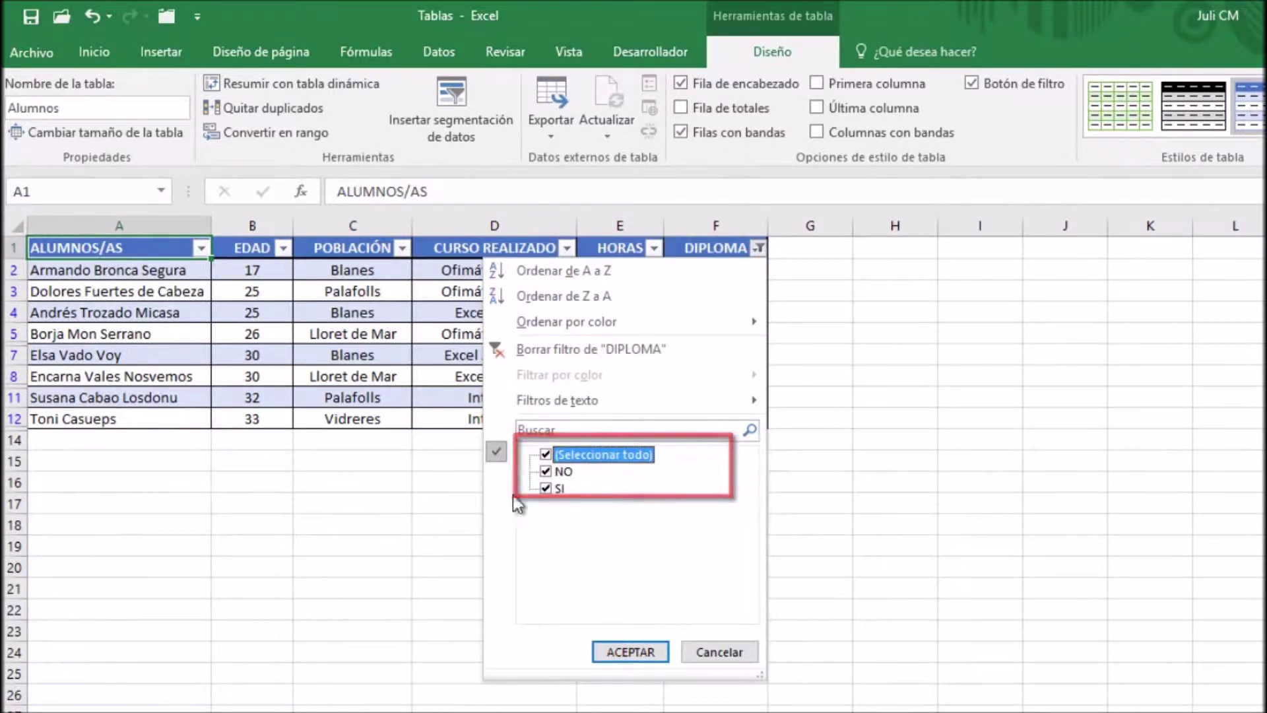
left_click(655, 655)
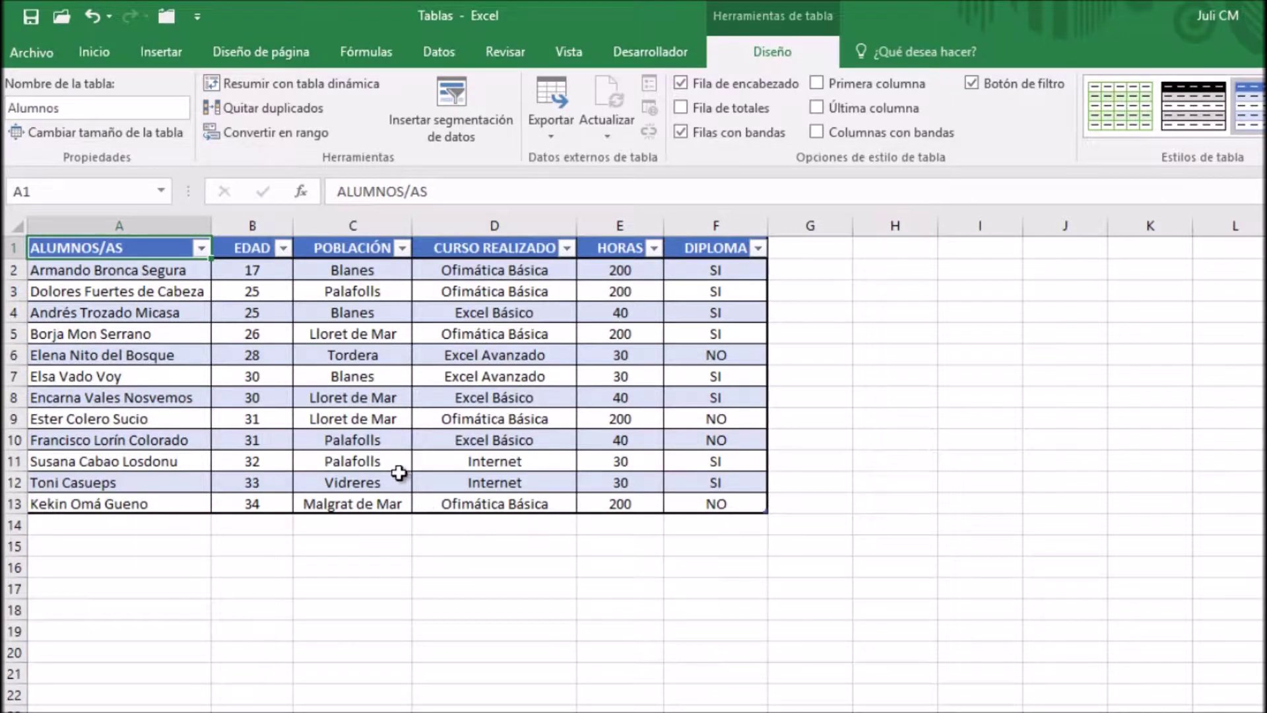
Step: Filter the POBLACIÓN column to show only the students from Blanes
left_click(402, 249)
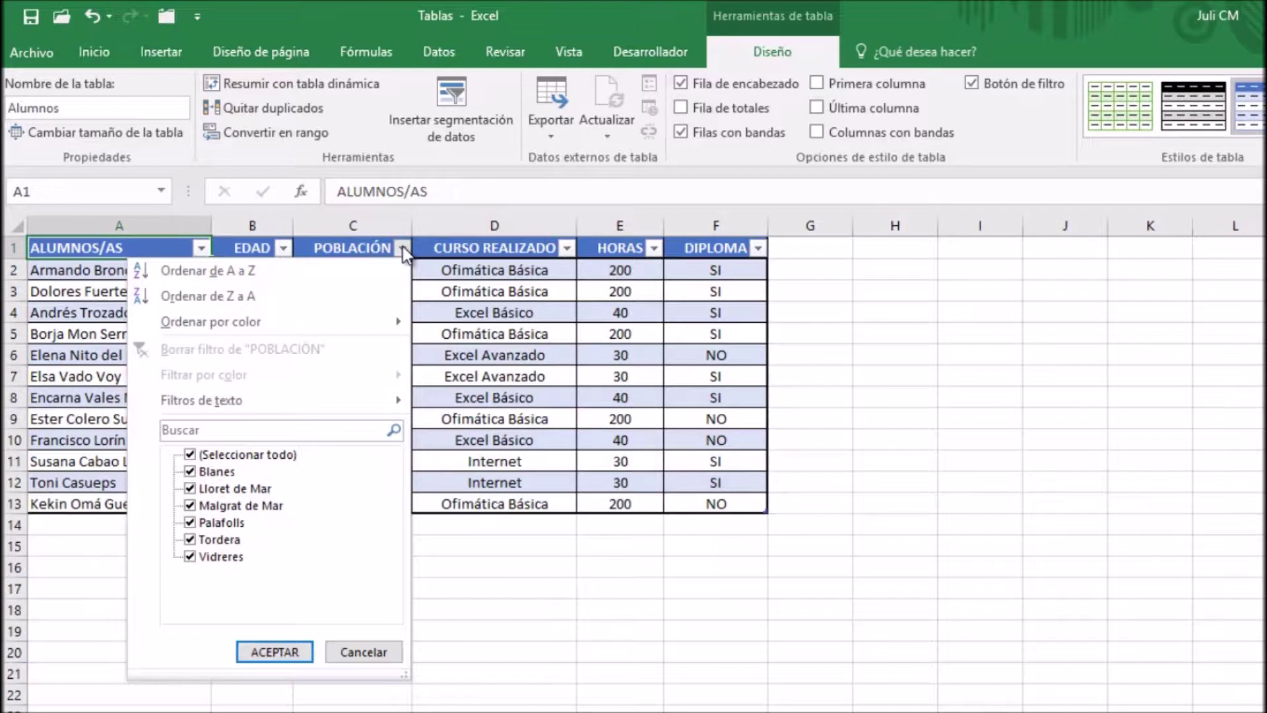
left_click(191, 455)
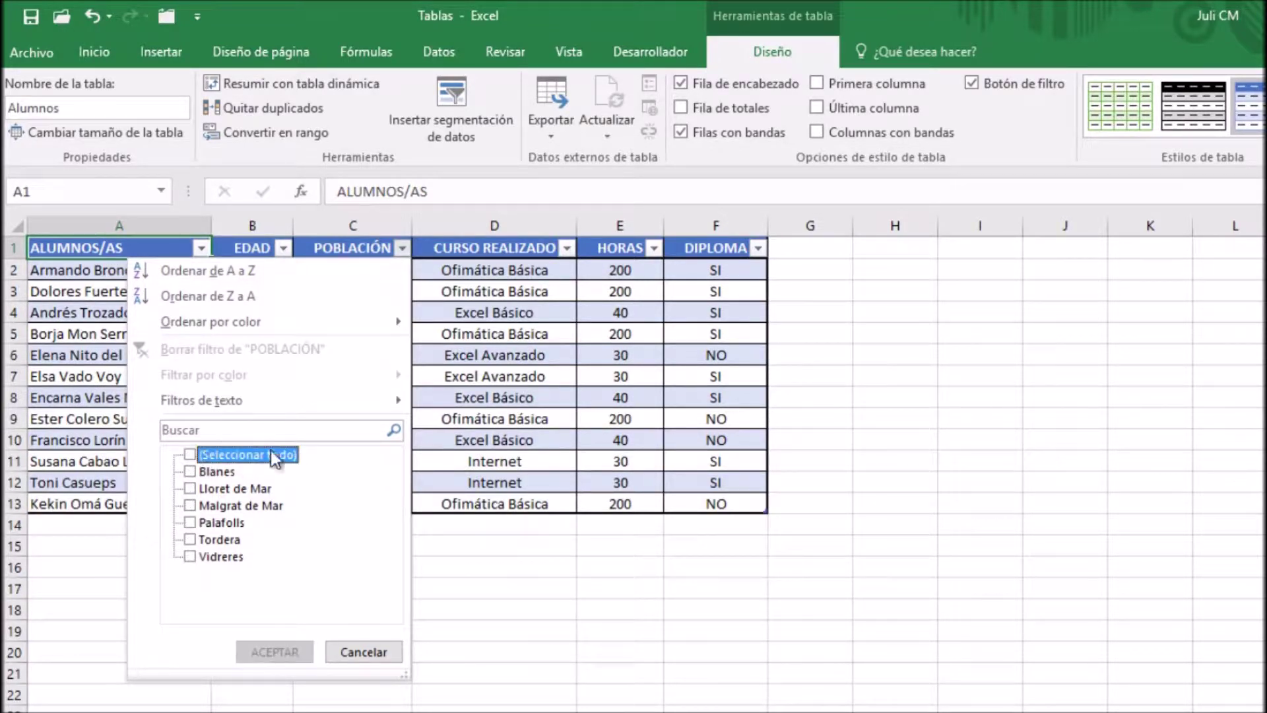
left_click(191, 470)
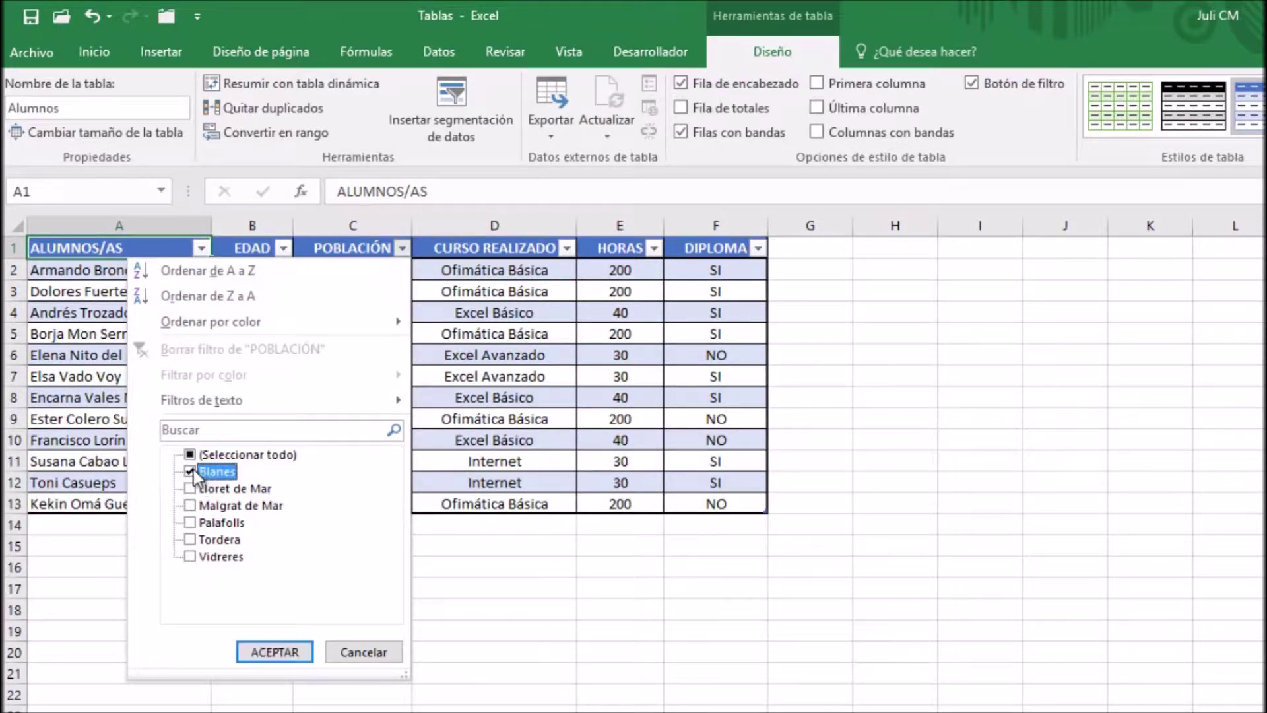
left_click(290, 651)
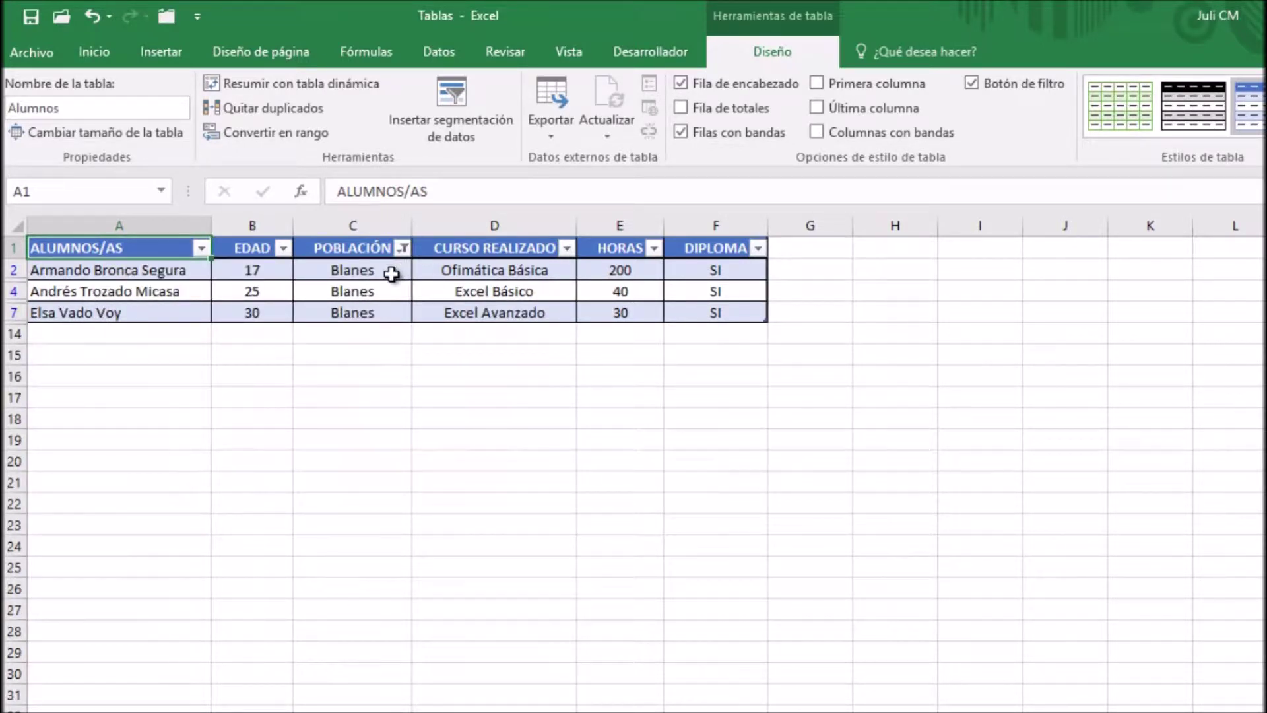
Step: Add Palafolls to the POBLACIÓN filter alongside Blanes and review the filter's selected values without further changes
left_click(403, 249)
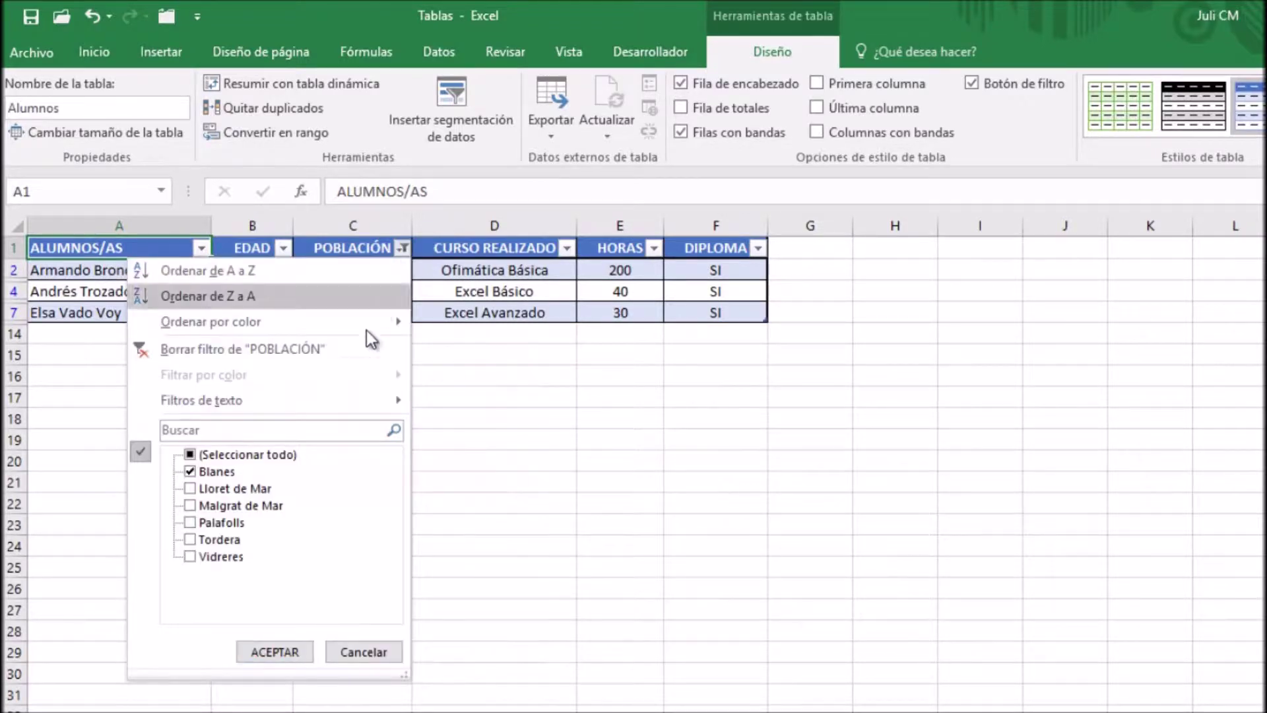
left_click(191, 522)
left_click(272, 649)
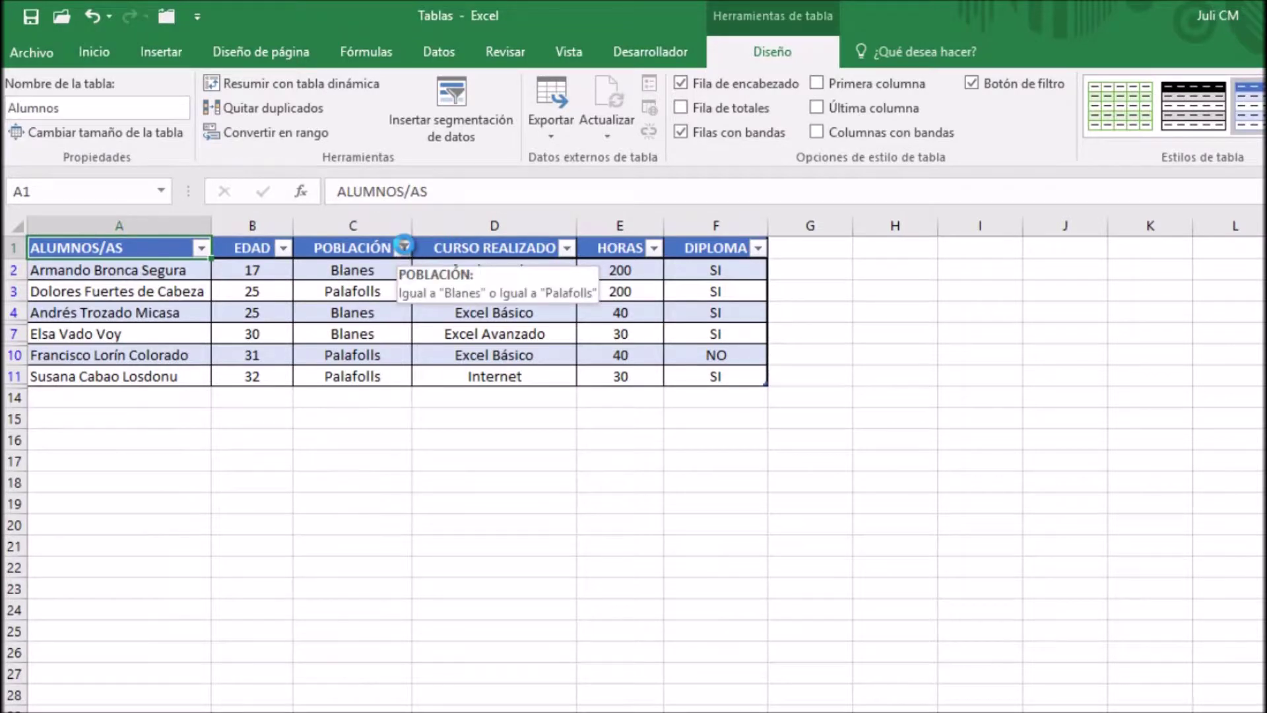
left_click(402, 248)
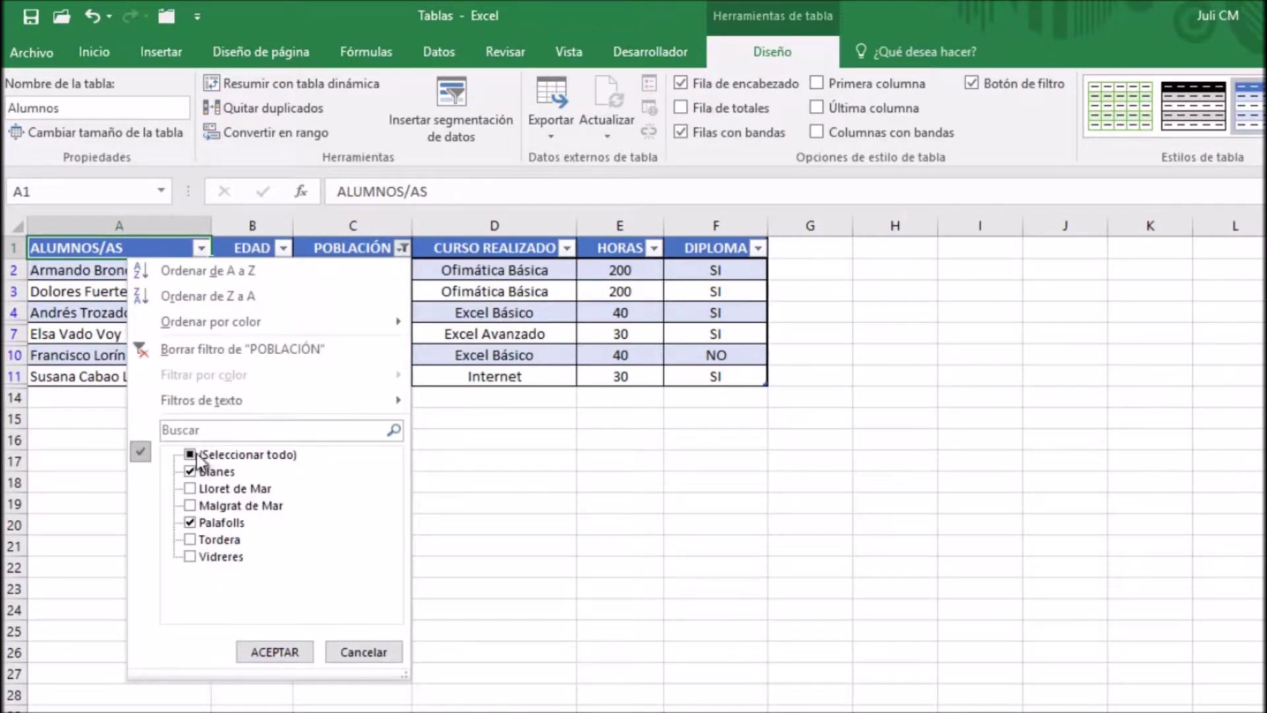
left_click(375, 651)
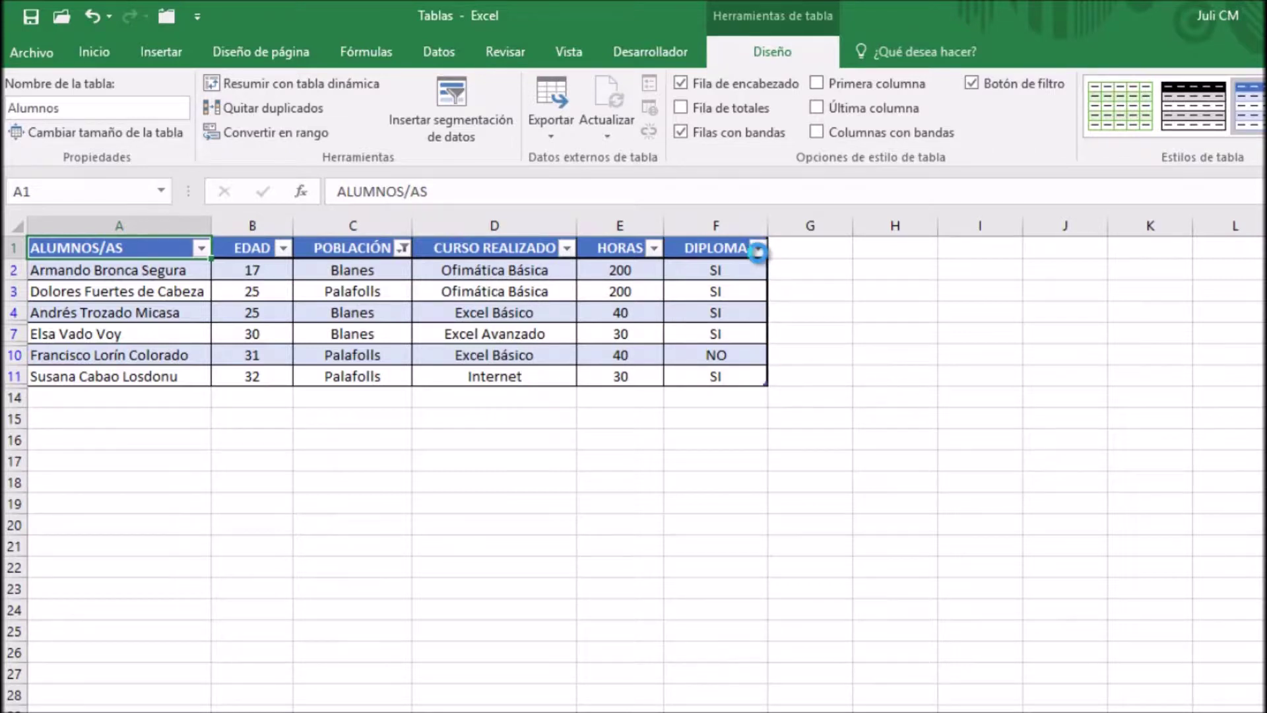
Step: Additionally filter the DIPLOMA column by SI while keeping the POBLACIÓN filter
left_click(758, 250)
left_click(547, 455)
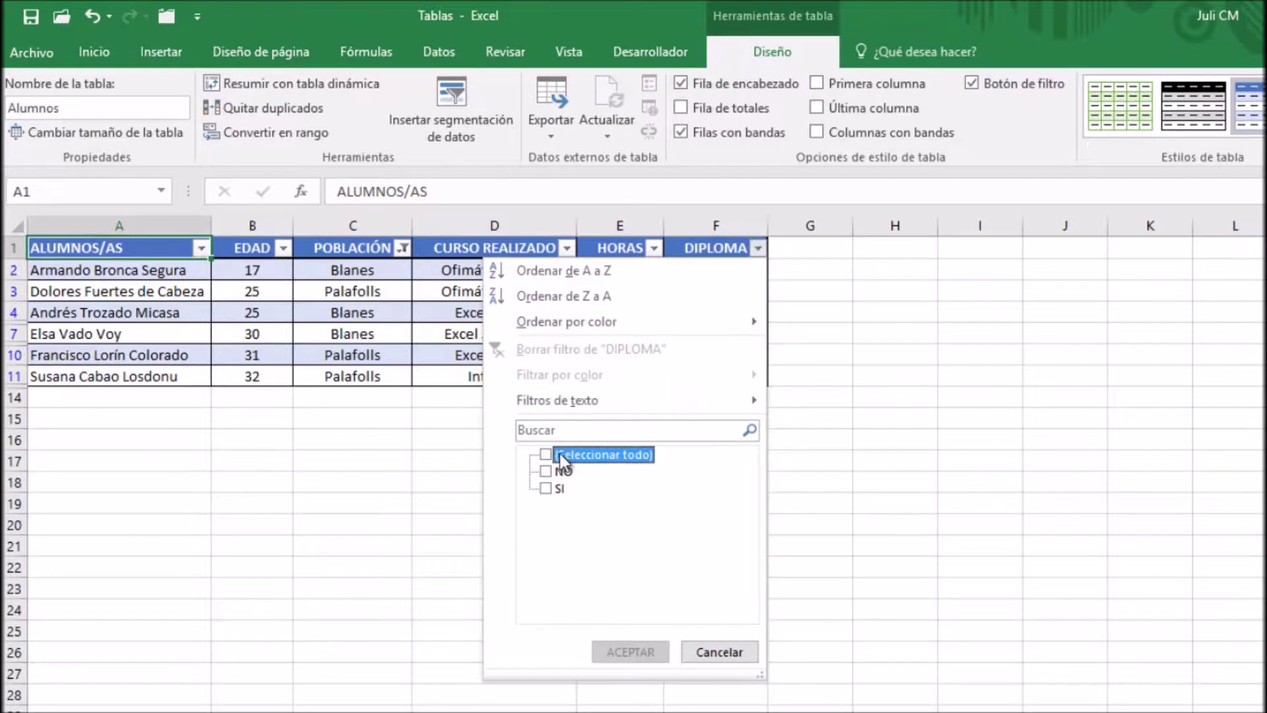
left_click(545, 488)
left_click(630, 651)
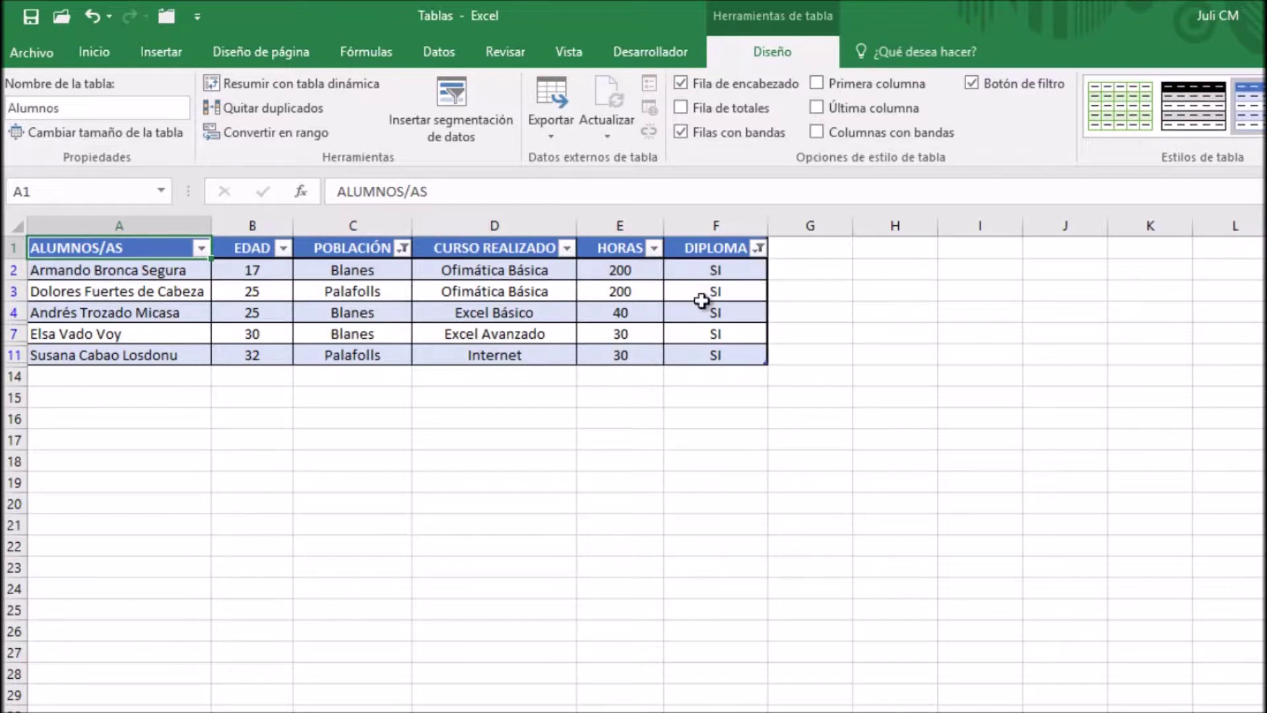
left_click(759, 248)
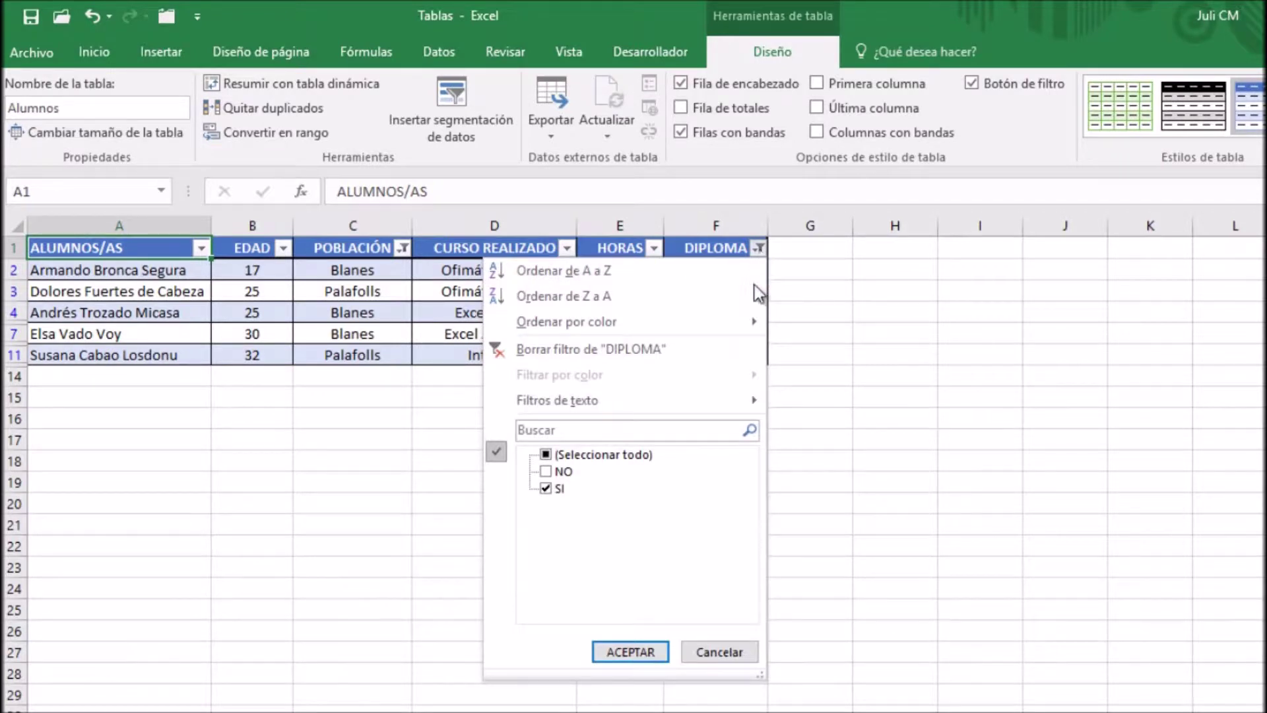
left_click(547, 455)
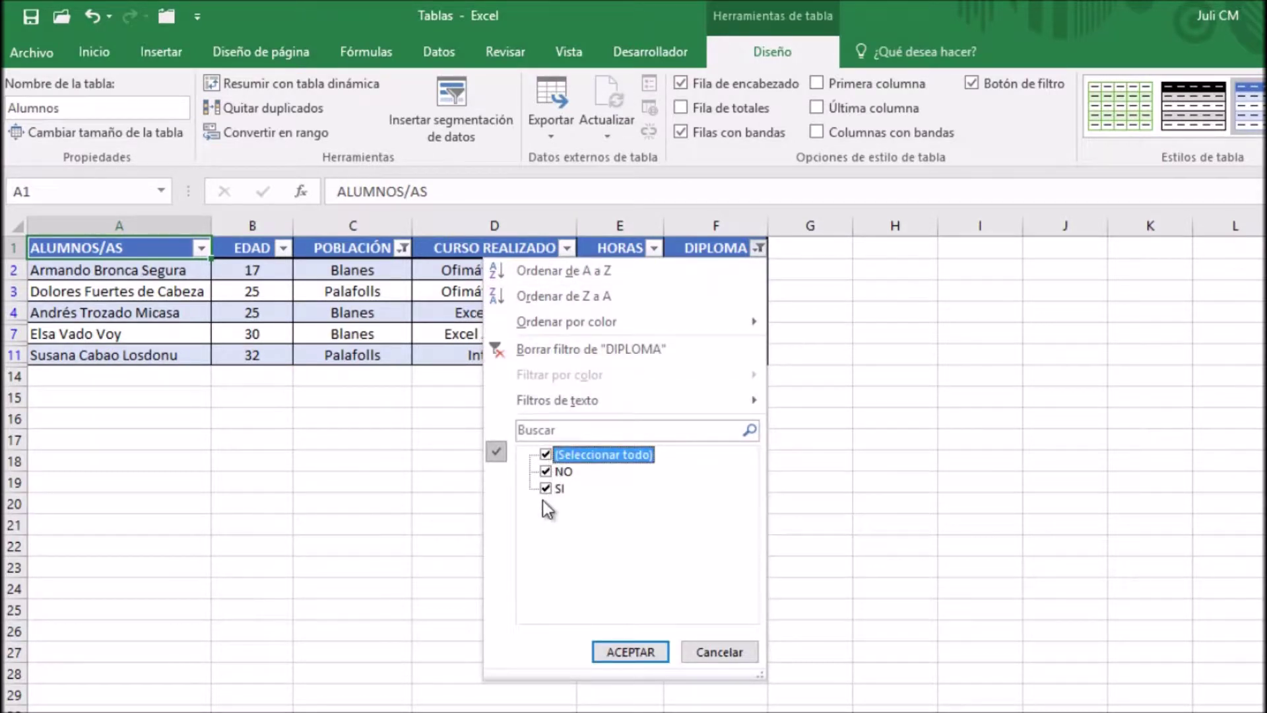
left_click(718, 653)
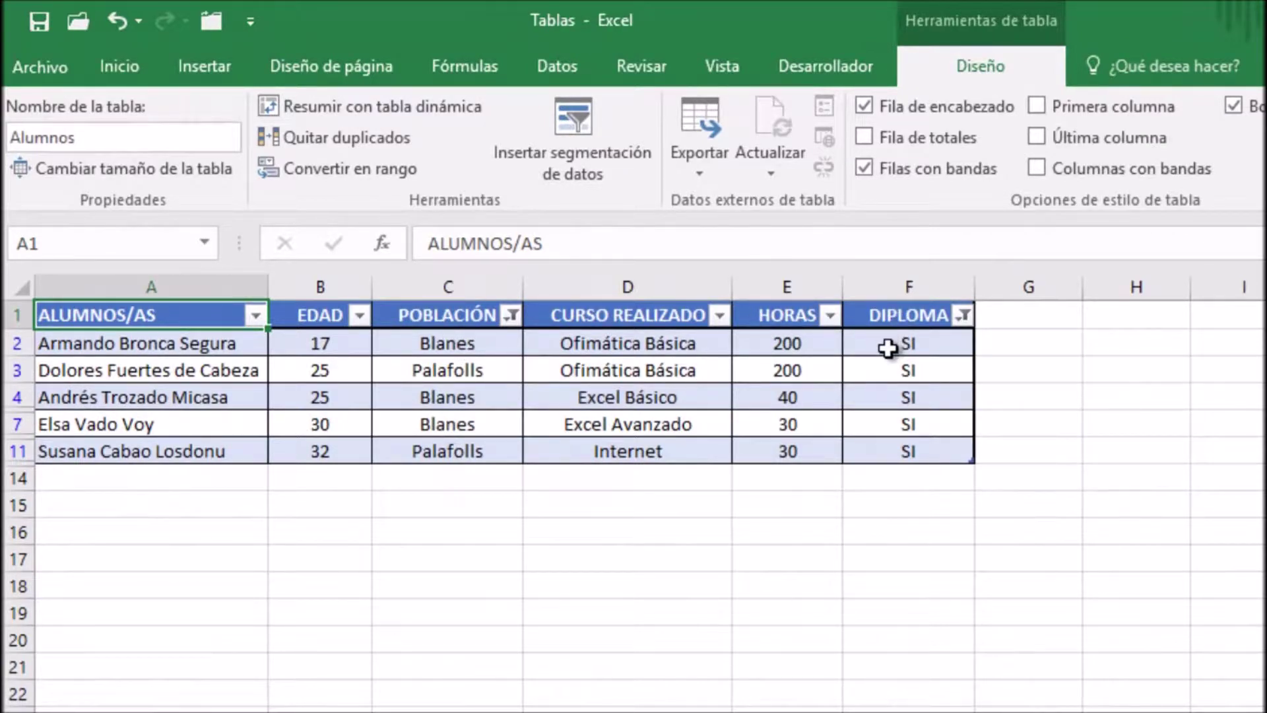
Step: Review the POBLACIÓN column's filter criteria and clear all of the table's filters at once with Borrar
left_click(560, 61)
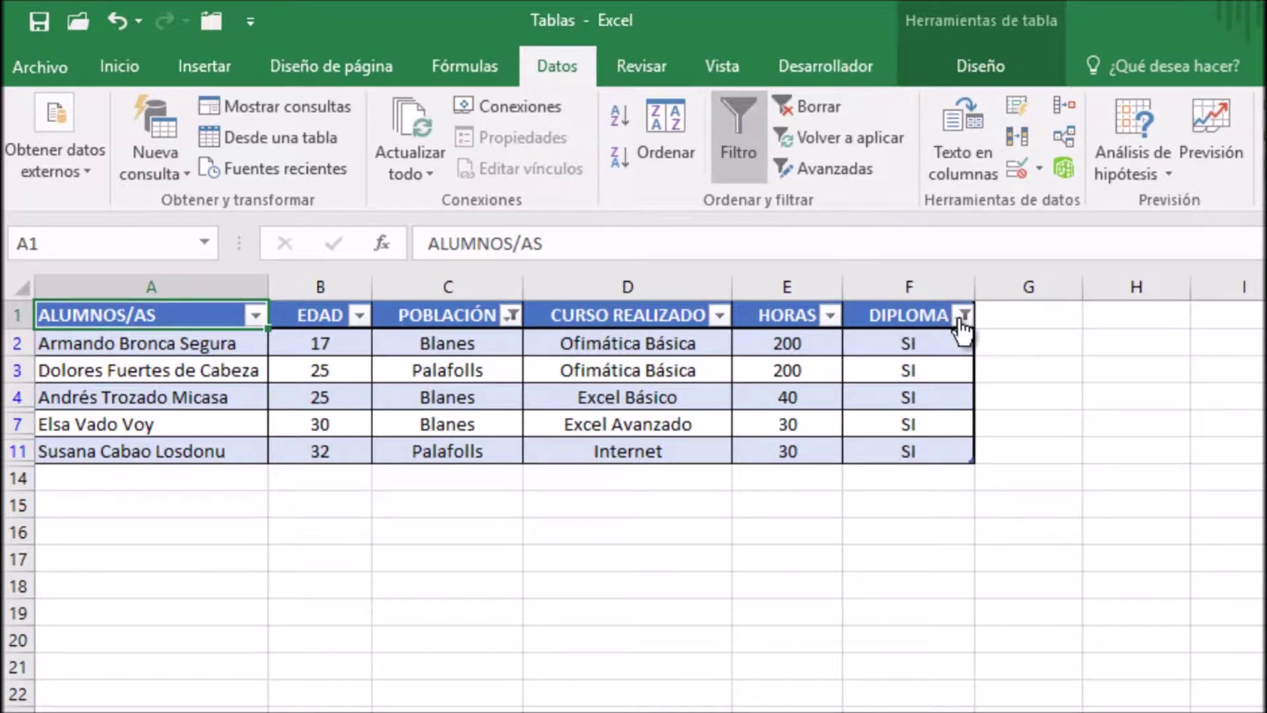
mouse_move(506, 326)
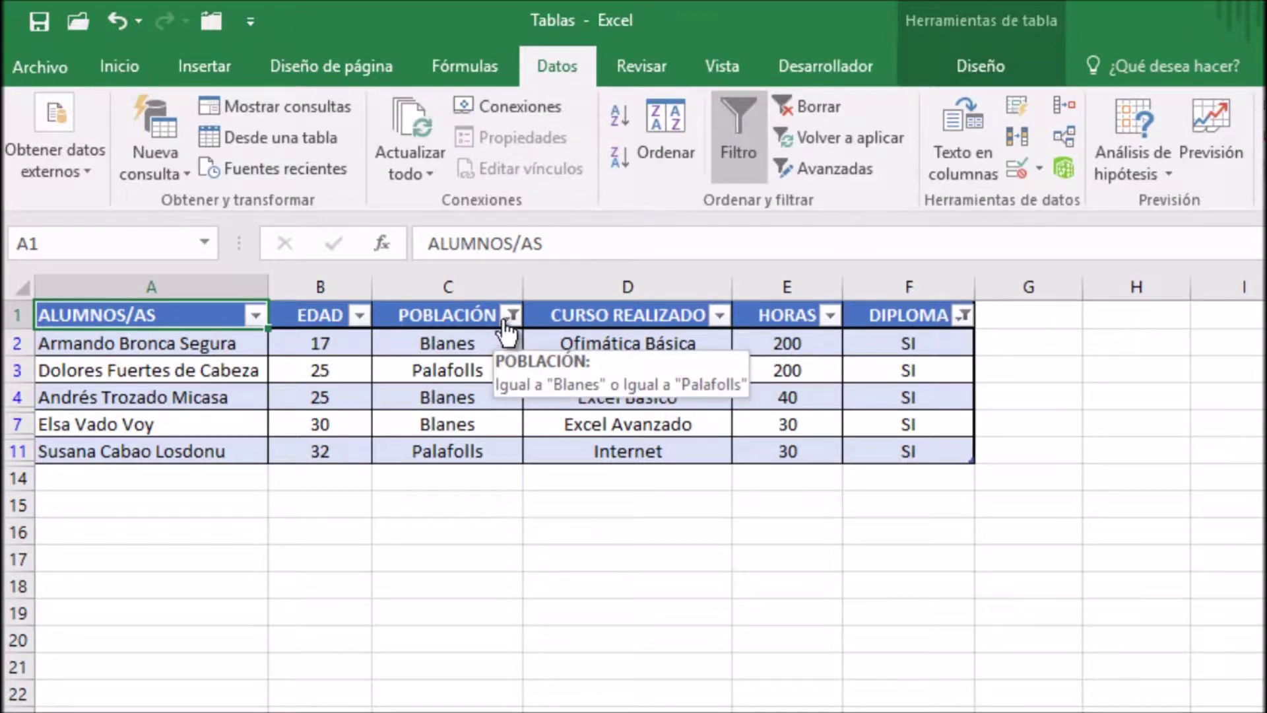
left_click(511, 314)
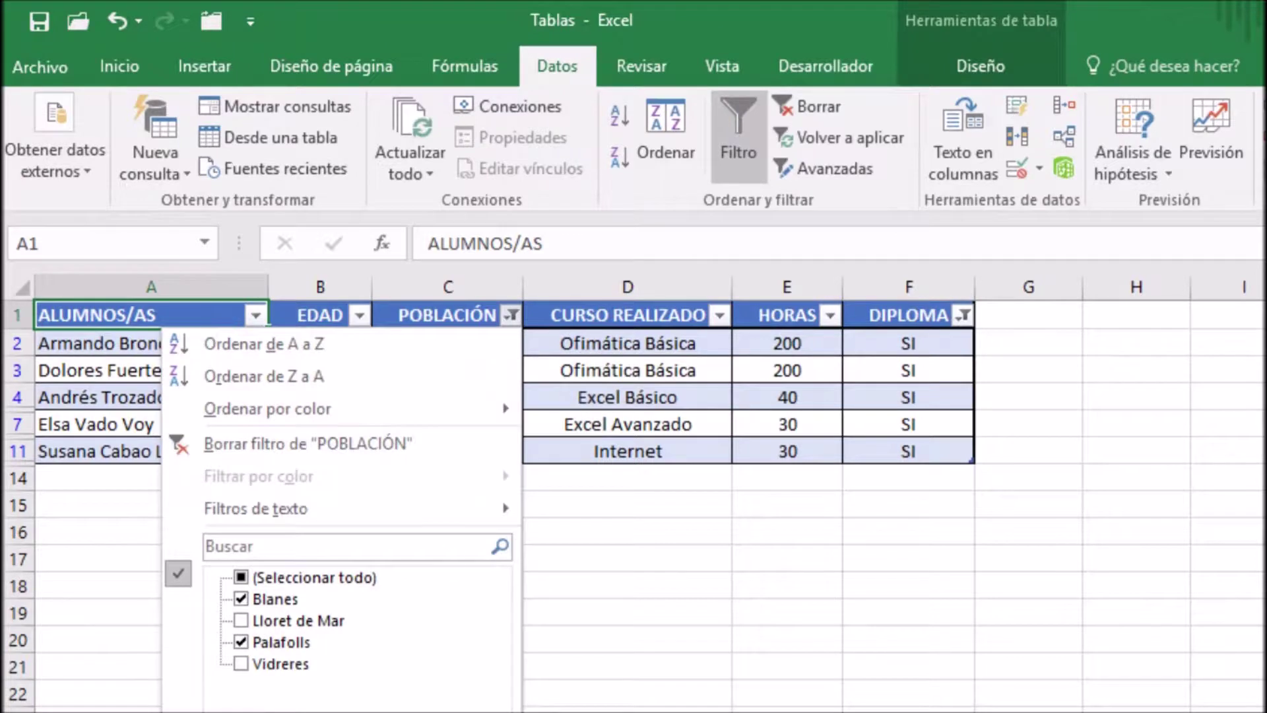
left_click(507, 318)
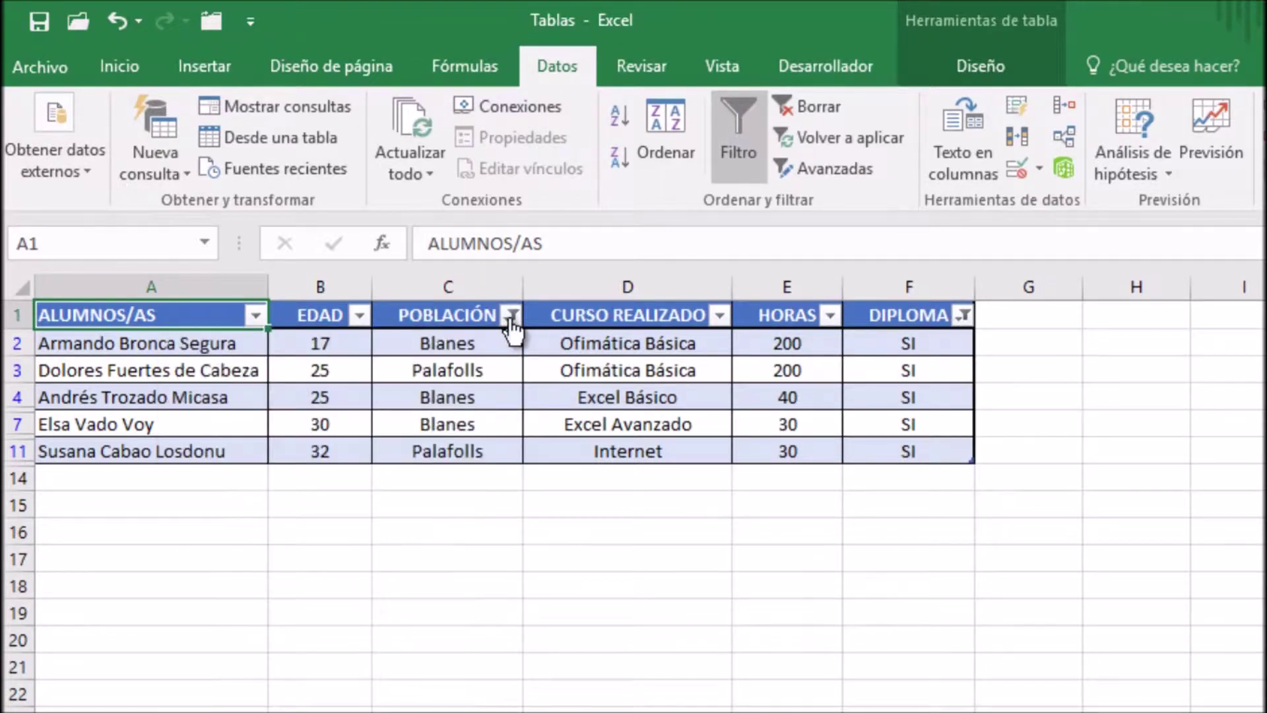
left_click(825, 116)
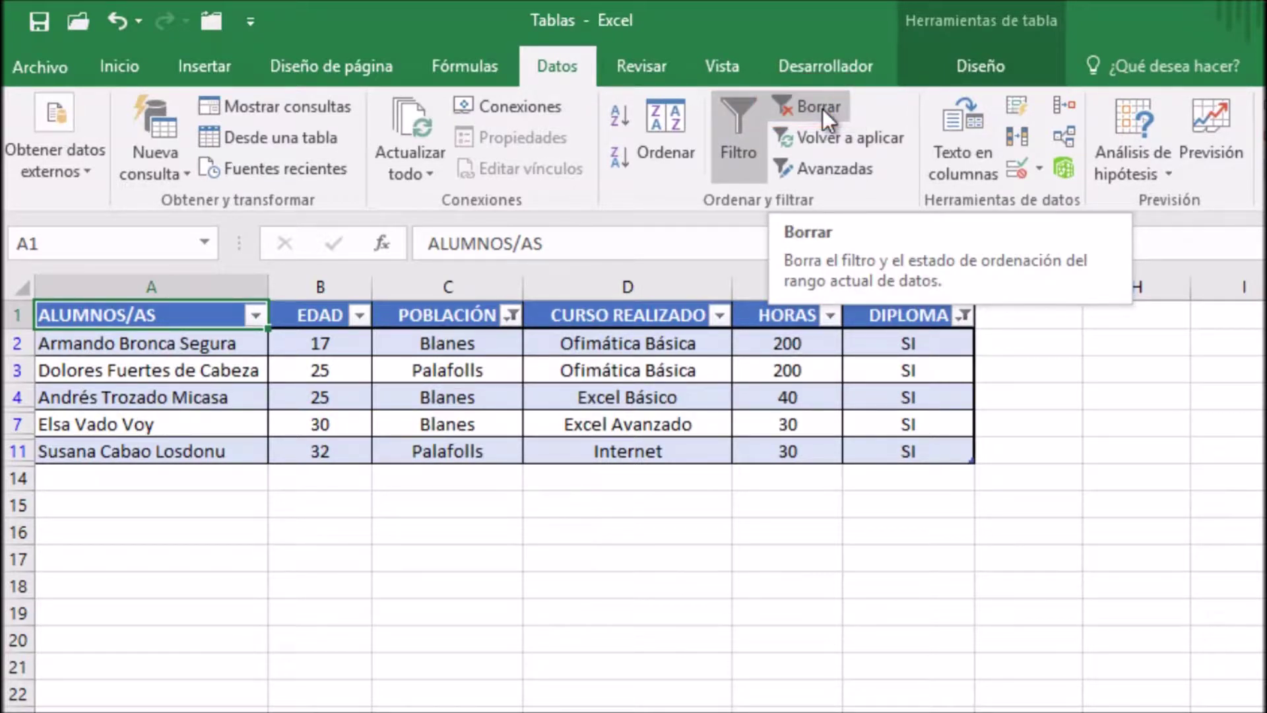
left_click(822, 109)
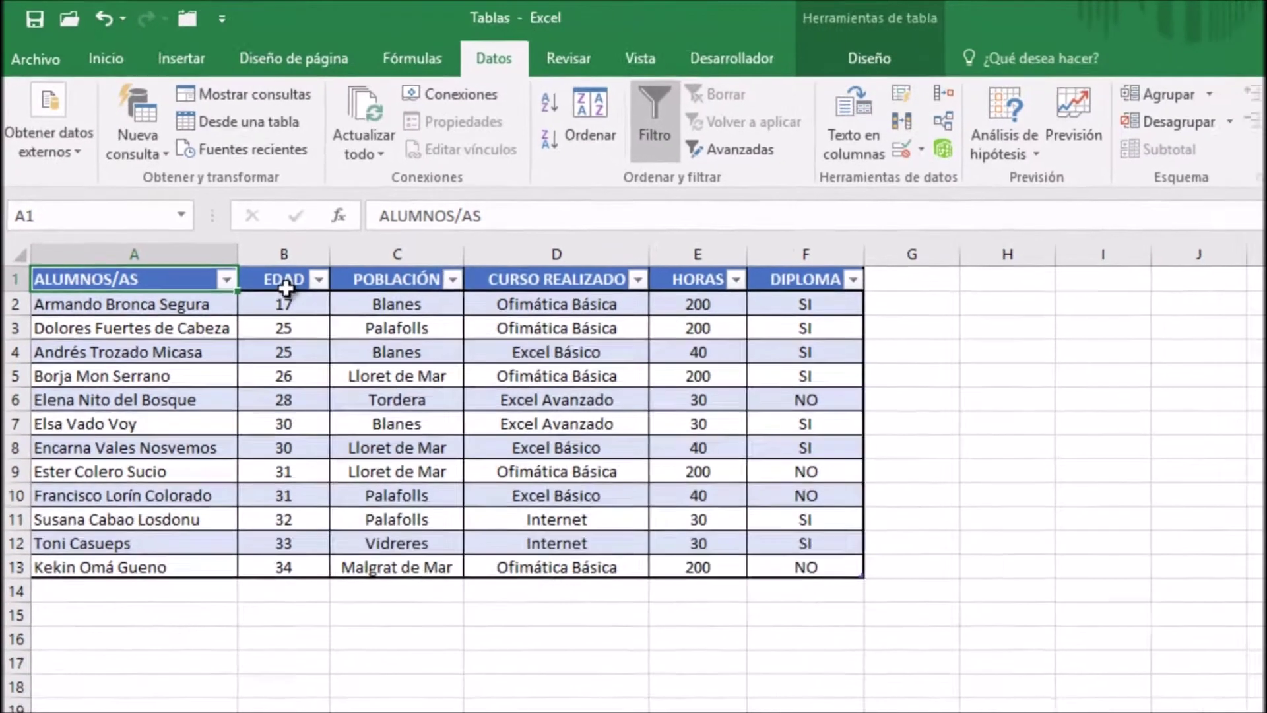
Step: Apply a number filter to the EDAD column that shows only ages greater than 30 (Mayor que)
left_click(286, 283)
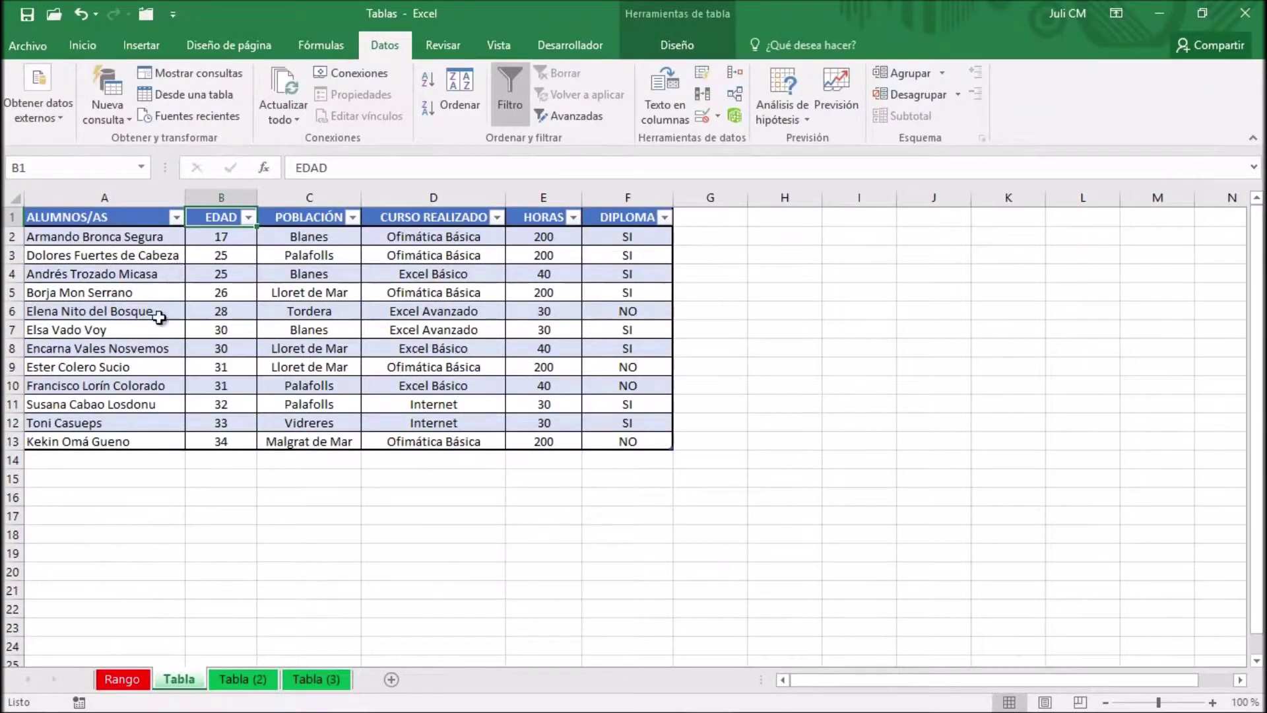
left_click(248, 217)
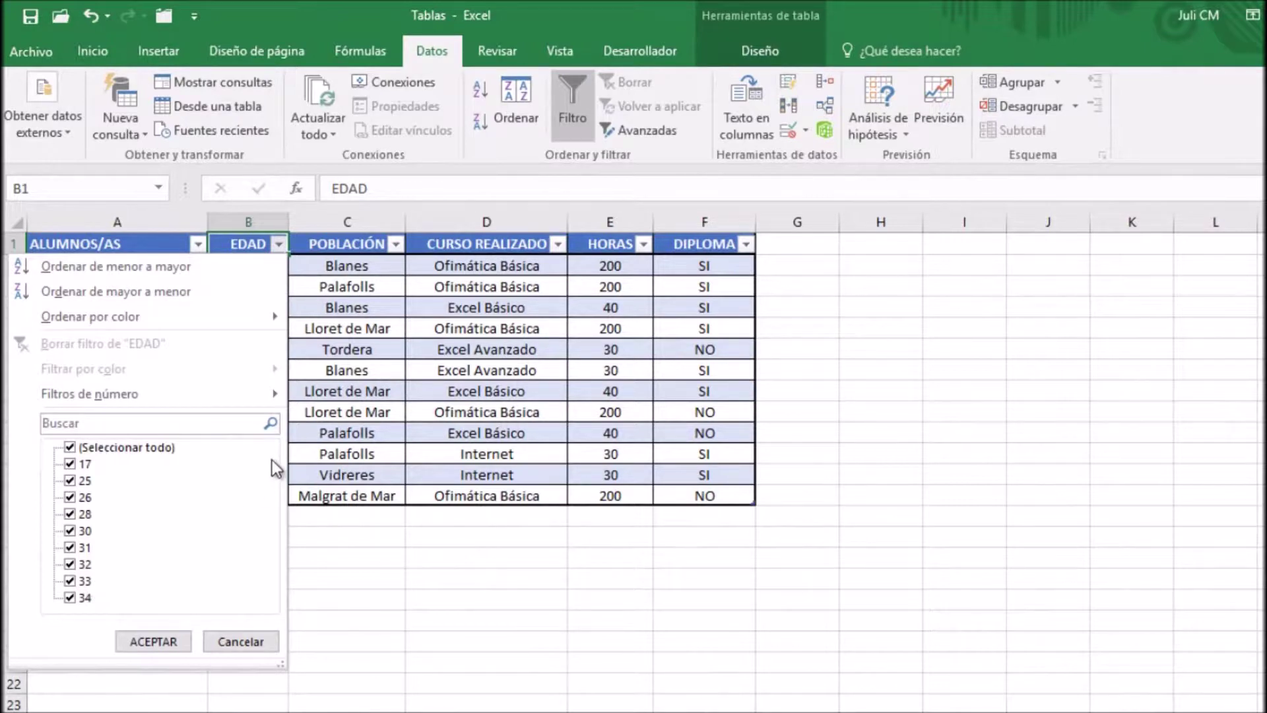
mouse_move(113, 399)
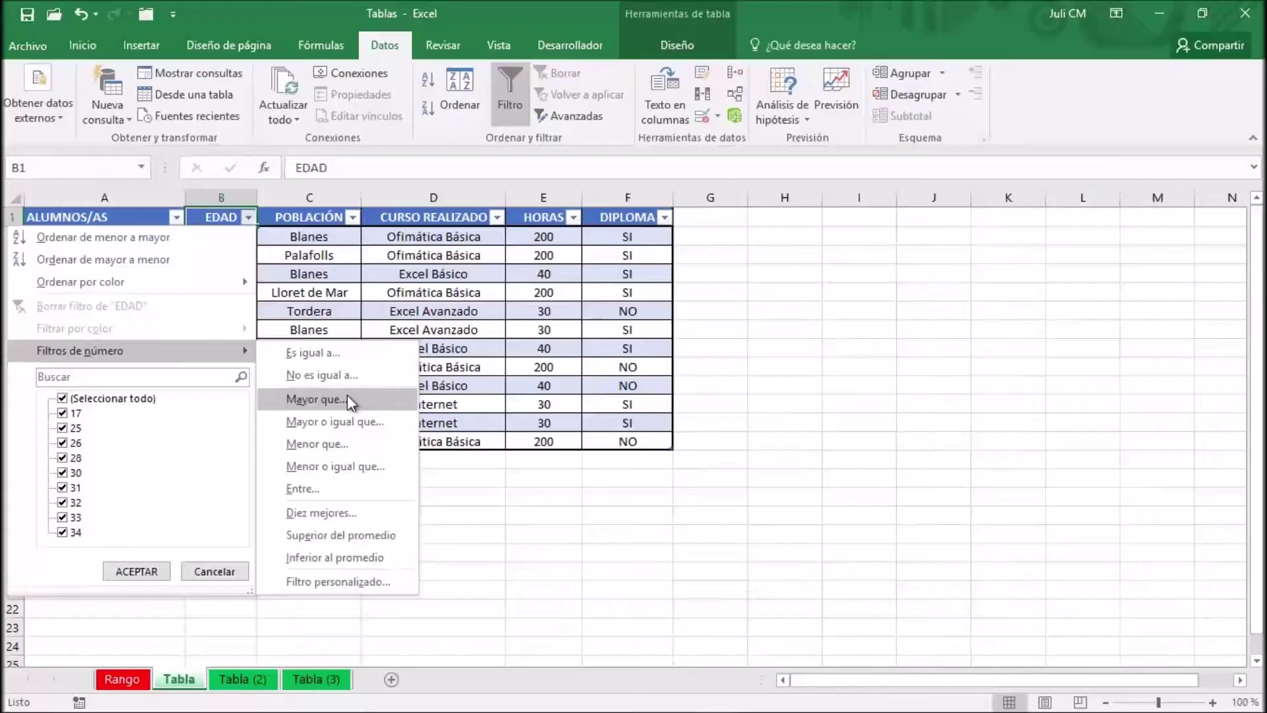
left_click(347, 398)
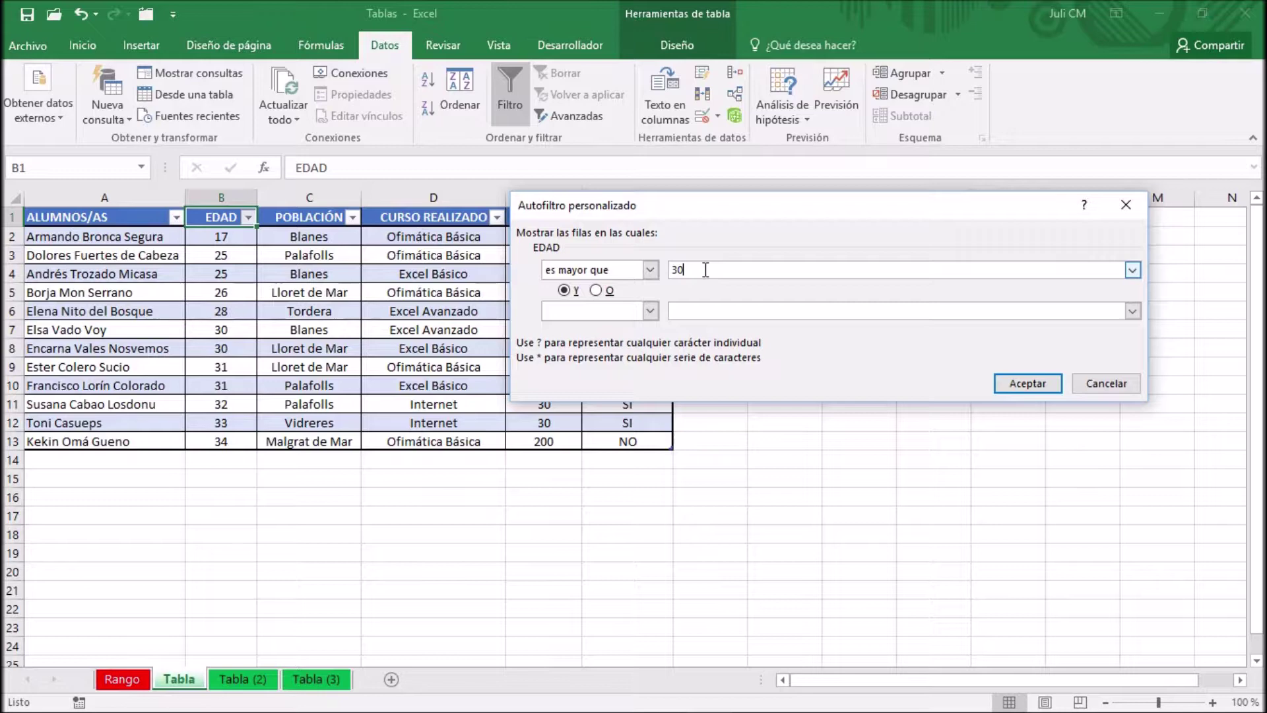
left_click(1027, 383)
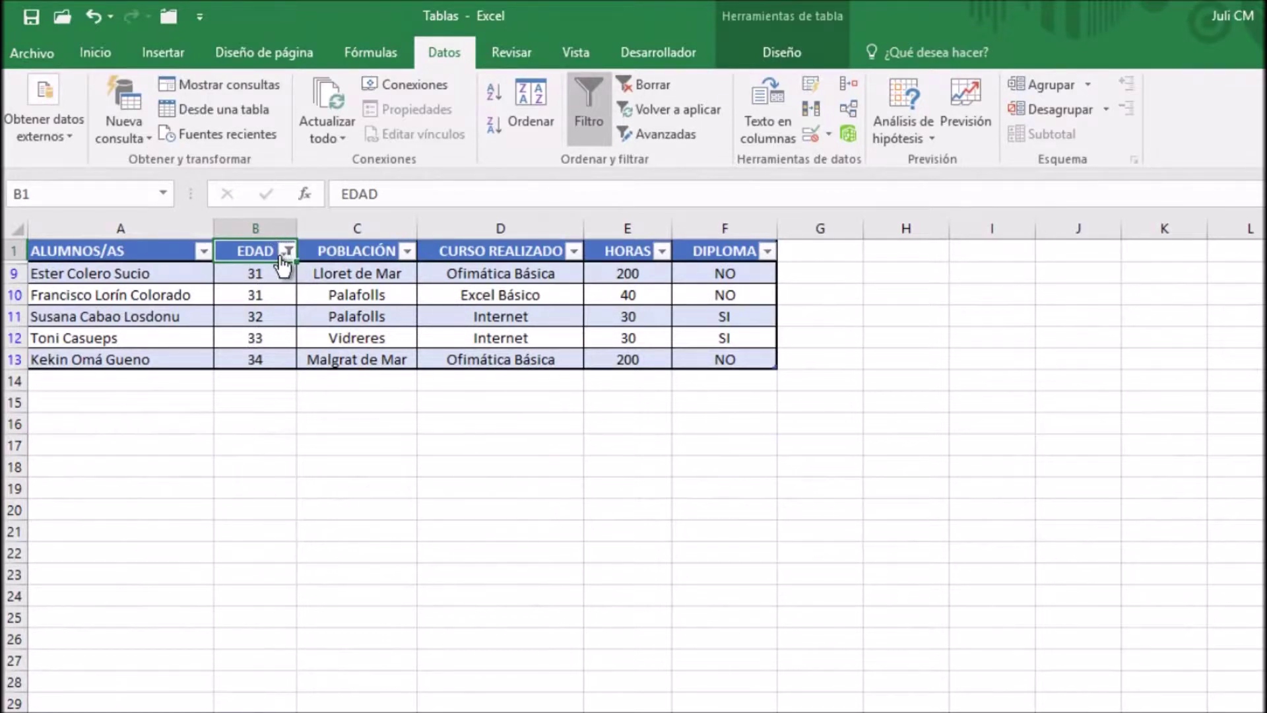
Step: Check the EDAD column's active number filter and reselect all its values to show every row again
left_click(288, 251)
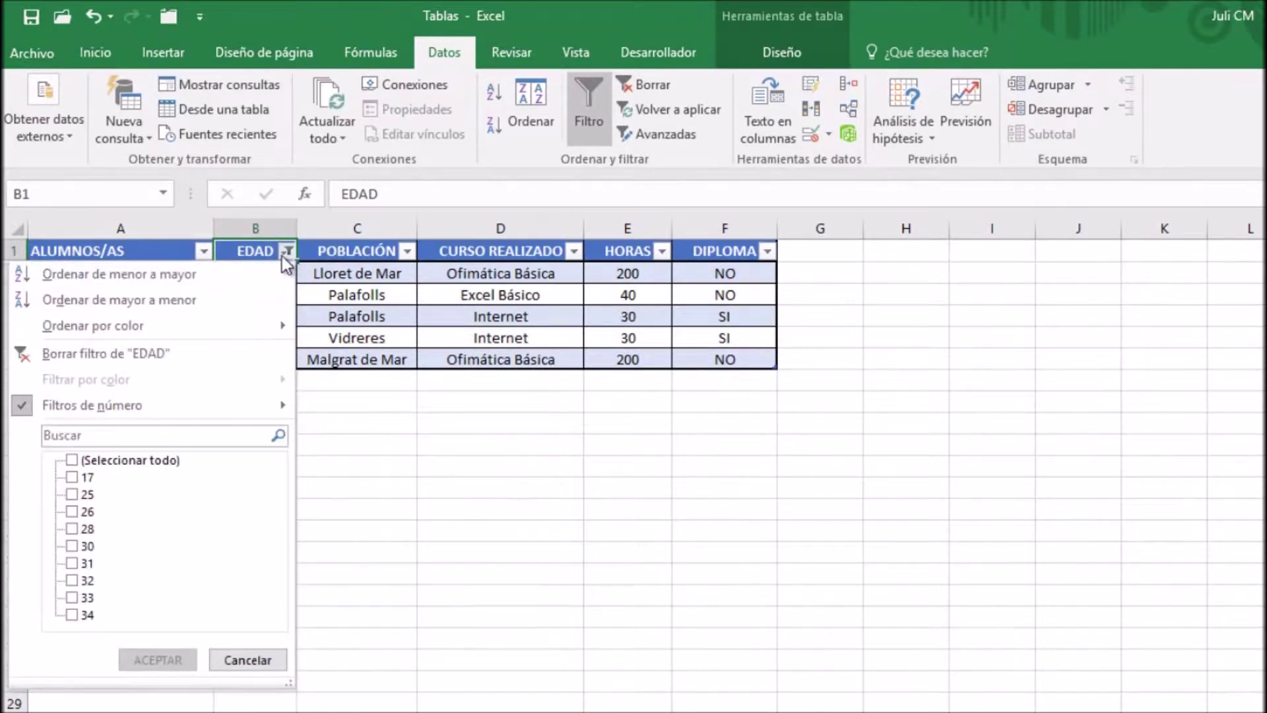
left_click(231, 405)
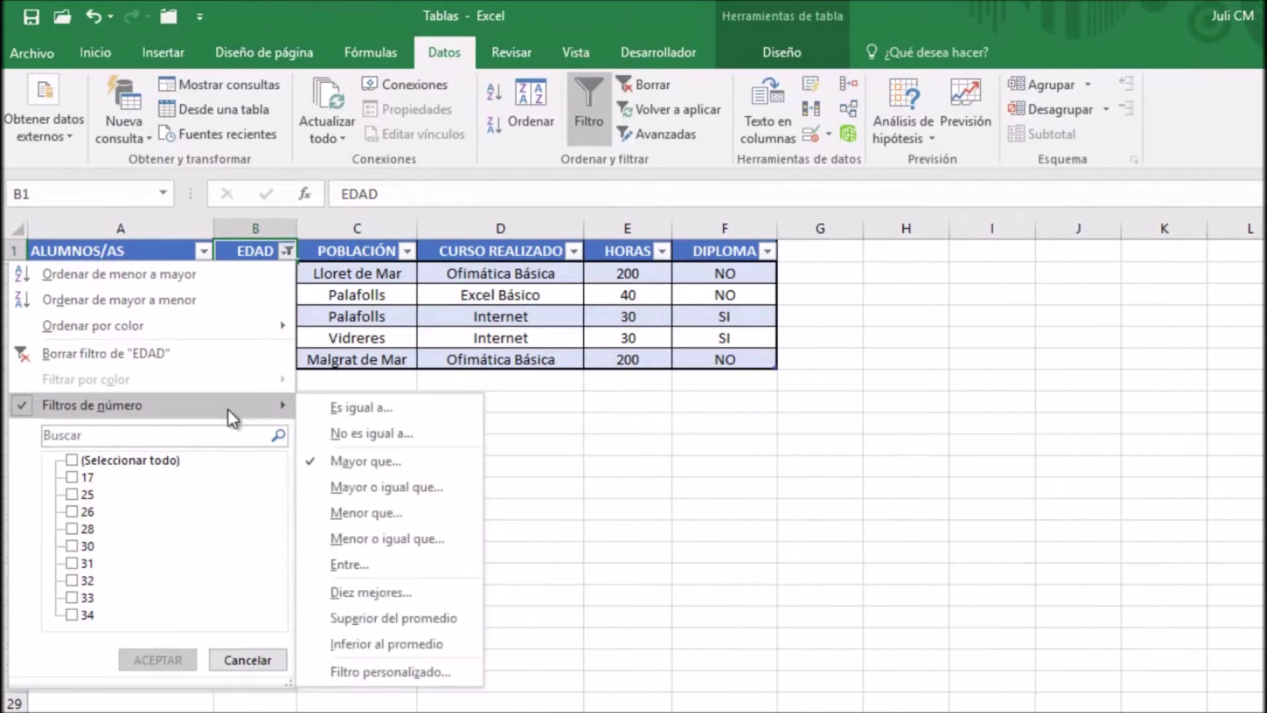
left_click(73, 461)
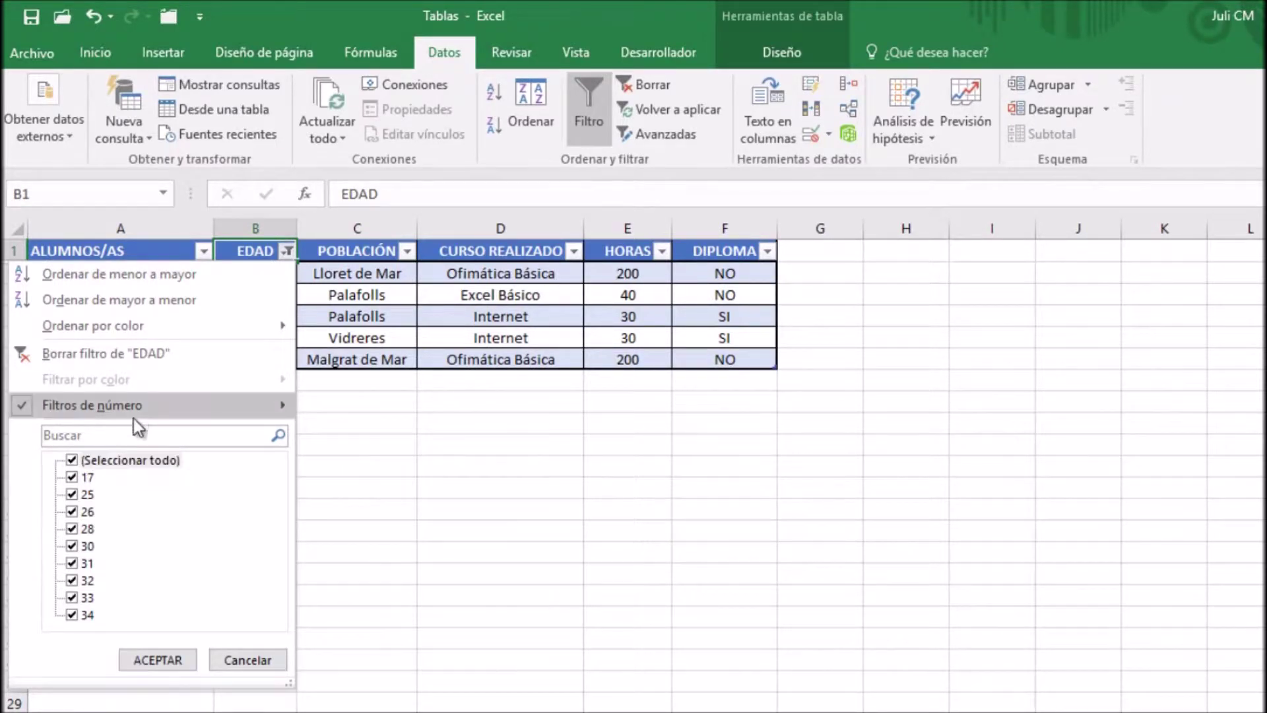
left_click(135, 659)
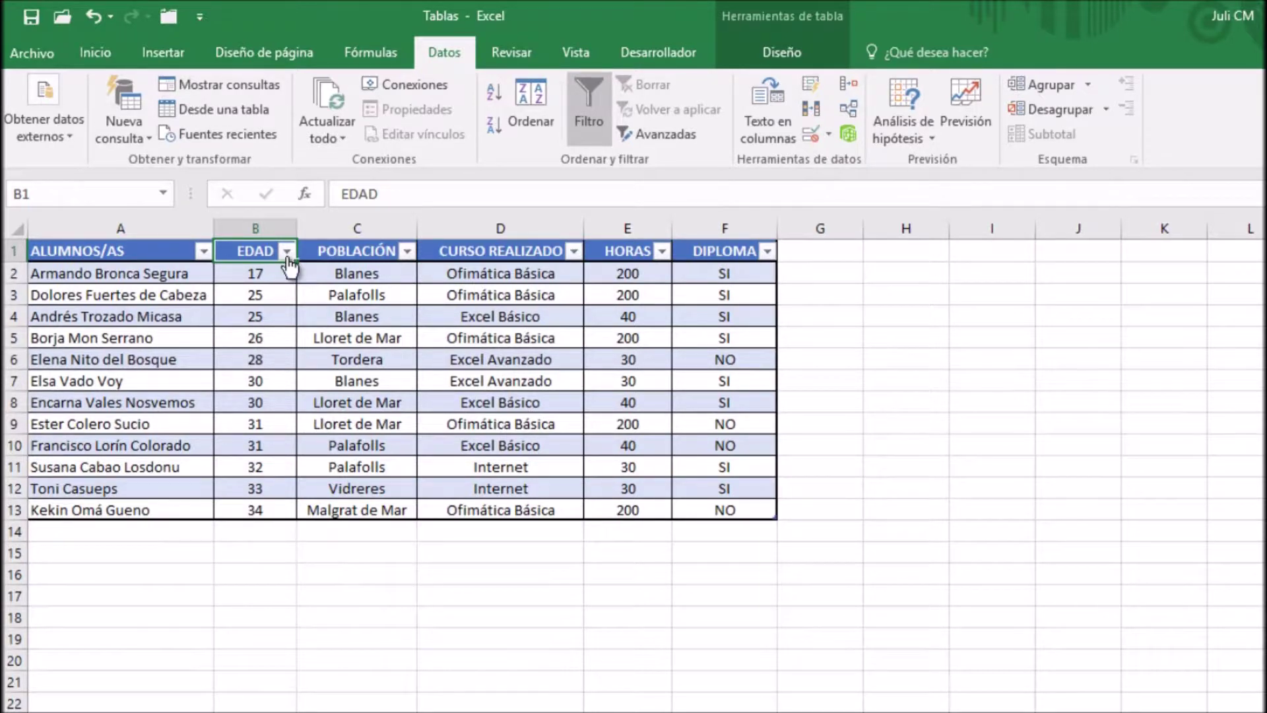
Step: Examine the number filter options available for the EDAD column
left_click(258, 280)
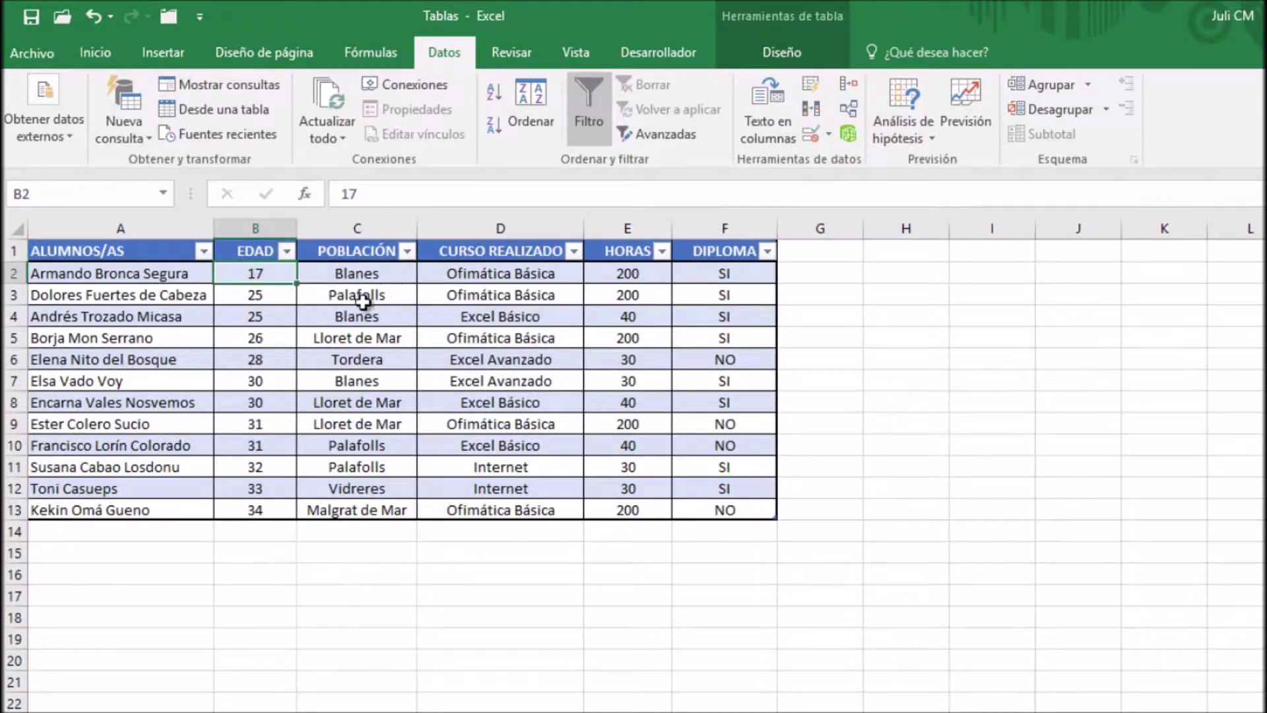
left_click(286, 252)
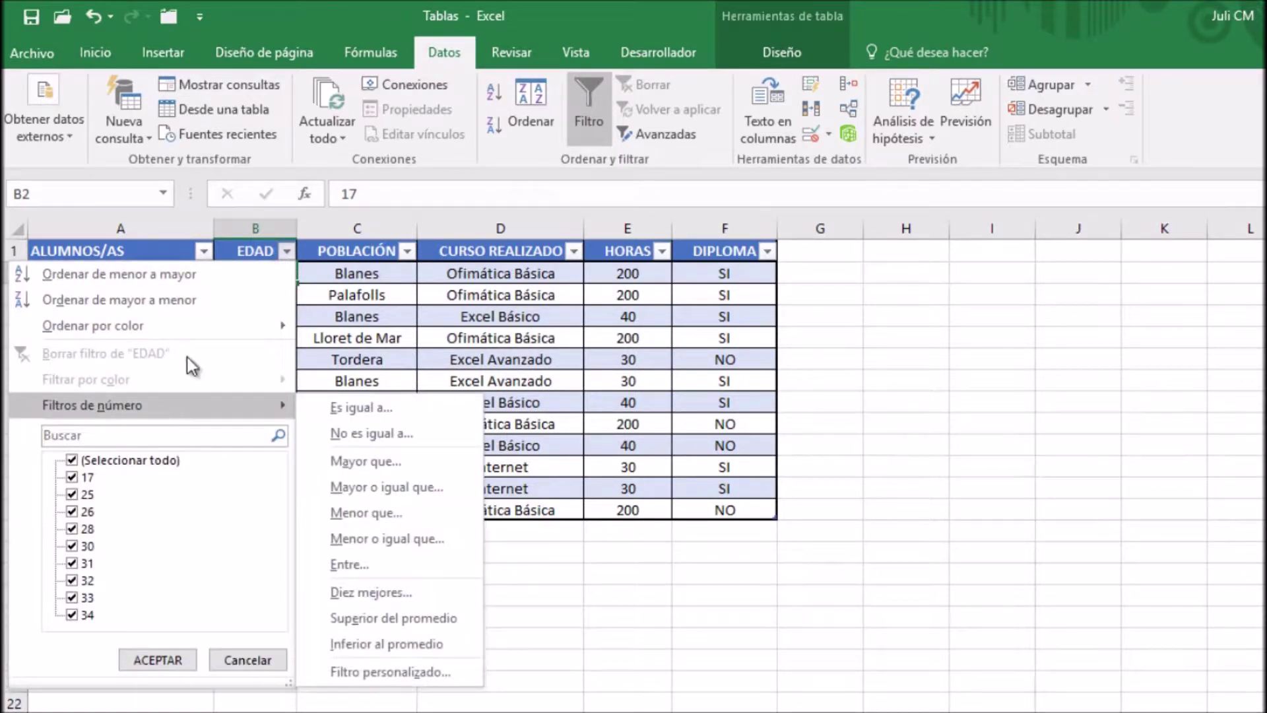
left_click(284, 251)
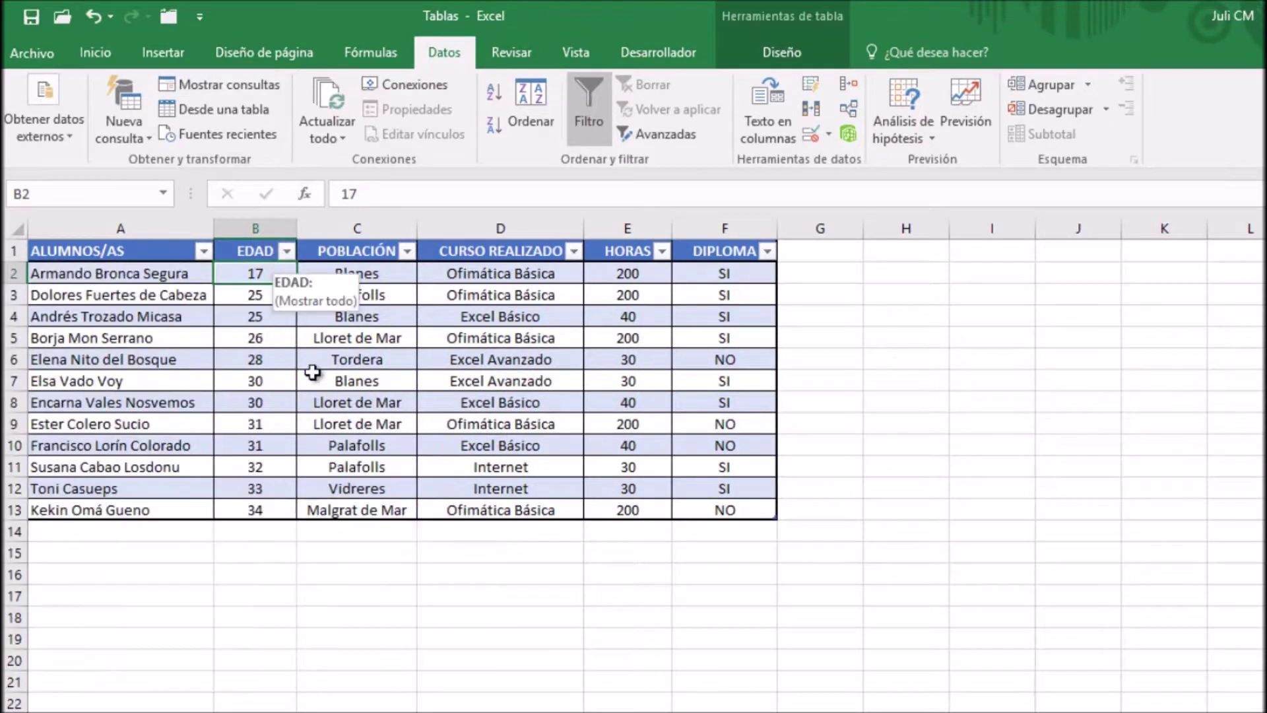
Step: Turn on the total row (Fila de totales) for the Alumnos table
left_click(127, 288)
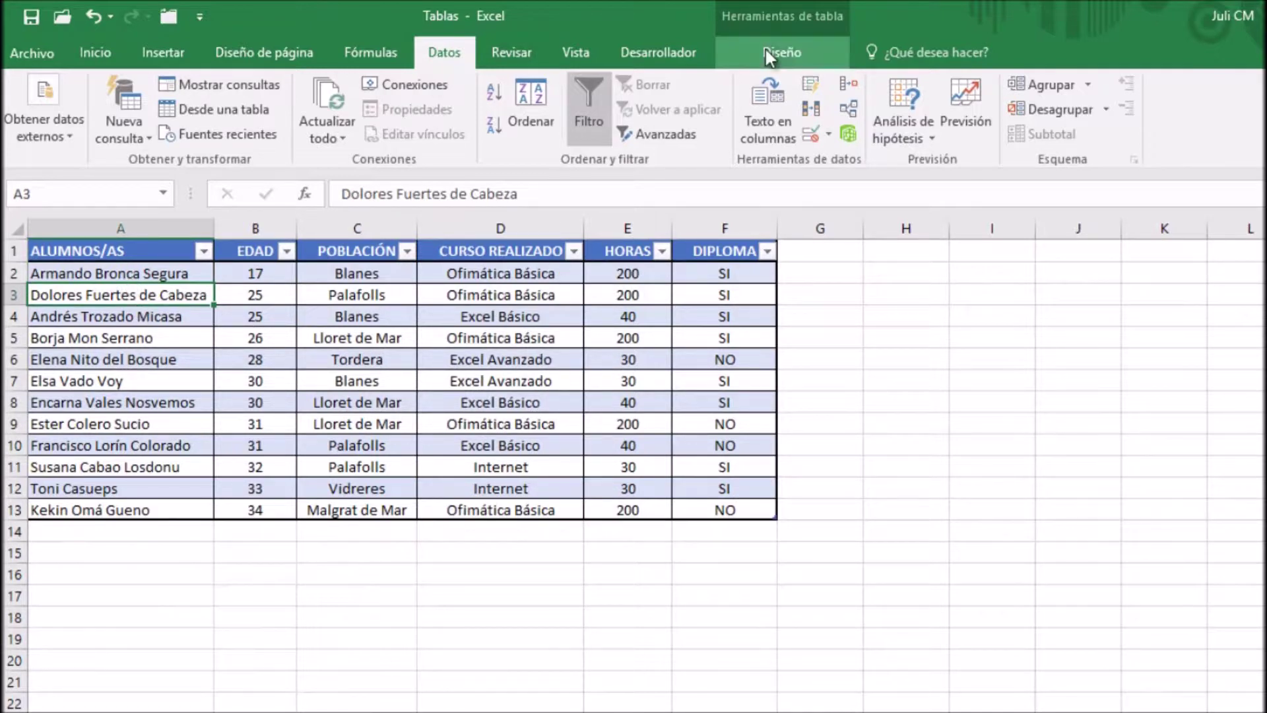
left_click(782, 52)
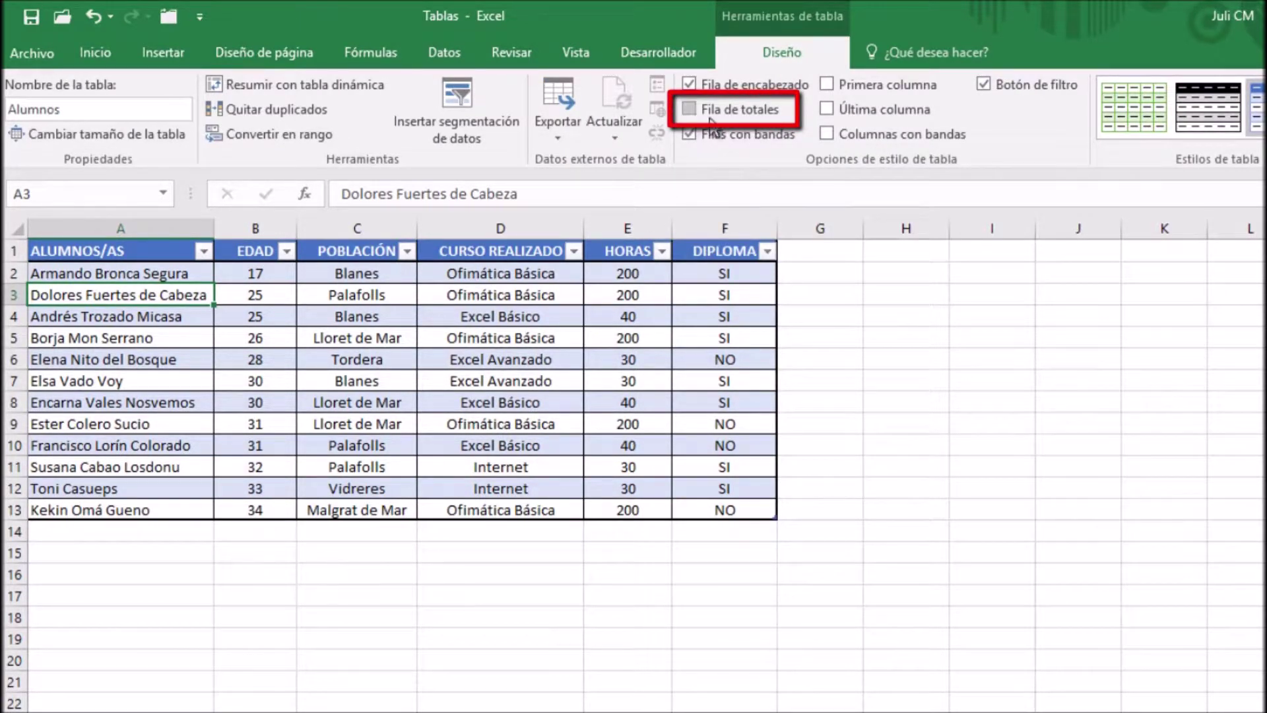
left_click(688, 109)
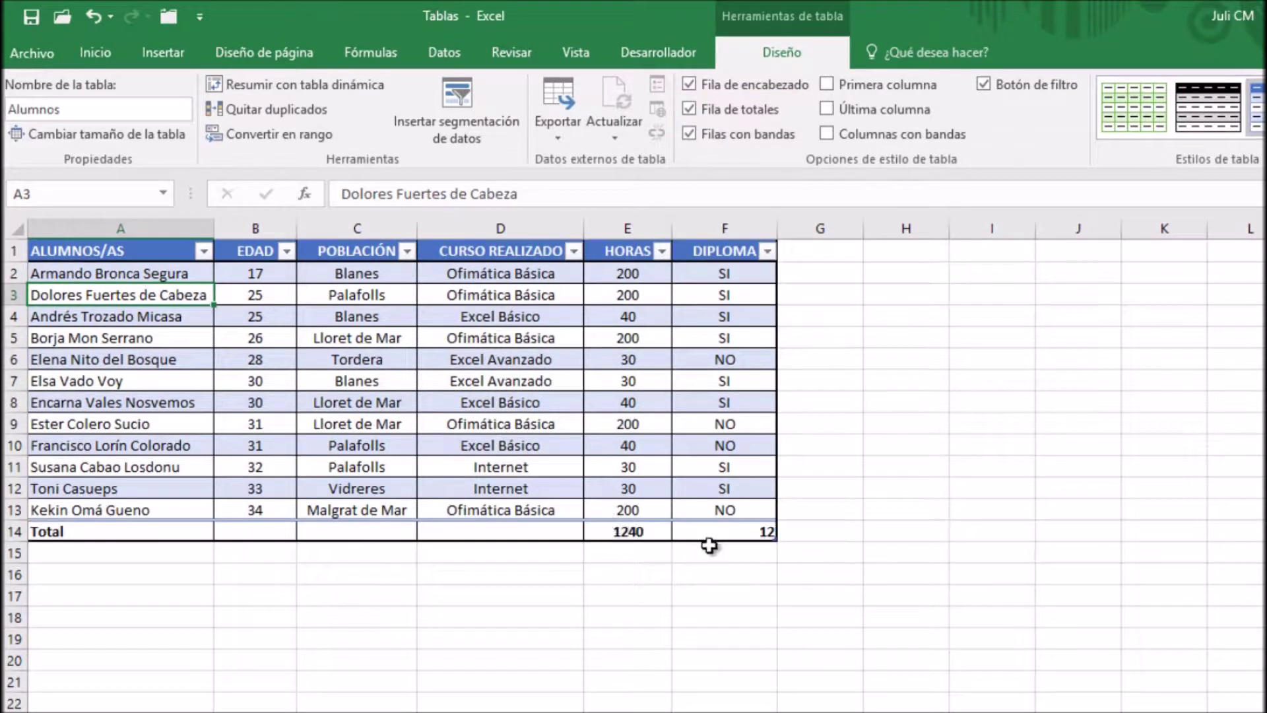
Step: Remove the HORAS column's total by setting its total-row function to Ninguno
left_click(732, 532)
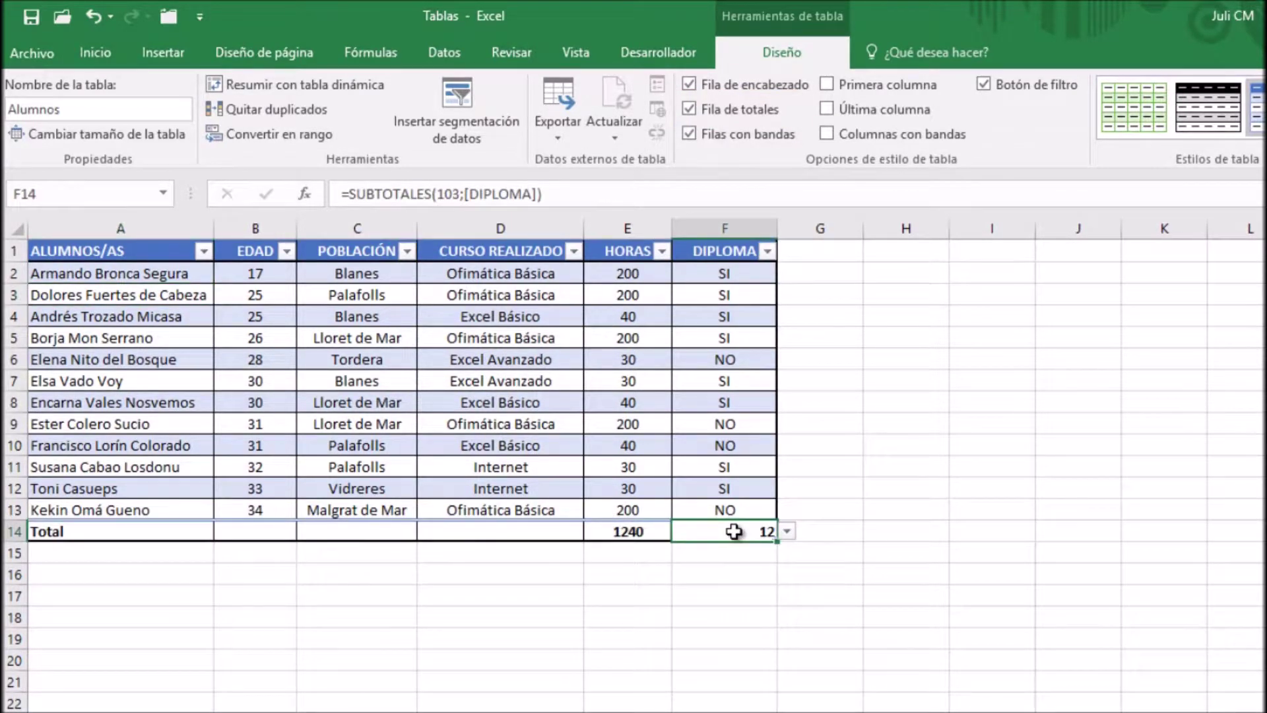
left_click(653, 533)
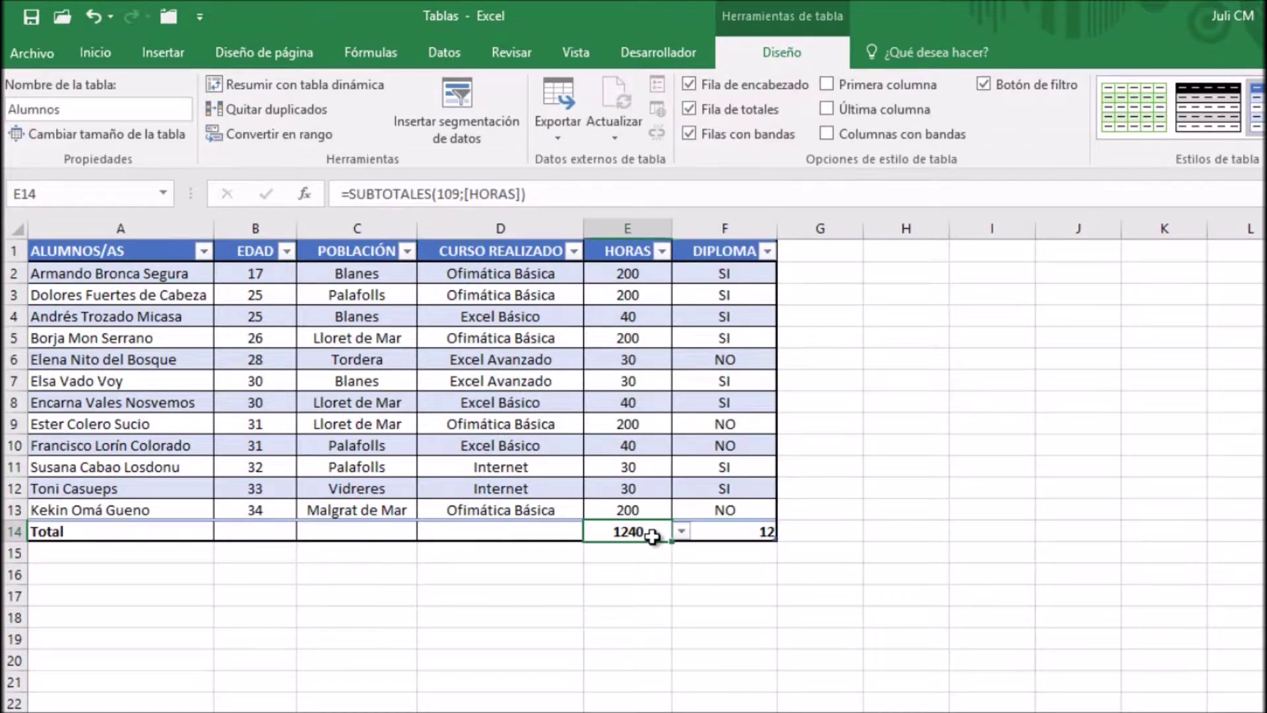
left_click(680, 532)
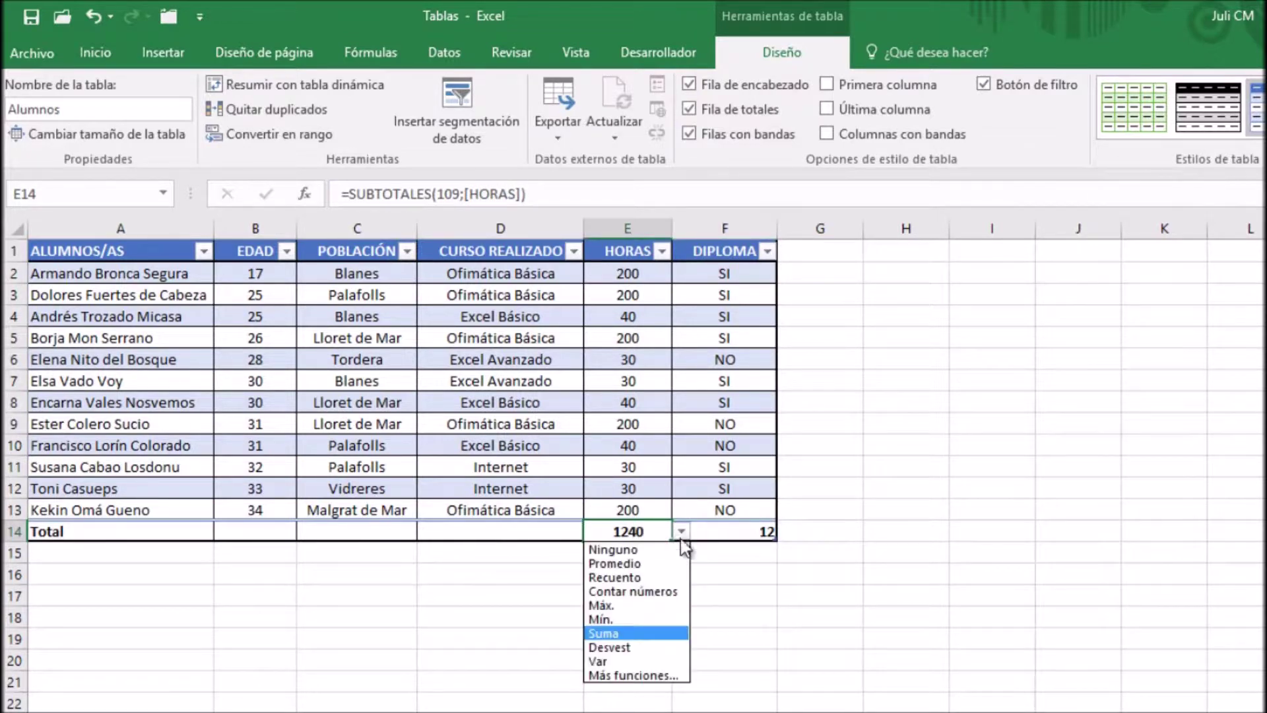
left_click(659, 549)
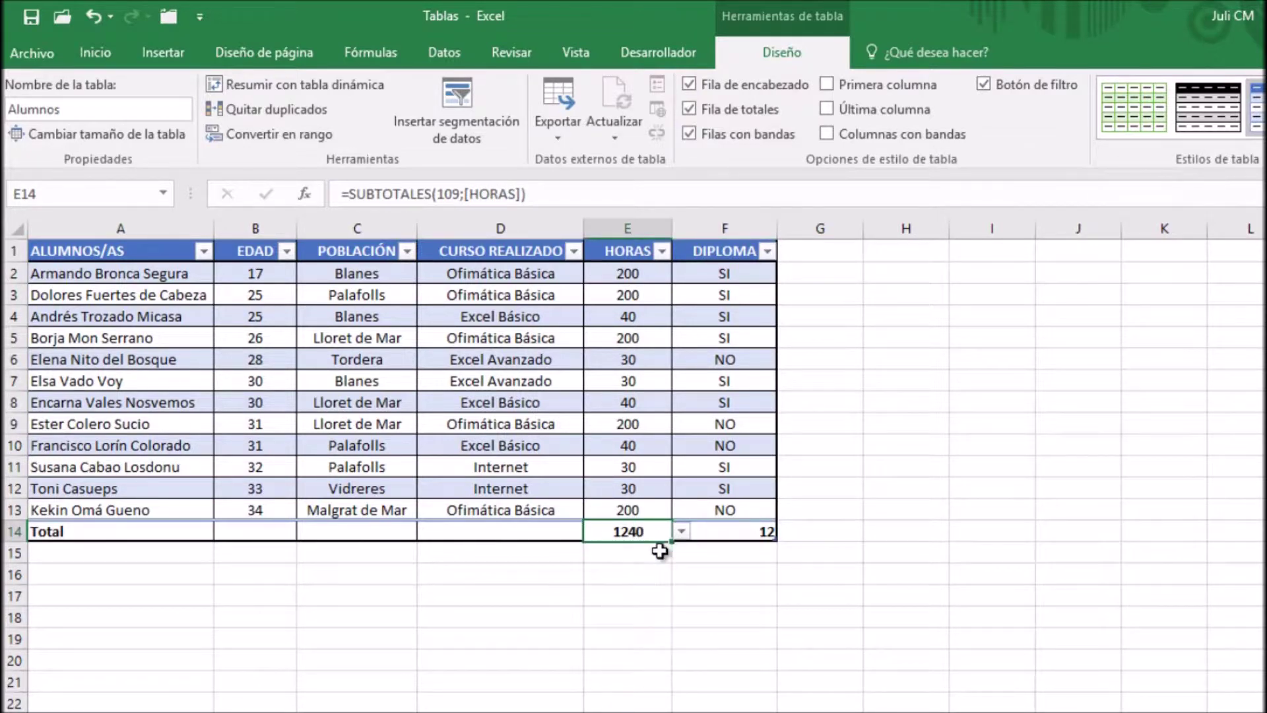
Step: Filter the DIPLOMA column to show only the SI rows with the total row active
left_click(717, 530)
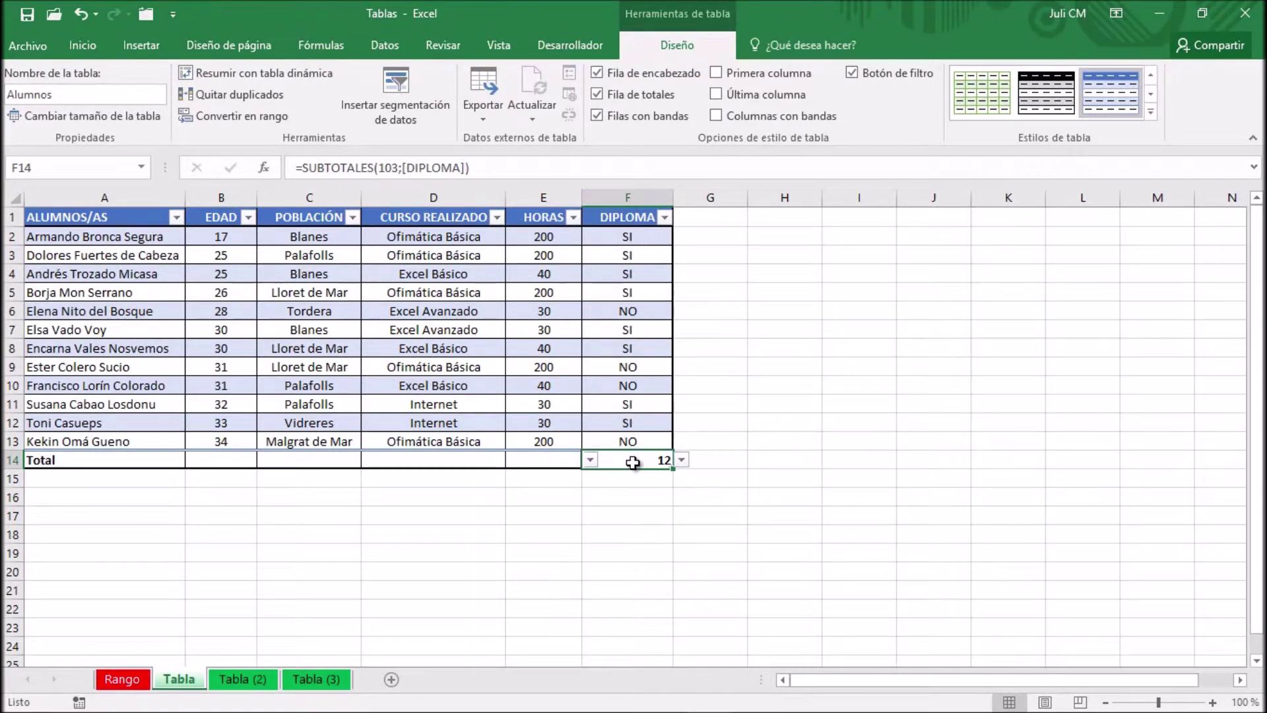
left_click(631, 219)
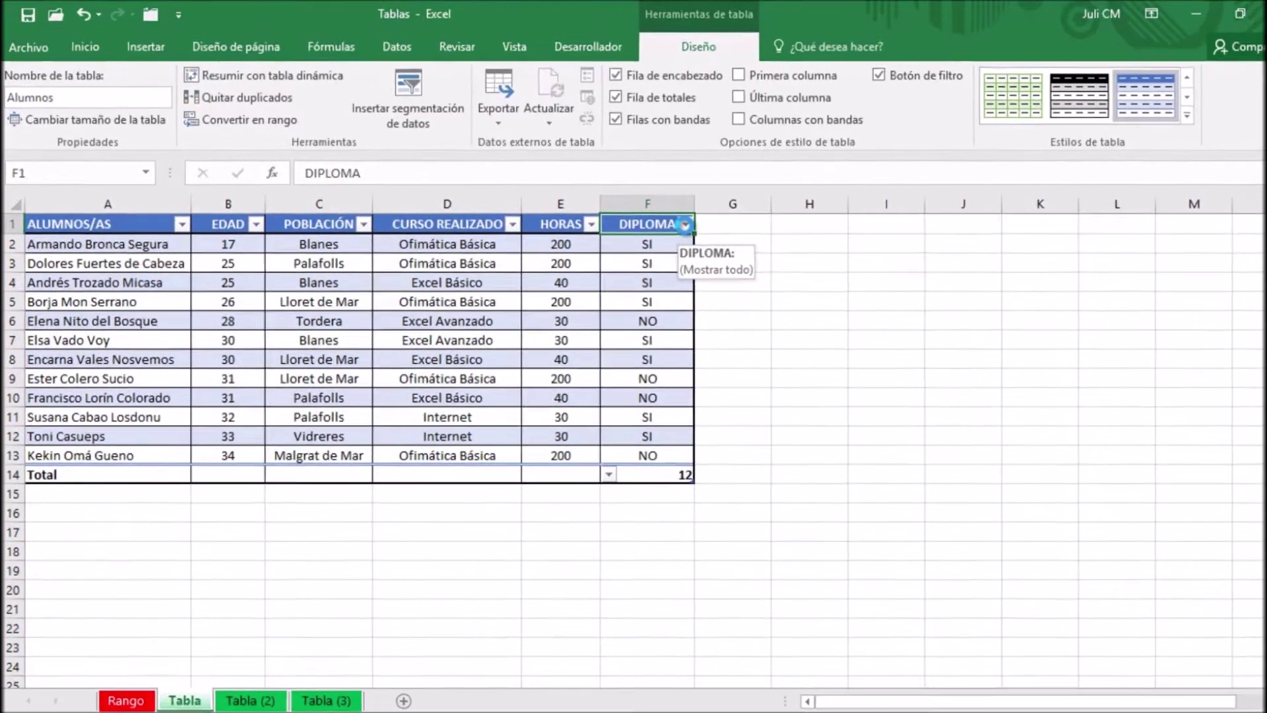
left_click(664, 217)
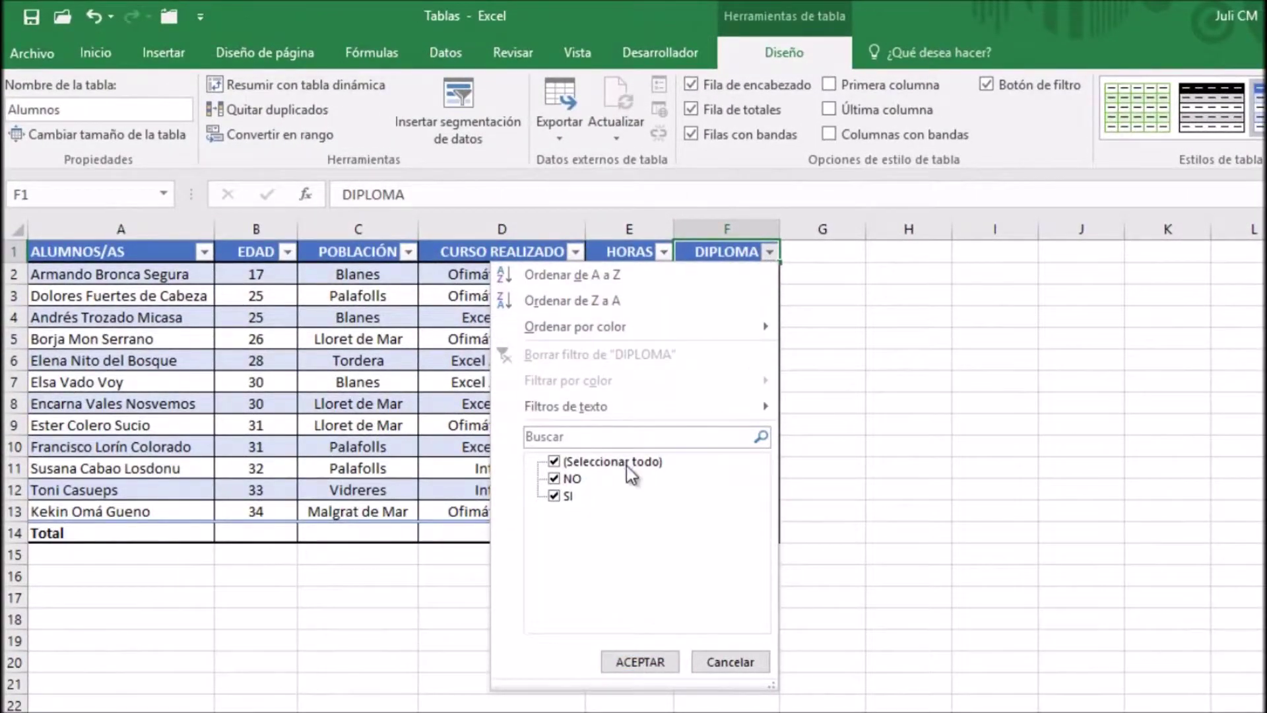
left_click(553, 460)
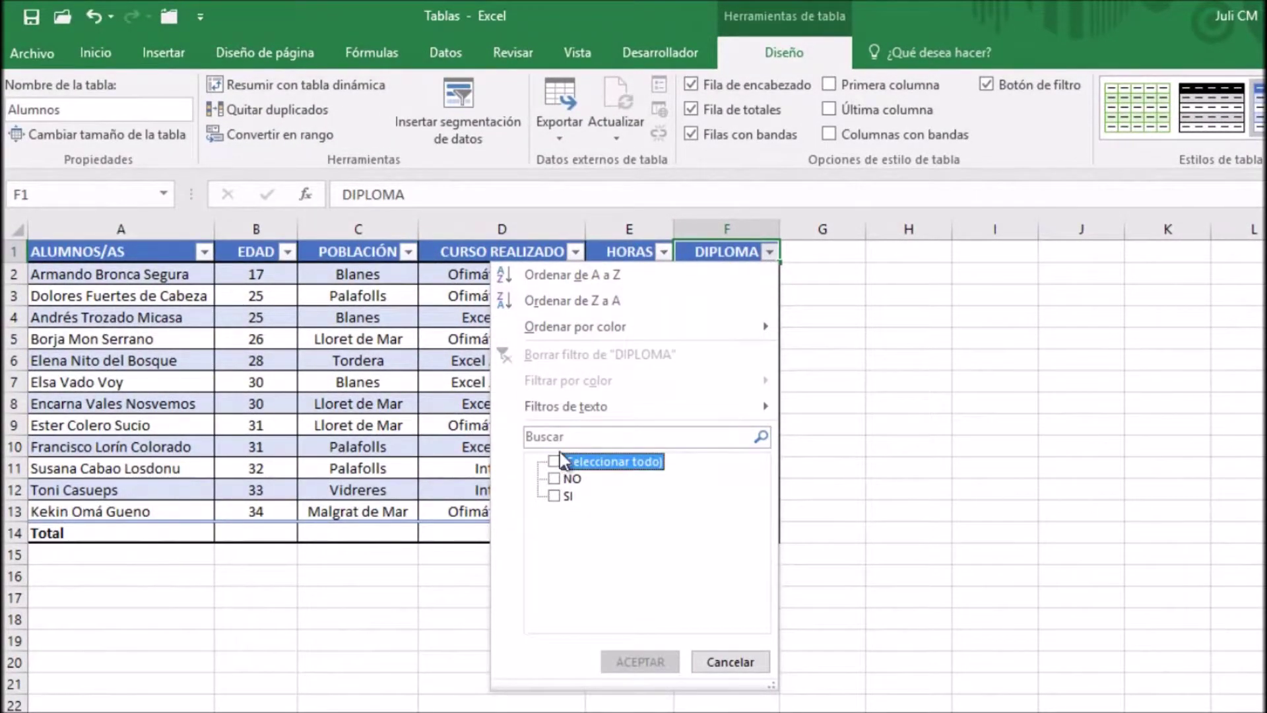
left_click(554, 495)
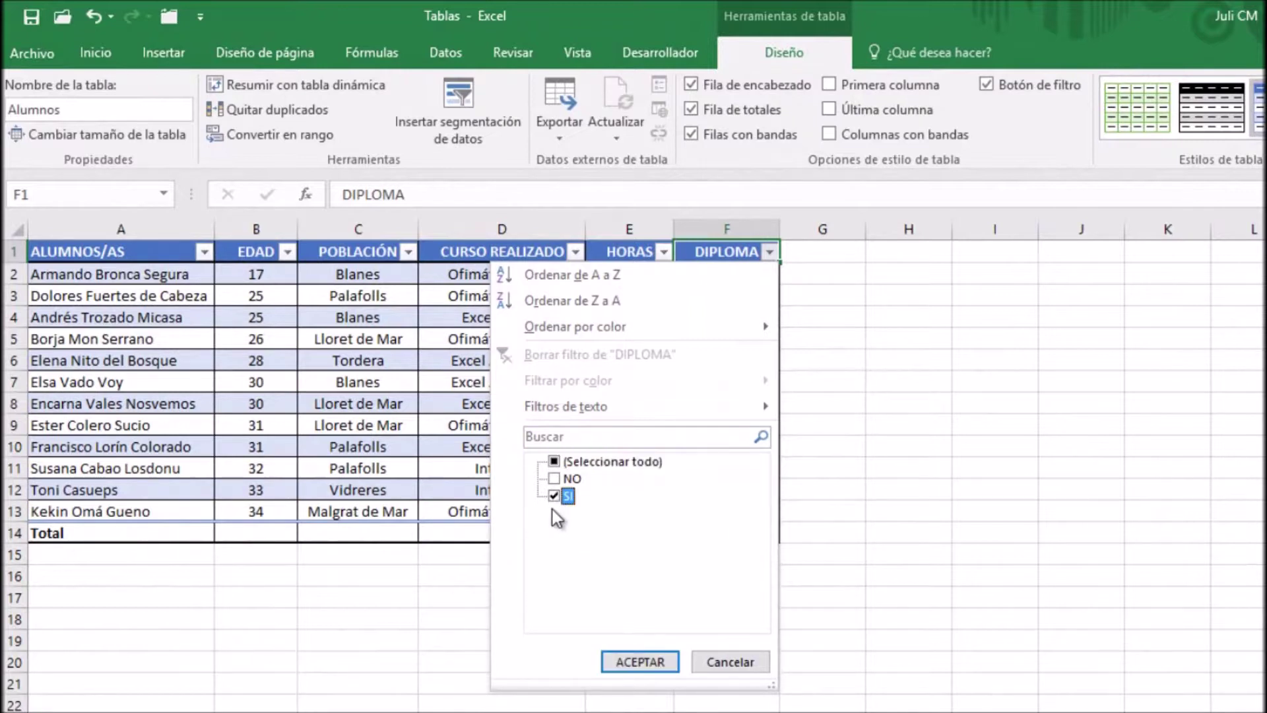
left_click(641, 661)
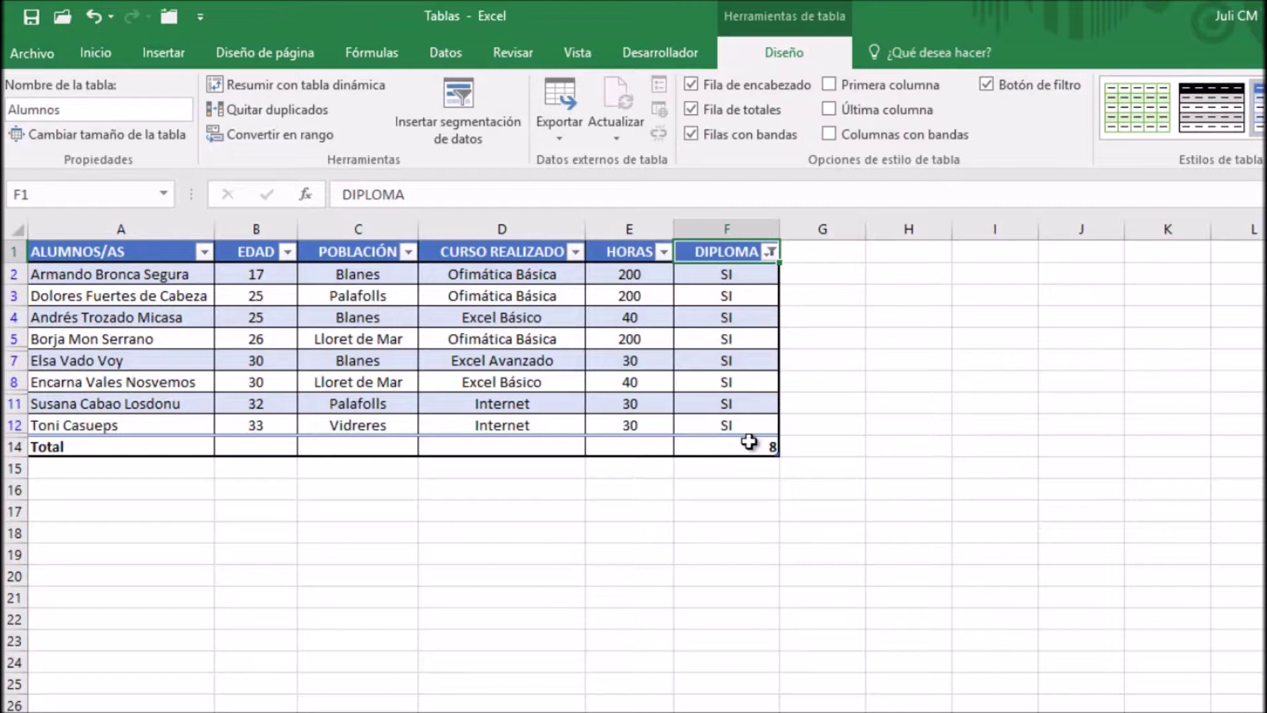
Step: Change the DIPLOMA column's filter to show only the NO rows
left_click(769, 252)
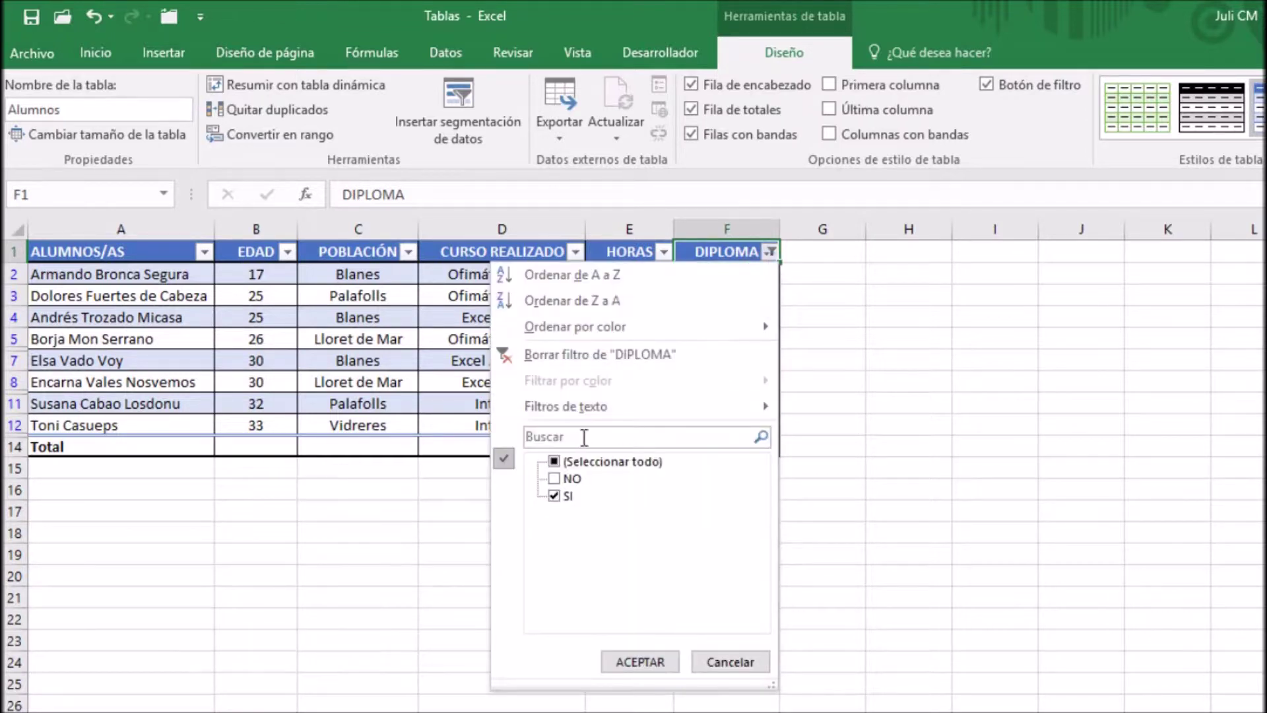
left_click(554, 461)
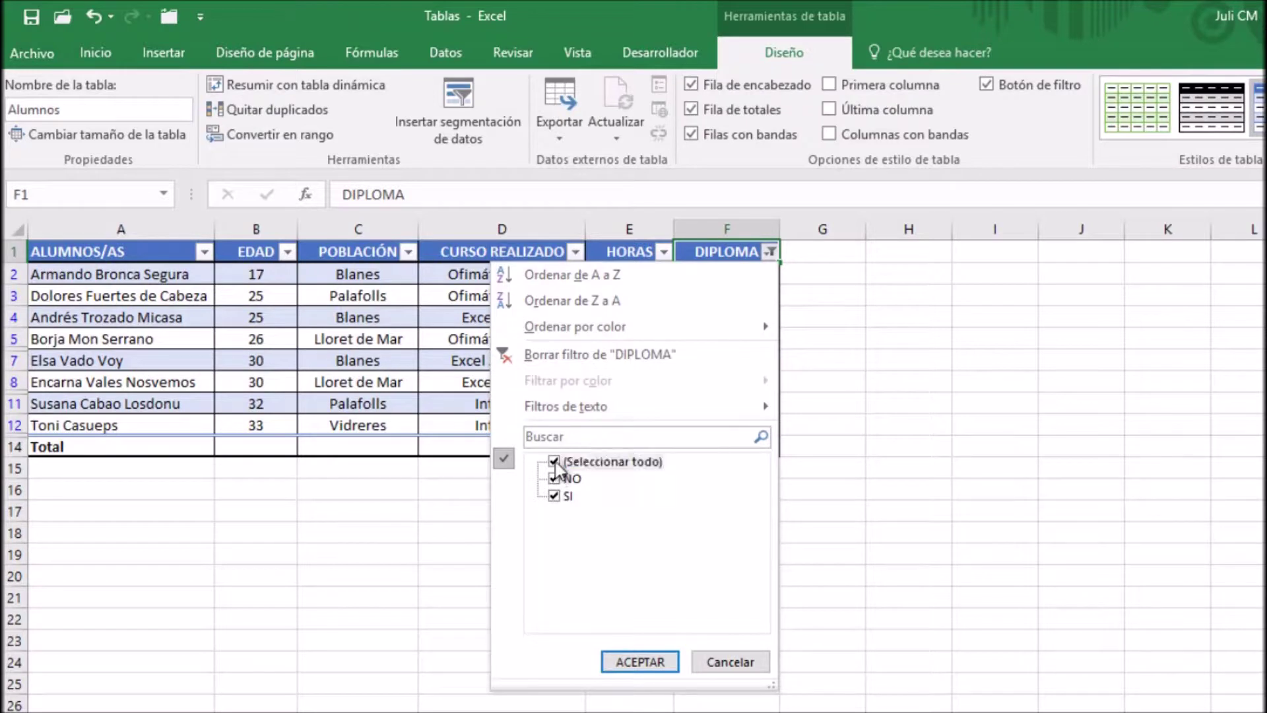
left_click(554, 462)
left_click(554, 478)
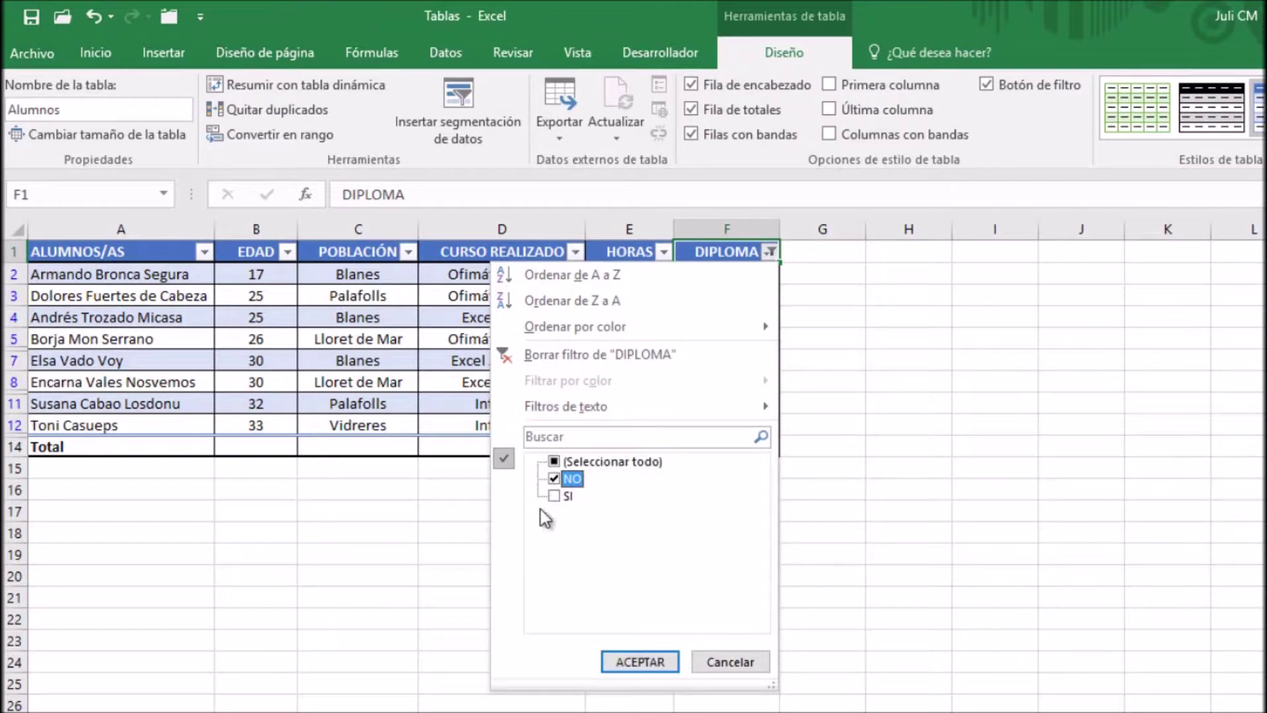
left_click(643, 661)
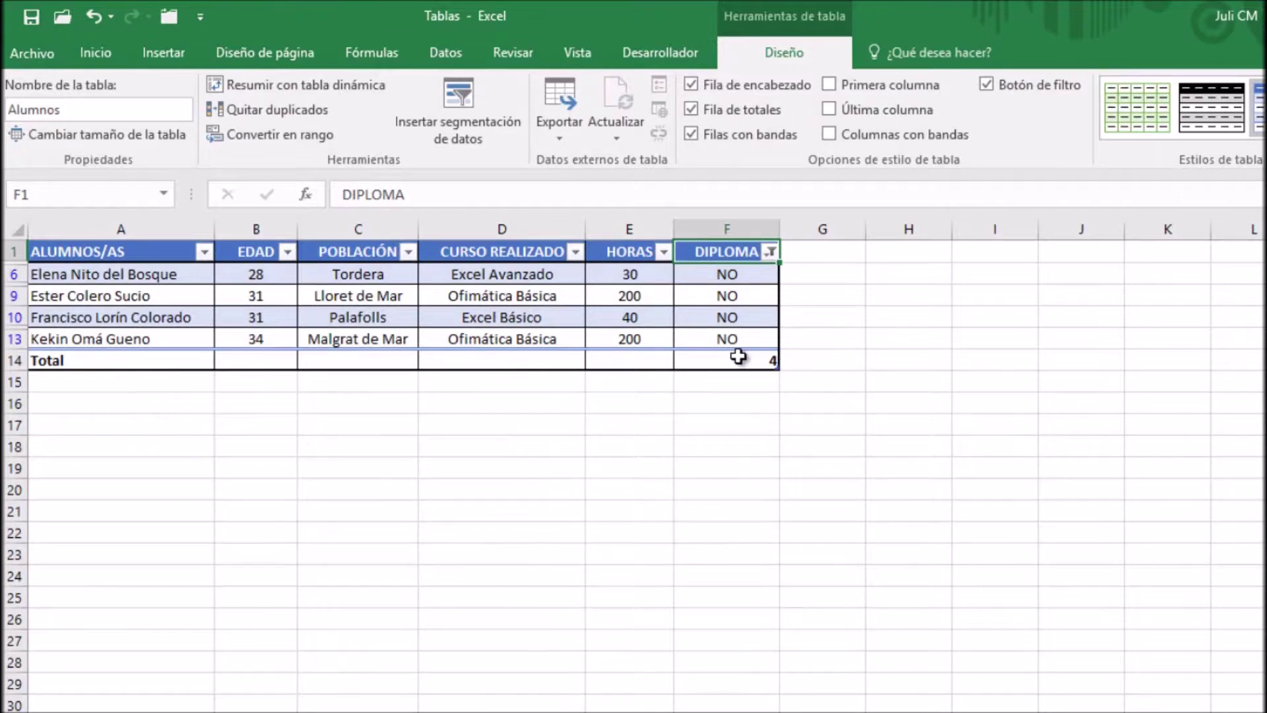
Step: Reselect all DIPLOMA values to show every row and check the column's total cell
left_click(770, 252)
left_click(555, 461)
left_click(632, 659)
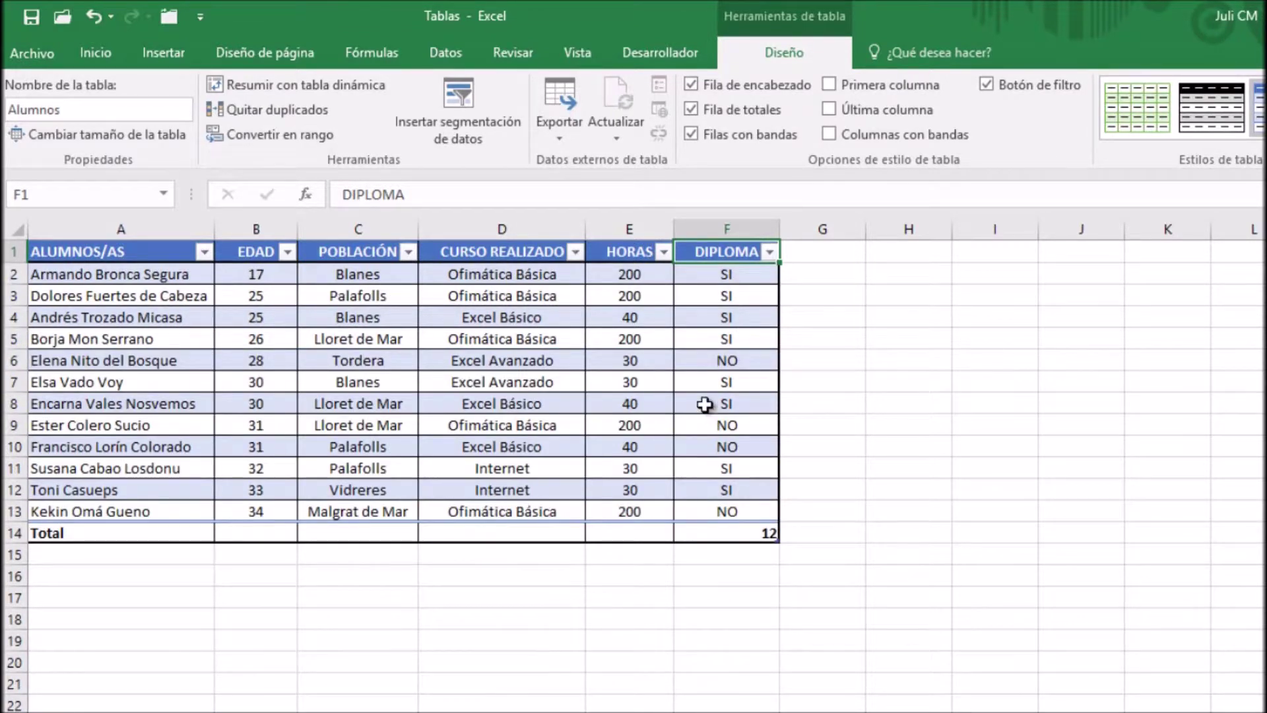
left_click(727, 533)
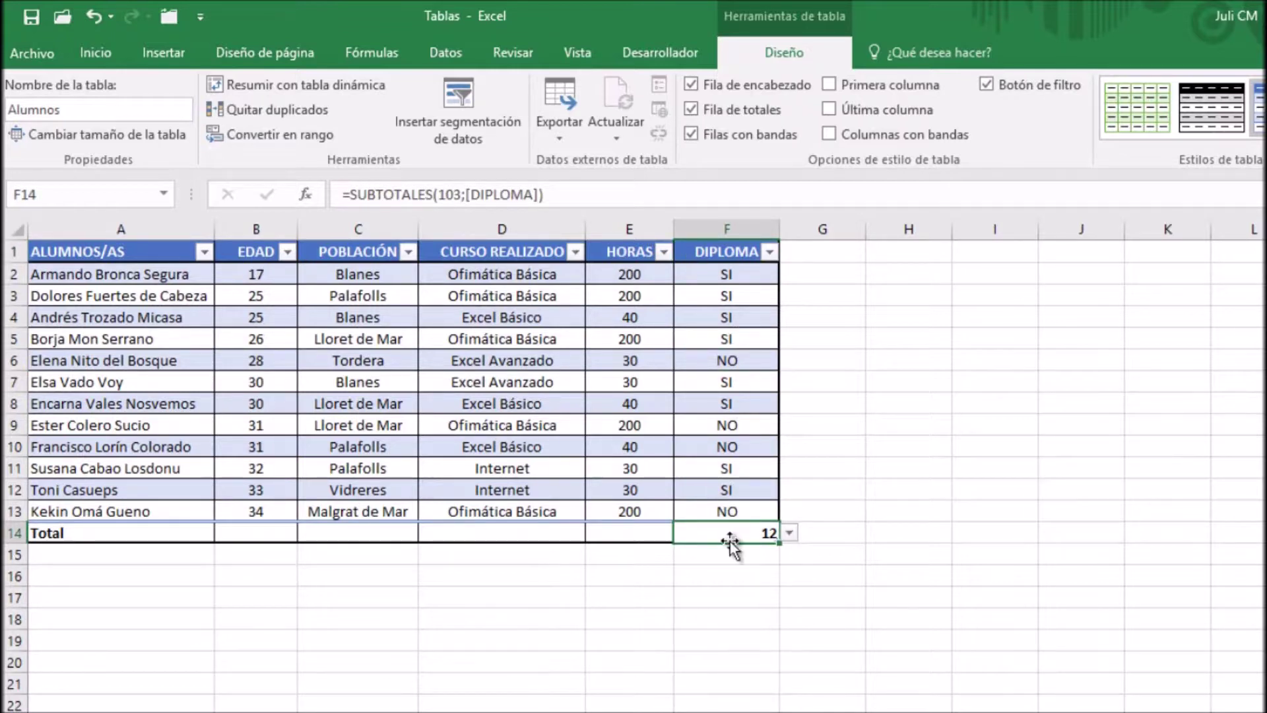
Step: Apply a Mayor que number filter of 30 to the EDAD column
left_click(273, 534)
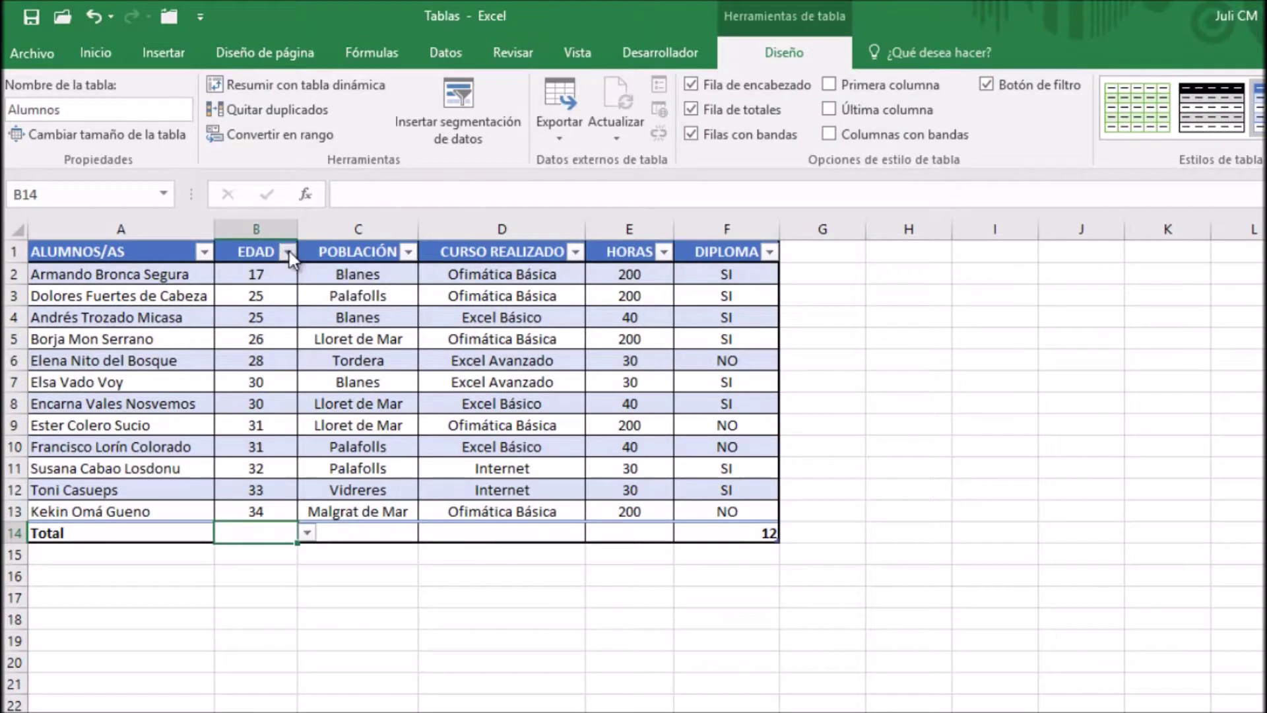
left_click(288, 252)
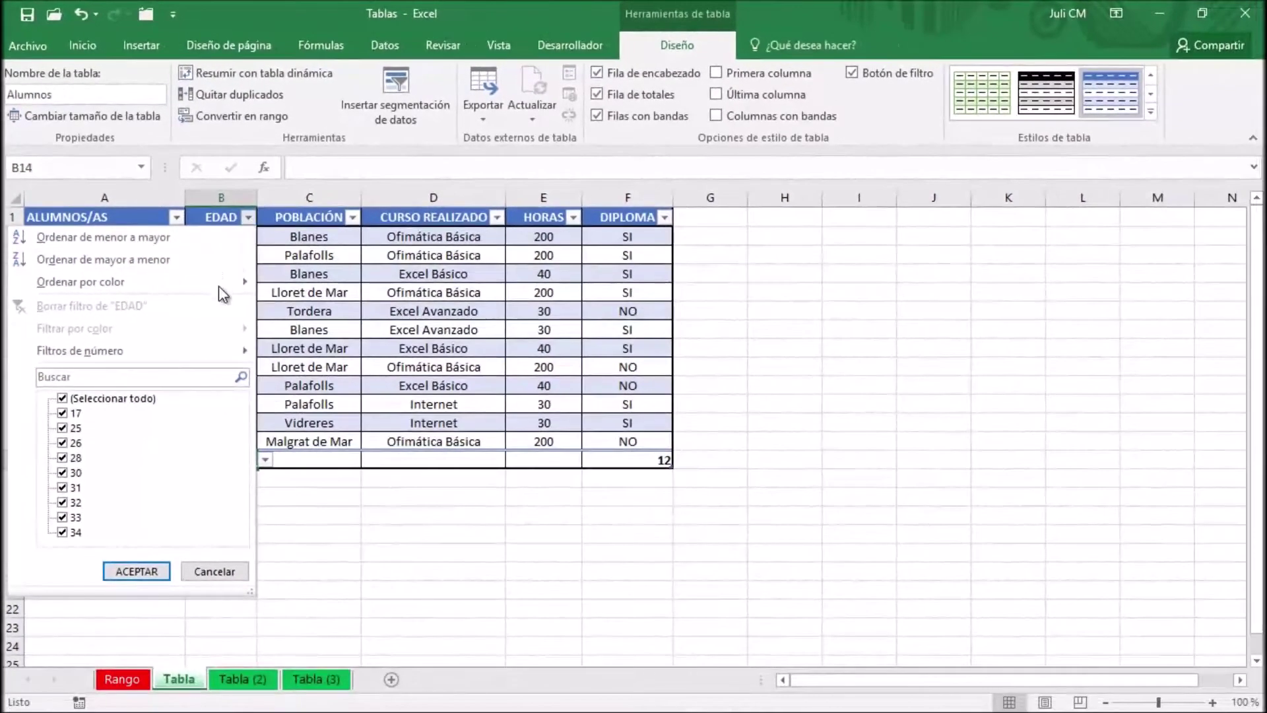
mouse_move(202, 355)
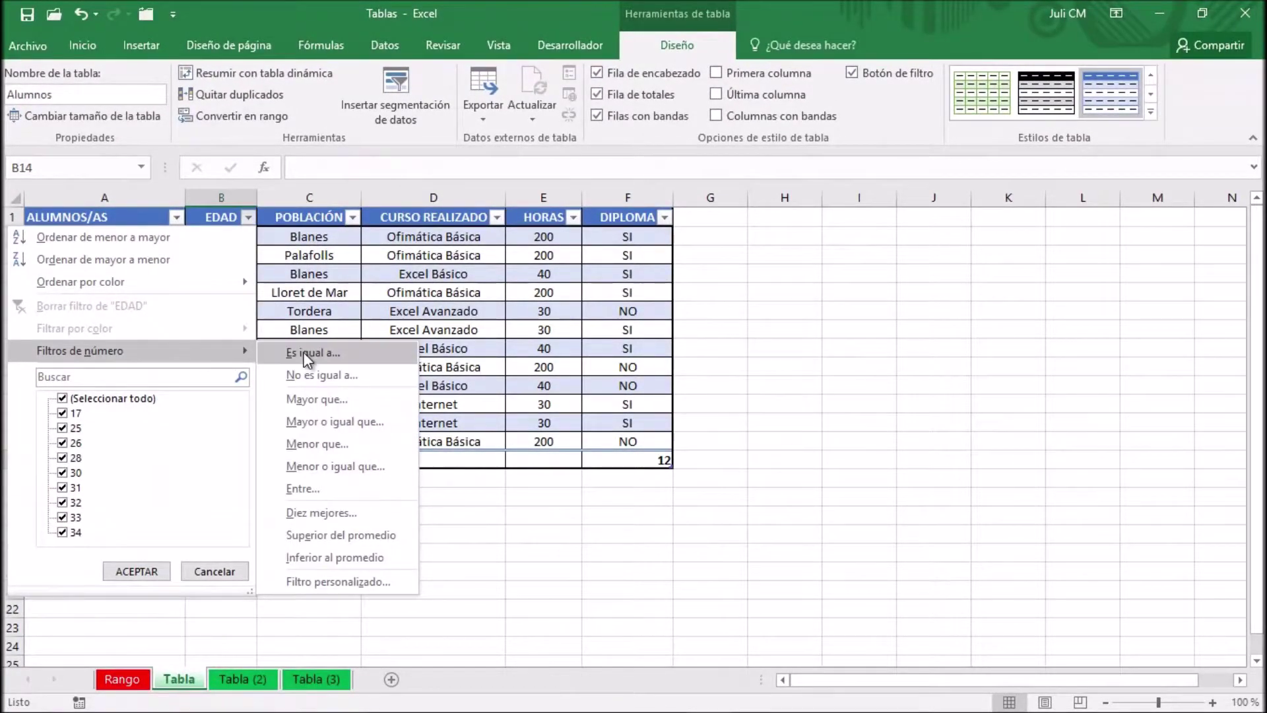
left_click(316, 398)
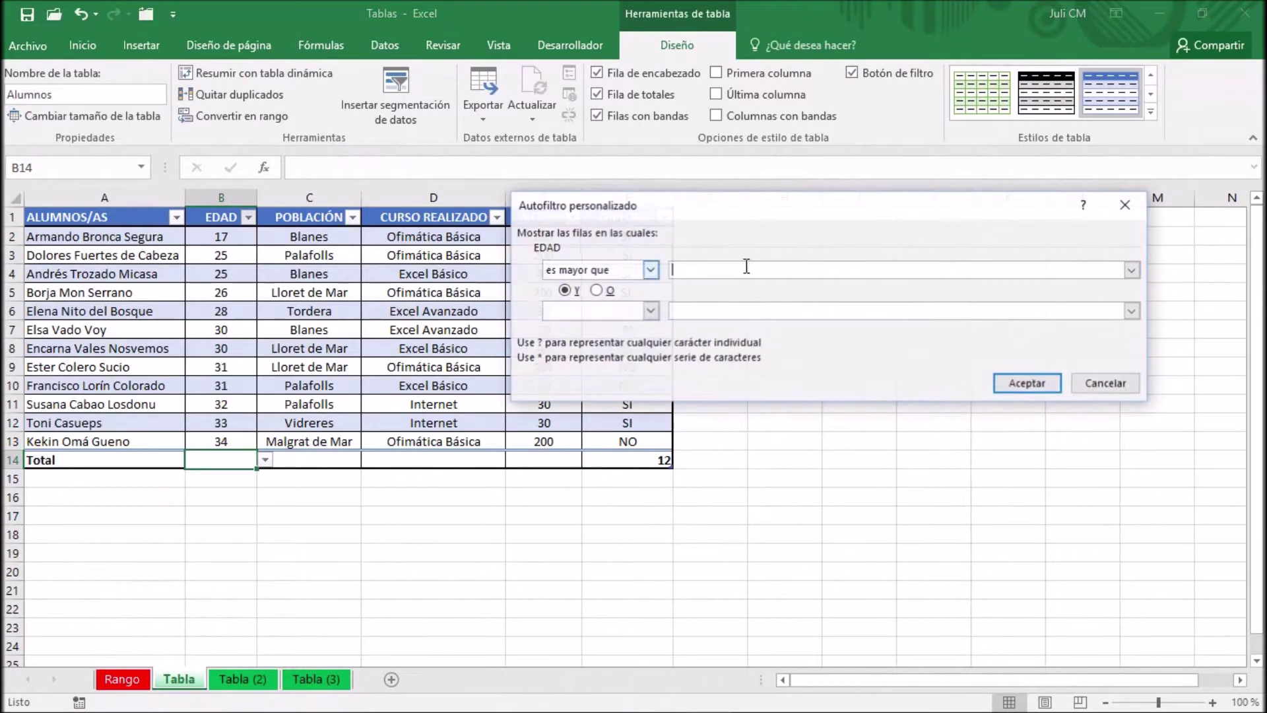
type("30")
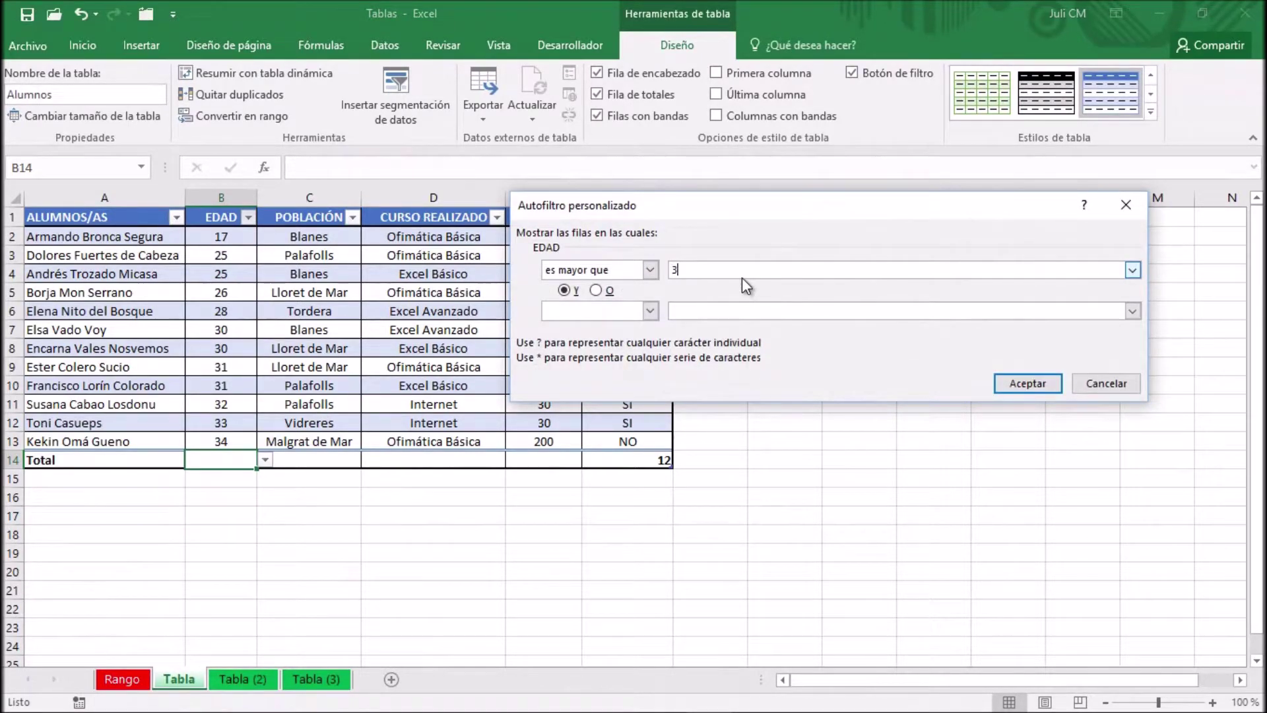
left_click(1037, 383)
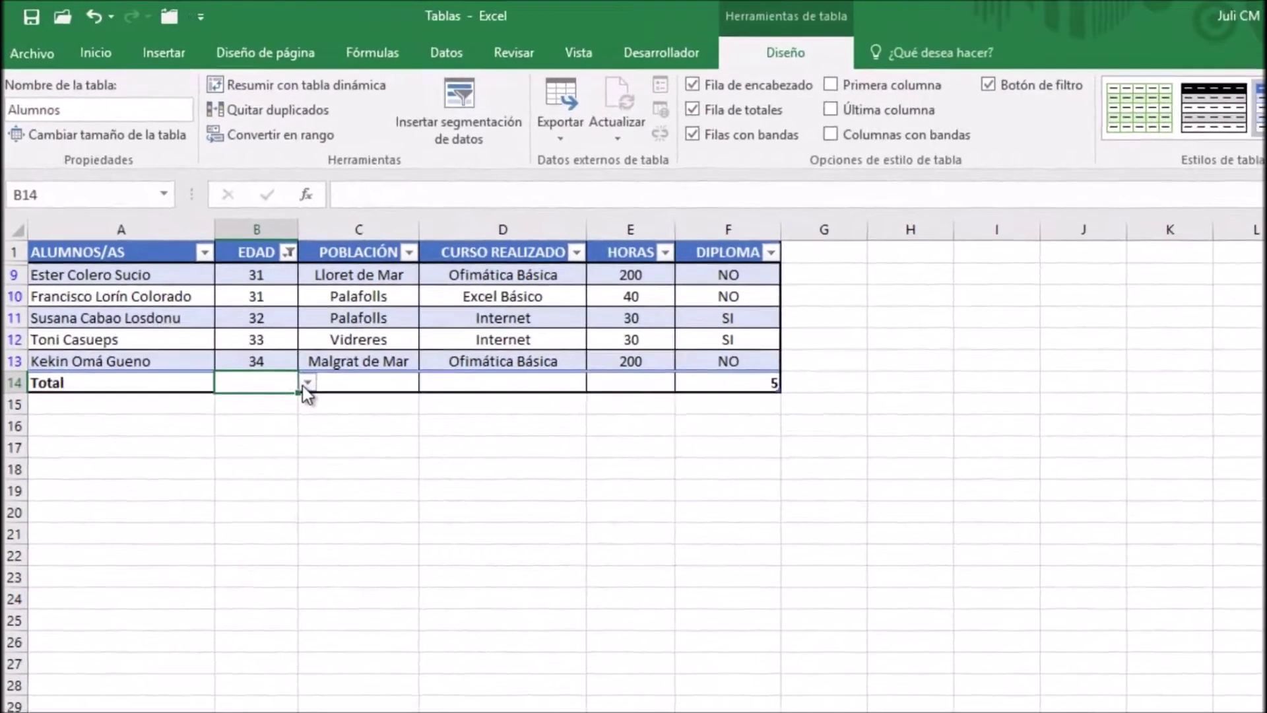
Step: Set the EDAD column's total-row function to Mín. and reselect all ages in its filter
left_click(265, 329)
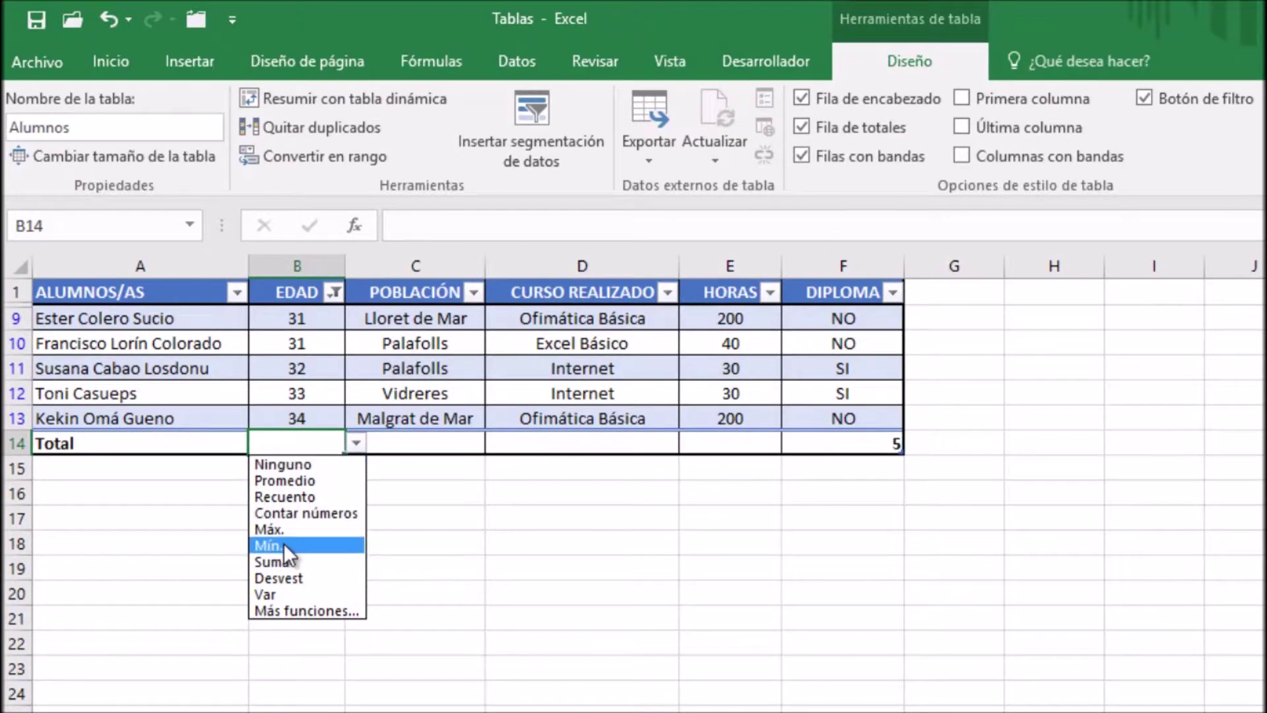
left_click(283, 545)
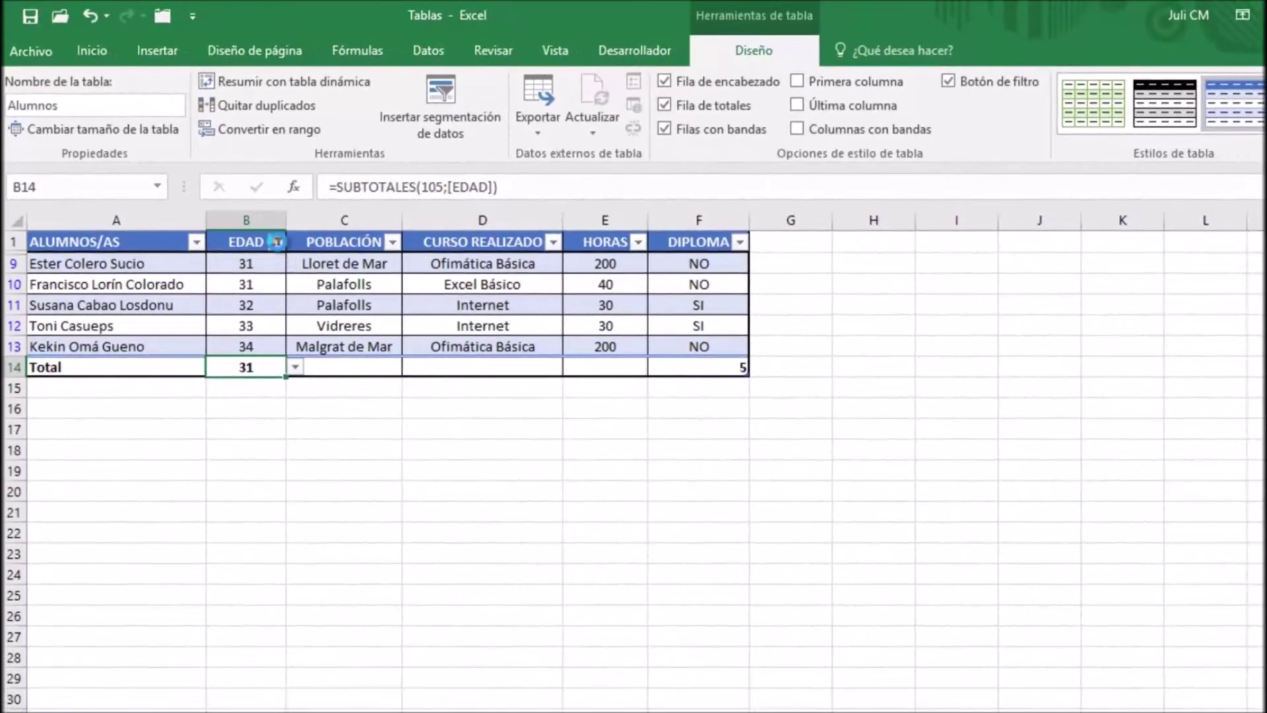
left_click(335, 293)
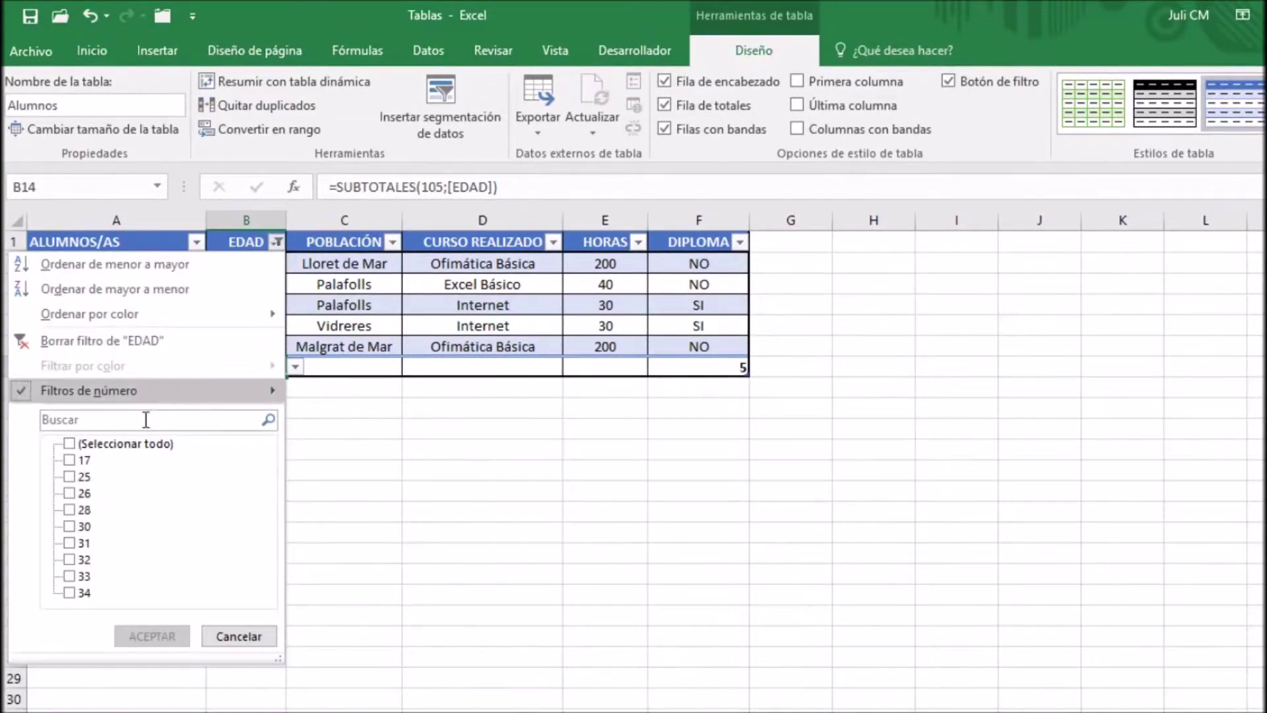
left_click(70, 443)
left_click(159, 635)
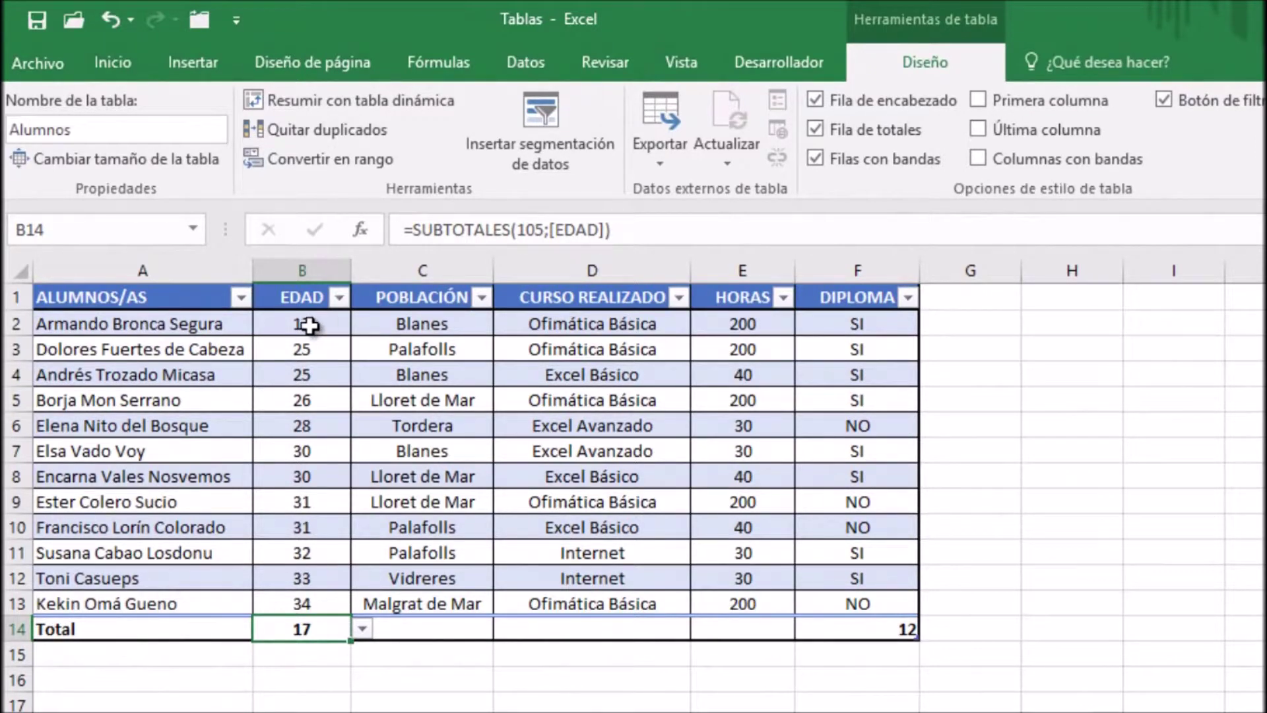
Step: Inspect the total-row formulas of the EDAD and DIPLOMA columns
left_click(206, 318)
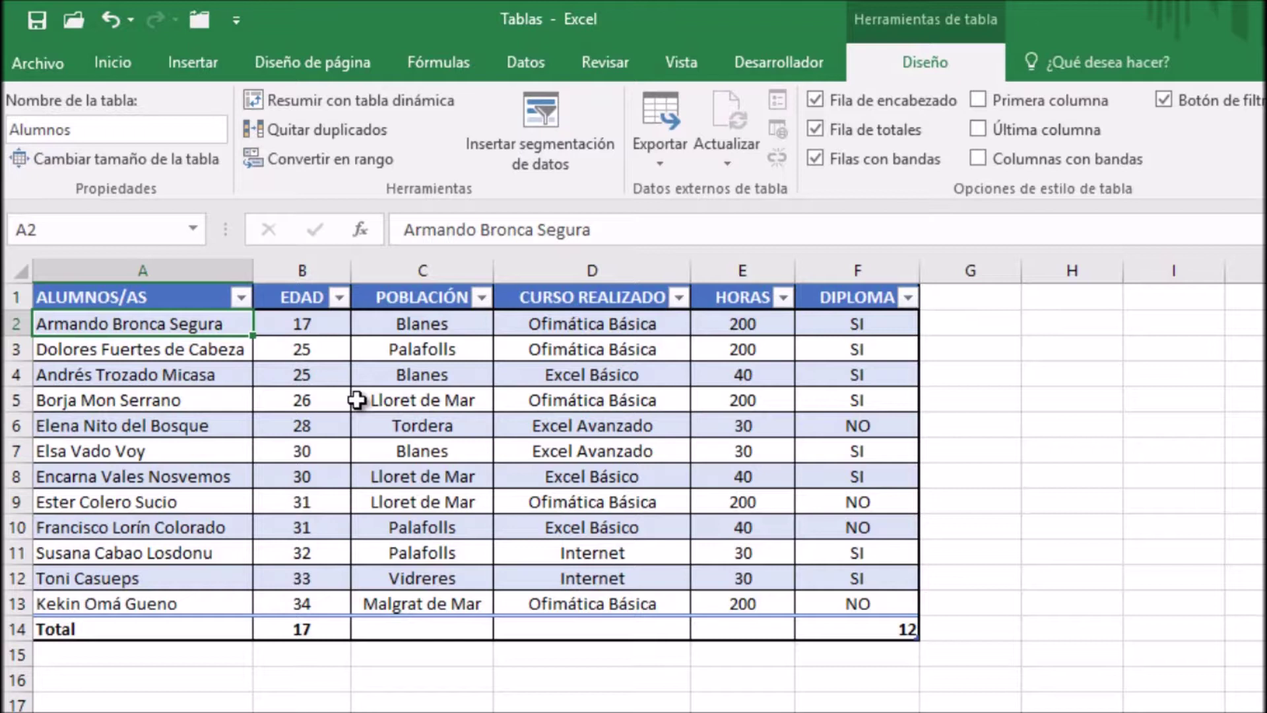
left_click(297, 628)
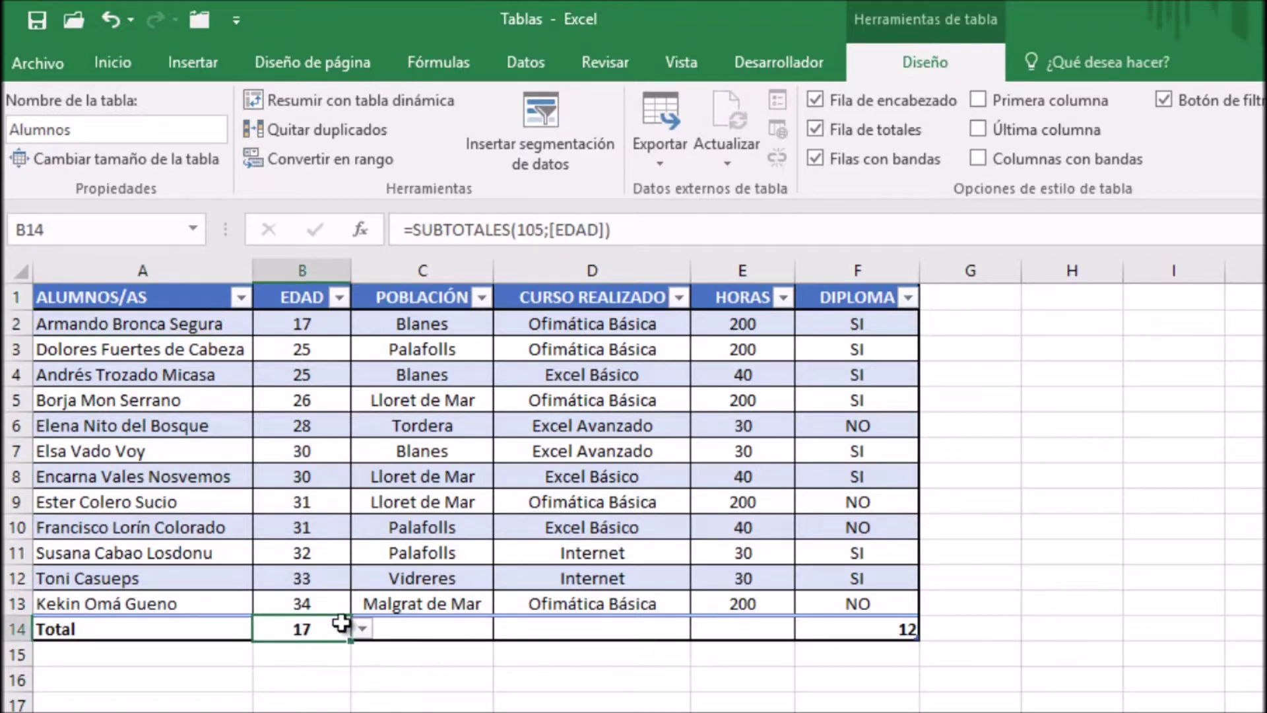
left_click(852, 630)
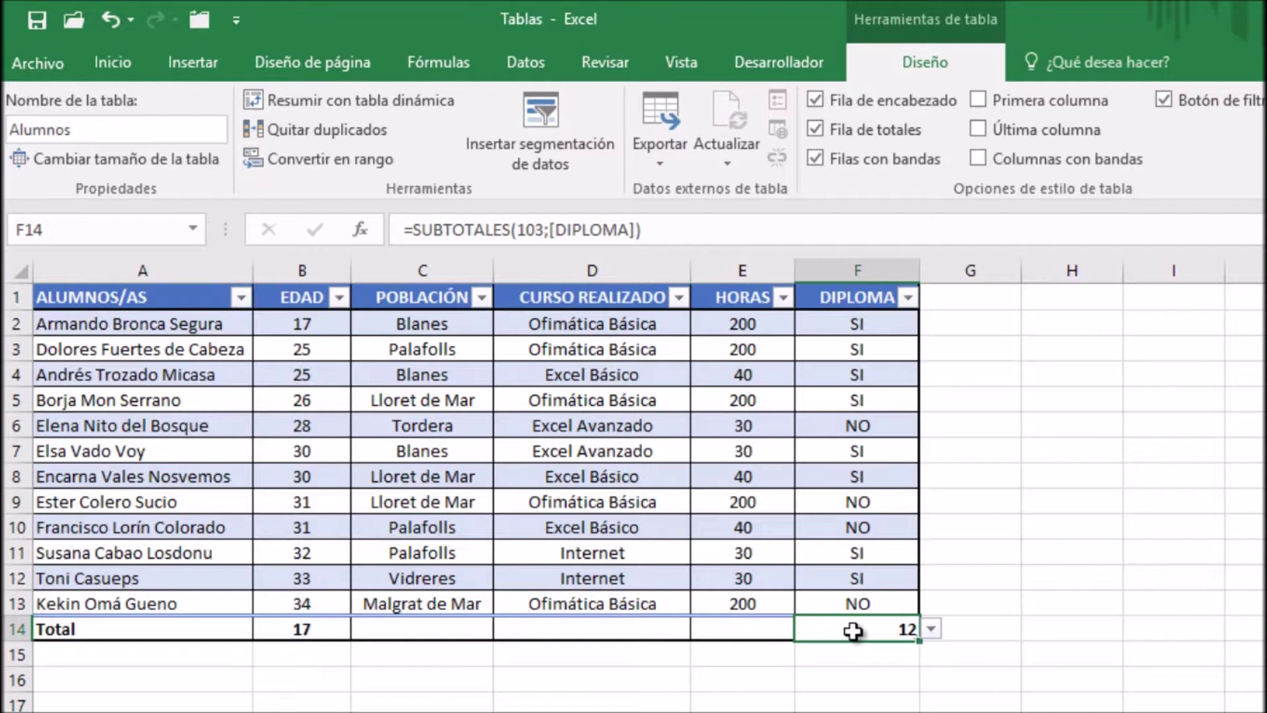
Step: Look over the town entries in the first rows of the POBLACIÓN column
left_click(213, 321)
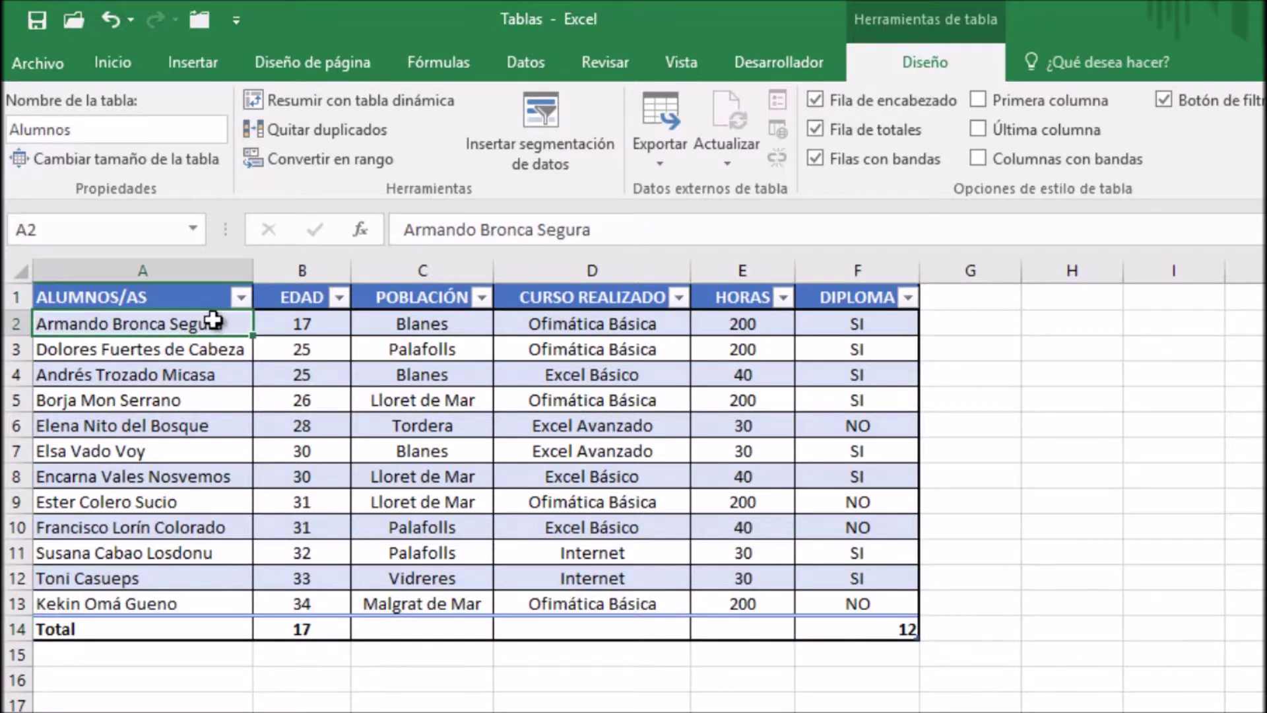
left_click(465, 328)
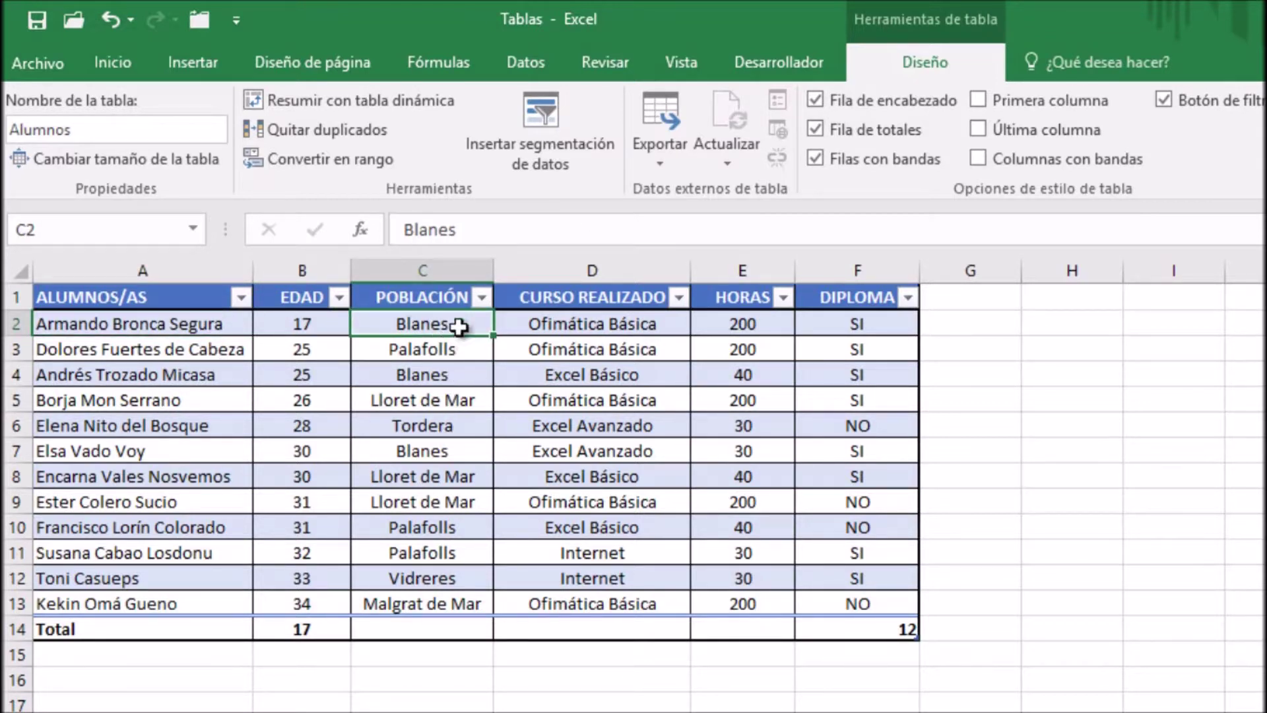
left_click(462, 348)
left_click(460, 379)
left_click(458, 402)
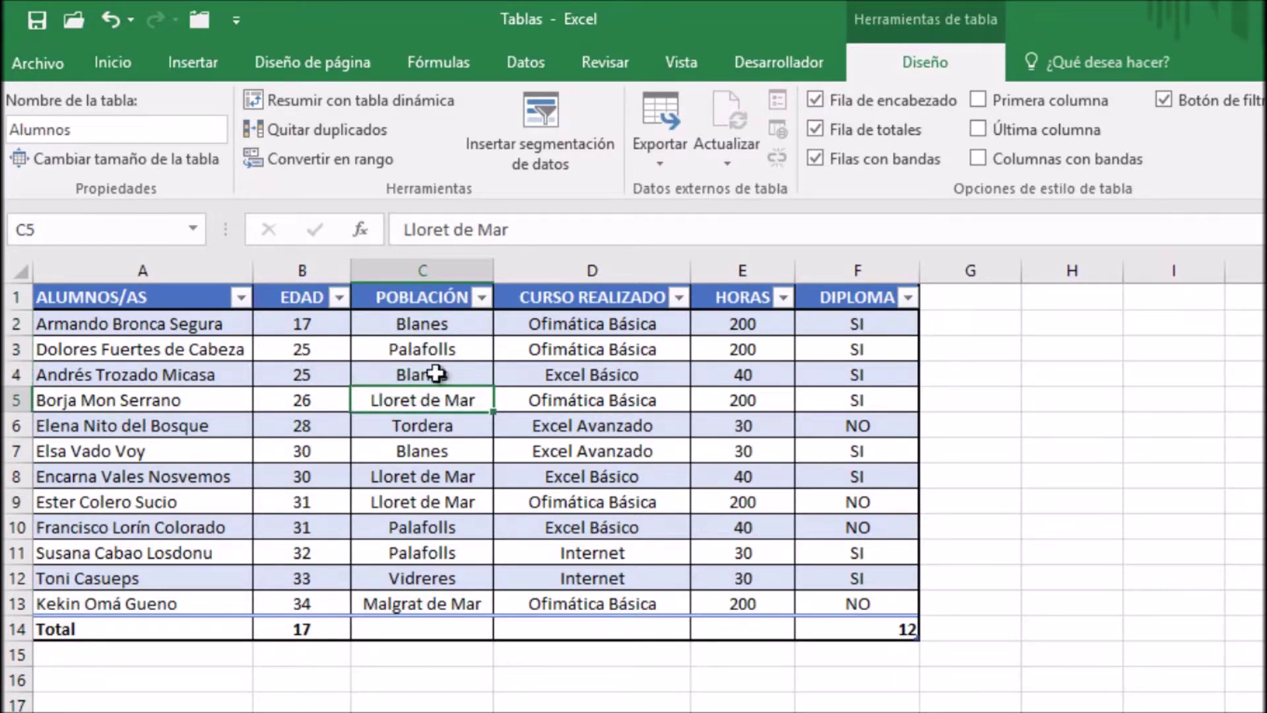
Step: Change the first POBLACIÓN entry, cell C2, to the misspelled town name Balnes
left_click(448, 323)
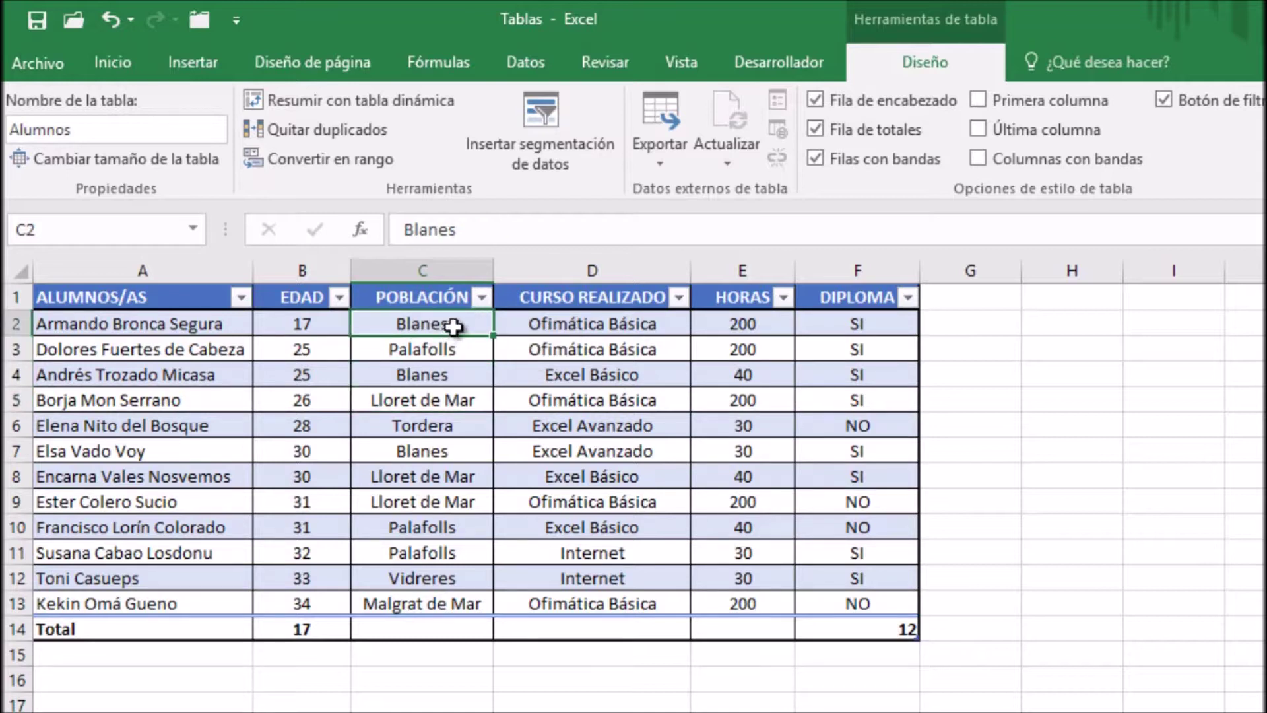
double_click(428, 321)
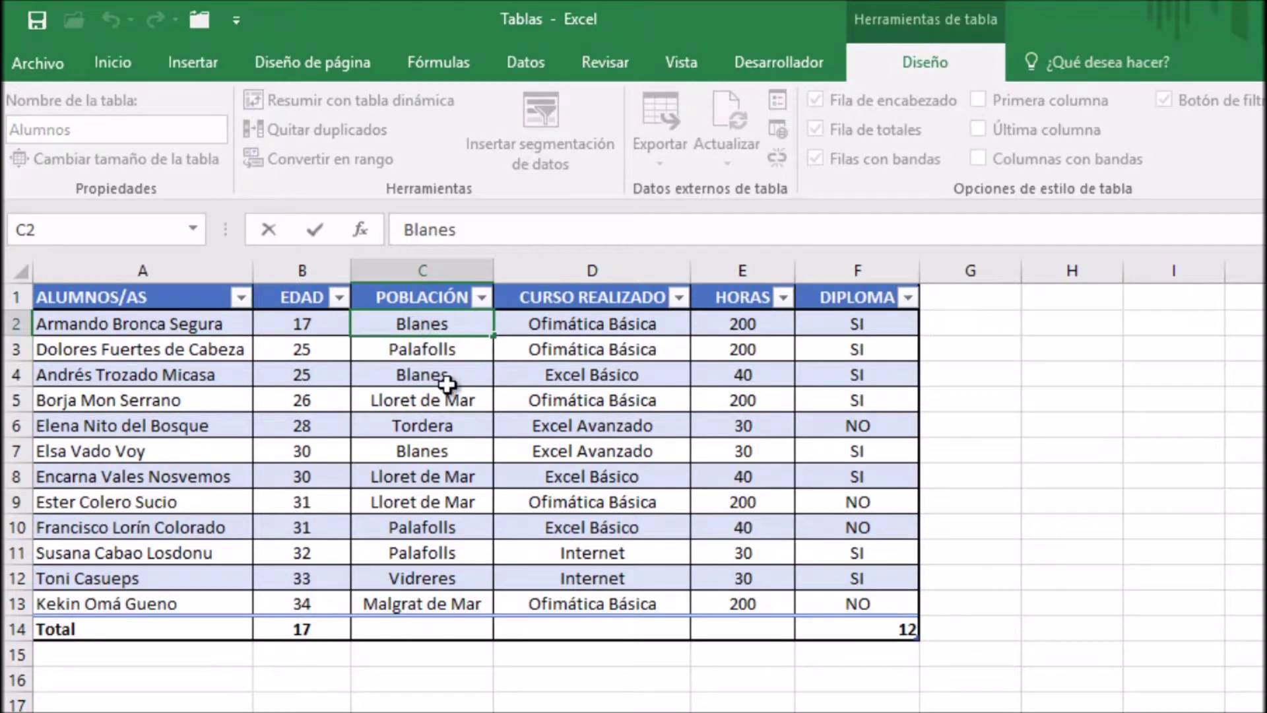
key("BackSpace")
key("BackSpace")
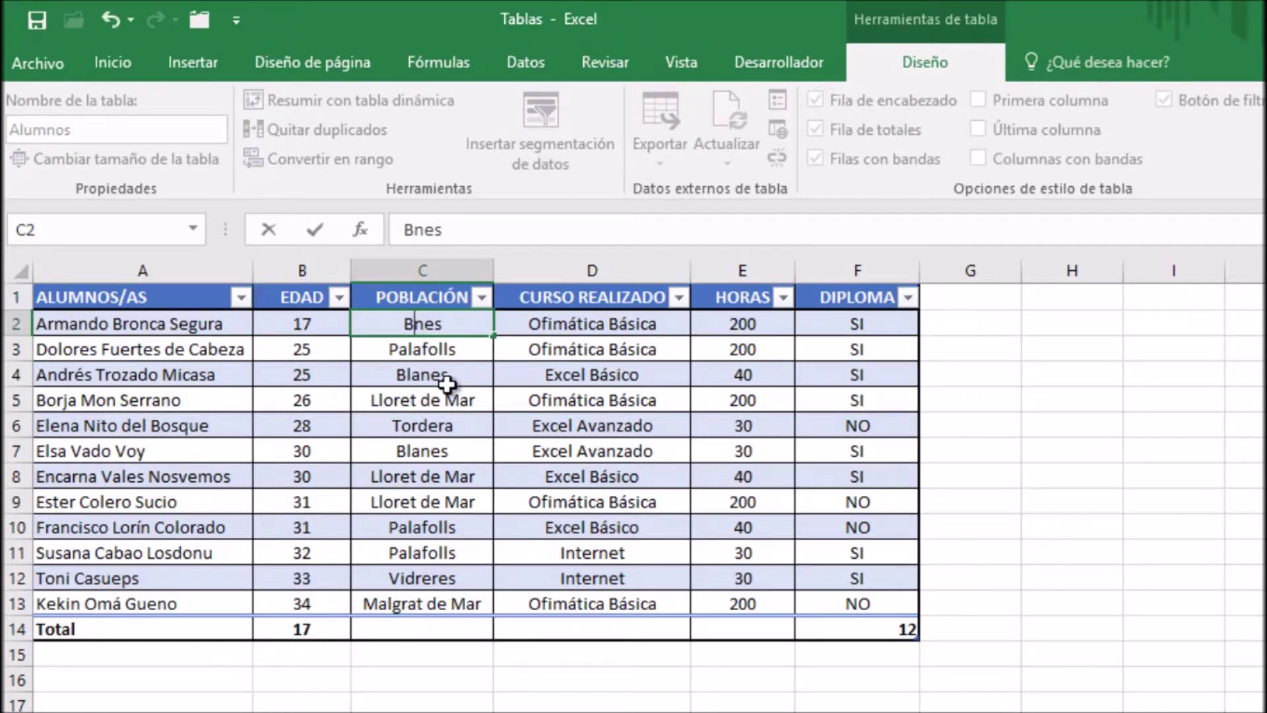
type("al")
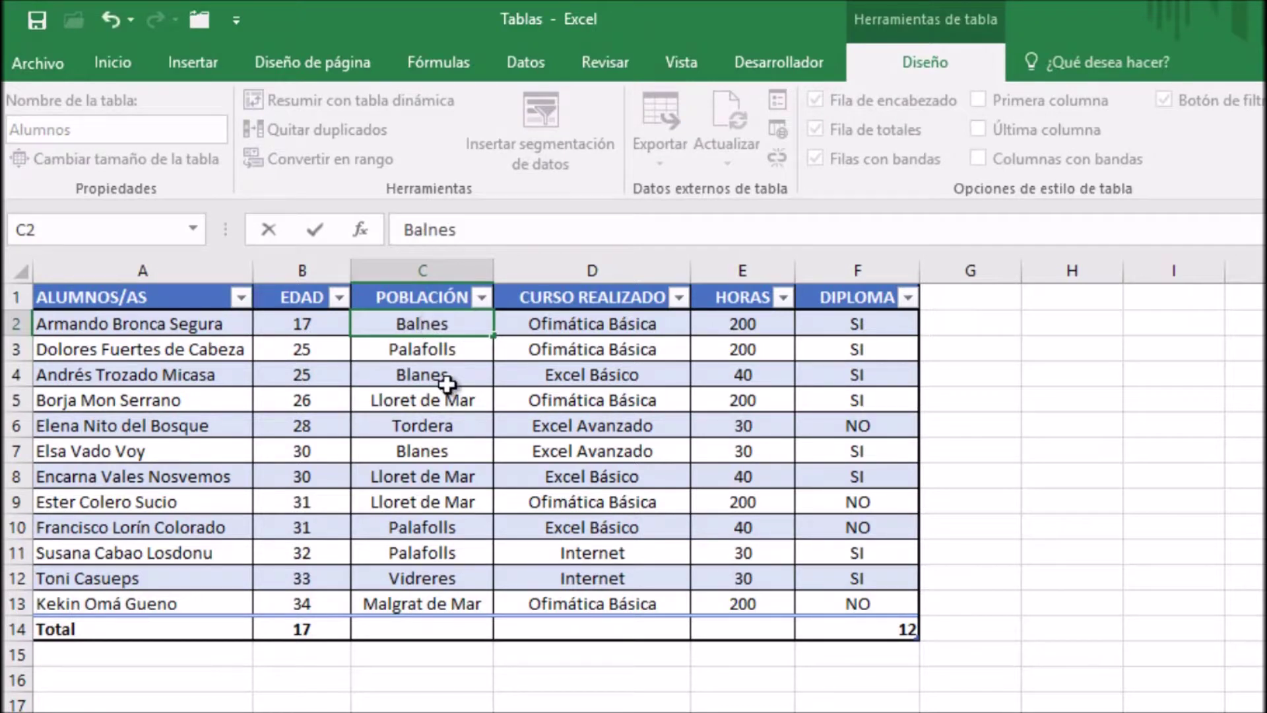
left_click(448, 384)
left_click(443, 325)
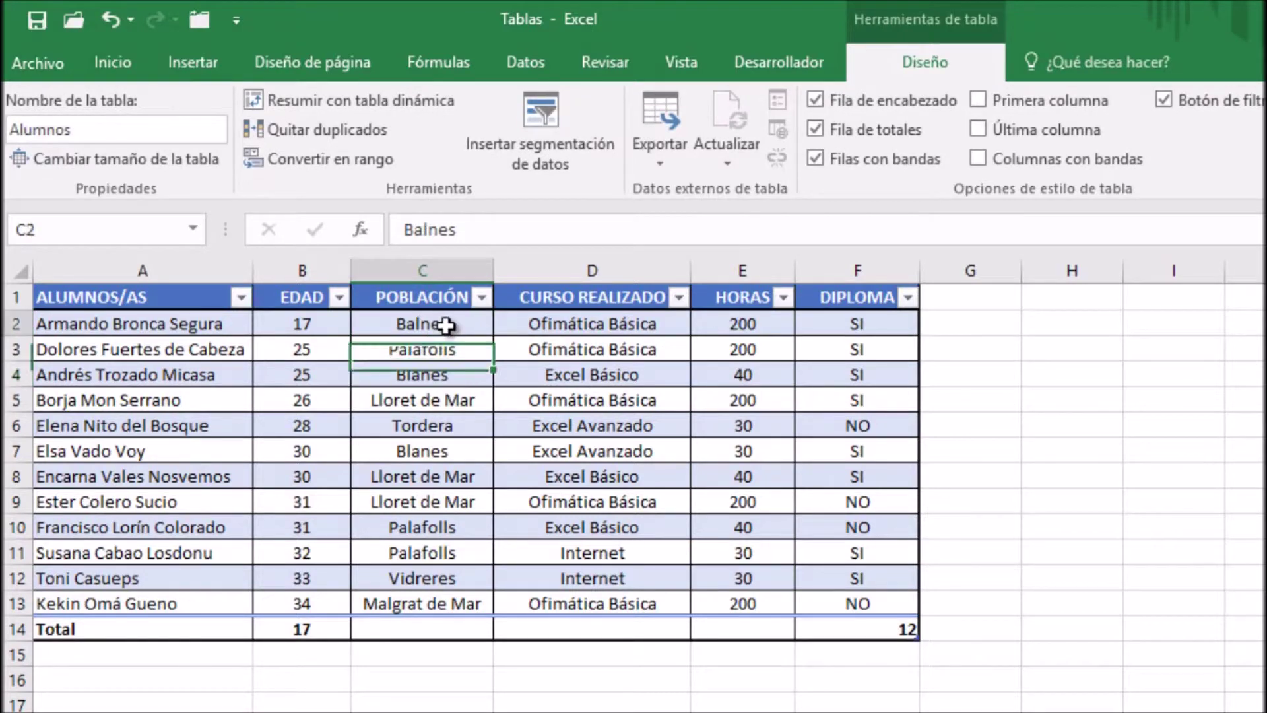
Step: Examine the POBLACIÓN filter values by marking only Blanes, and reselect all values before accepting
left_click(485, 298)
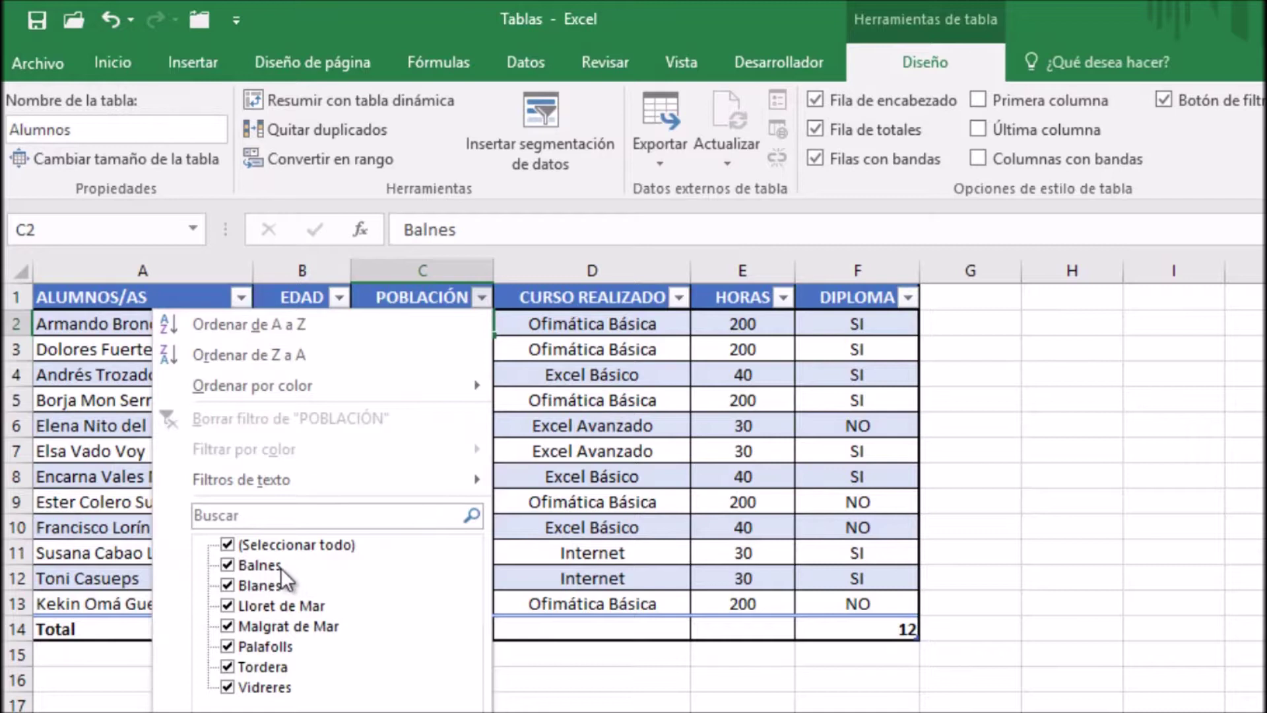
left_click(226, 545)
left_click(227, 585)
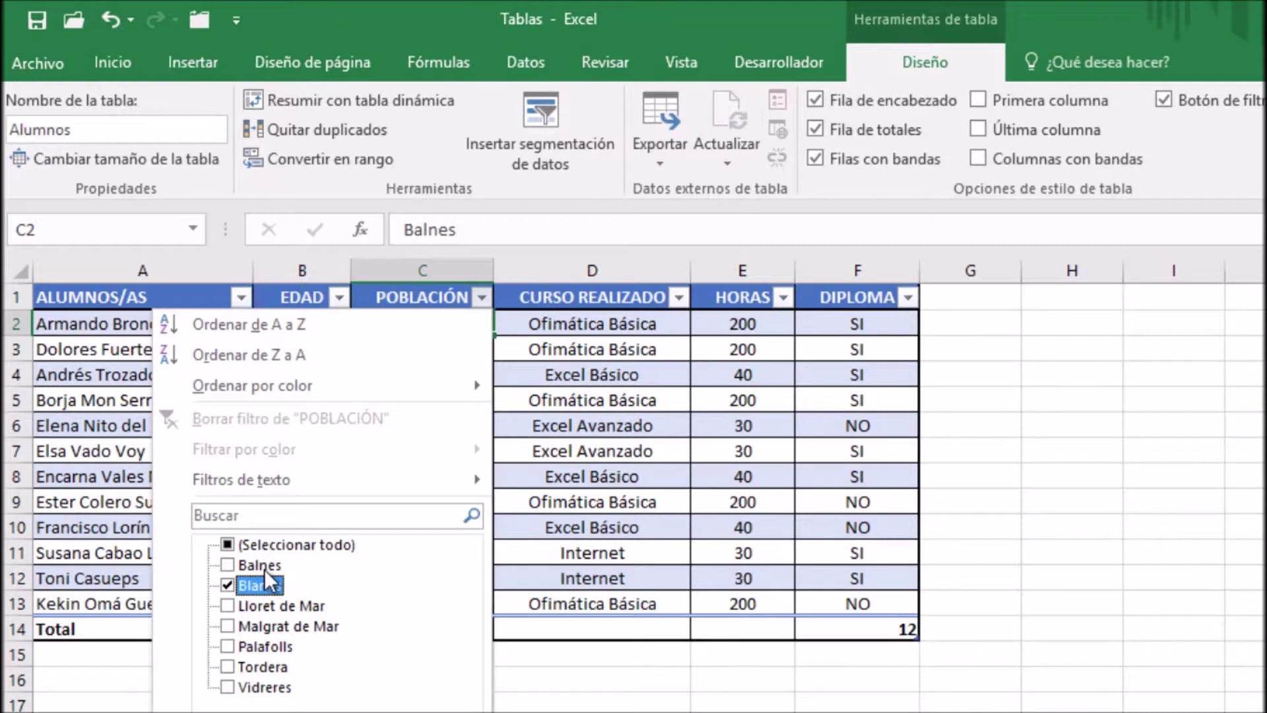
left_click(228, 543)
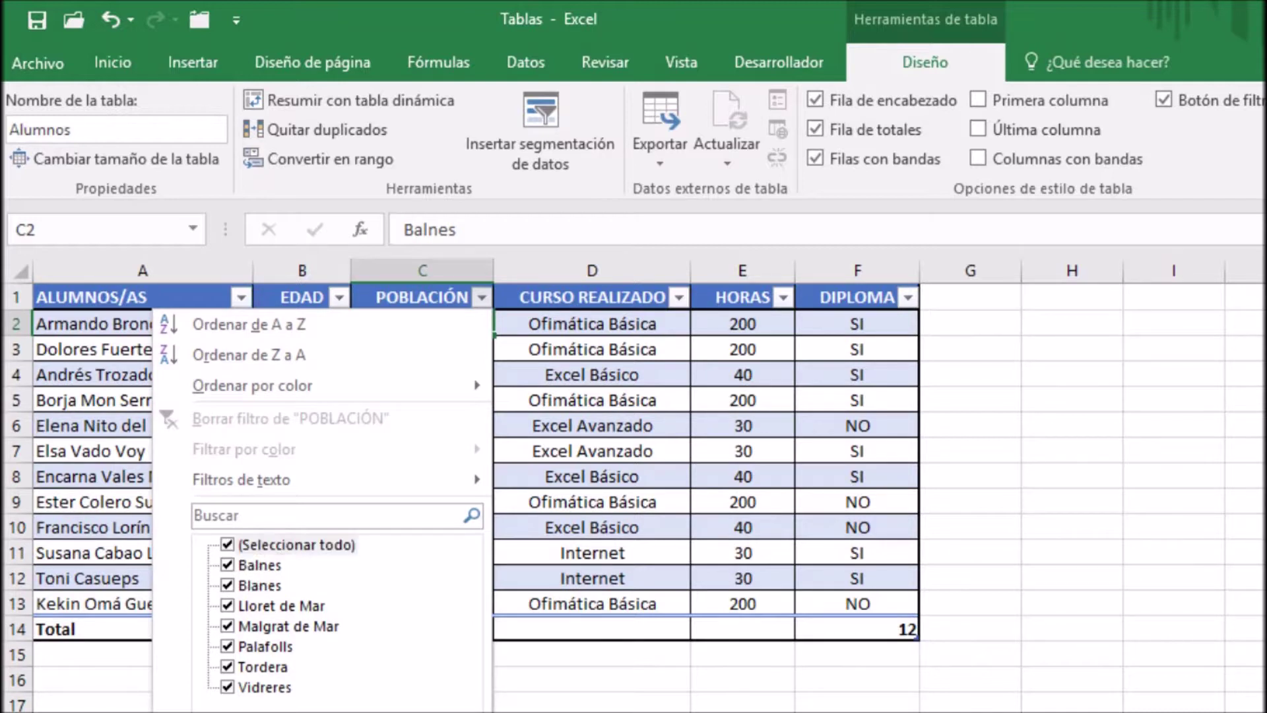
key("Return")
left_click(218, 326)
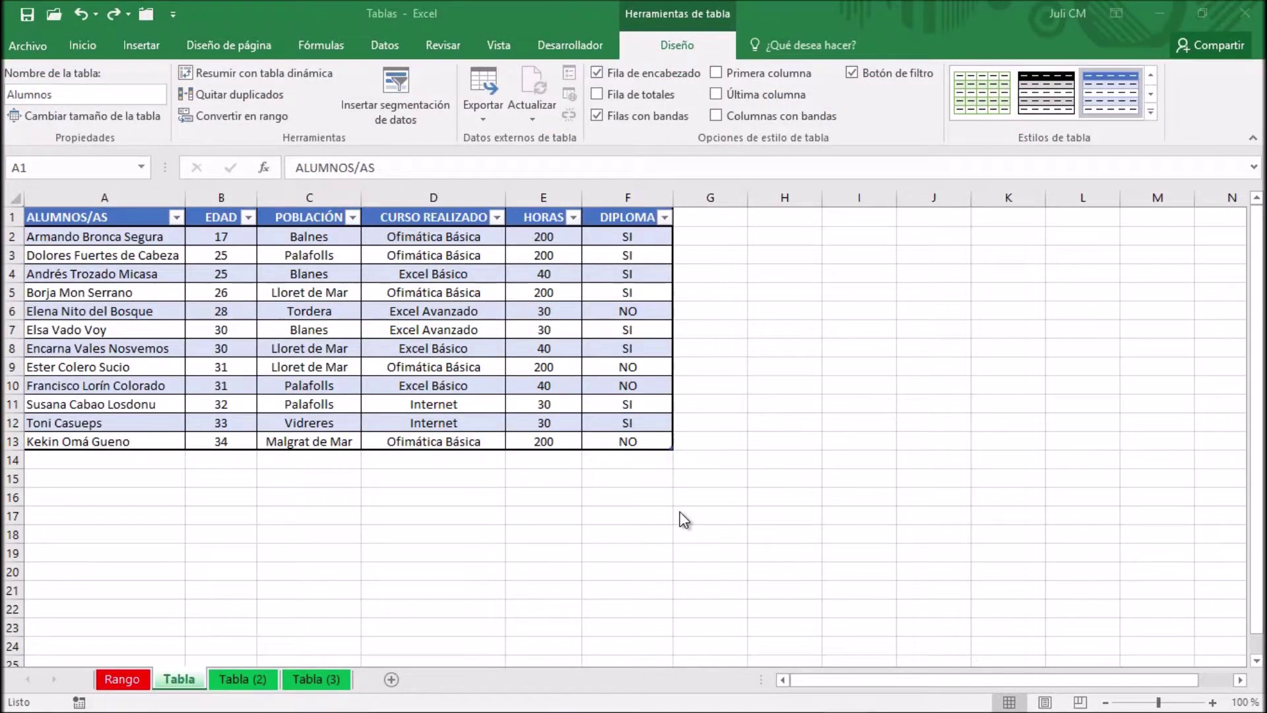
Step: Resize the Alumnos table to the range $A$1:$G$15, select the added column's header, and undo the resize
left_click(117, 221)
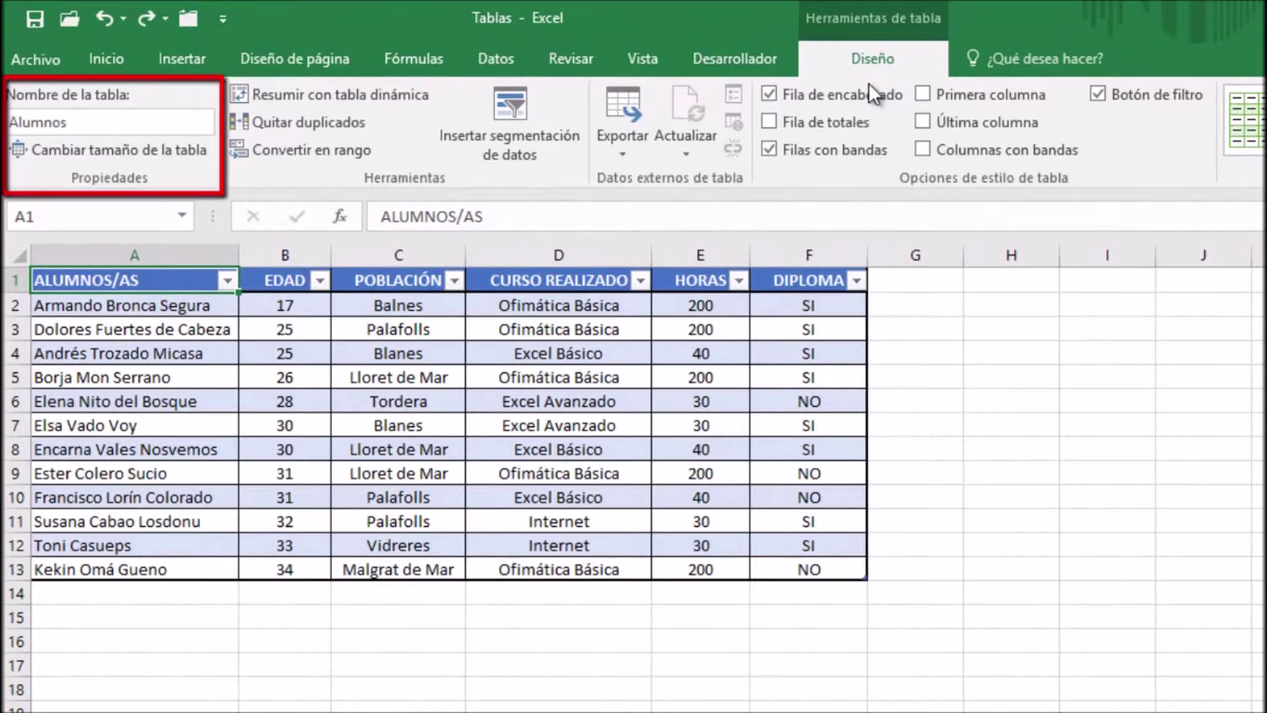
left_click(128, 155)
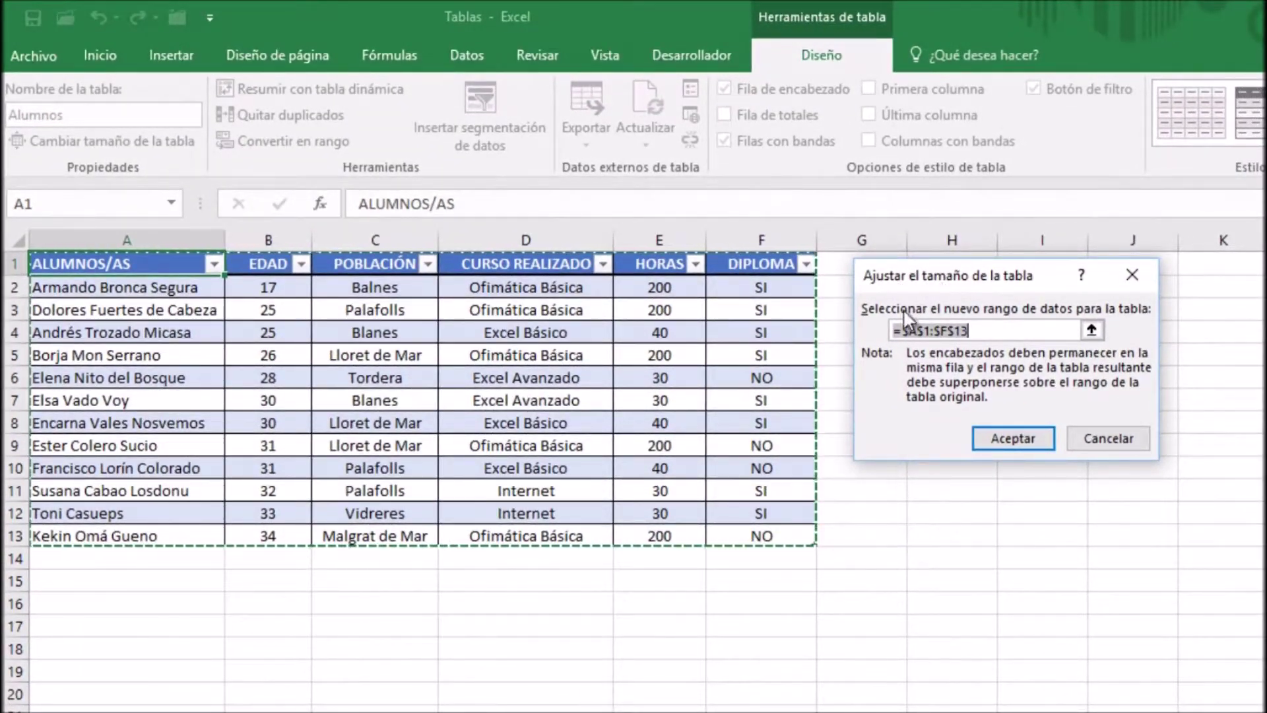
left_click(1096, 329)
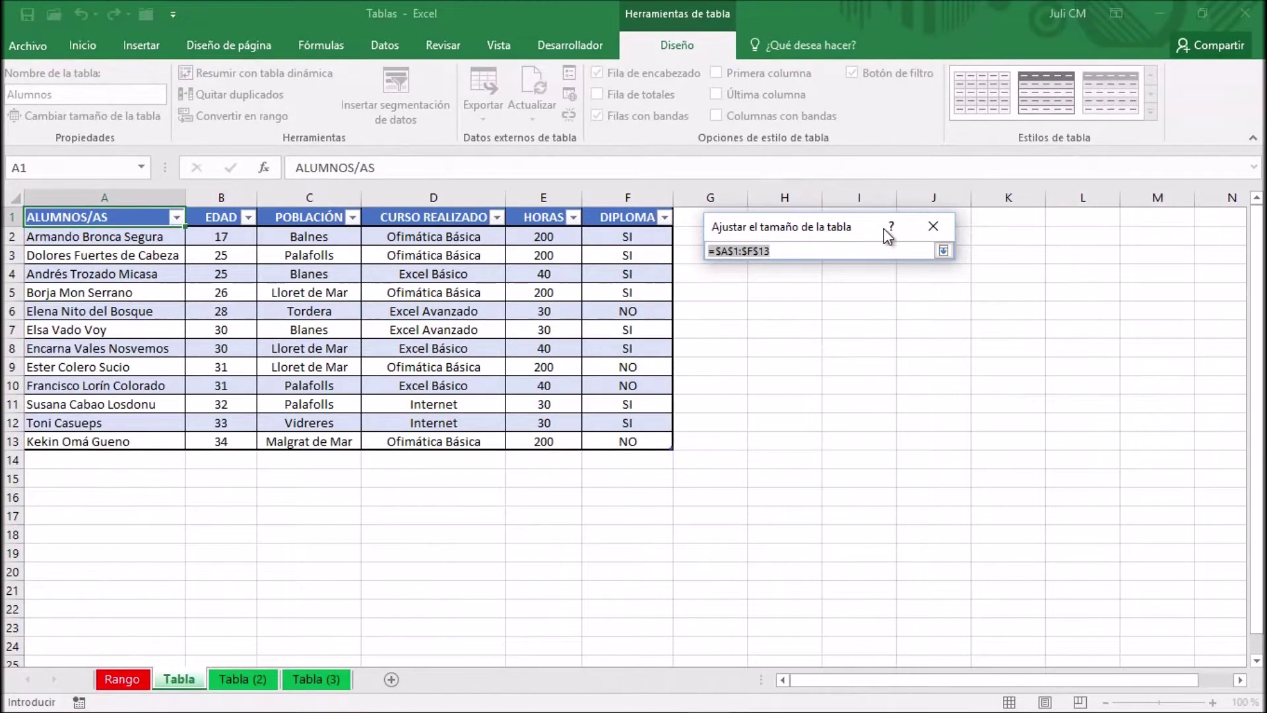
left_click_drag(897, 229, 1050, 220)
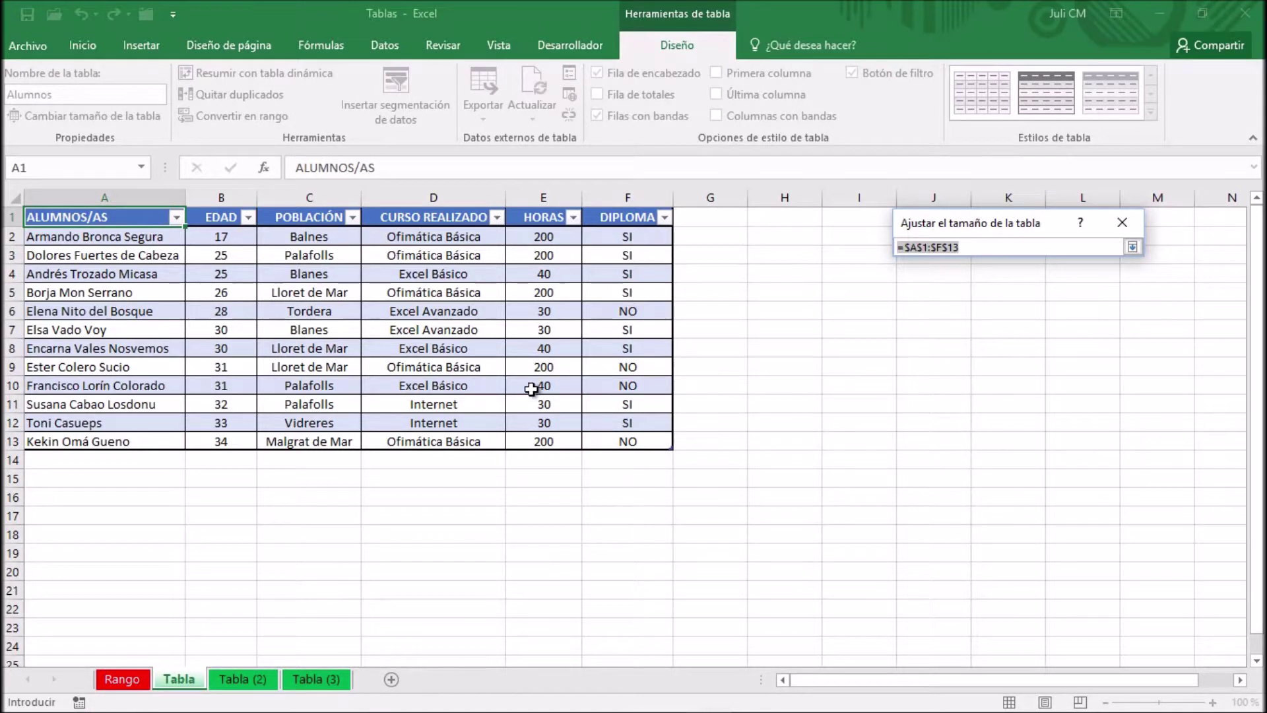
left_click(122, 216)
left_click_drag(122, 216, 724, 475)
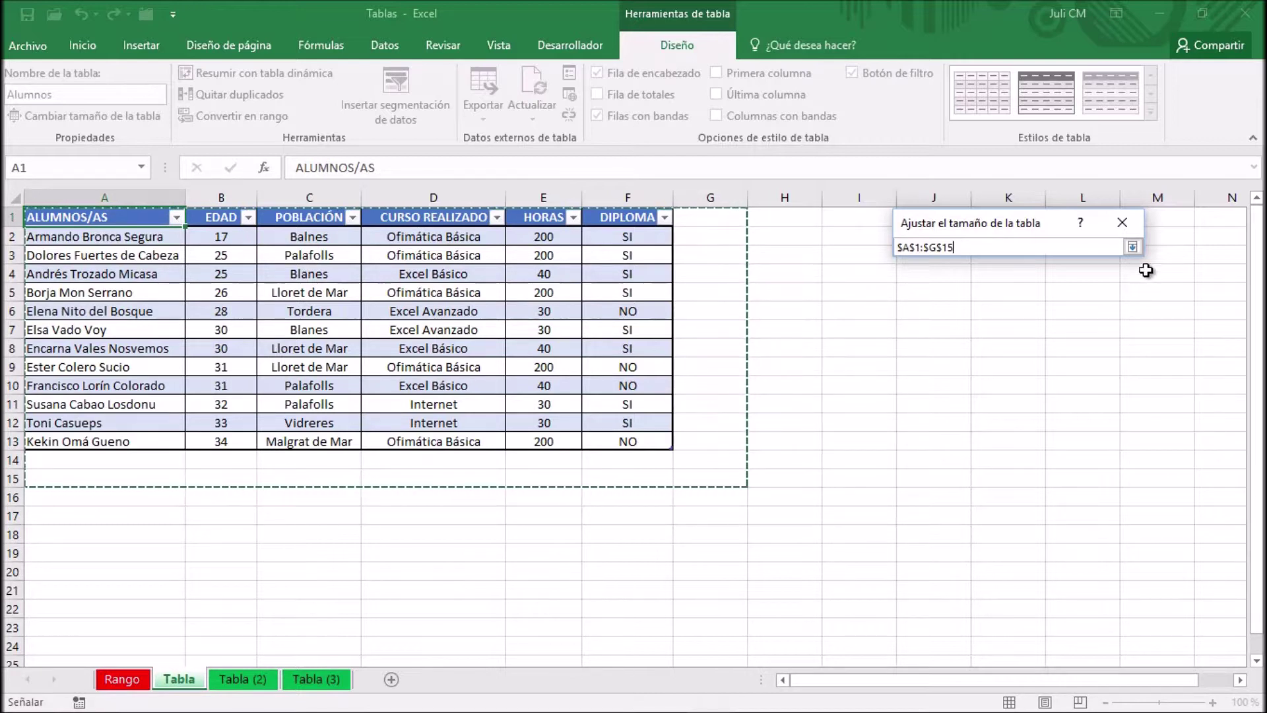
left_click(1133, 247)
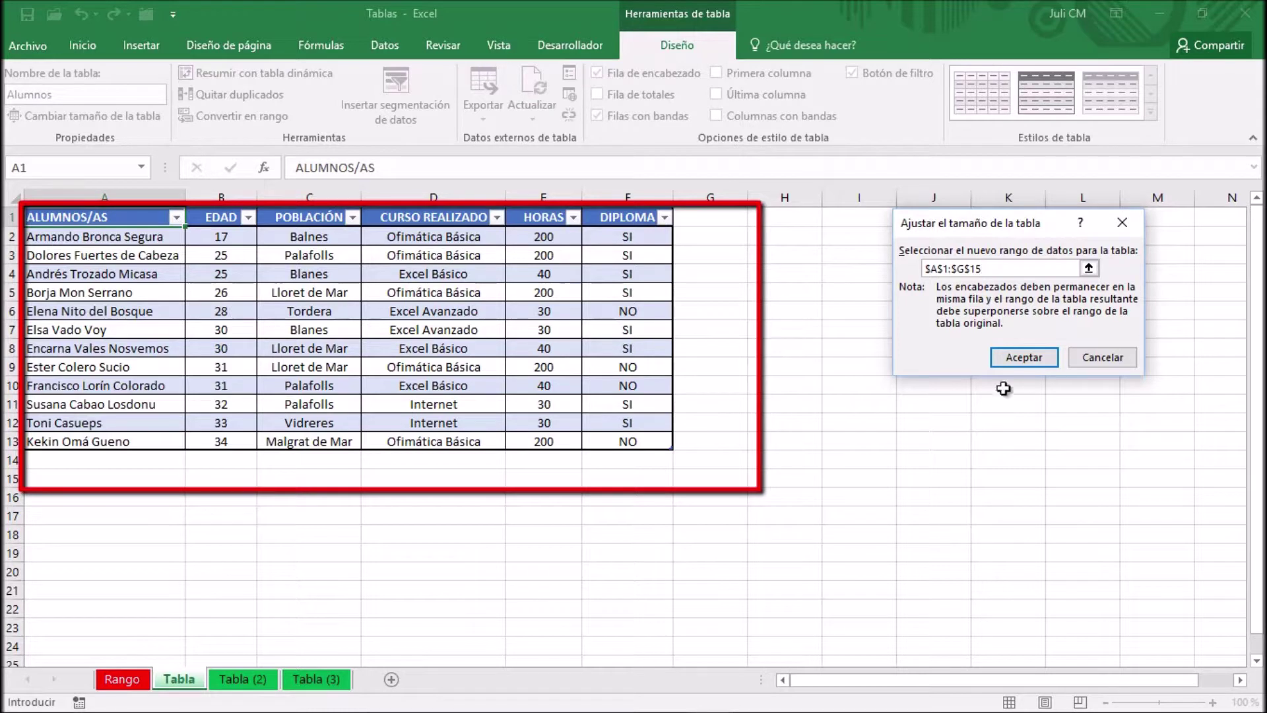
left_click(1038, 359)
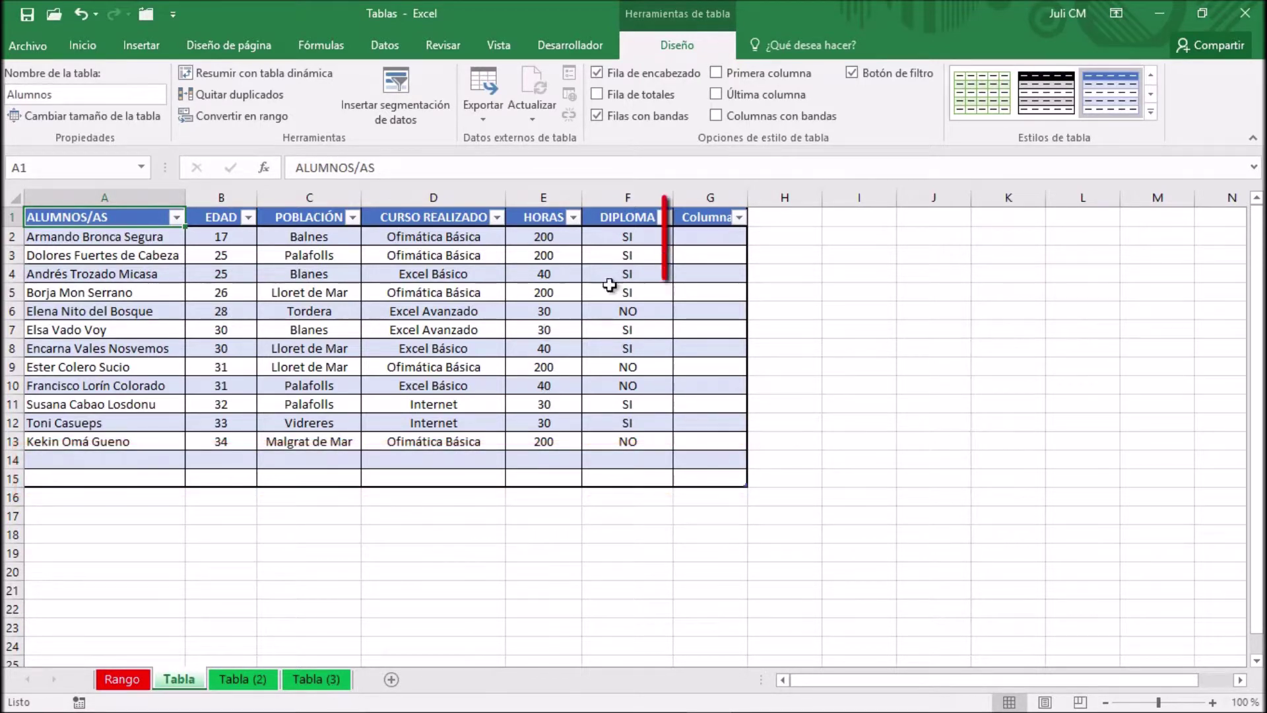
left_click(707, 219)
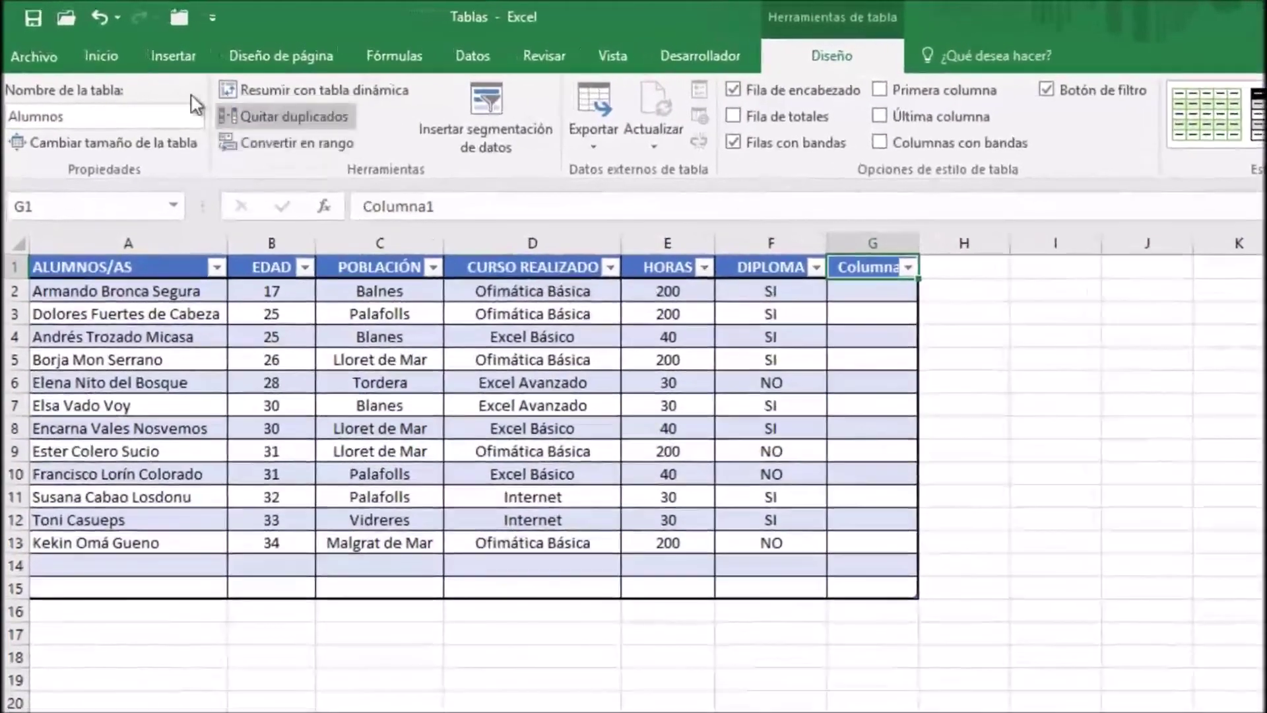
left_click(101, 22)
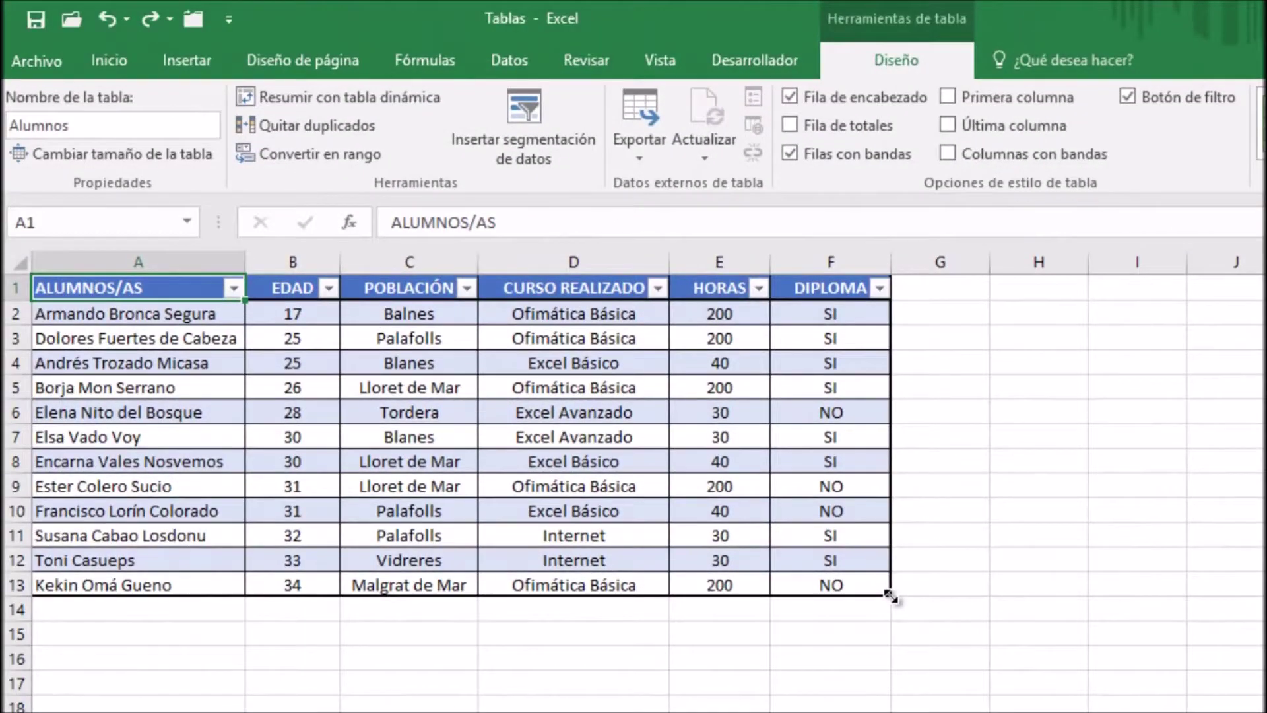
Step: Extend the Alumnos table directly on the sheet to column G and row 16, and try widening it to column H
left_click_drag(912, 595, 966, 595)
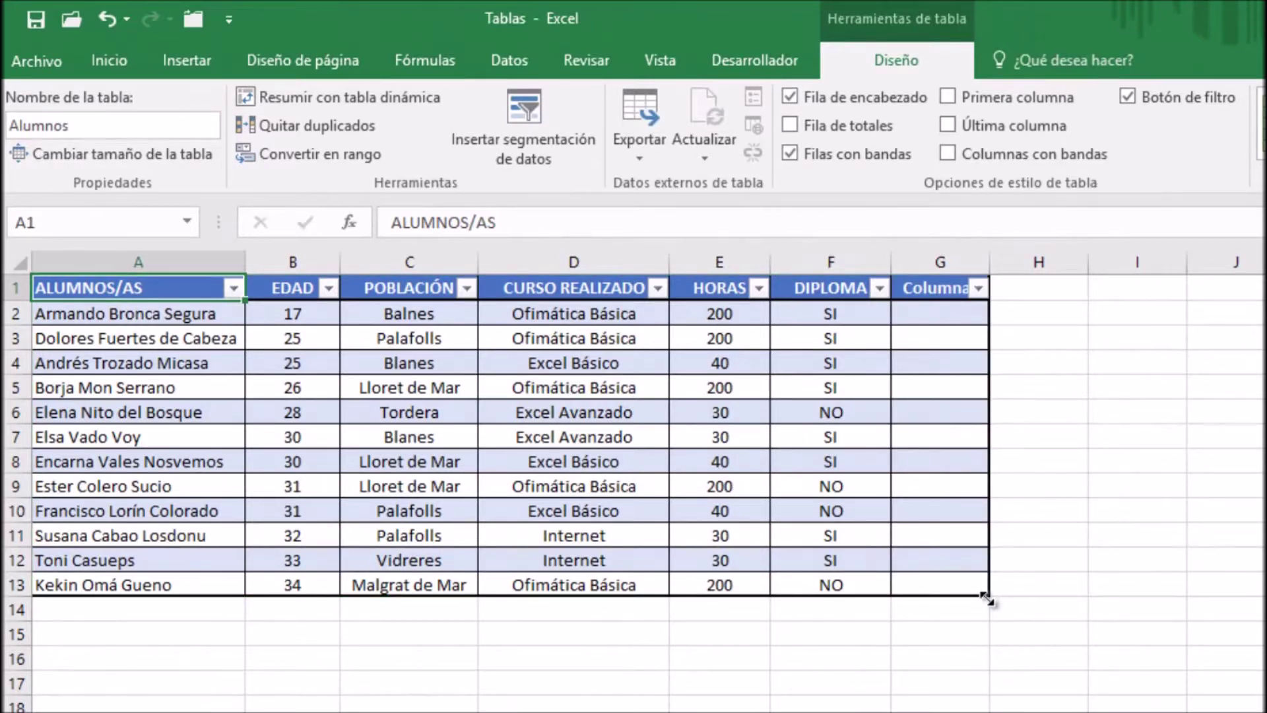
left_click_drag(987, 610, 983, 667)
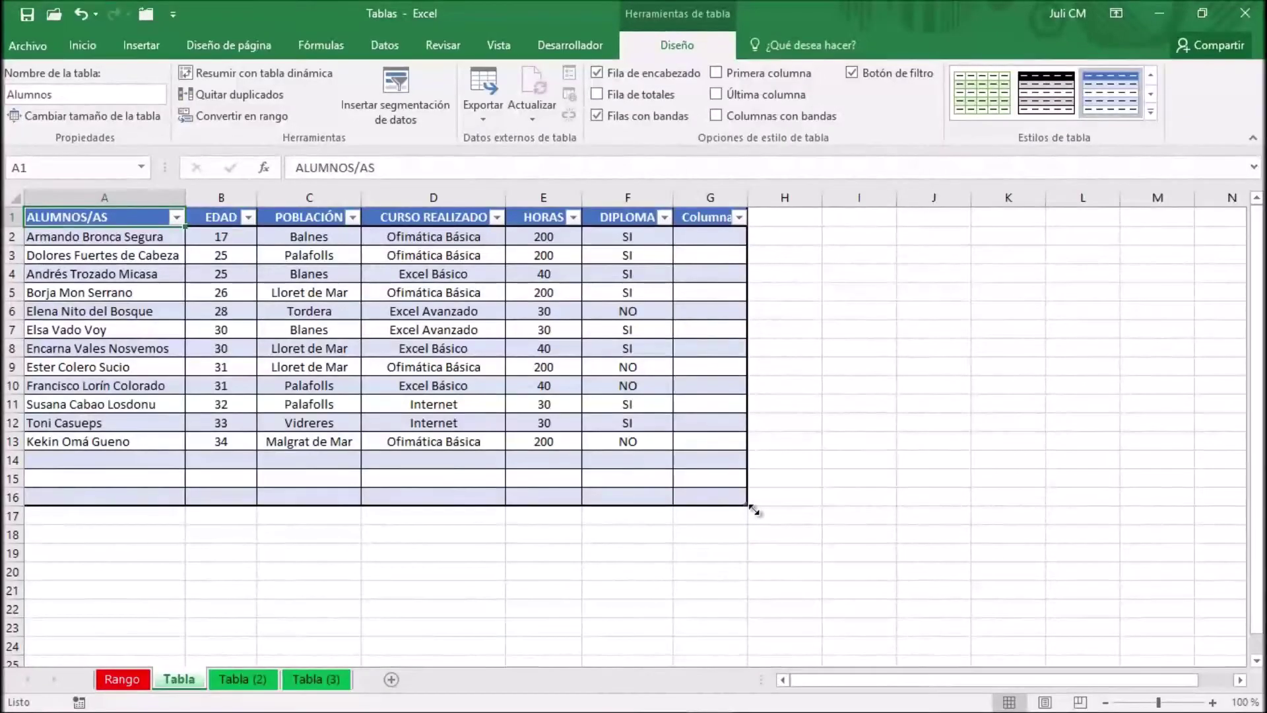
left_click_drag(965, 651, 1016, 670)
left_click_drag(786, 519, 809, 502)
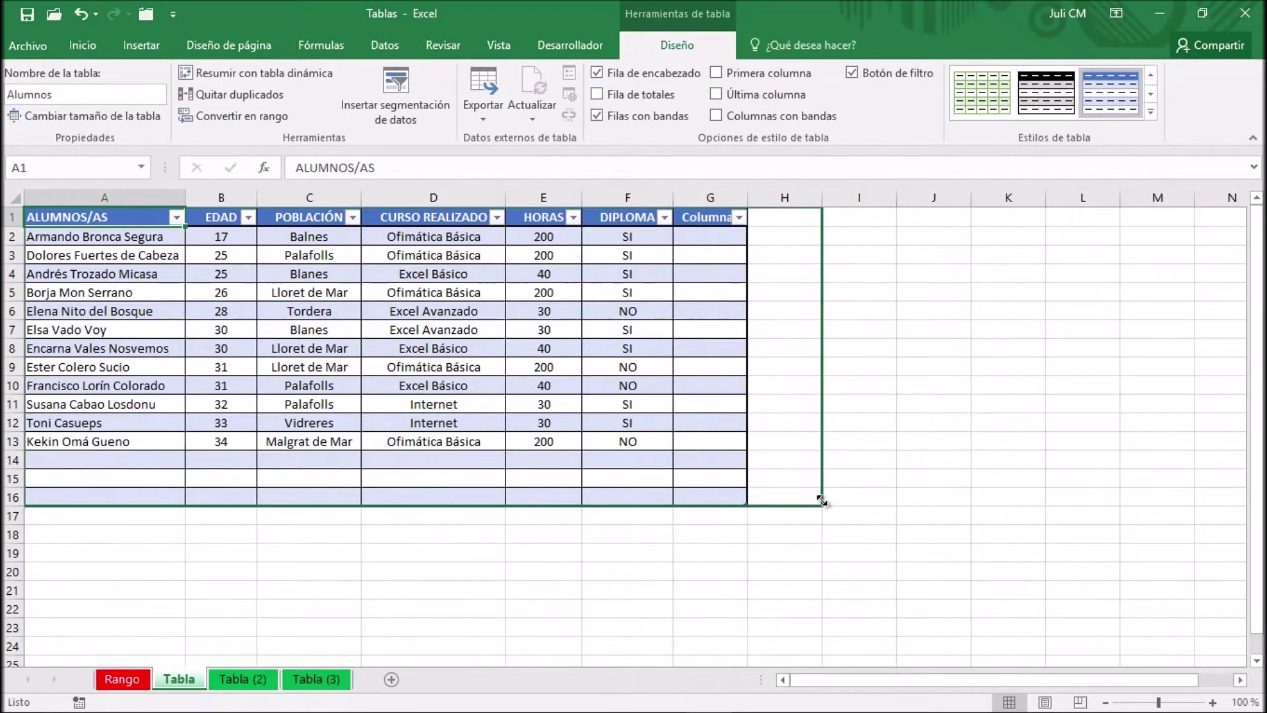
left_click_drag(825, 519, 744, 508)
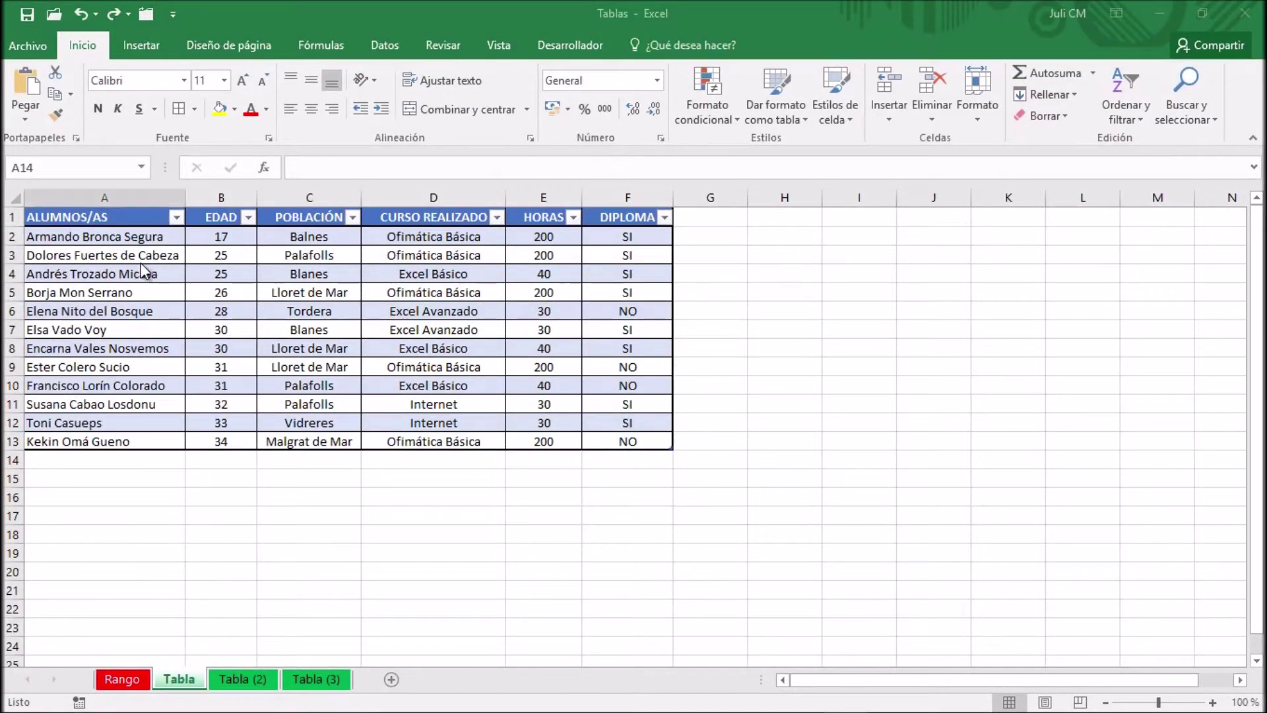
Step: Enter a student's first name in cell A14, directly below the data on the Rango sheet
left_click(118, 218)
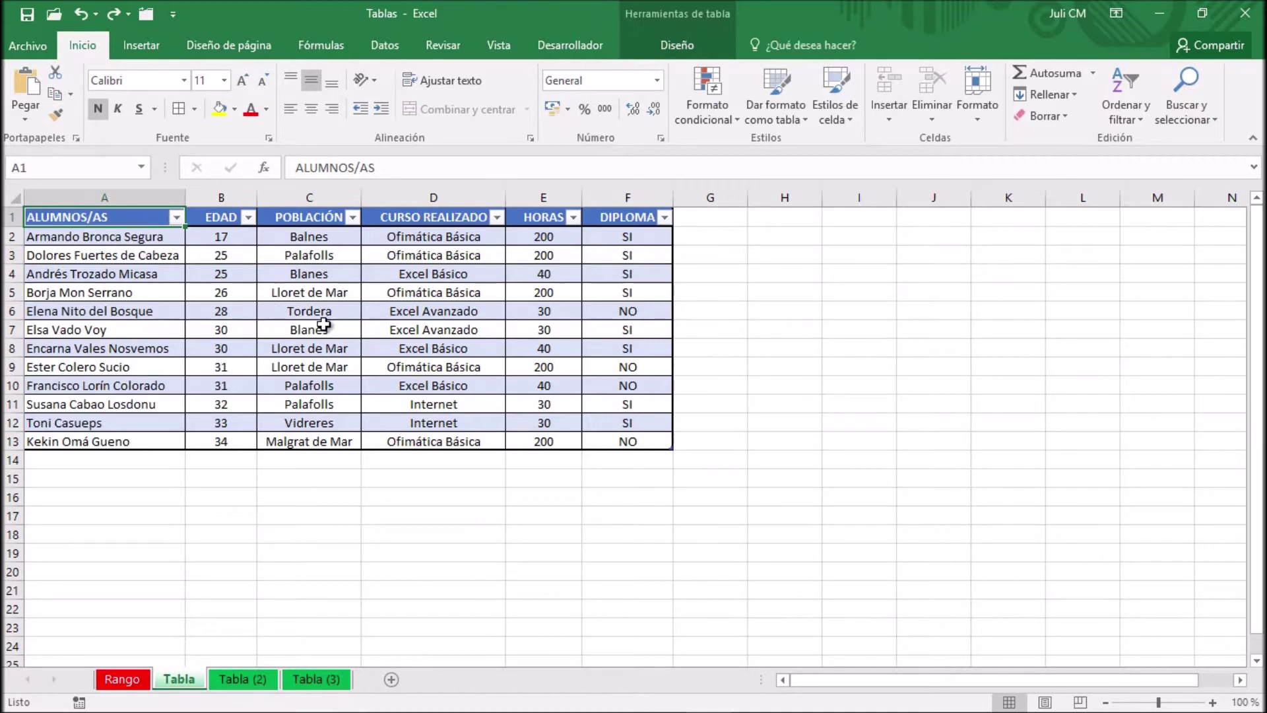
left_click(133, 683)
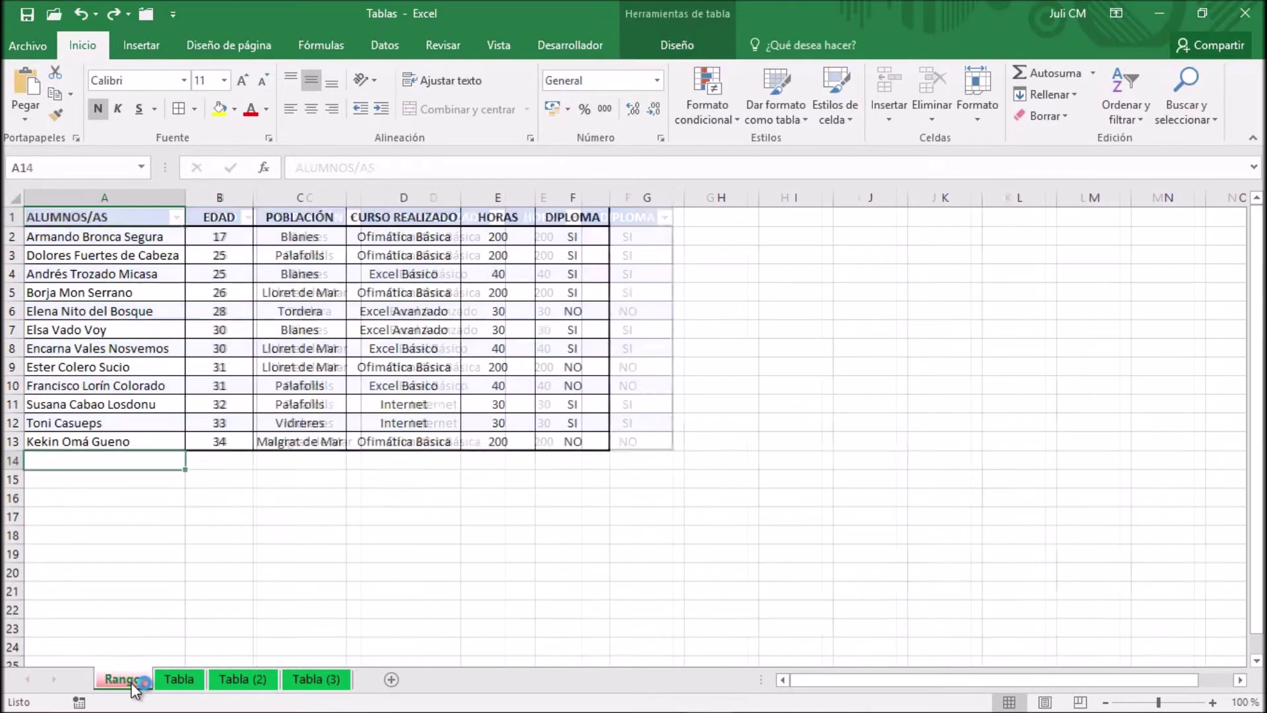
left_click(140, 223)
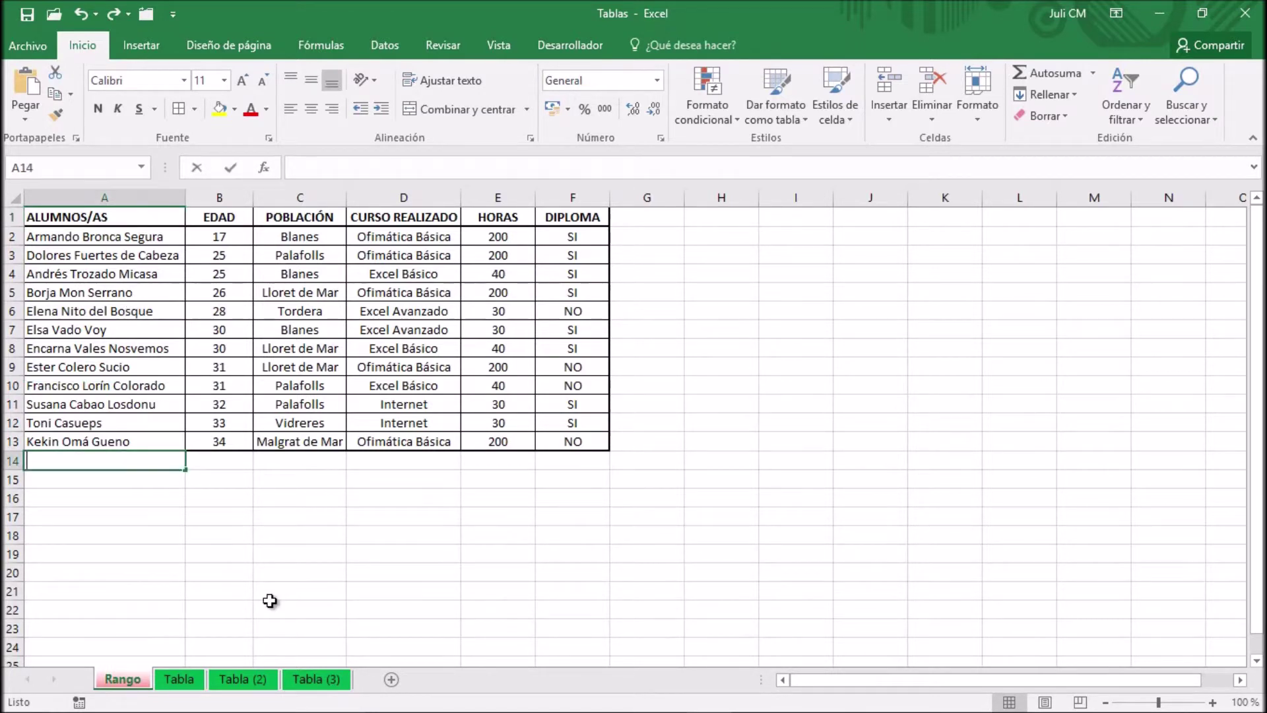
type("Aitor")
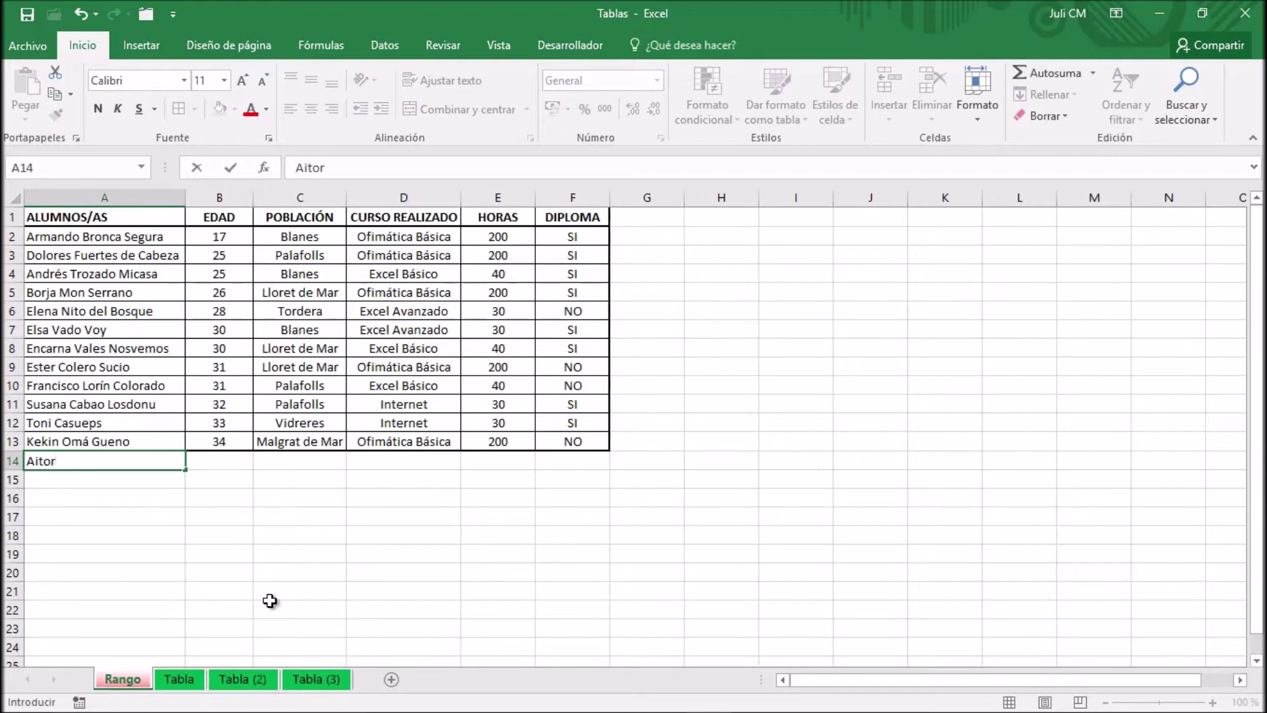
key("Return")
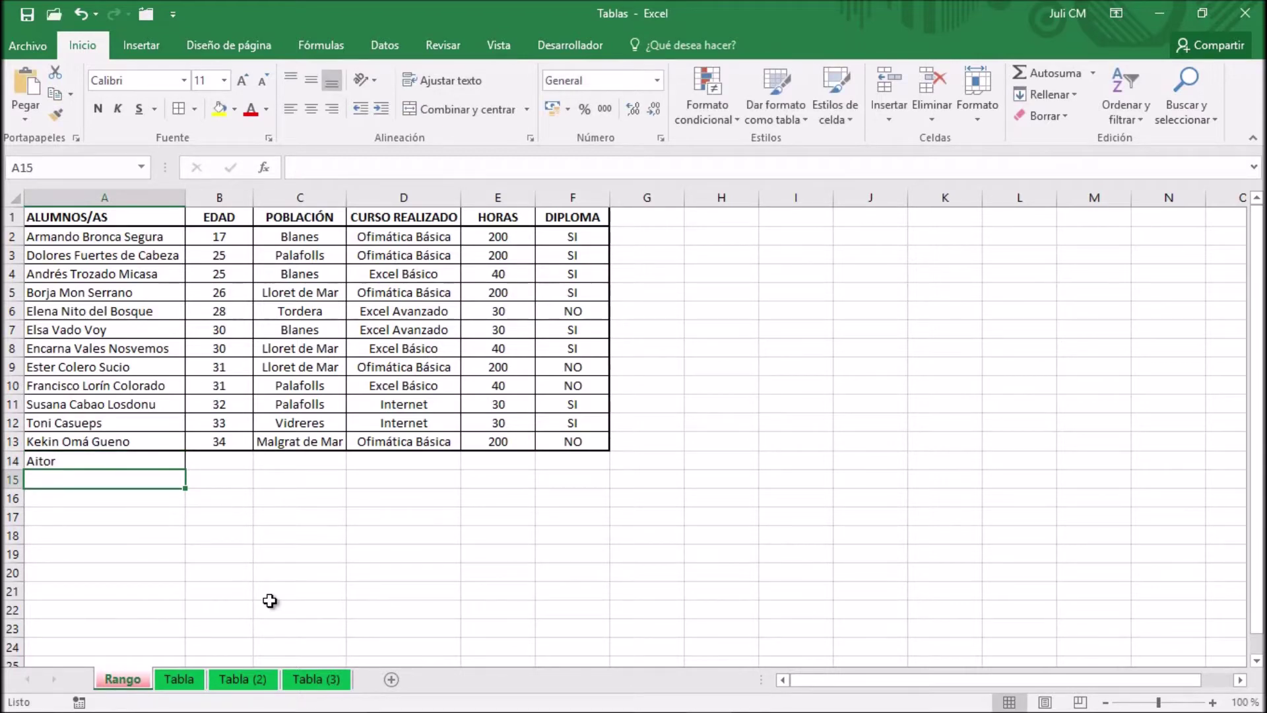
Step: Check the border formatting of the new row A14:F14 below the plain data range
left_click(165, 536)
left_click(110, 463)
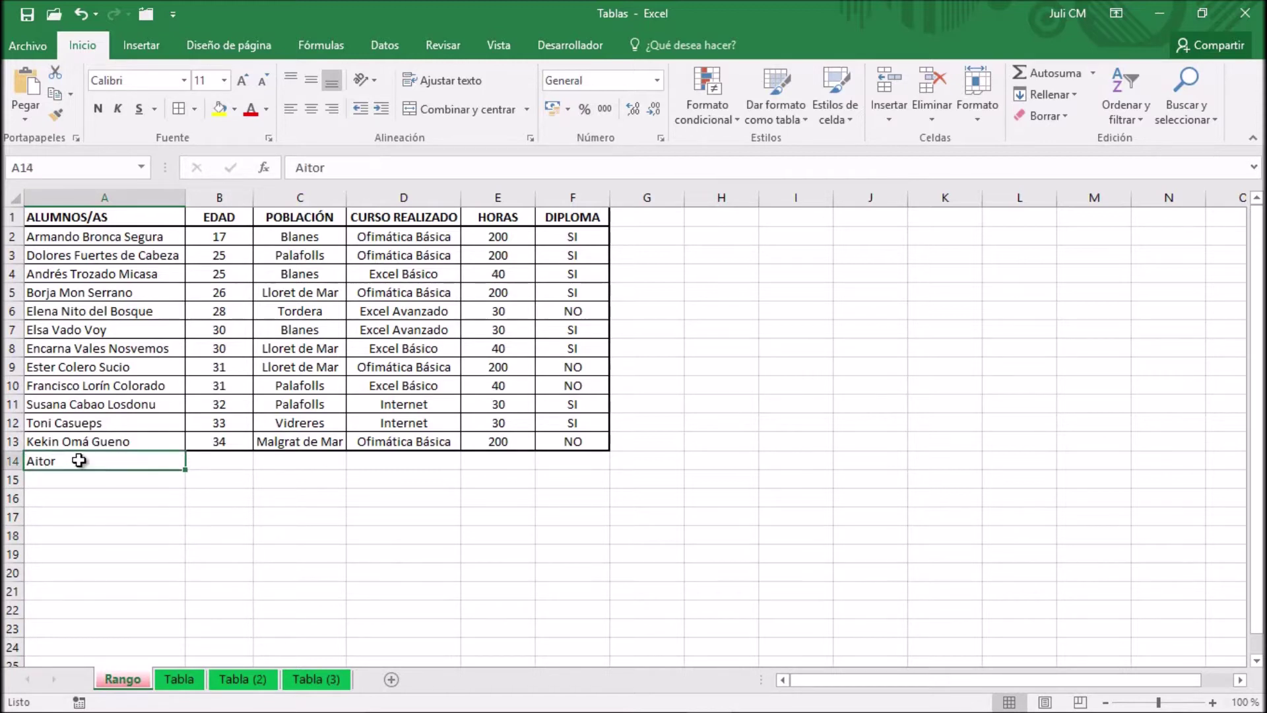
left_click(172, 518)
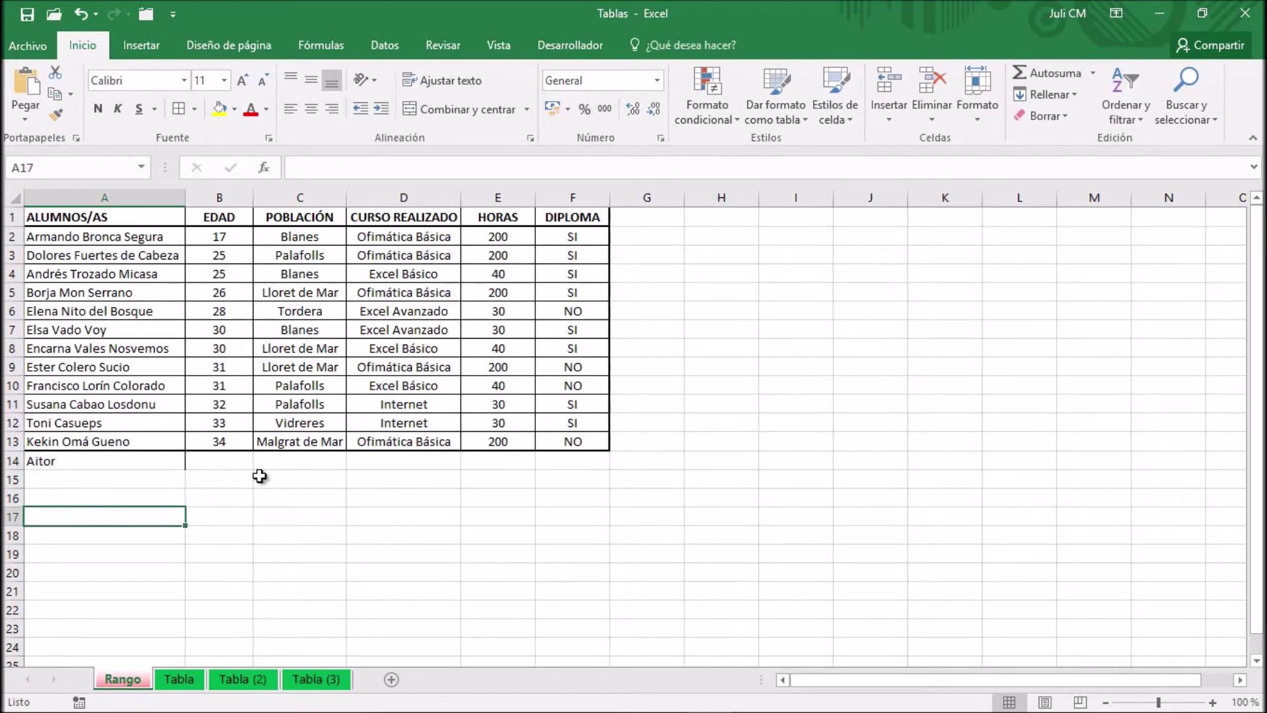
left_click(112, 463)
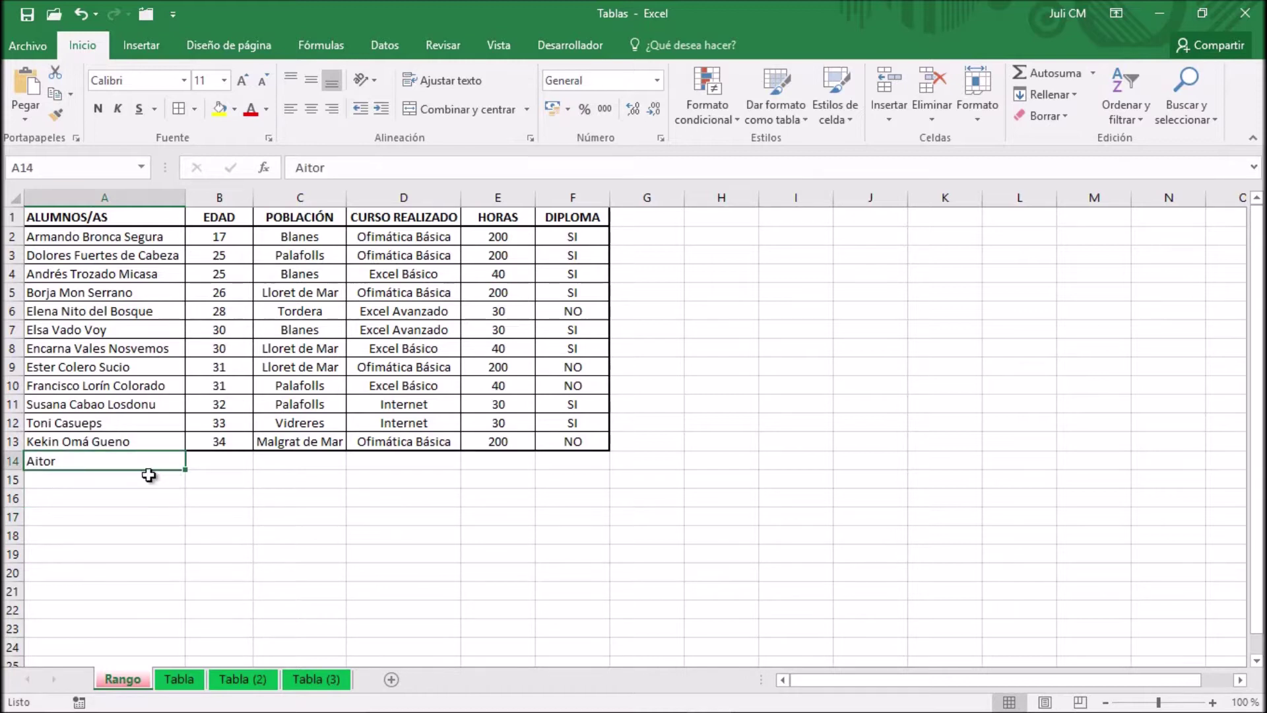
left_click_drag(135, 462, 554, 470)
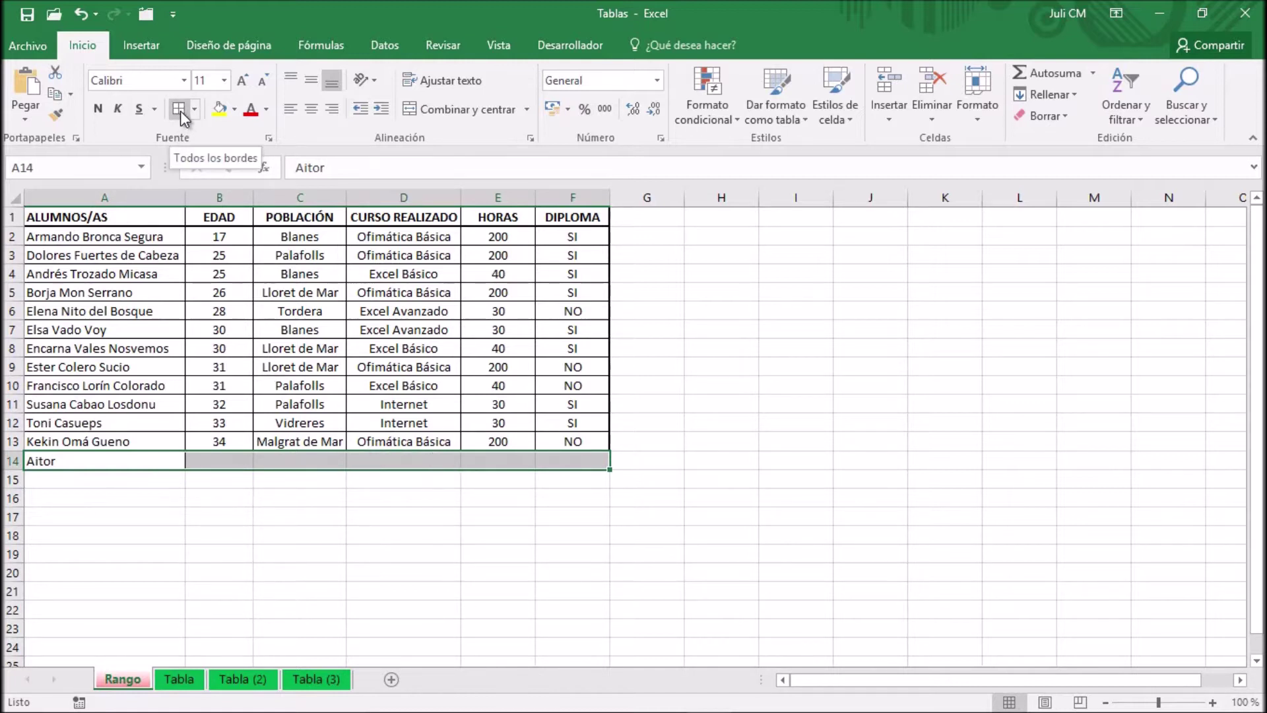
left_click(102, 454)
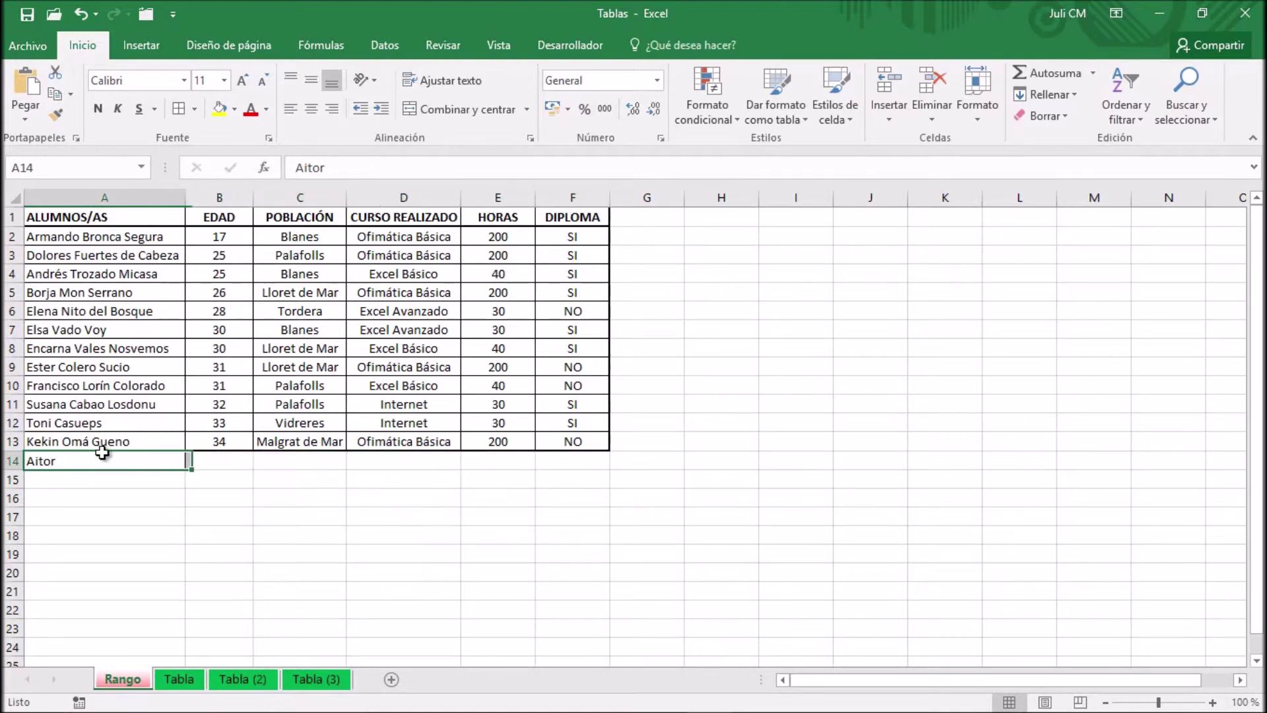
Step: Enter a student's first name in cell A14, directly below the table on the Tabla sheet
left_click(177, 680)
left_click(140, 461)
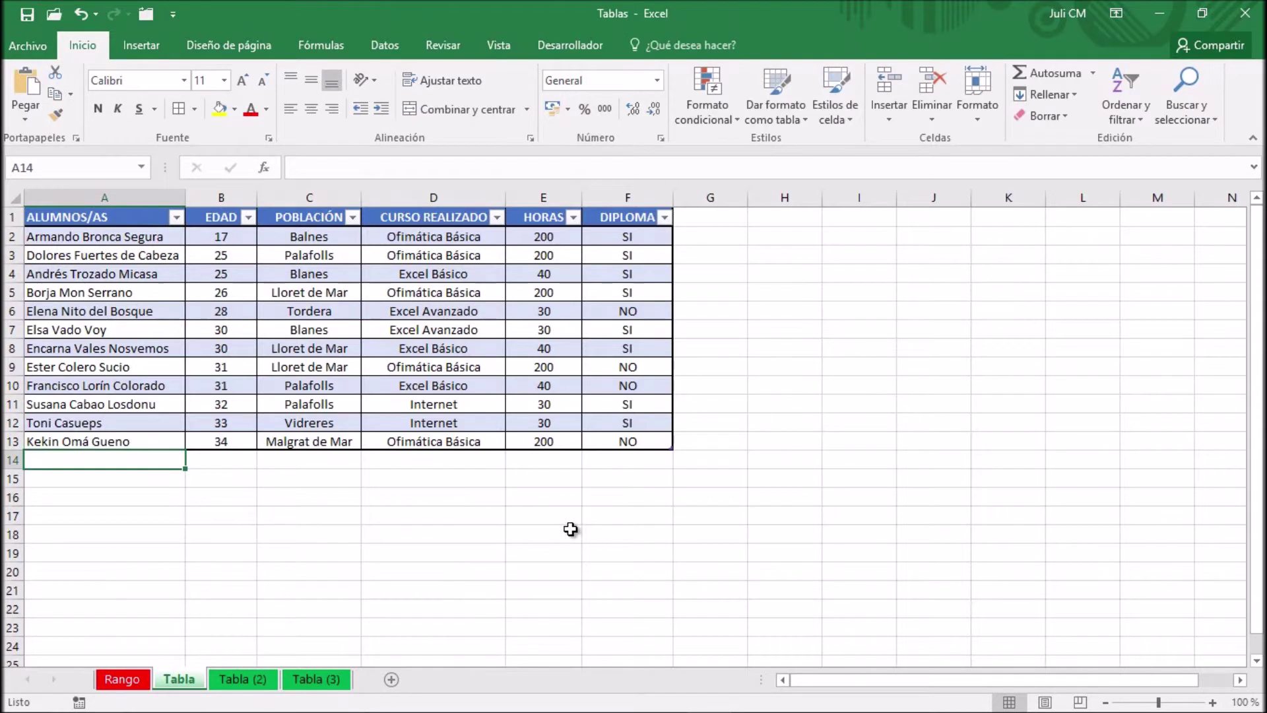
type("A")
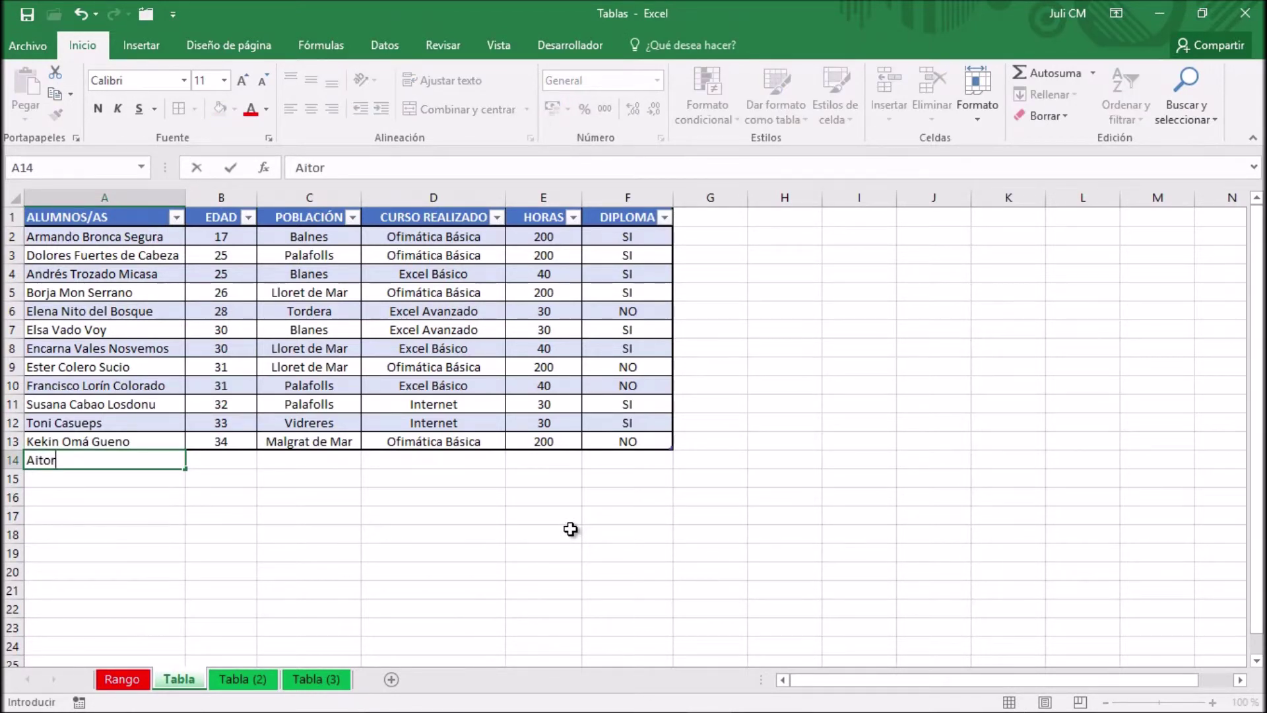
type("itor")
key("Return")
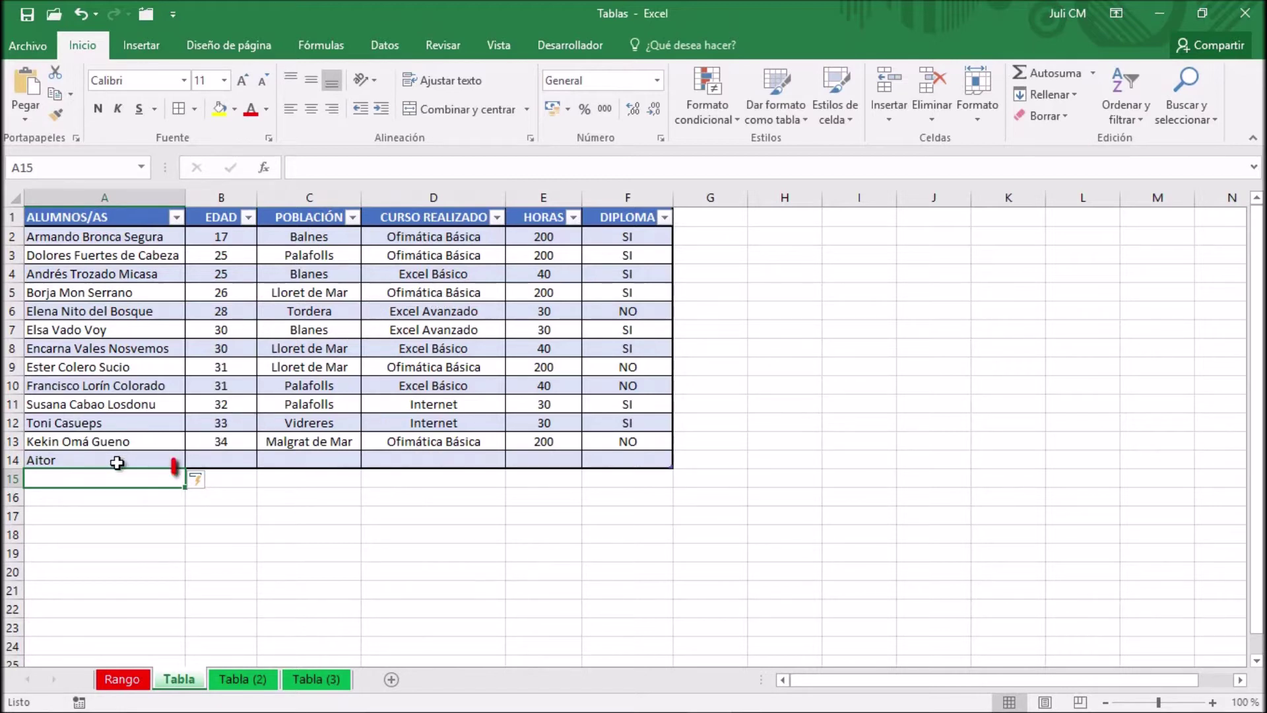
Step: Check the automatic table expansion options offered for the new row, and select cell A14
left_click(212, 483)
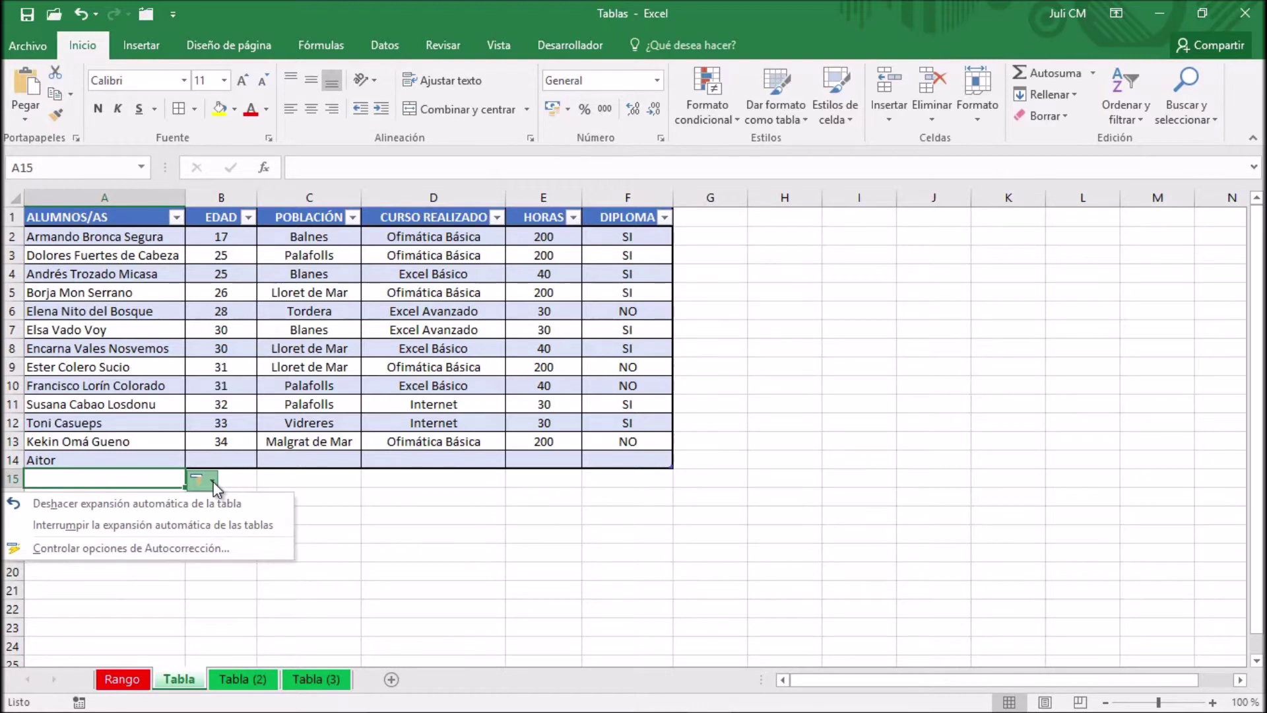
left_click(214, 482)
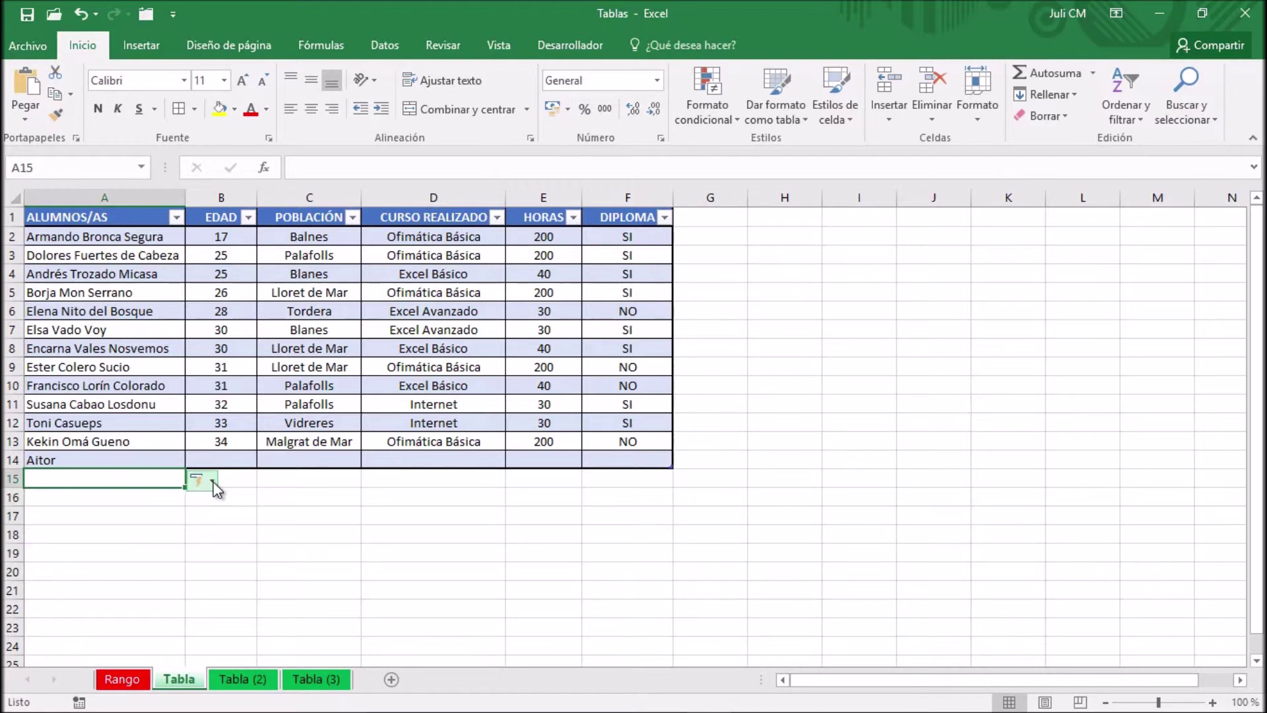
left_click(161, 460)
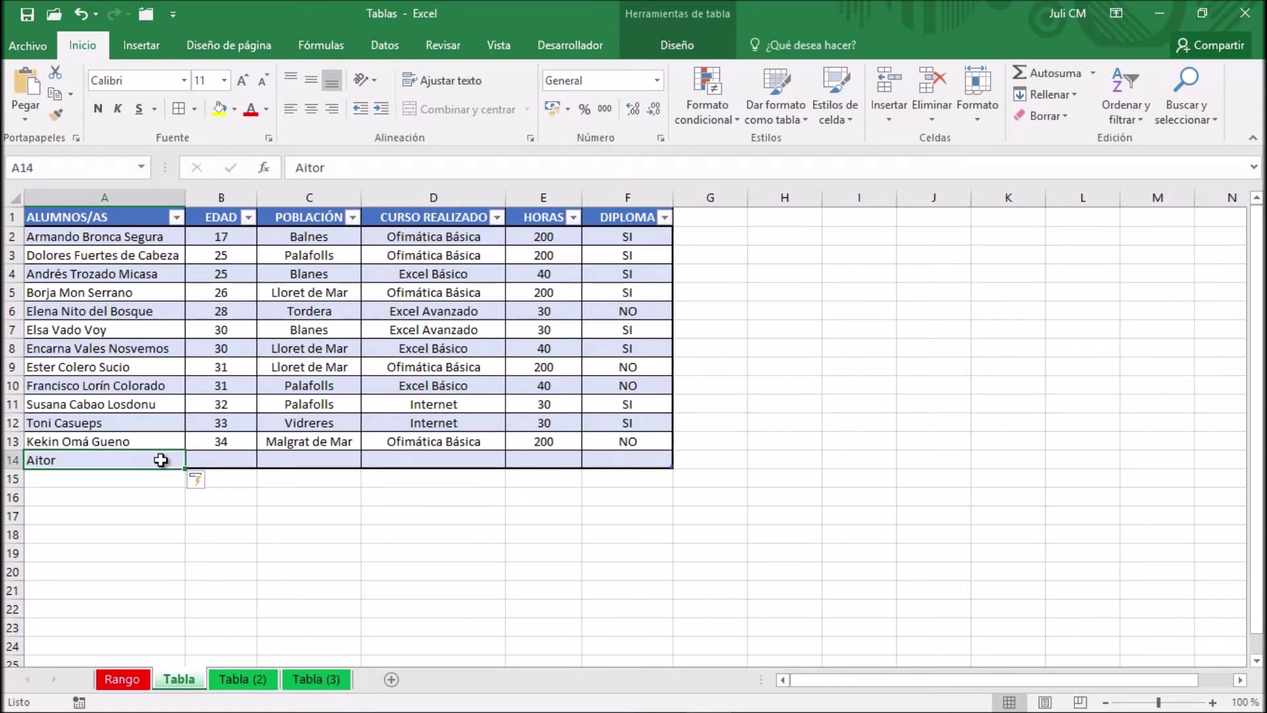
Step: Add the header "Fecha de nacimiento" in cell G1 of the Rango sheet and fit column G's width to it
left_click(130, 683)
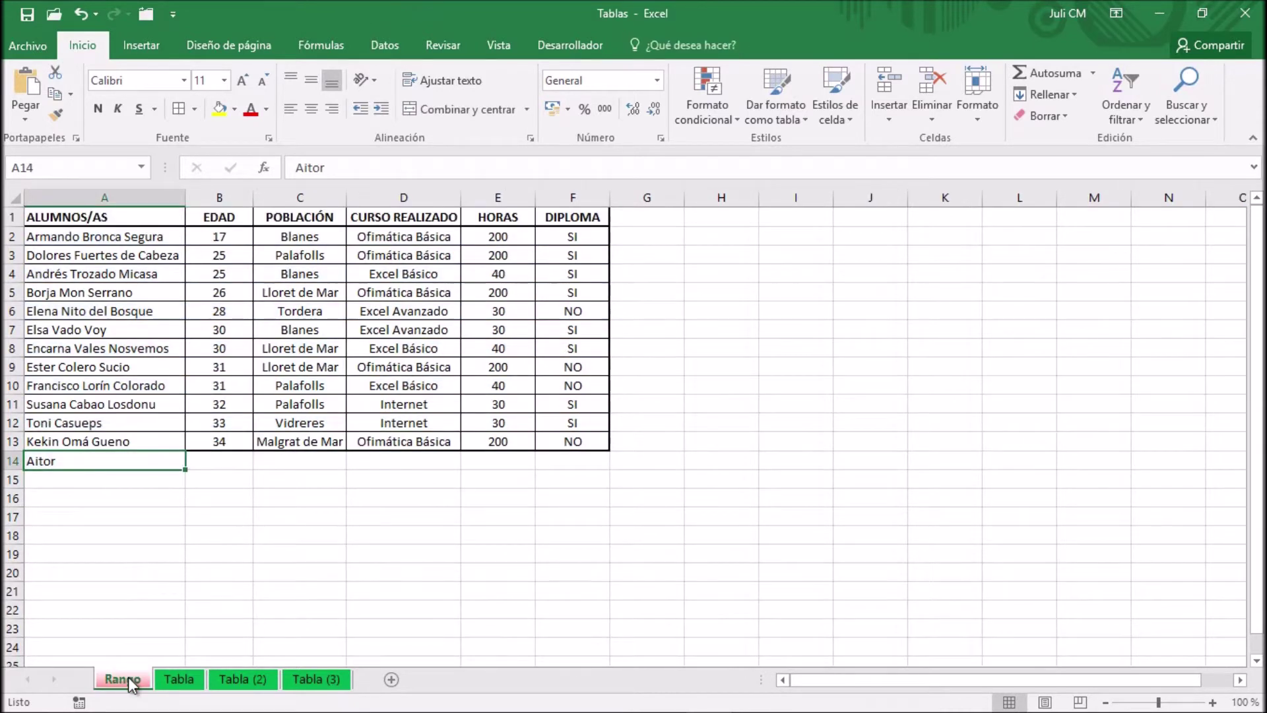
left_click(640, 212)
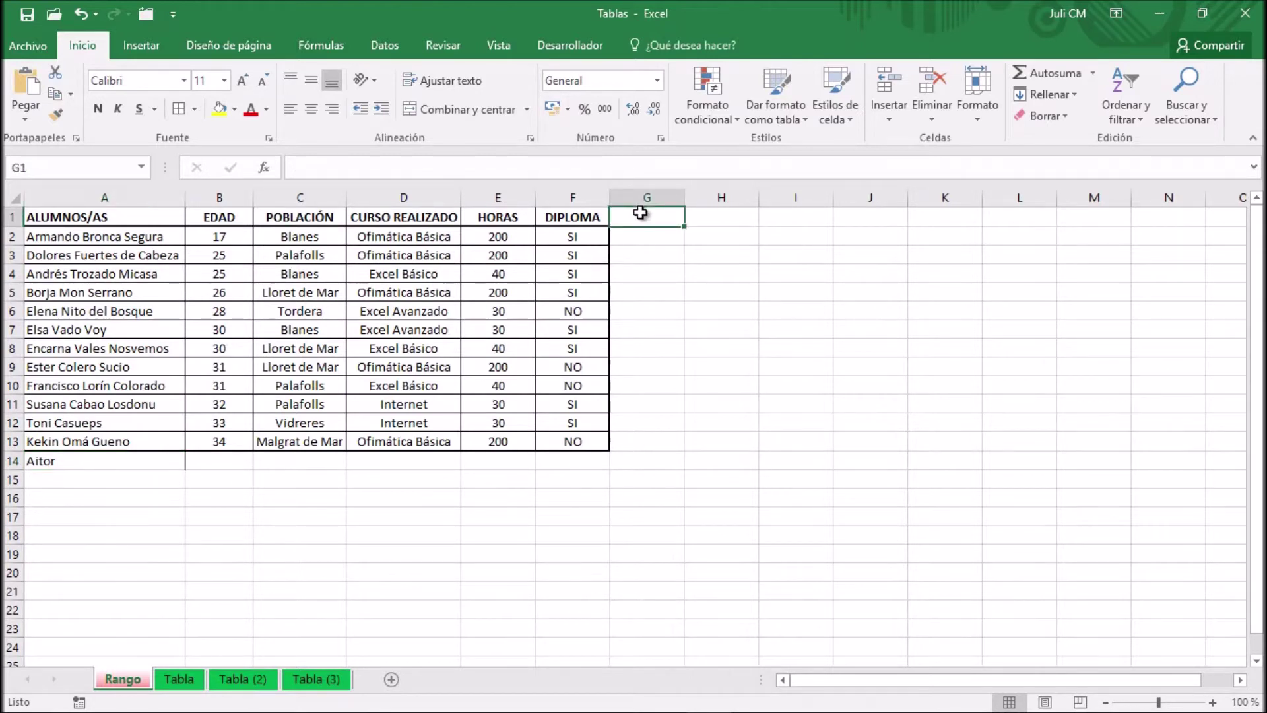
type("Fecha d")
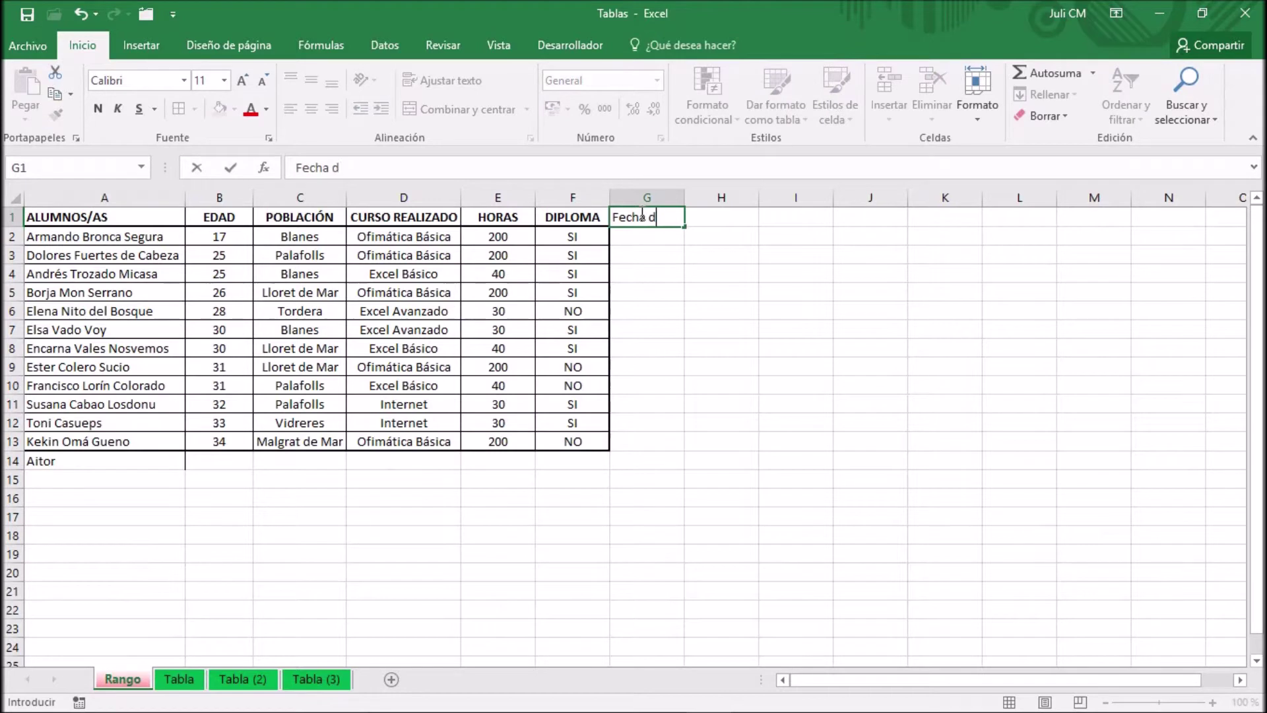
type("e nacimiento")
key("Return")
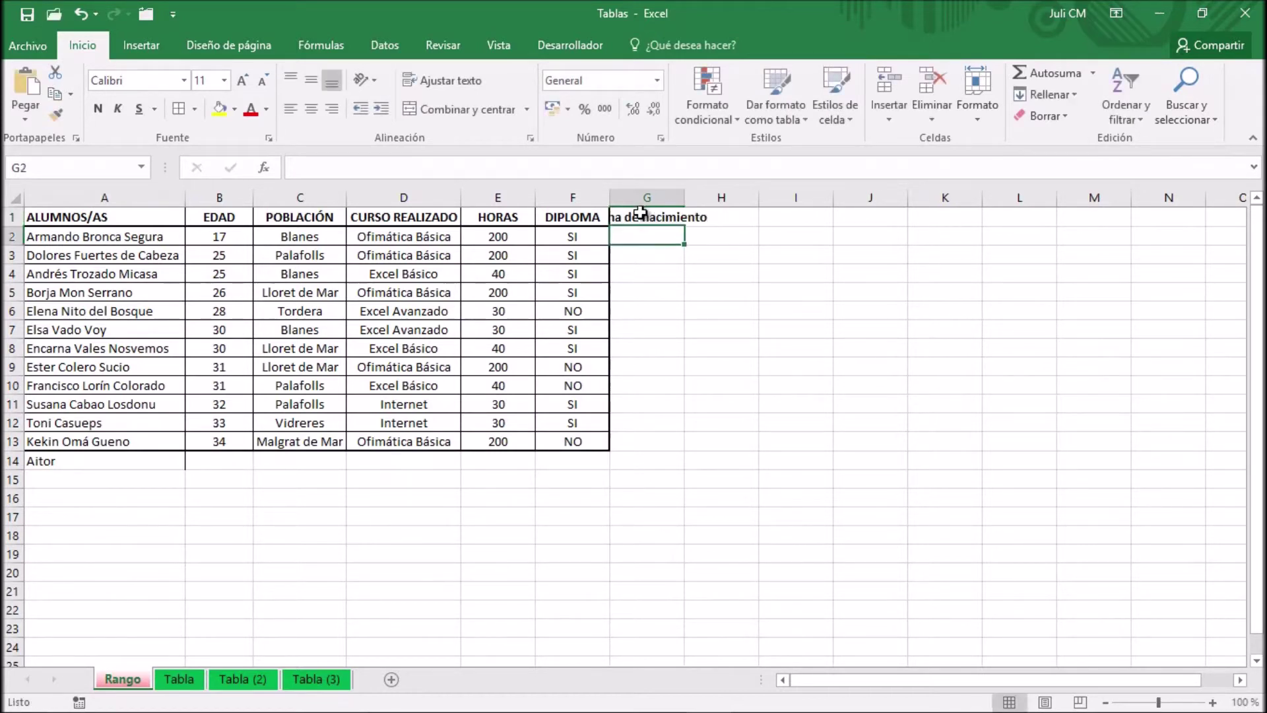
double_click(684, 198)
Step: Apply borders to the range G1:G13 beside the plain data on the Rango sheet
key("Down")
key("Down")
key("Down")
key("Down")
key("Down")
key("Down")
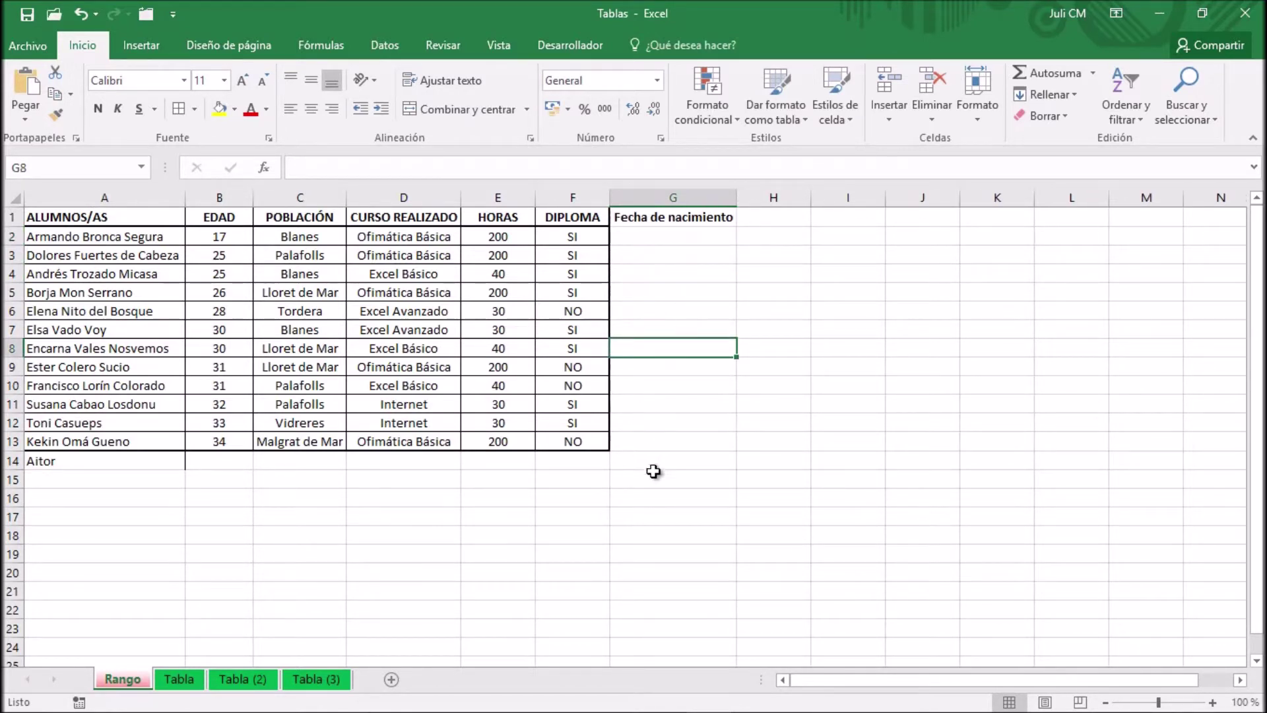
left_click_drag(673, 218, 647, 441)
left_click(177, 109)
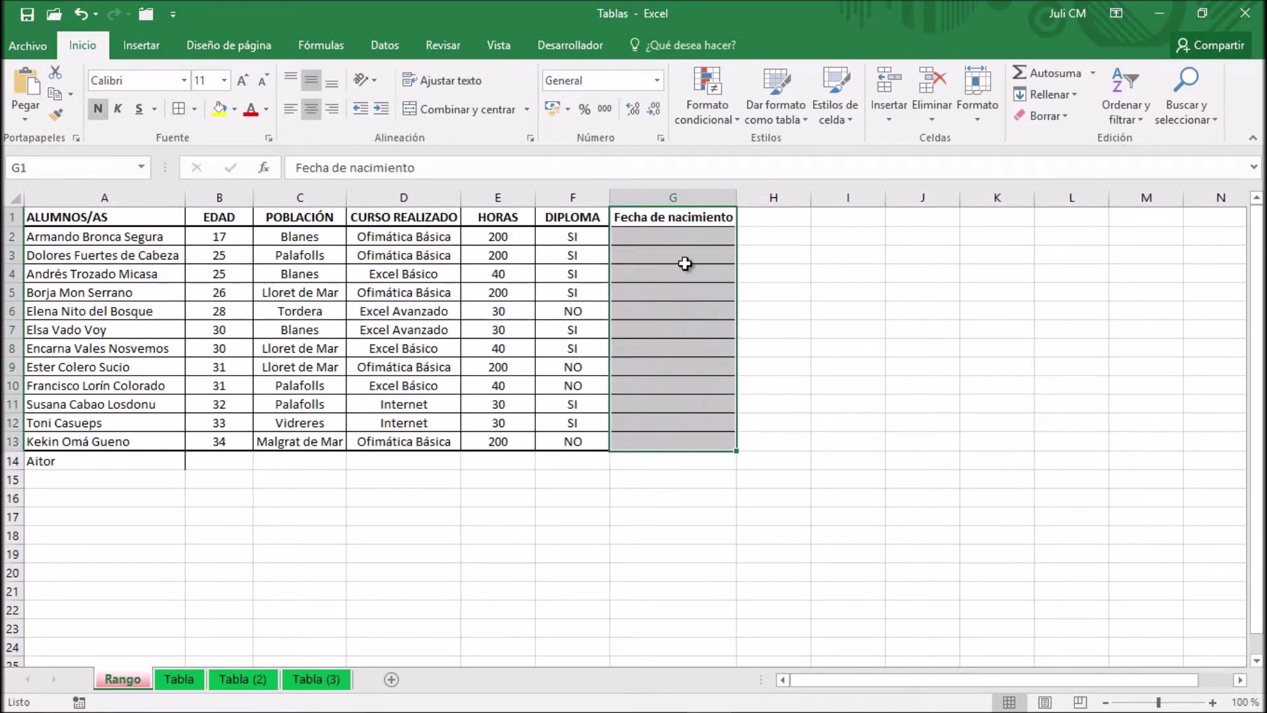
left_click(685, 221)
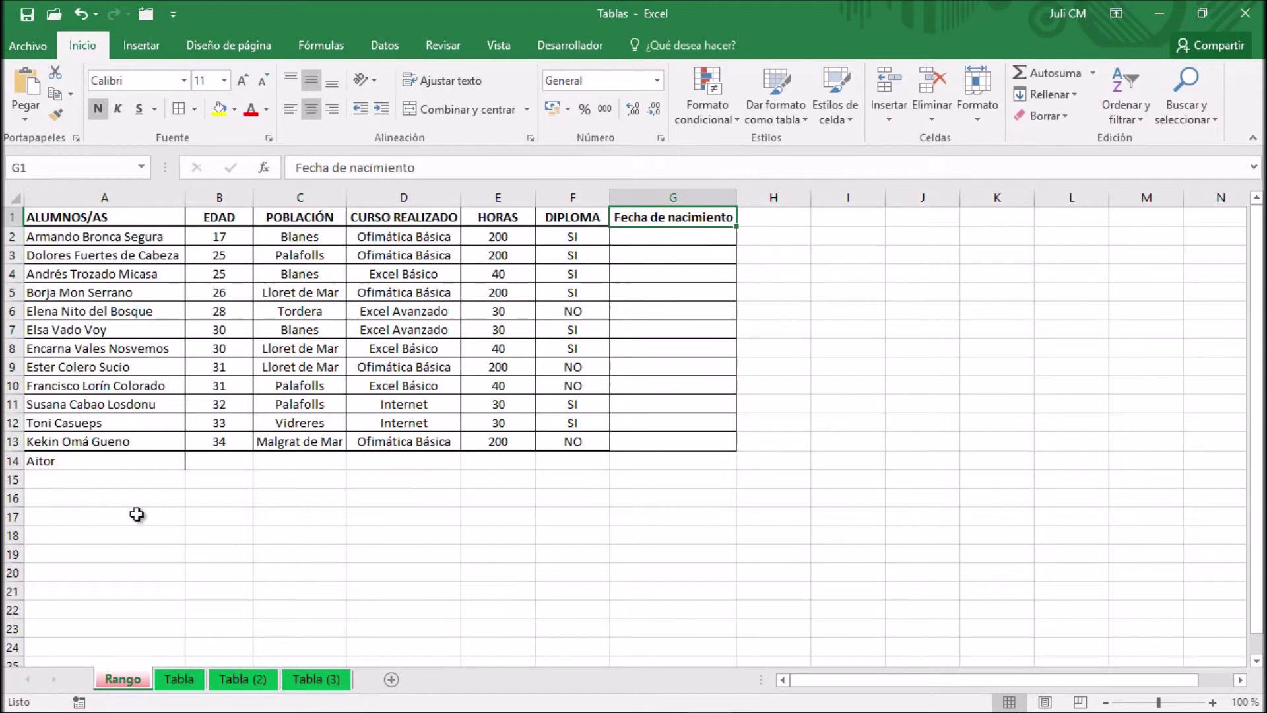
Step: Add the header "Fecha de nacimiento" in cell G1 of the Tabla sheet and fit column G's width to it
left_click(178, 676)
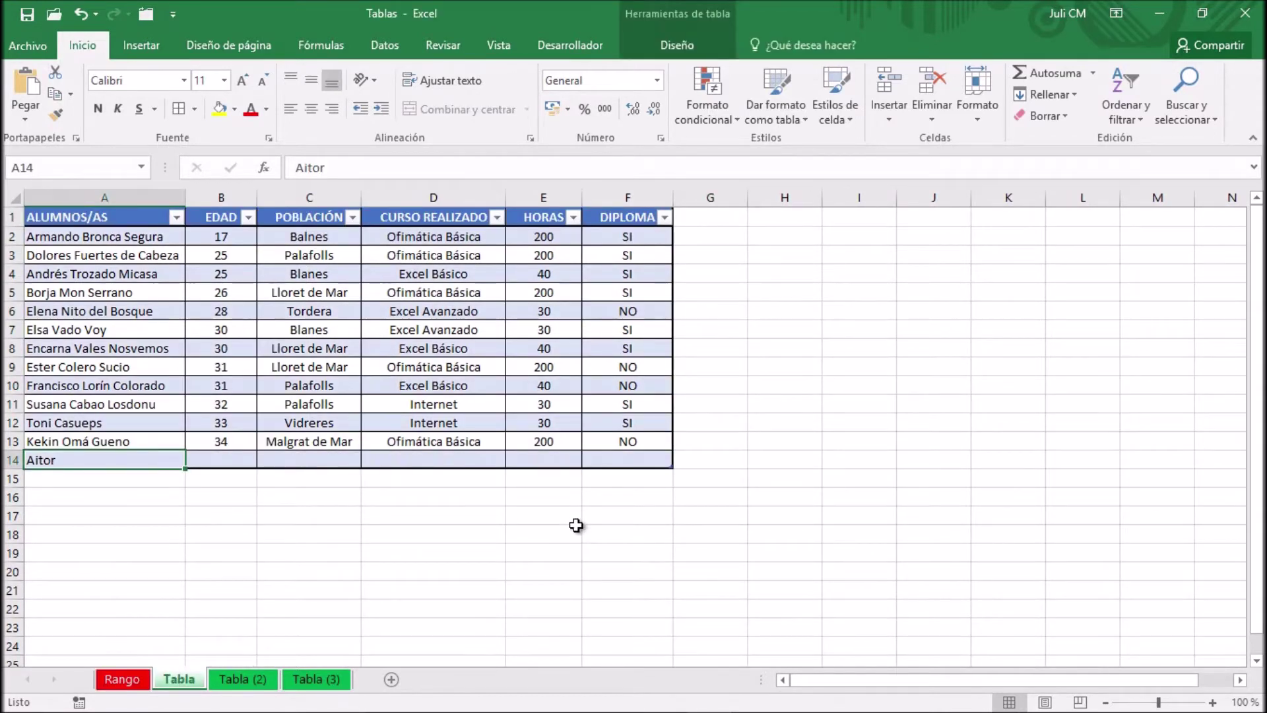
left_click(717, 216)
type("Fecha de na")
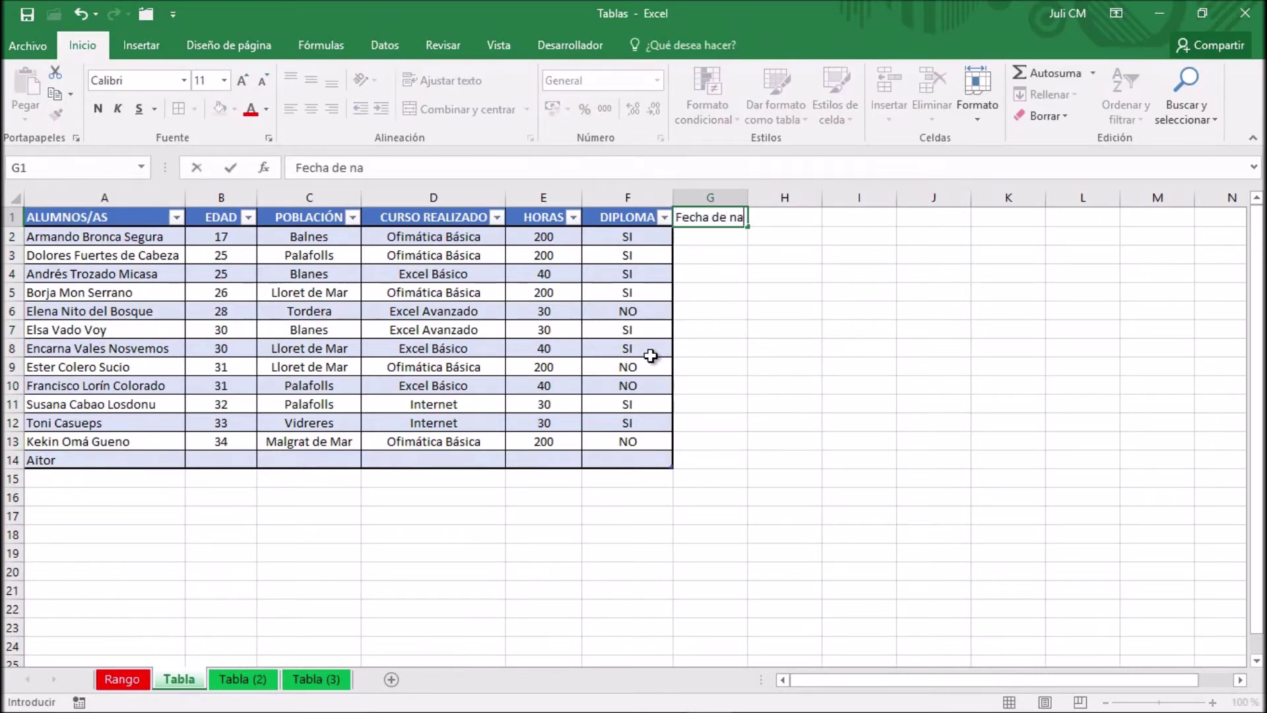
type("cimiento")
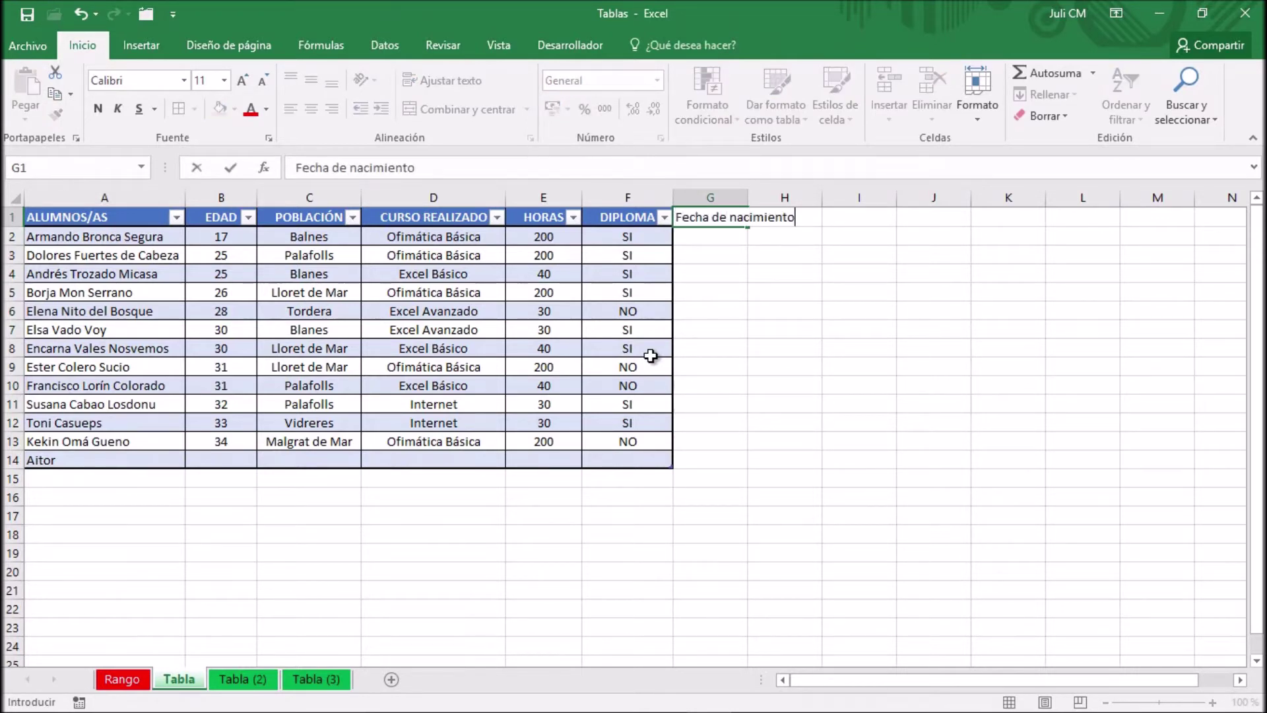
key("Return")
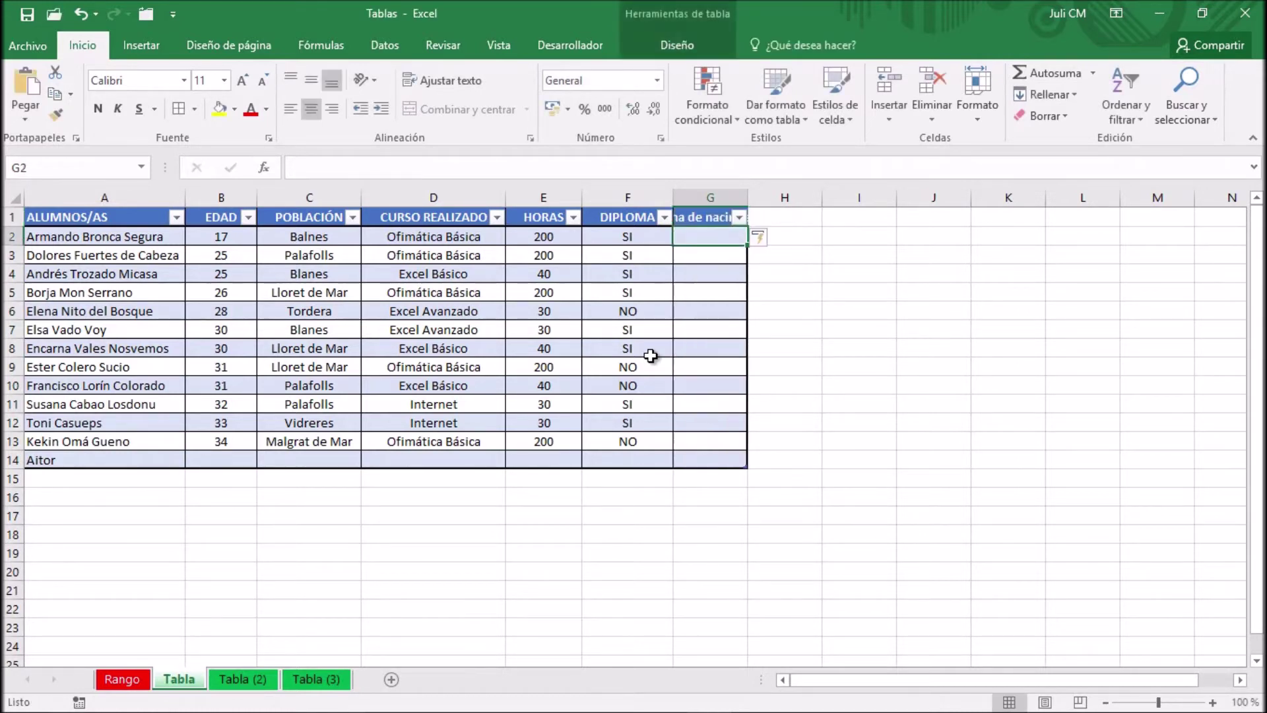
left_click_drag(751, 199, 751, 198)
double_click(751, 198)
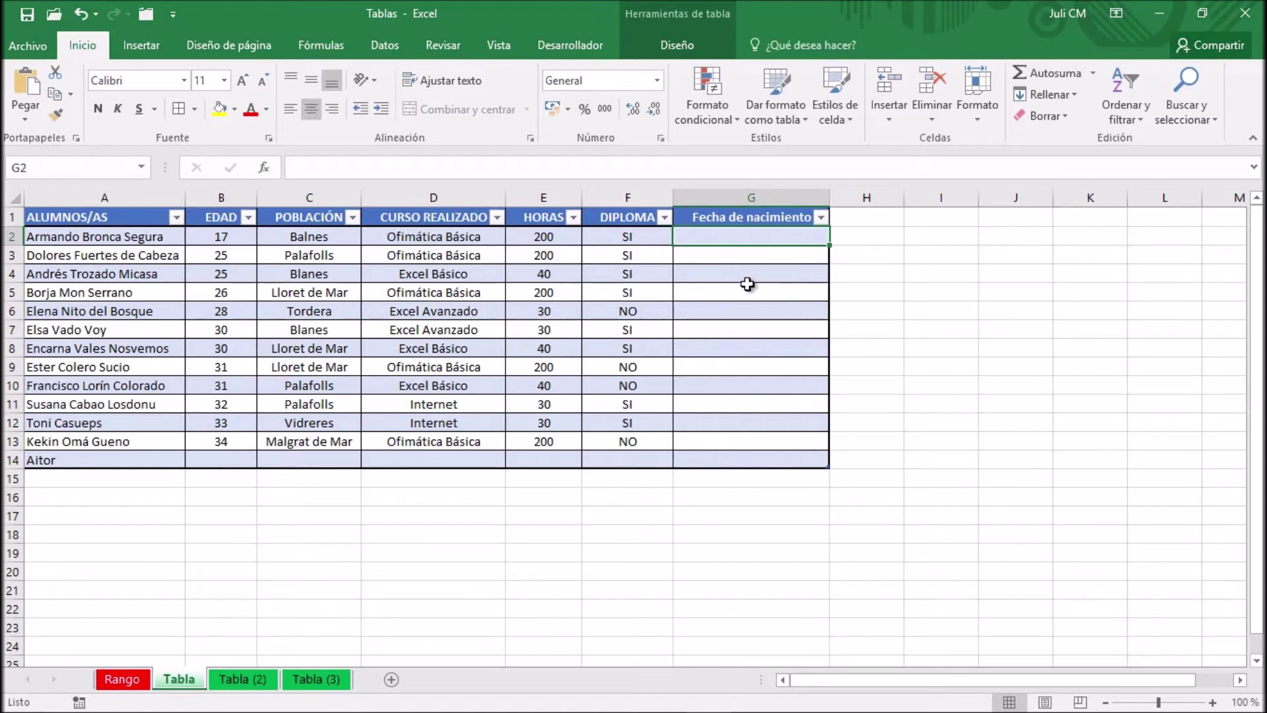
Step: Examine the filter options and header of the table's Fecha de nacimiento column, and compare them with the Rango sheet
left_click(819, 219)
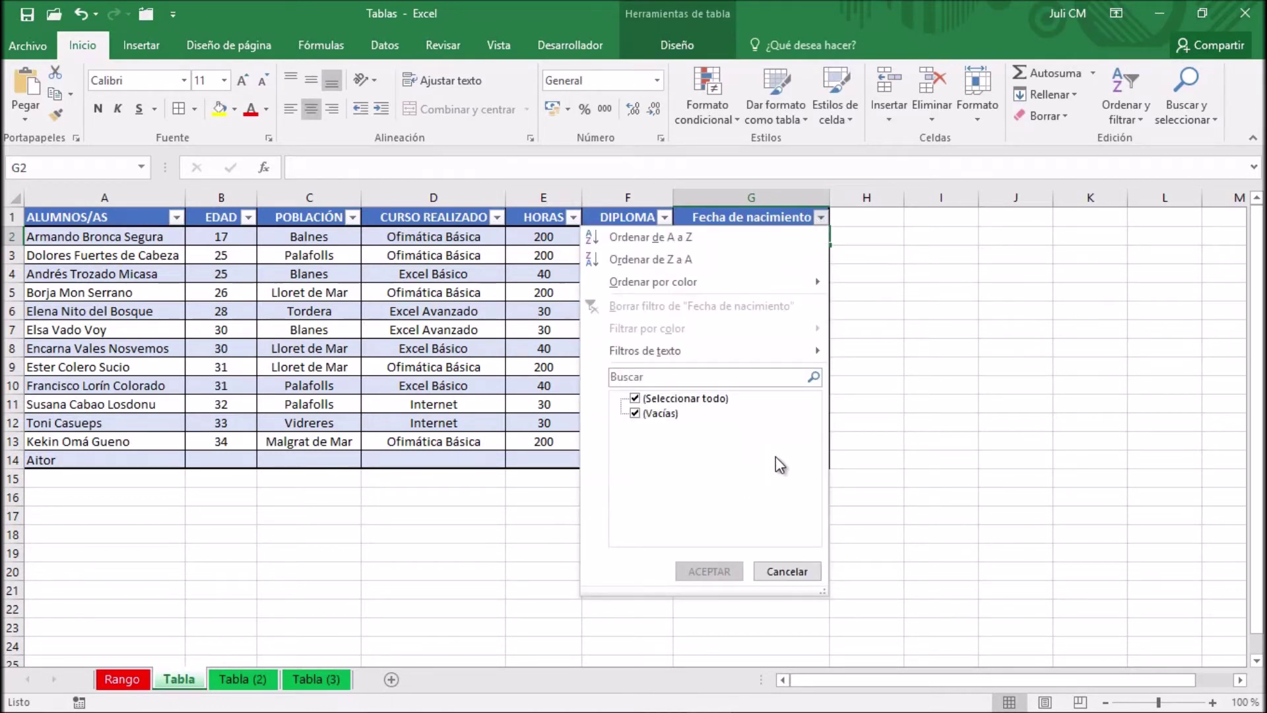
left_click(779, 571)
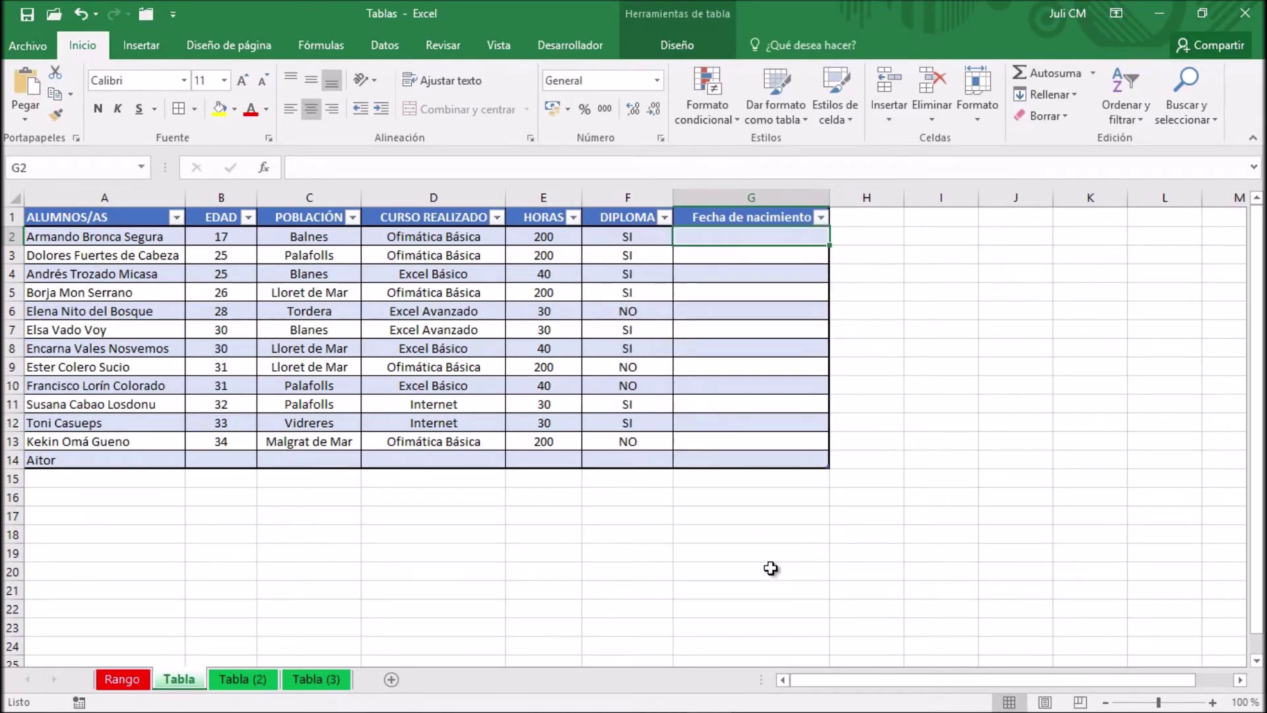
left_click(732, 219)
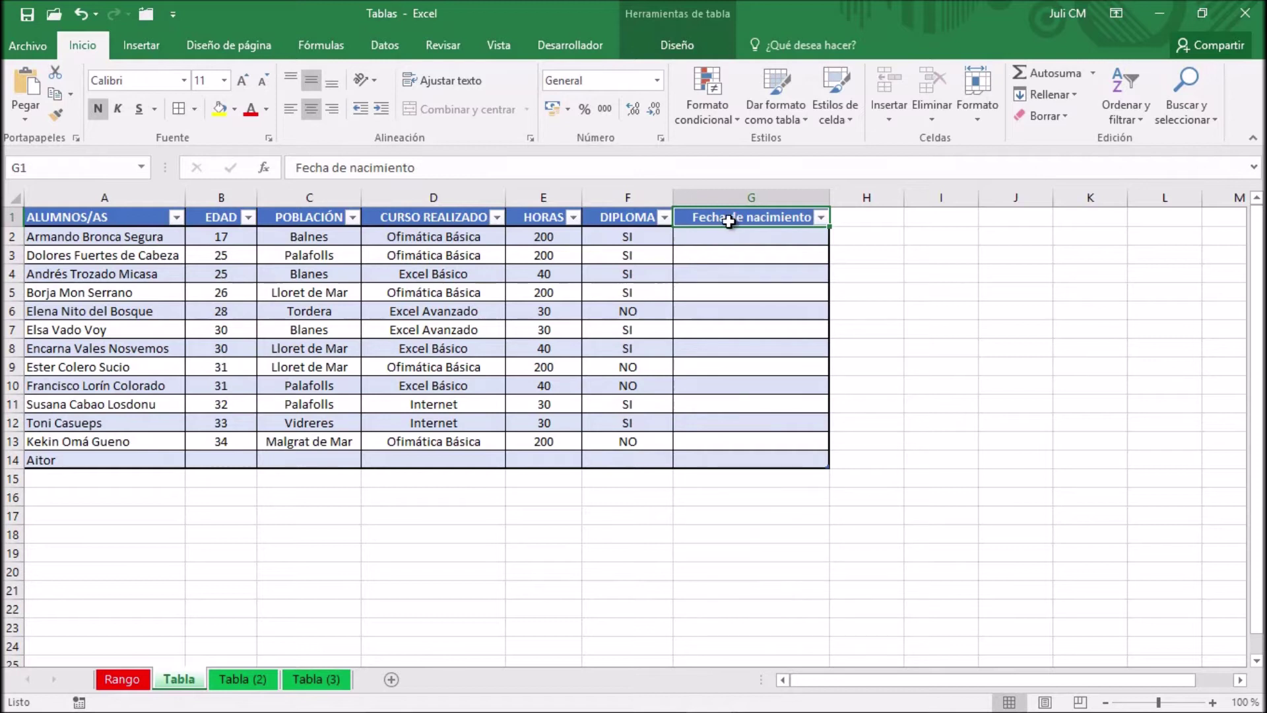
left_click(132, 219)
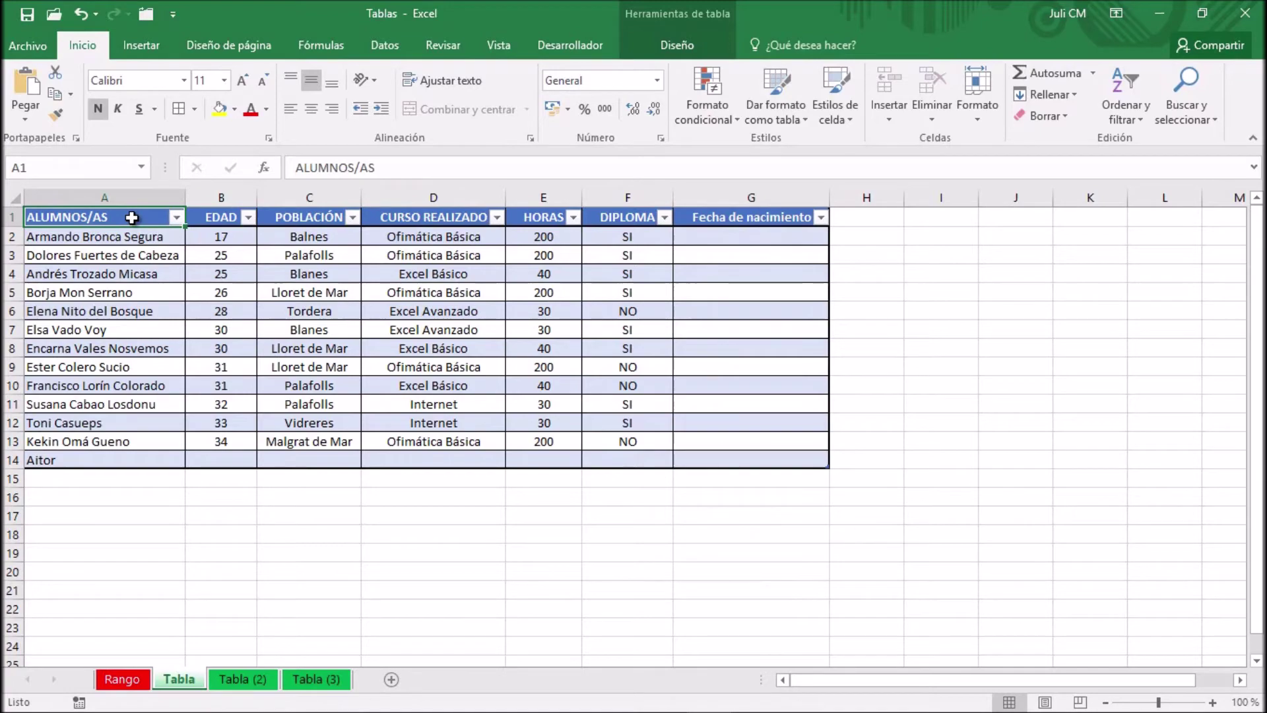
left_click(128, 678)
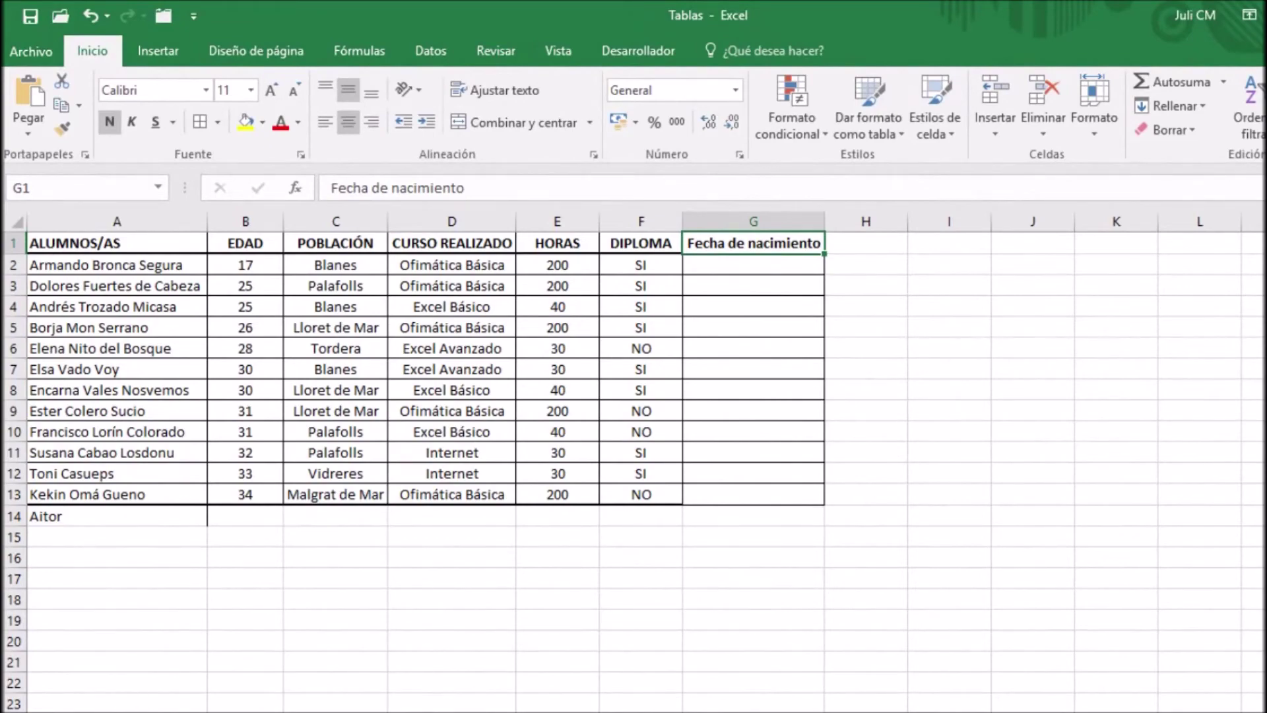
left_click(184, 701)
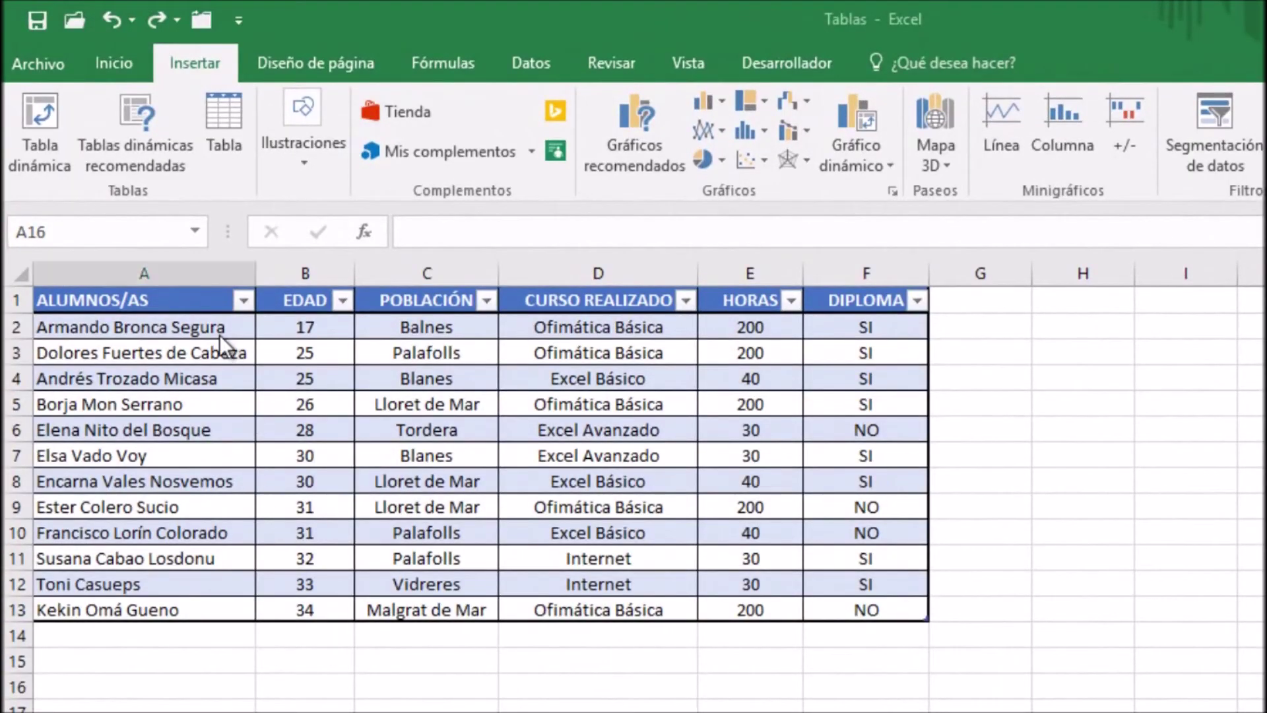
Step: Convert the Alumnos table on the Tabla sheet into a normal range
left_click(219, 330)
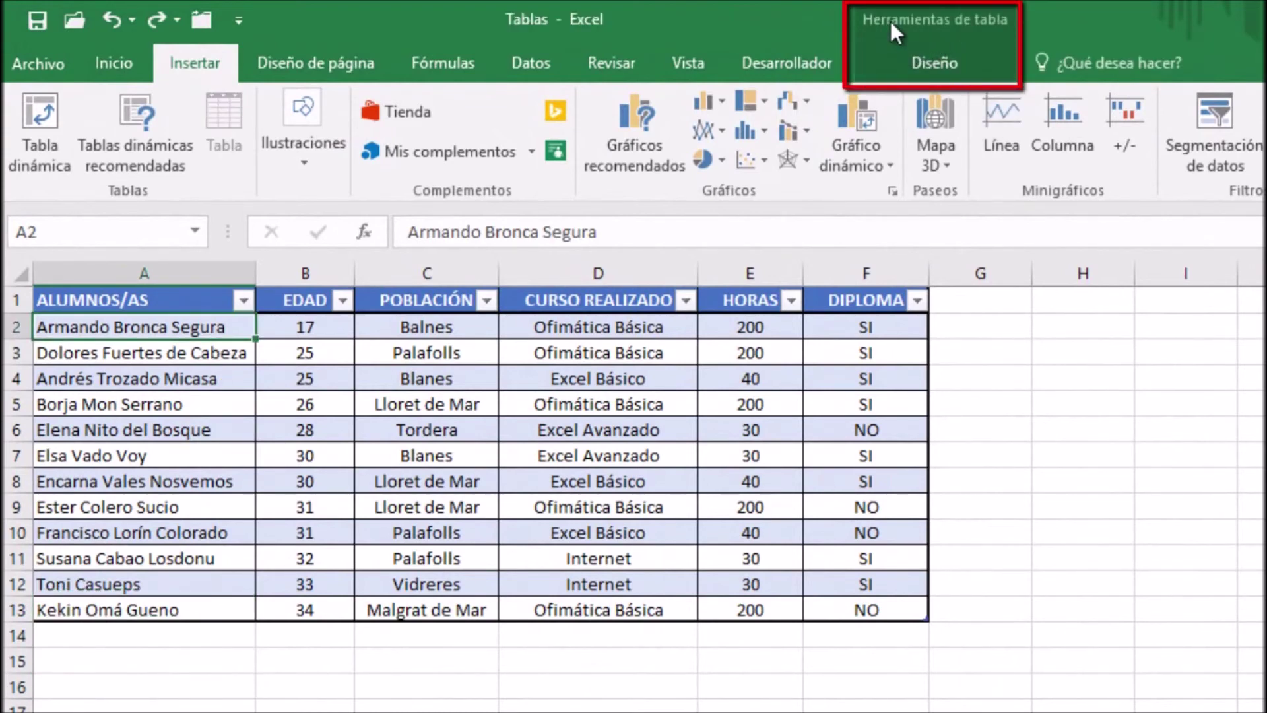
left_click(962, 61)
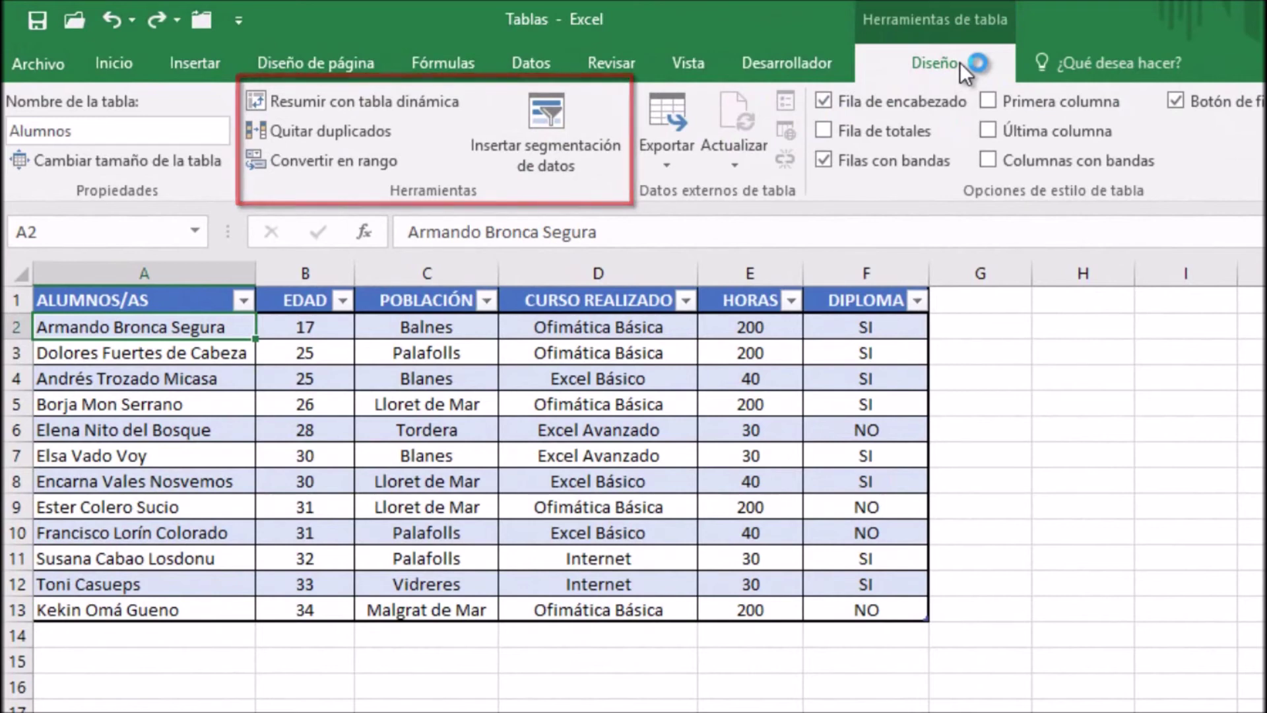
left_click(359, 166)
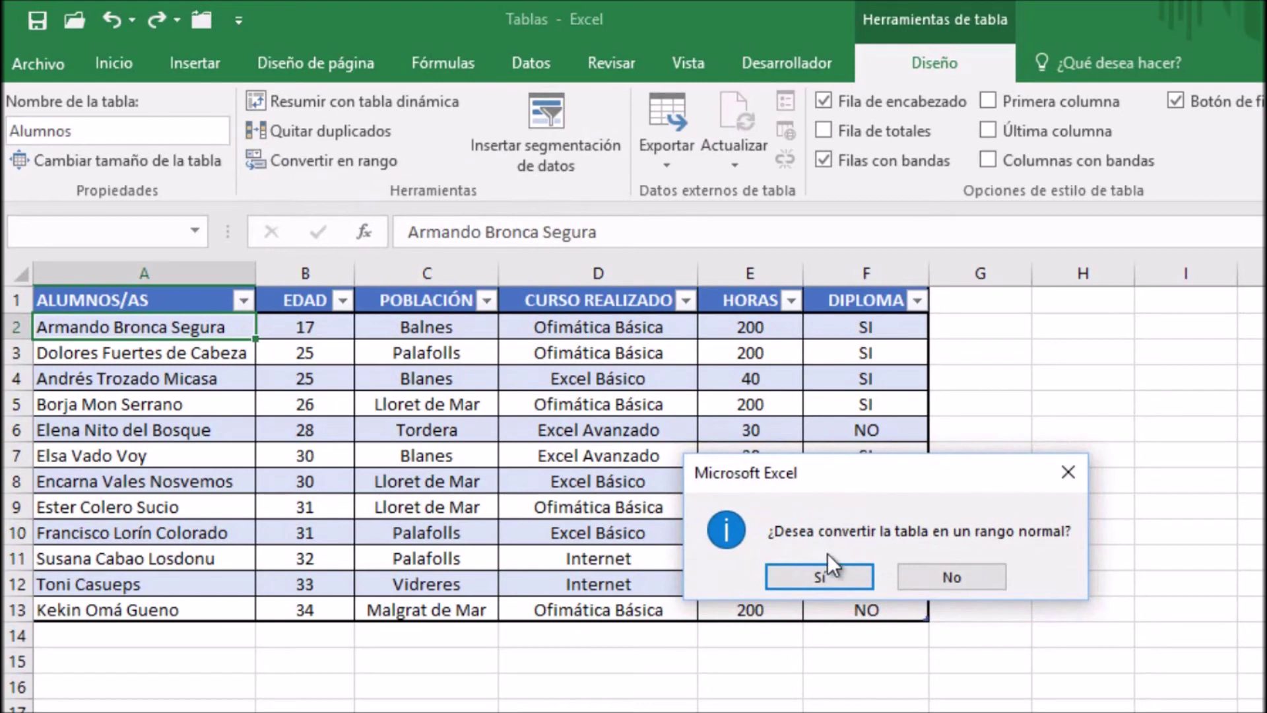
left_click(829, 572)
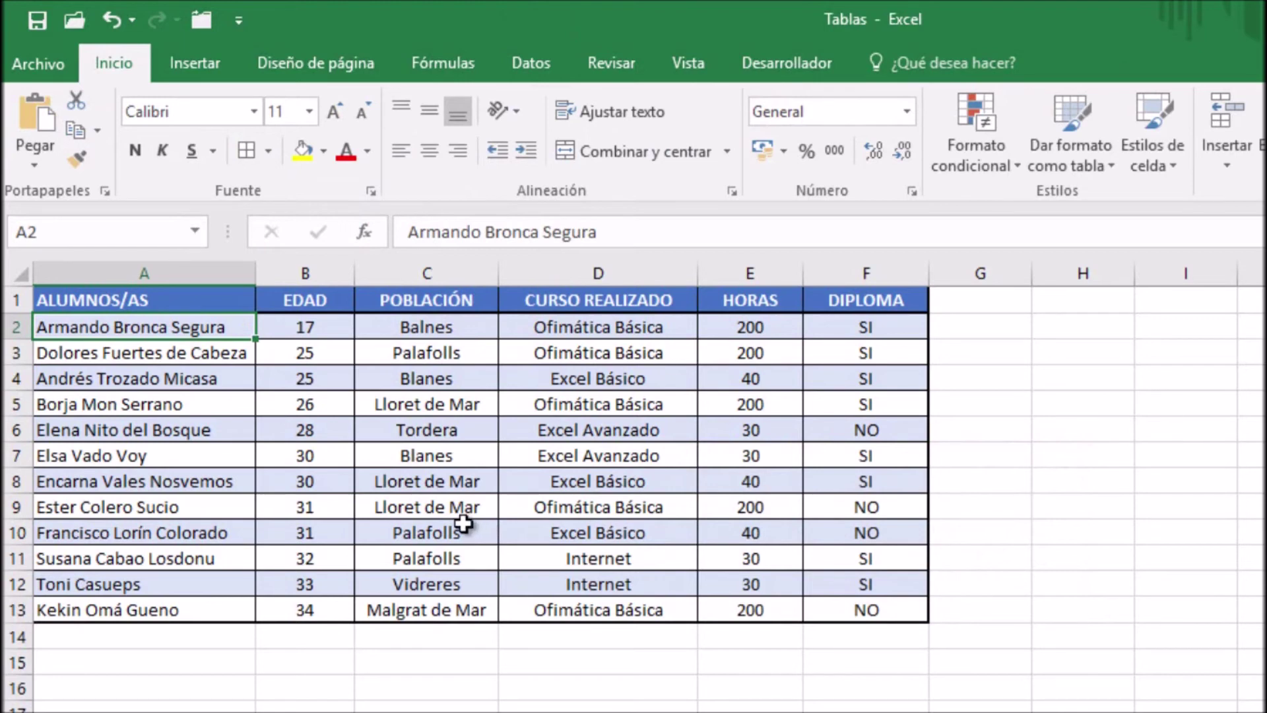
Step: Inspect the header and data cells of the converted range for remaining table features and formatting
left_click(232, 301)
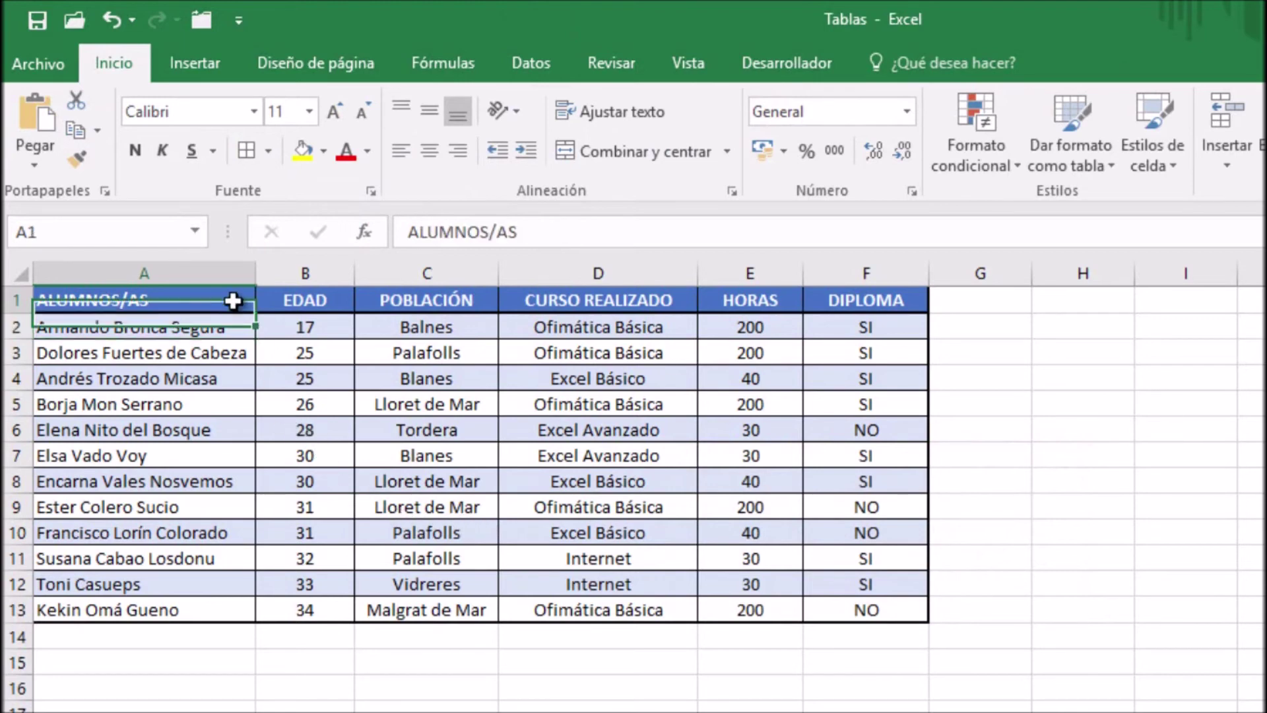
left_click(320, 301)
left_click(409, 298)
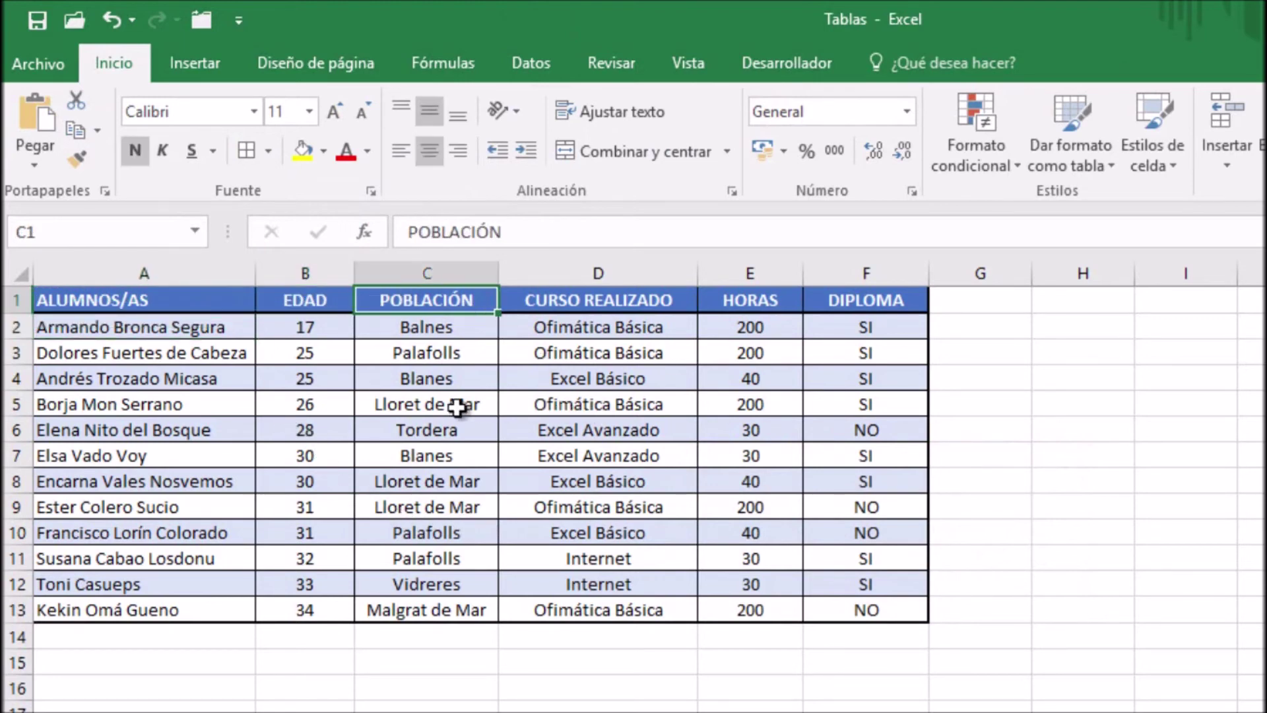
left_click(174, 323)
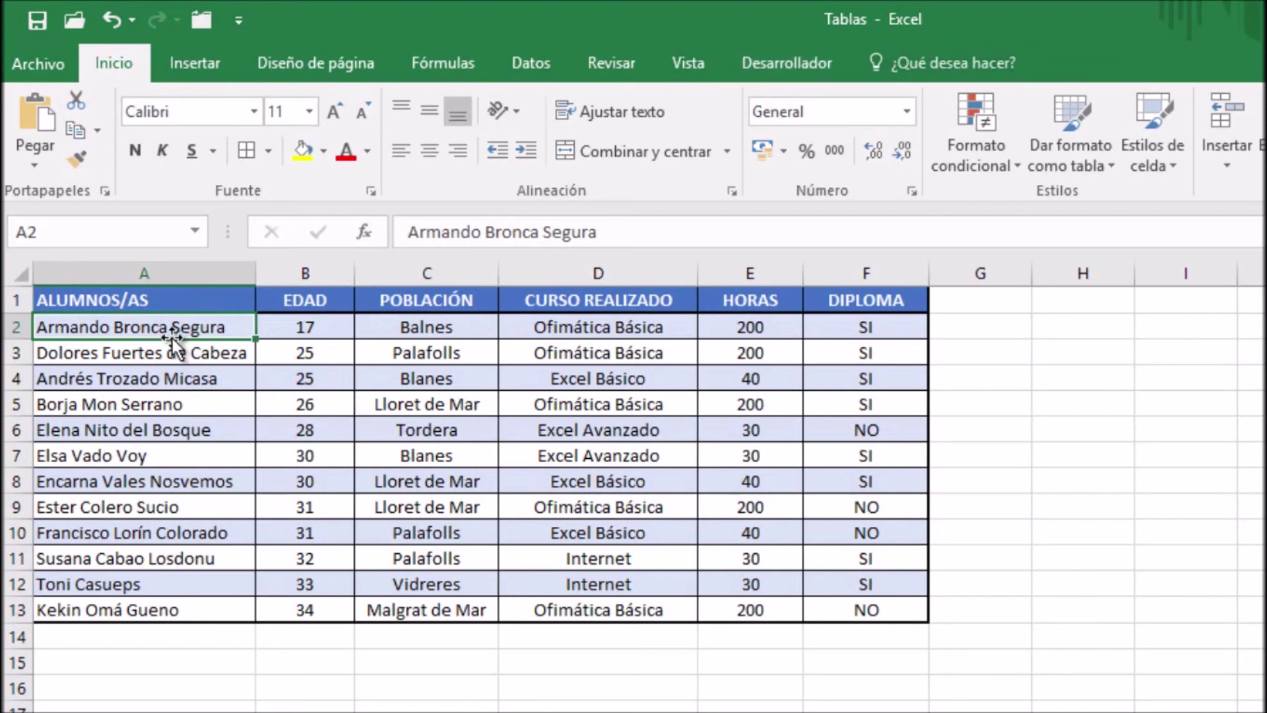
left_click(188, 405)
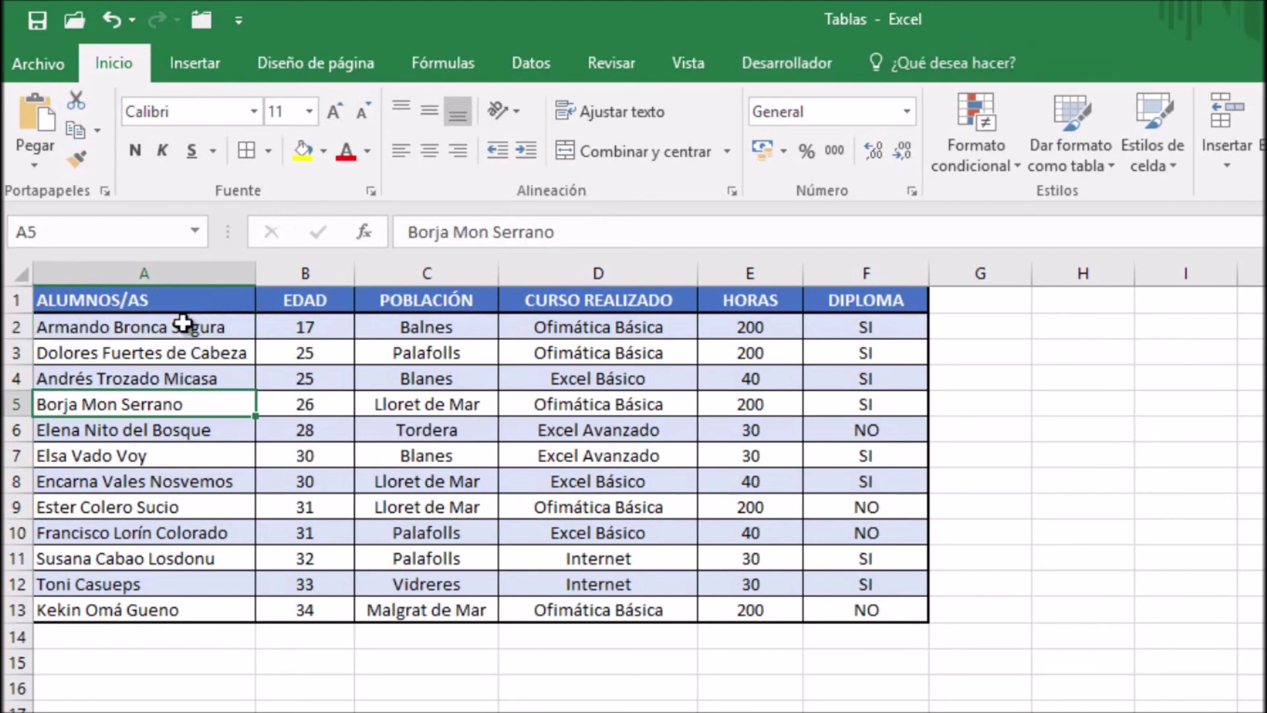
left_click(182, 297)
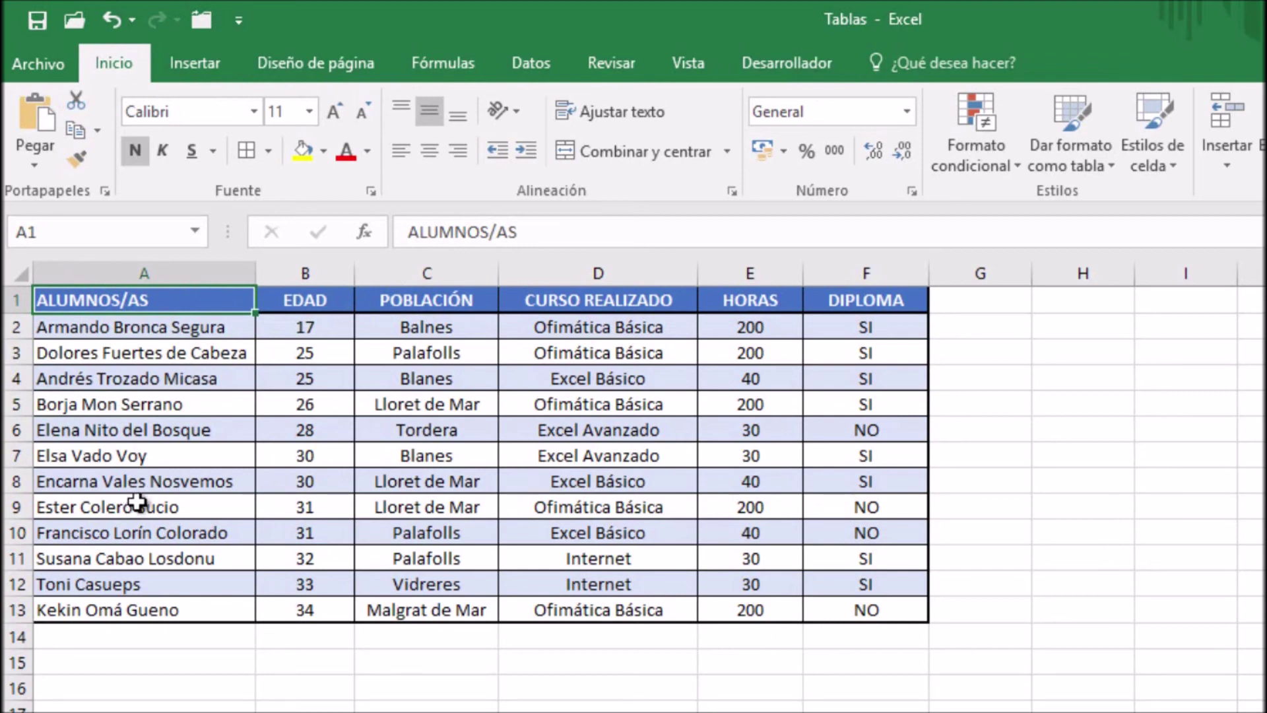
Step: Create a table with headers from the range $A$1:$F$13 on the Tabla sheet
left_click(196, 429)
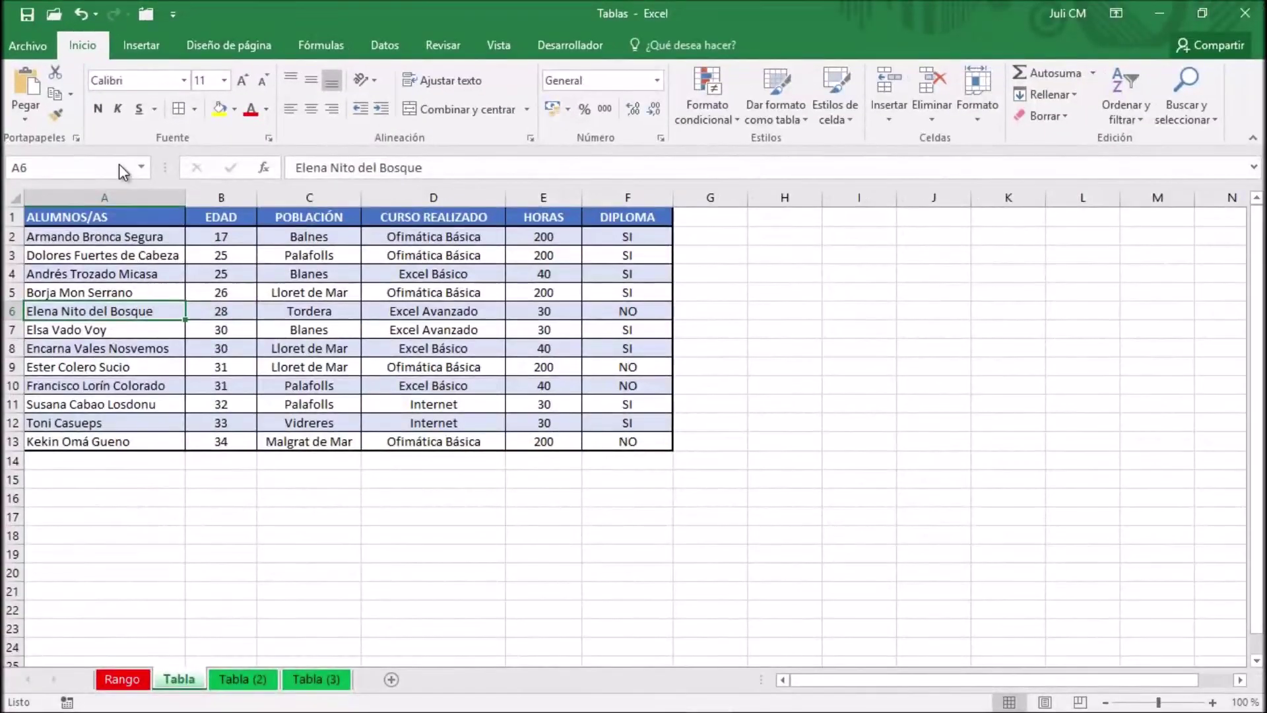
left_click(144, 46)
left_click(159, 99)
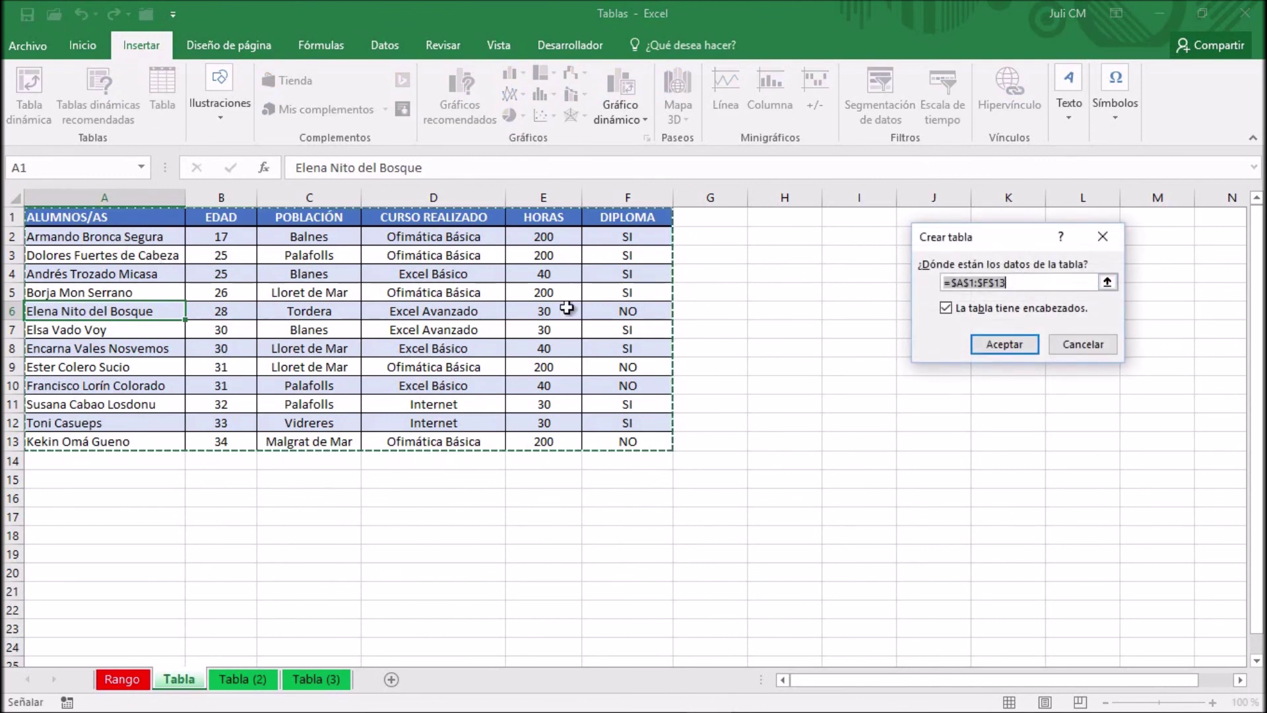
left_click(1004, 344)
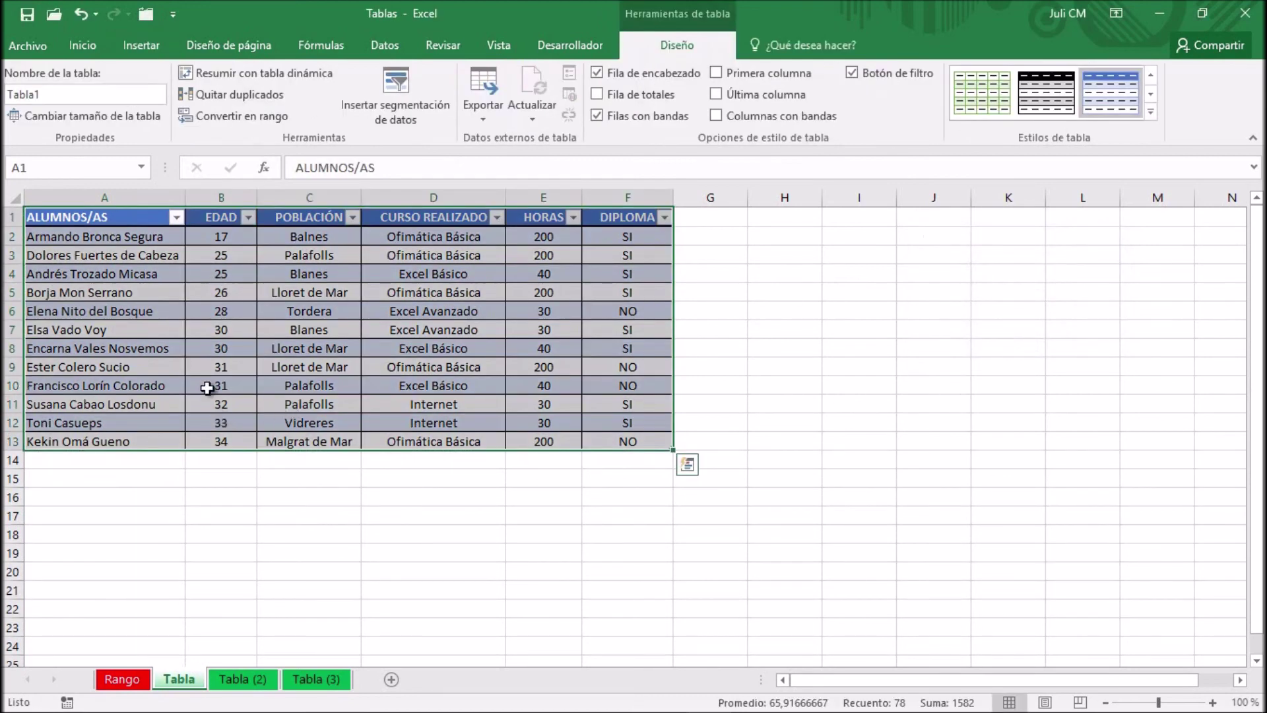
left_click(140, 222)
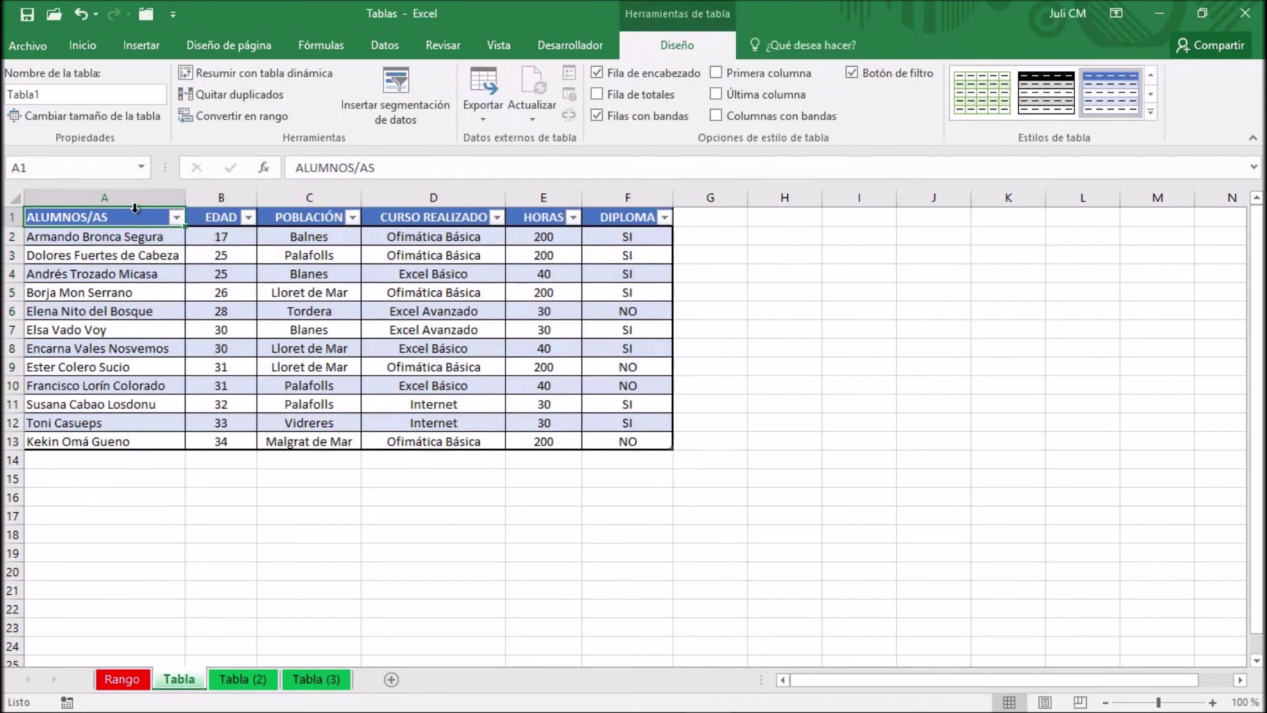